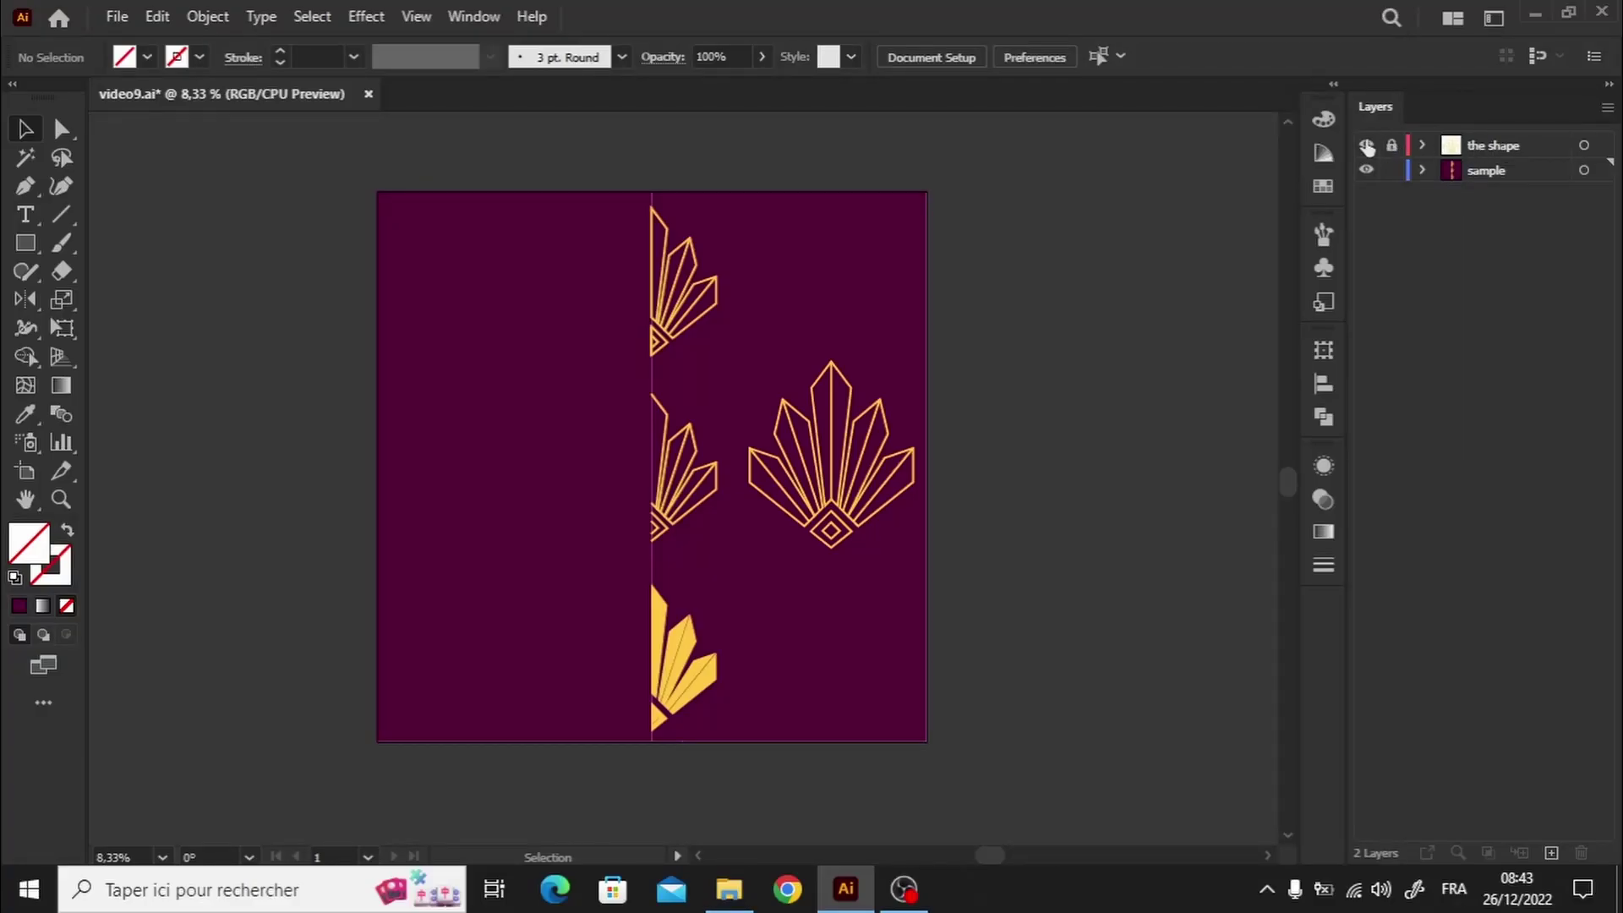
Hide the layer "the shape" and add a new layer above the sample layer.
{"action": "left_click", "coordinate": [1366, 146]}
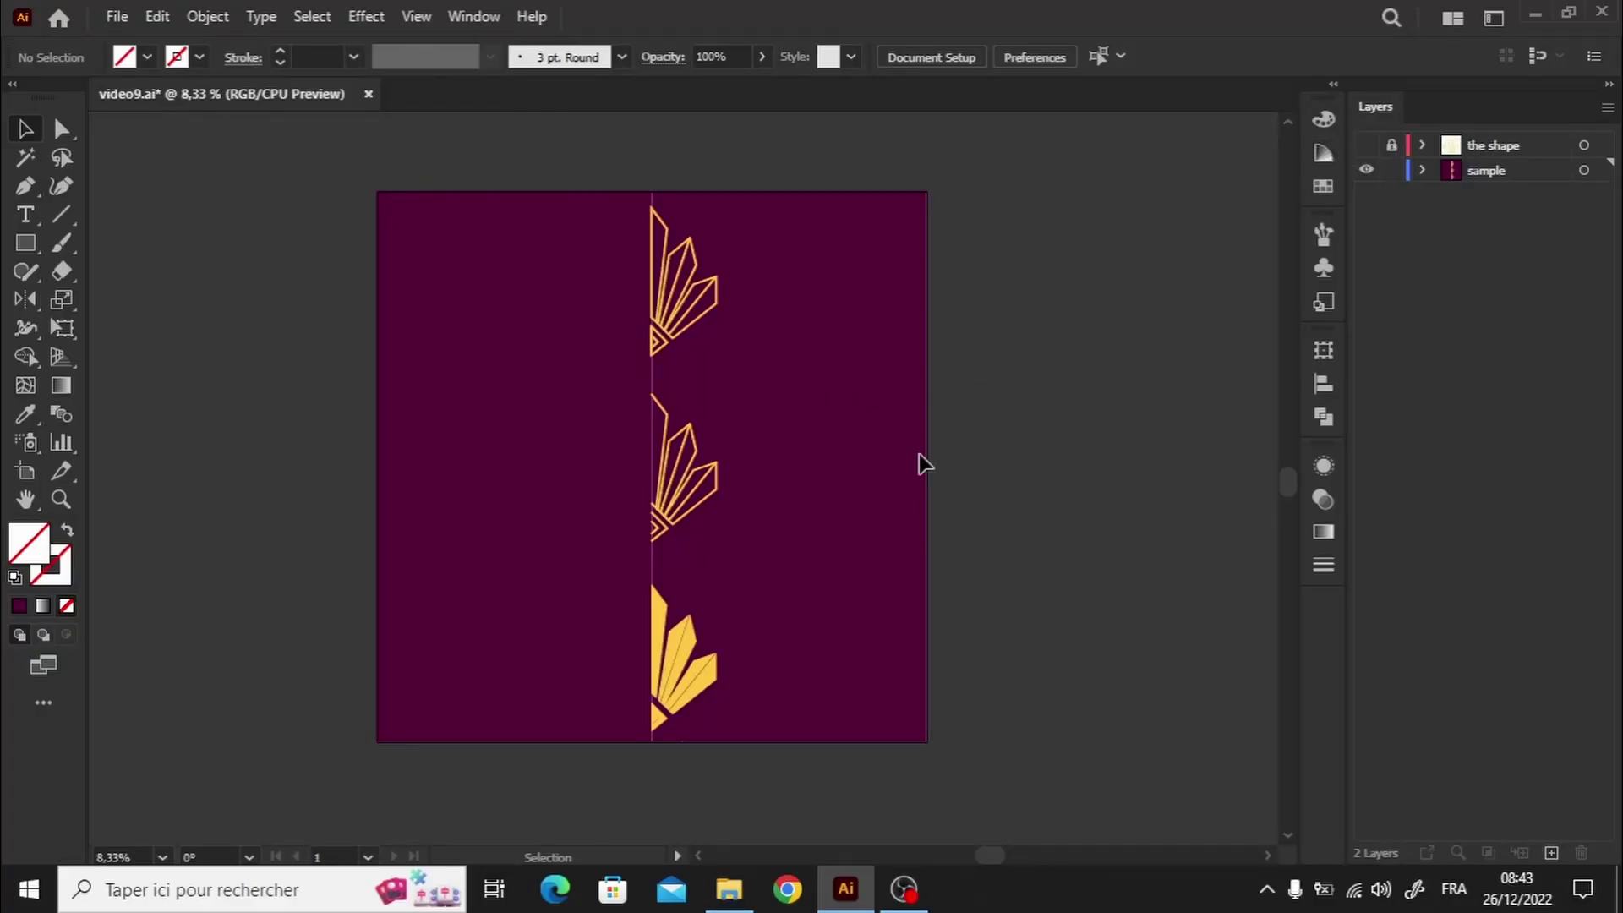
{"action": "left_click", "coordinate": [1552, 852]}
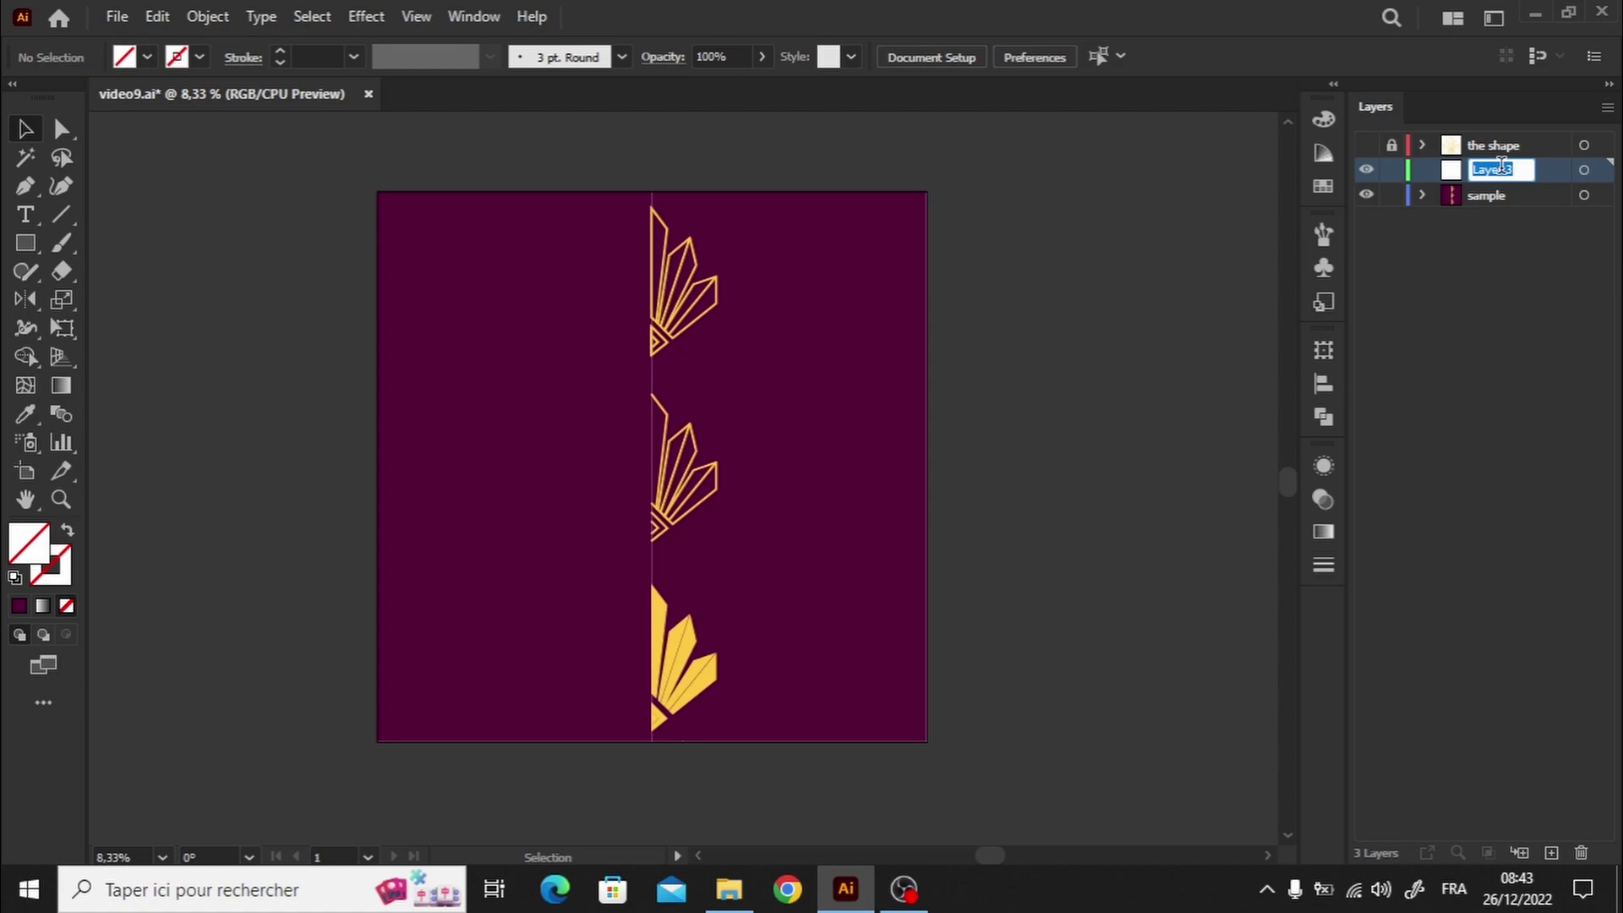
{"action": "key", "text": "Return"}
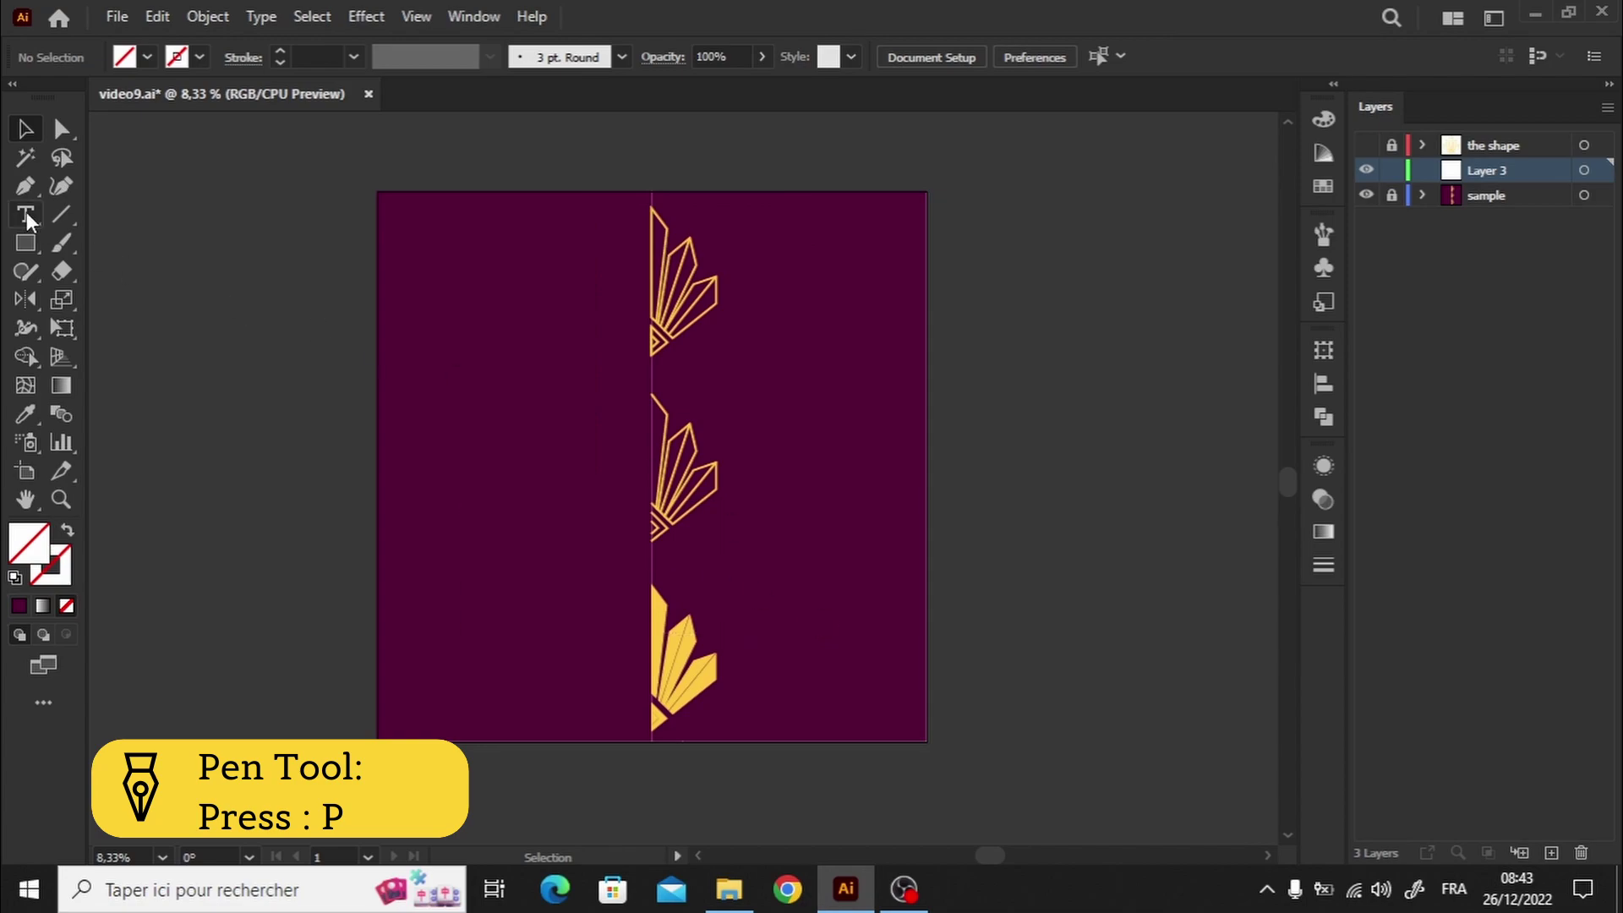
Prepare the Pen tool with a white (ffffff) stroke and no fill.
{"action": "left_click", "coordinate": [26, 186]}
{"action": "double_click", "coordinate": [31, 554]}
{"action": "left_click", "coordinate": [231, 429]}
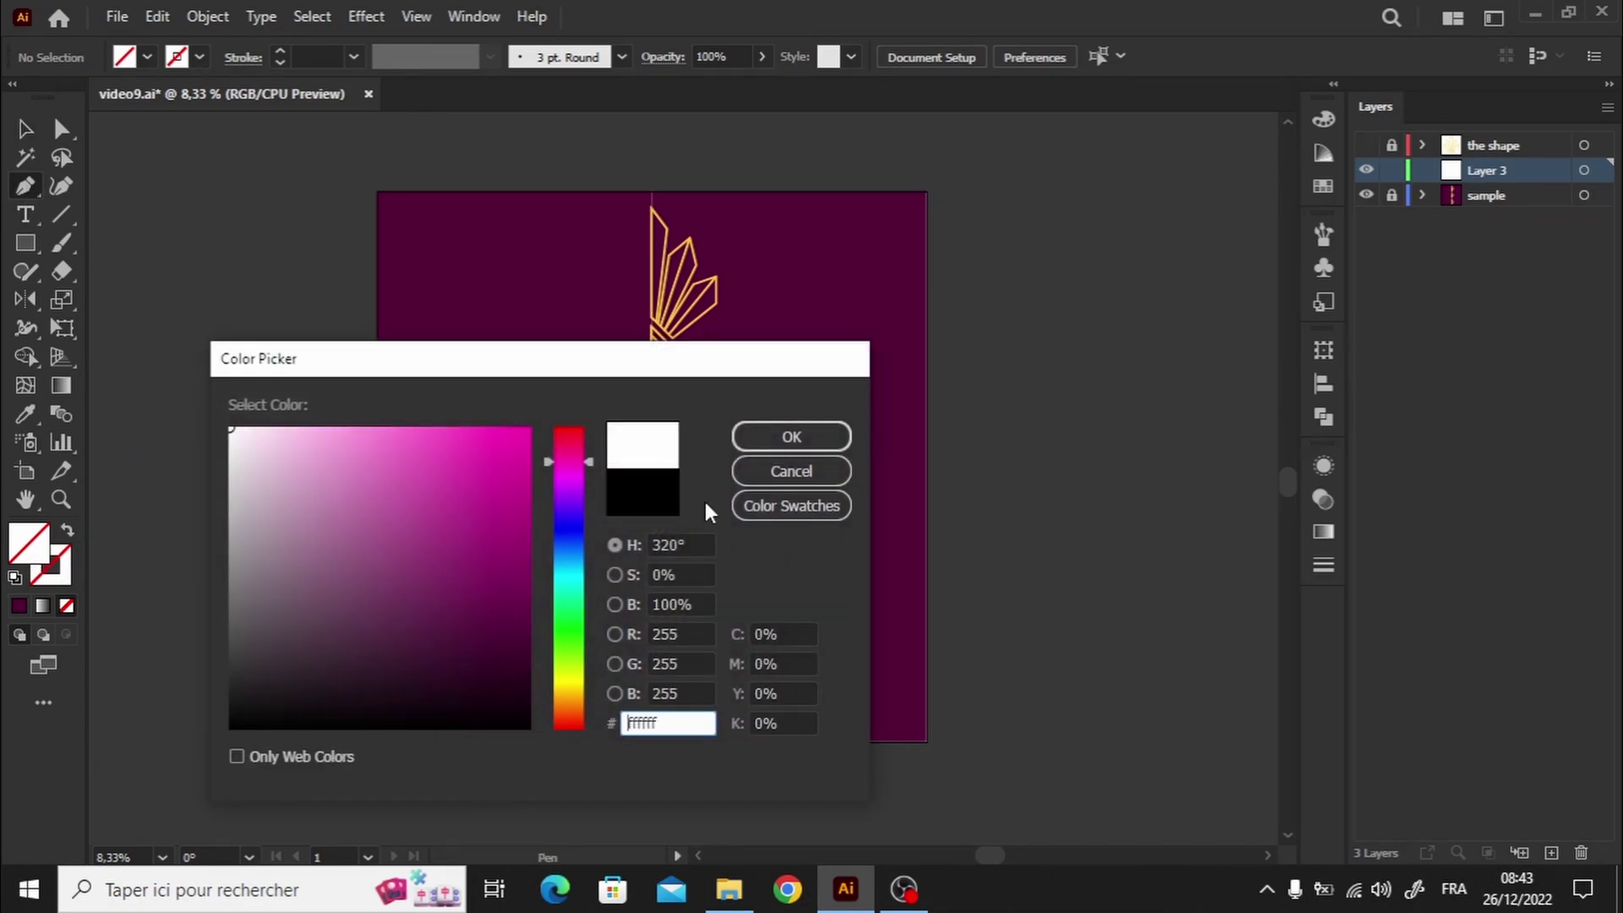
{"action": "left_click", "coordinate": [761, 434]}
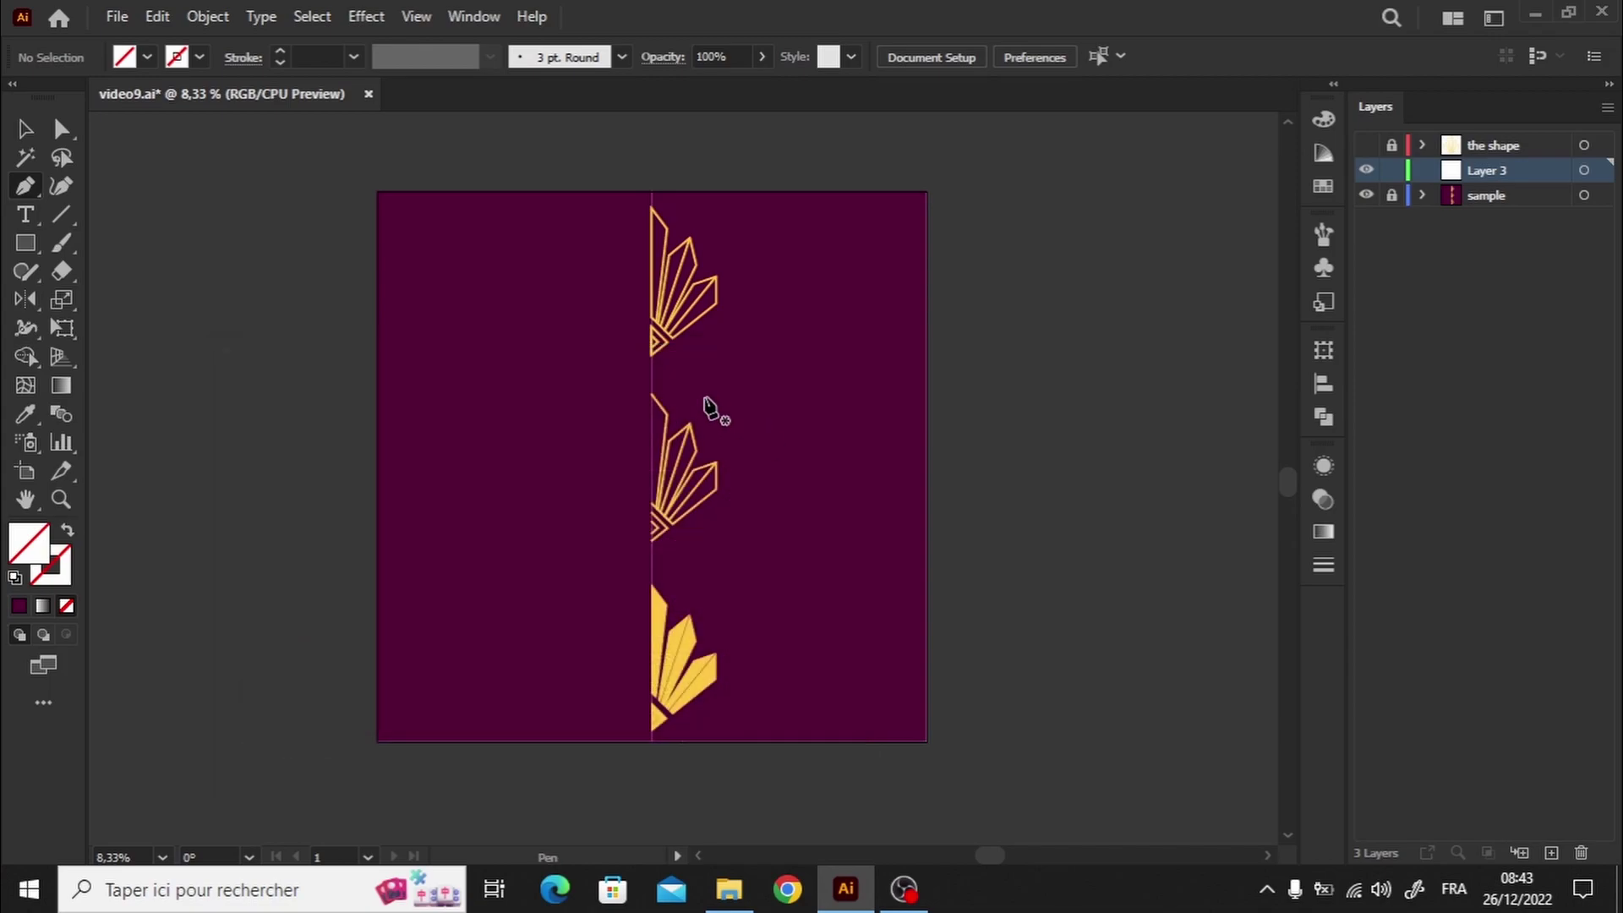
{"action": "left_click", "coordinate": [67, 532]}
Set the stroke weight to 15 pt for the Pen tool.
{"action": "left_click", "coordinate": [257, 59]}
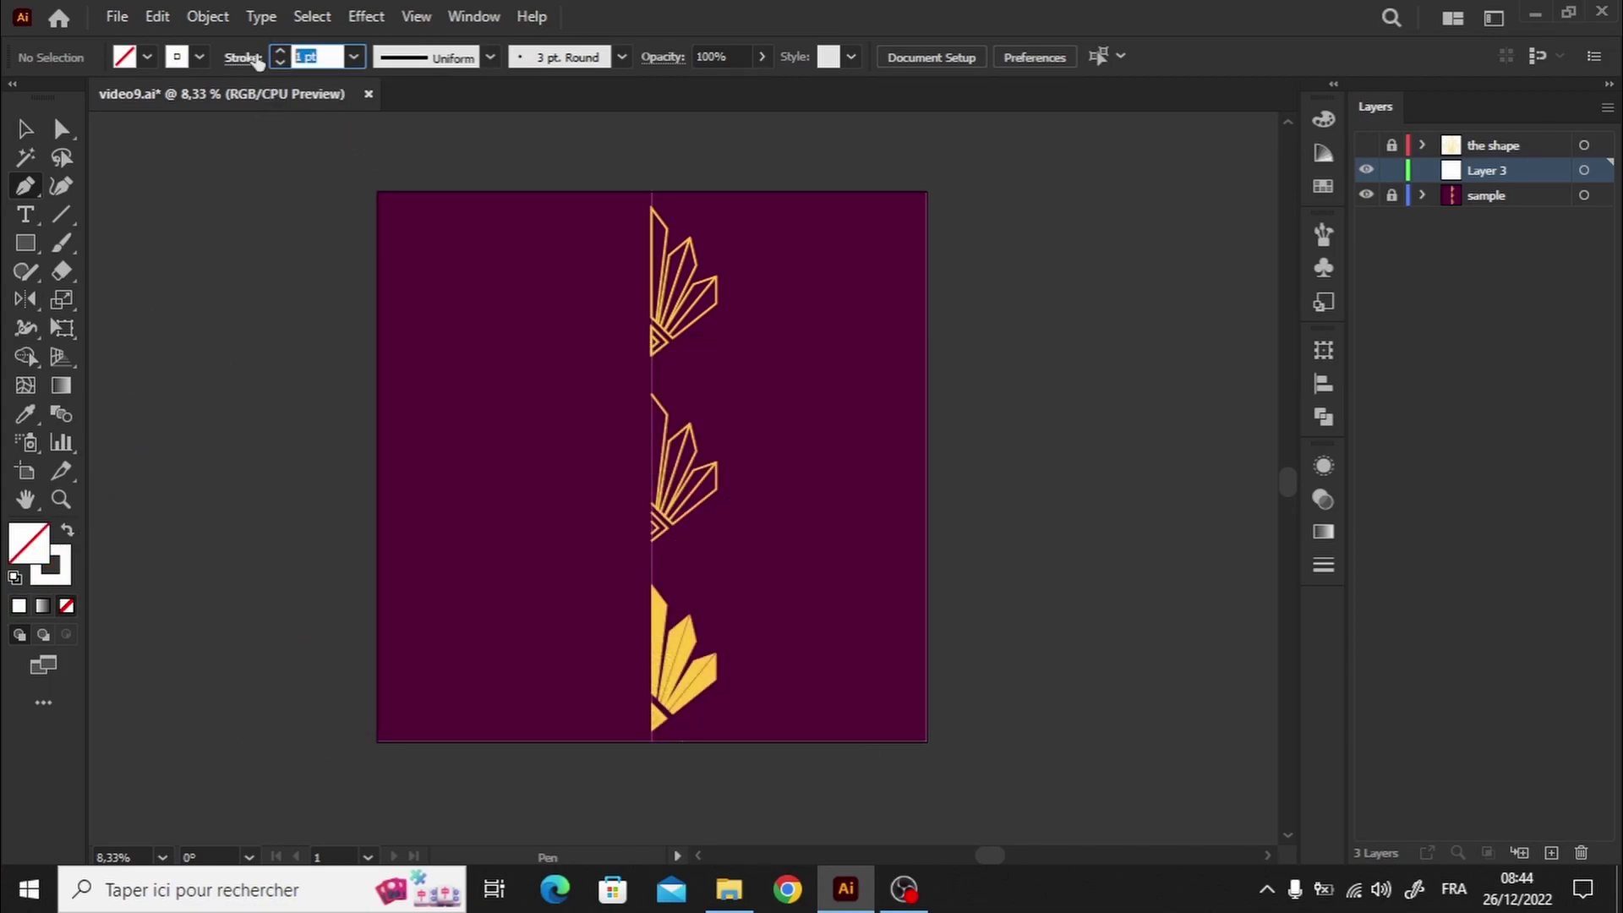
{"action": "type", "text": "15"}
{"action": "key", "text": "Return"}
{"action": "left_click", "coordinate": [243, 57]}
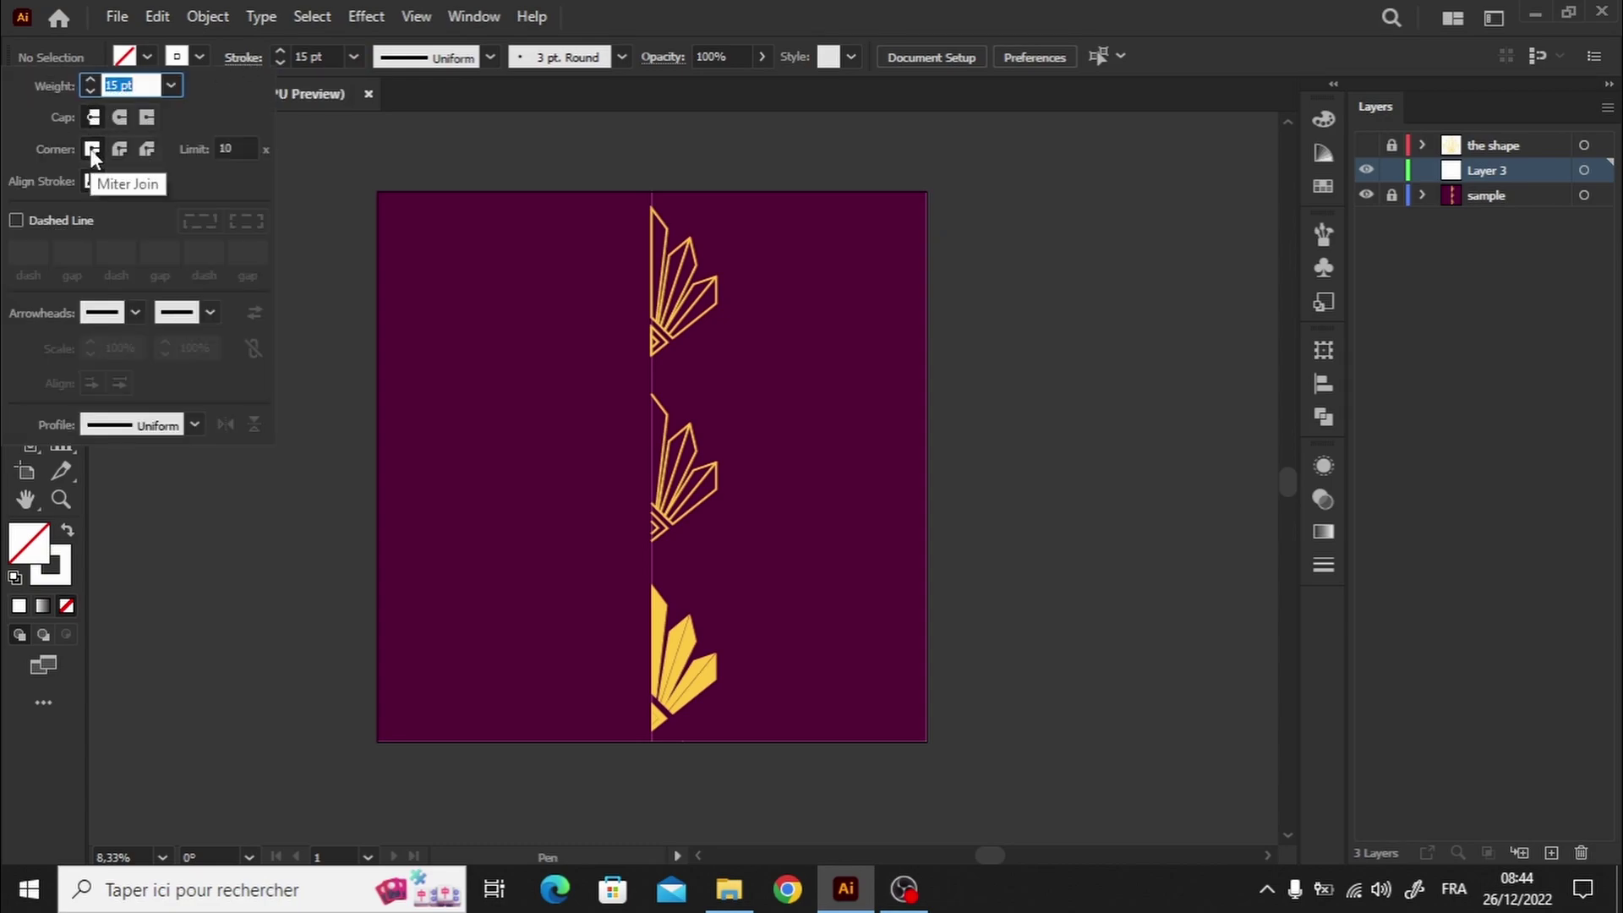
{"action": "left_click", "coordinate": [240, 65]}
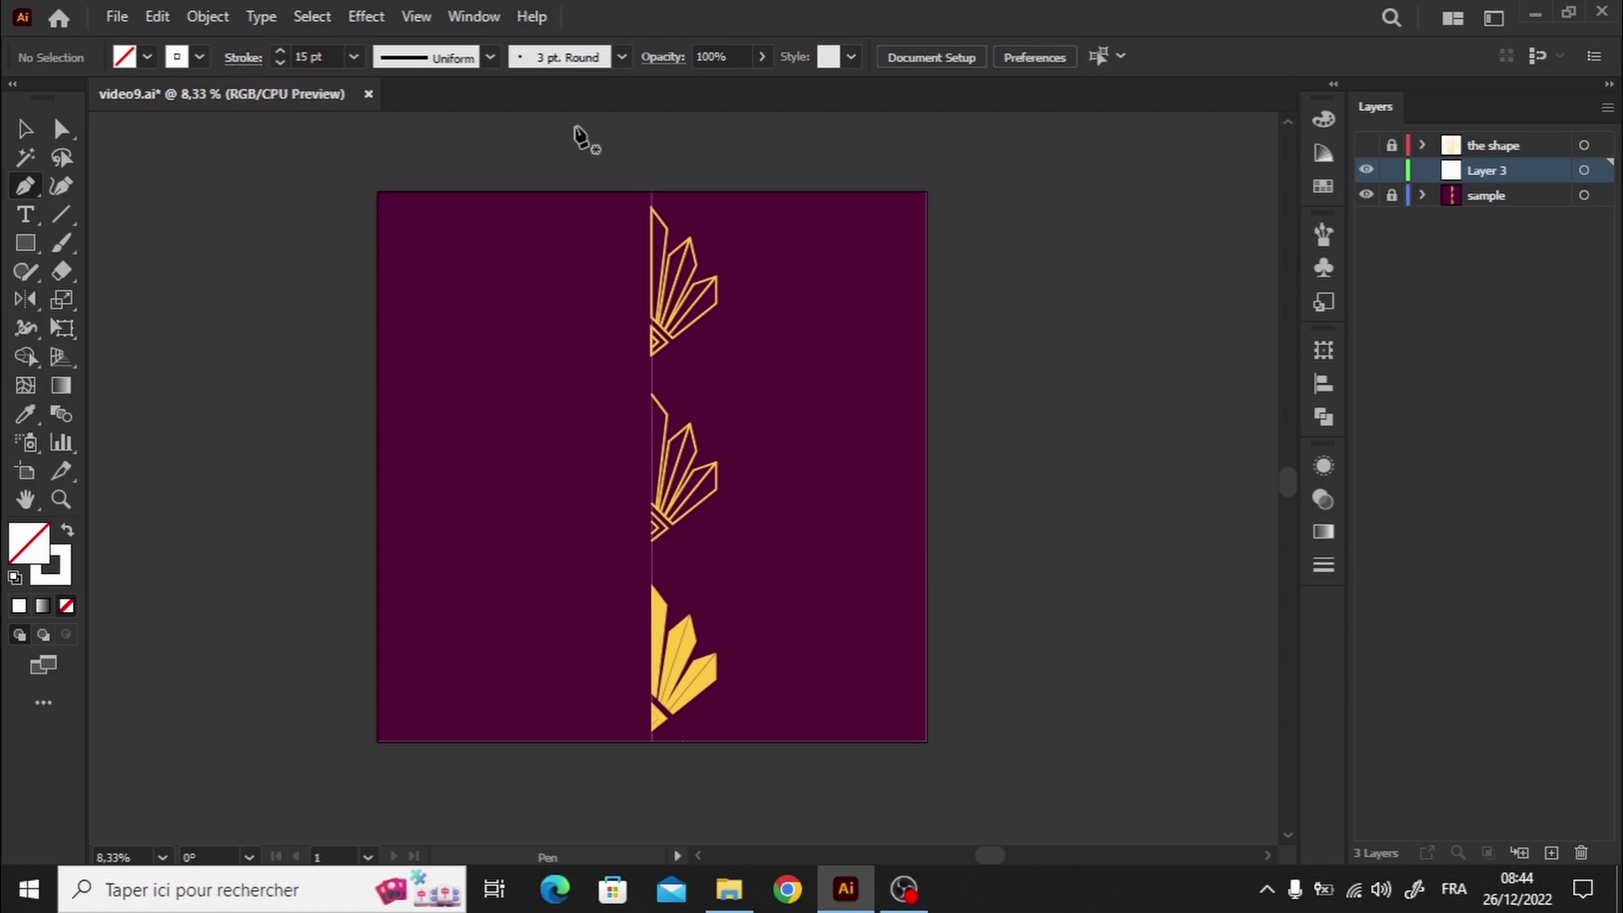
Trace the top sample's straight center edge, slanted base and outermost petal up to its inner corner with the Pen tool.
{"action": "key", "text": "ctrl+plus"}
{"action": "left_click_drag", "start_coordinate": [1284, 487], "coordinate": [1281, 422]}
{"action": "key", "text": "ctrl+plus"}
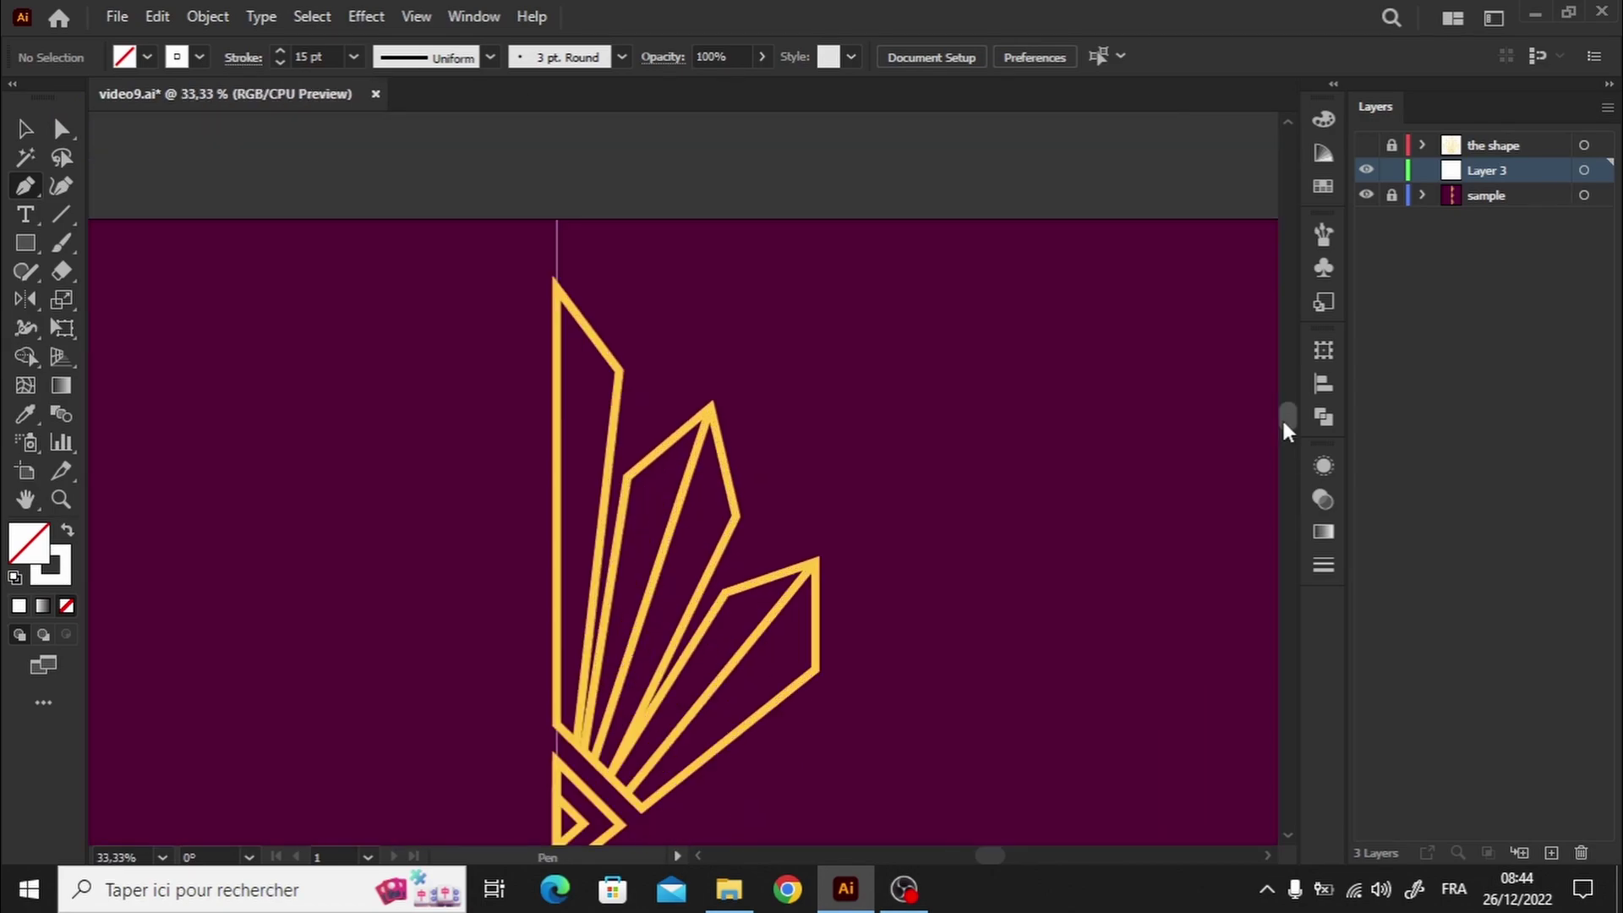
{"action": "scroll", "coordinate": [1281, 418], "scroll_direction": "up", "scroll_amount": 2}
{"action": "left_click", "coordinate": [554, 201]}
{"action": "left_click", "coordinate": [555, 646]}
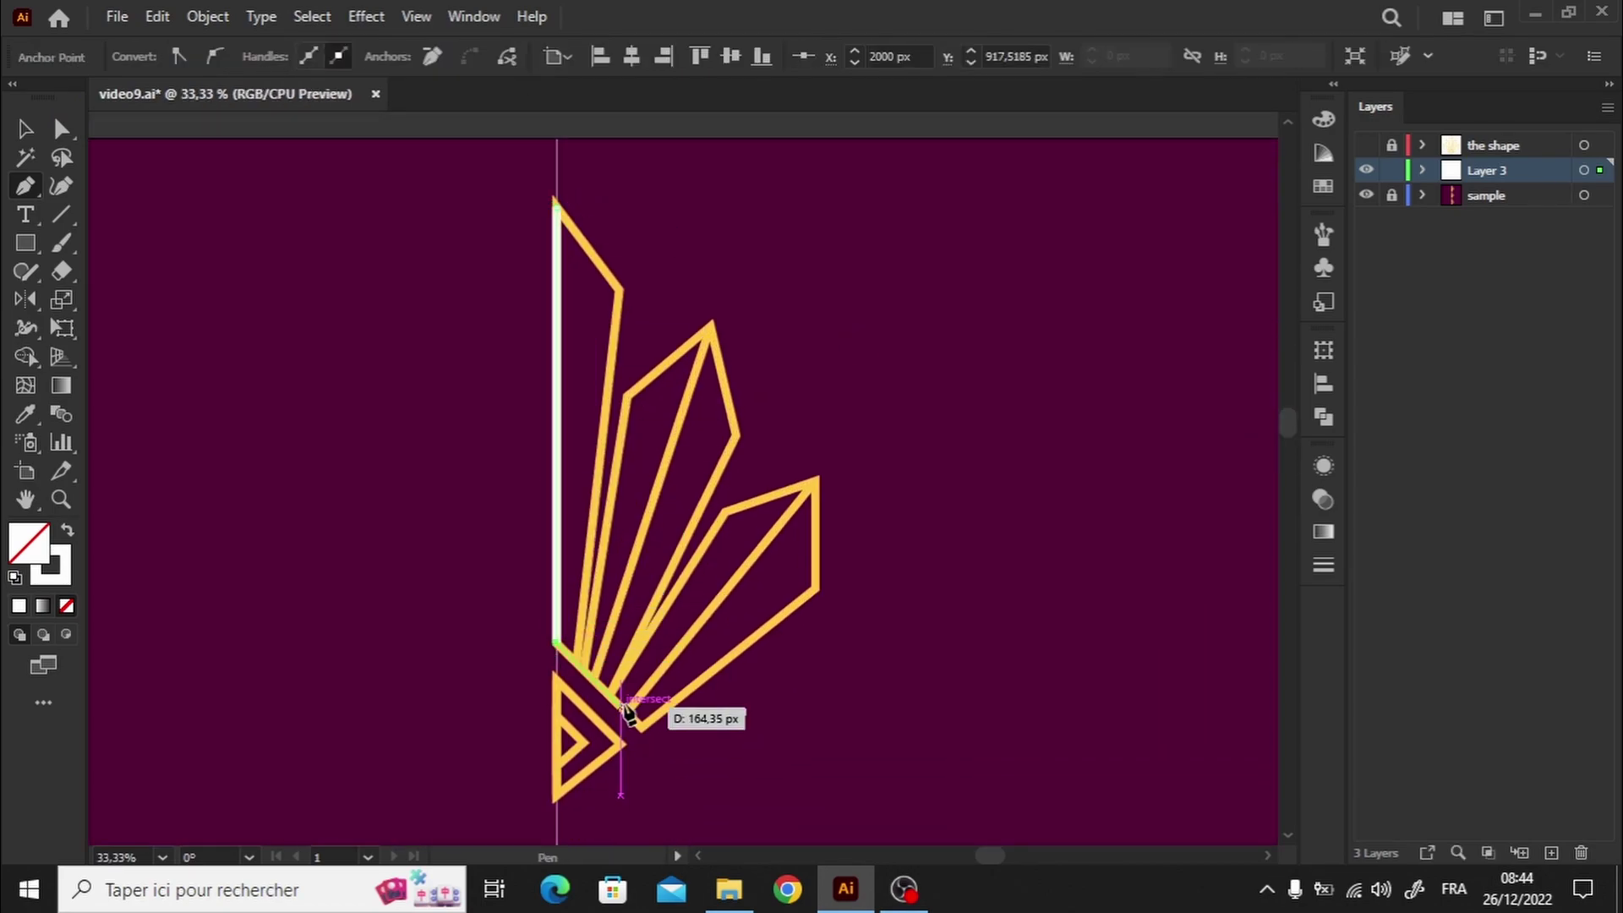
{"action": "left_click", "coordinate": [642, 725]}
{"action": "left_click", "coordinate": [816, 591]}
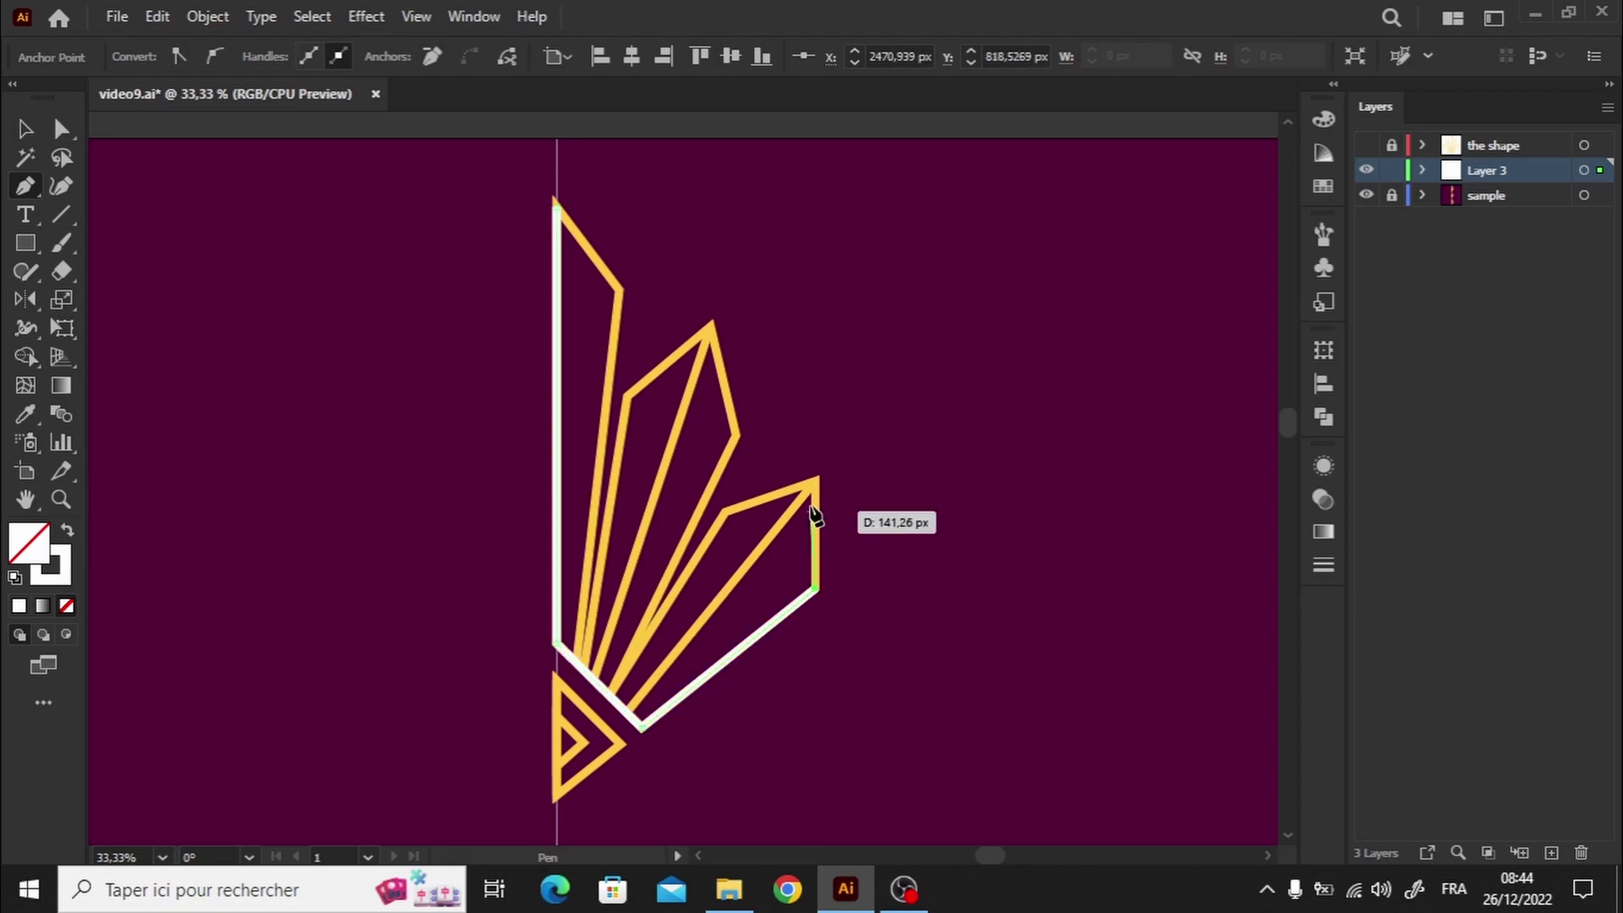
{"action": "left_click", "coordinate": [816, 482]}
{"action": "left_click", "coordinate": [725, 512]}
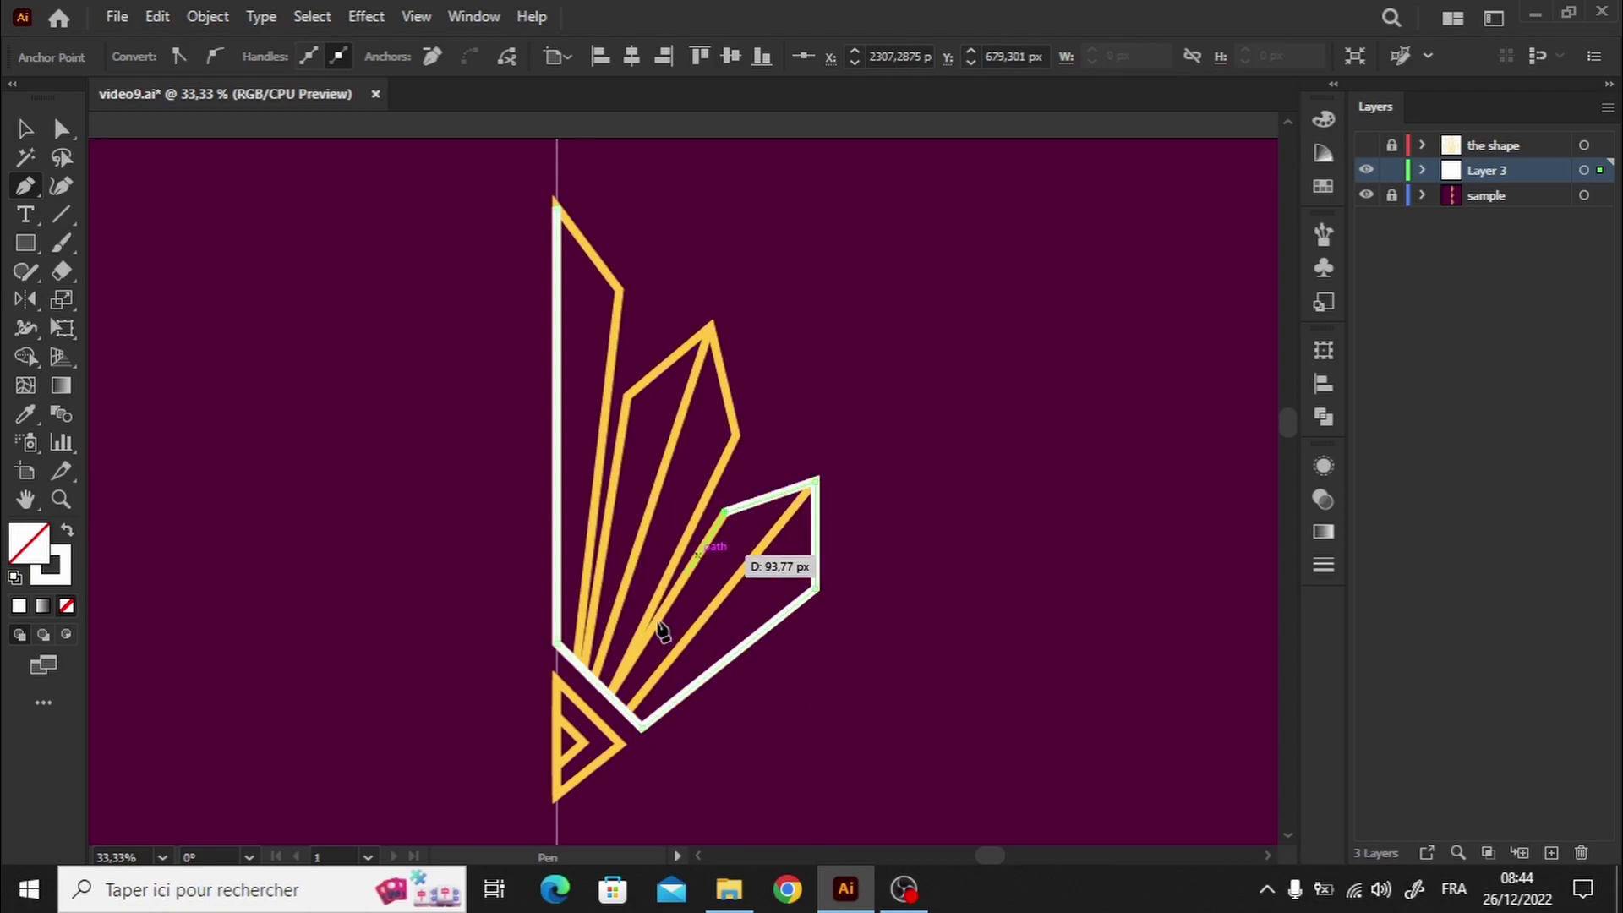
Continue the outline around the middle petal and the central half petal, closing the path at the top of the center line.
{"action": "left_click", "coordinate": [608, 693], "text": "shift"}
{"action": "left_click", "coordinate": [735, 435]}
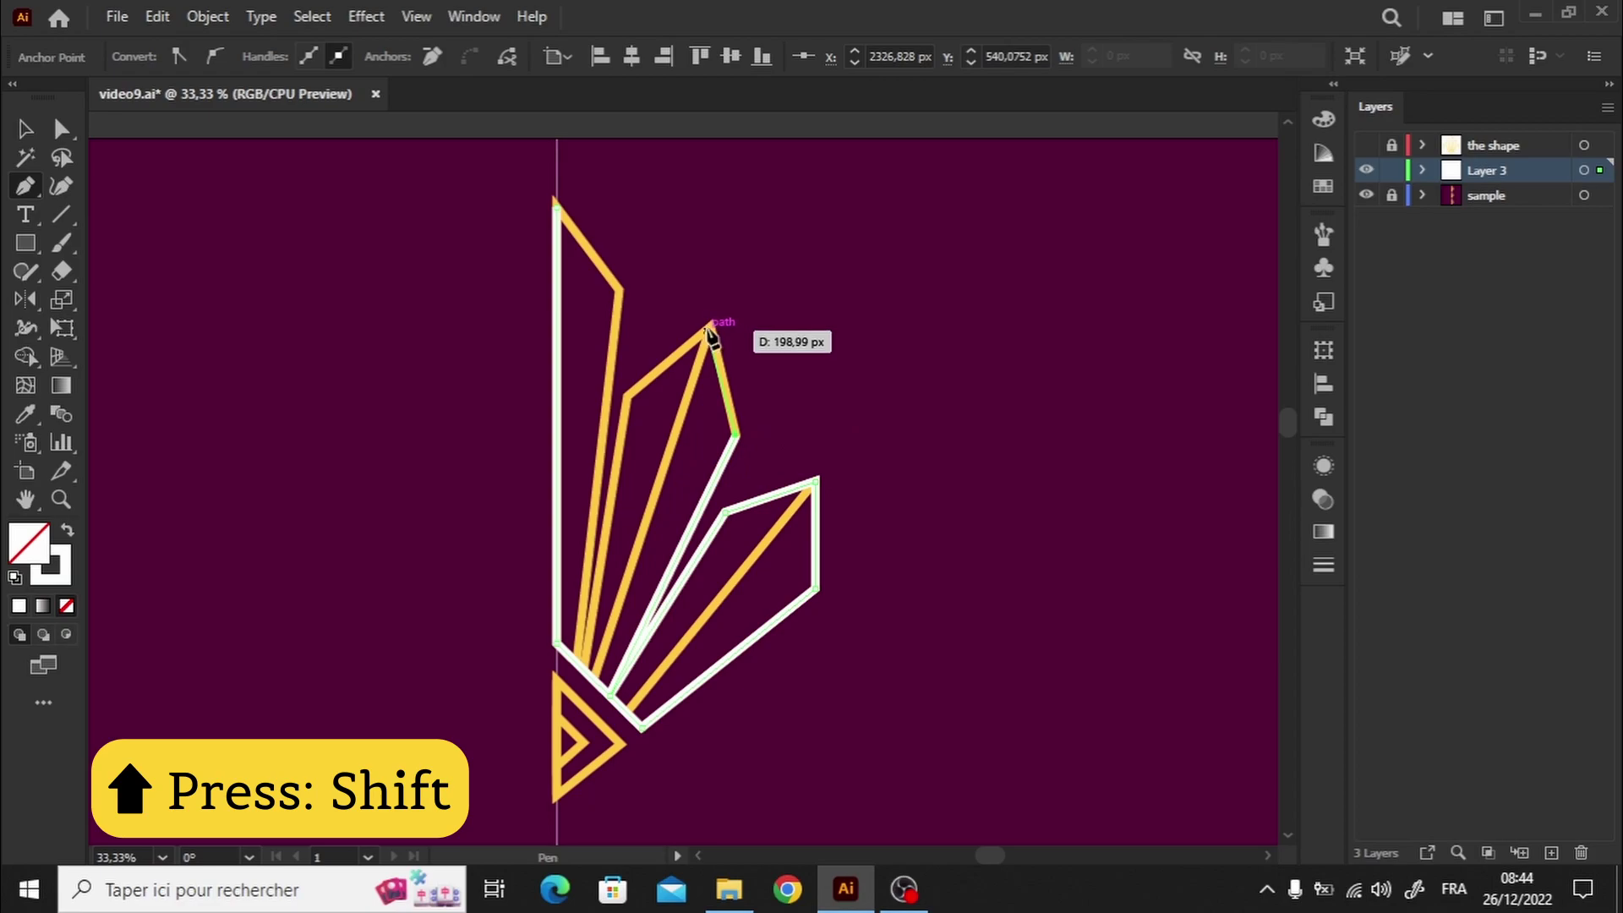
{"action": "left_click", "coordinate": [712, 324]}
{"action": "left_click", "coordinate": [625, 396]}
{"action": "left_click", "coordinate": [583, 666]}
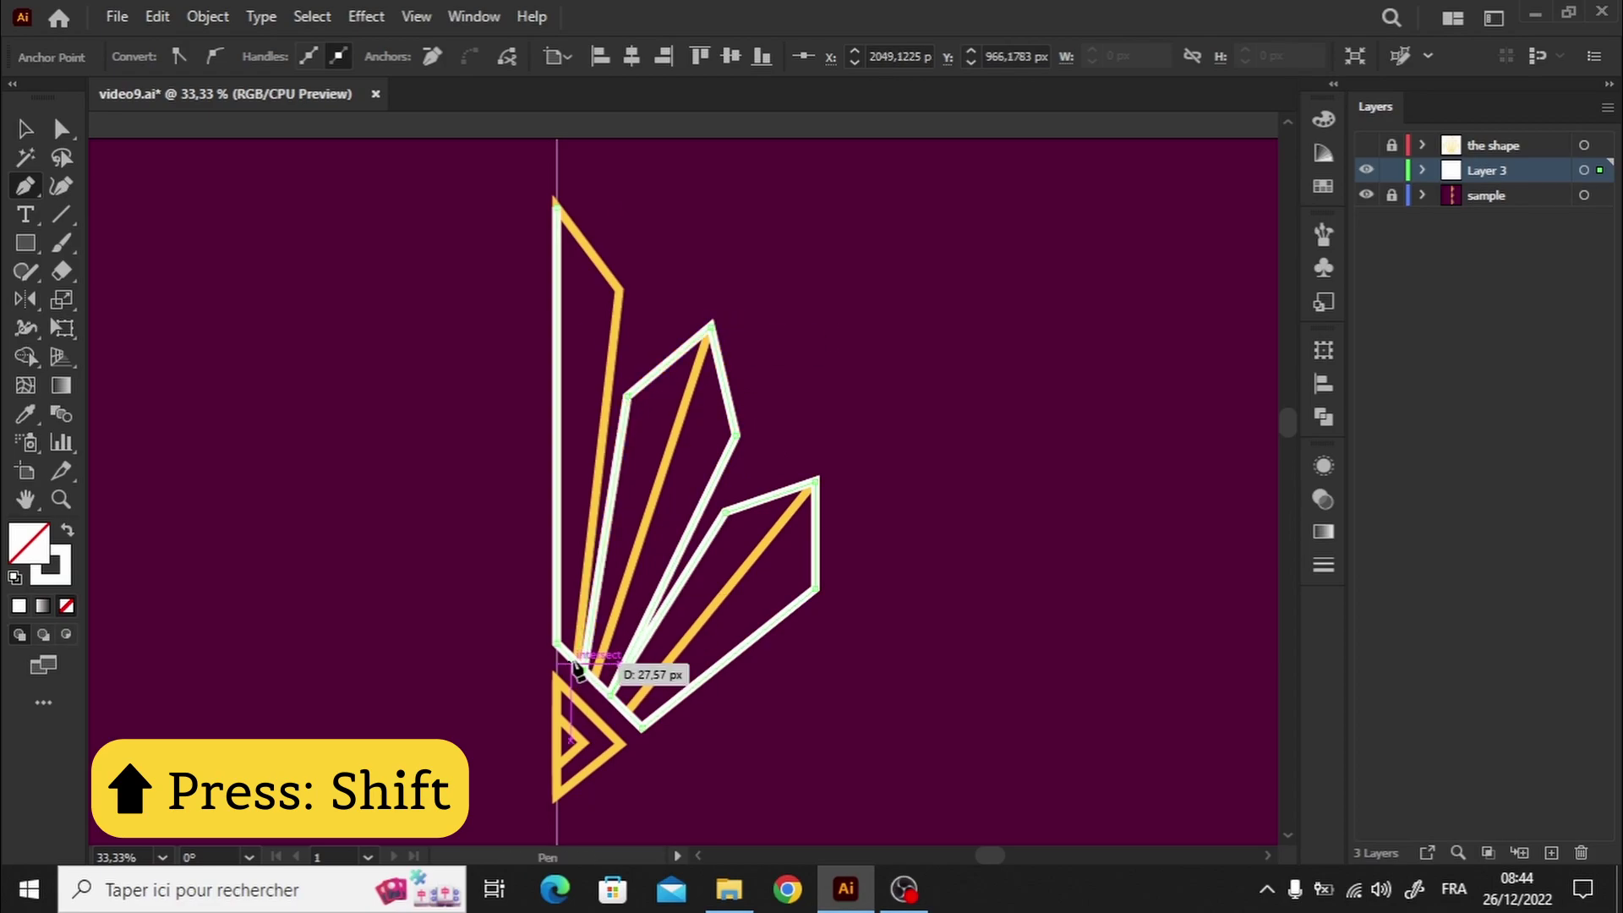
{"action": "left_click", "coordinate": [621, 292]}
{"action": "left_click", "coordinate": [555, 203]}
Draw the inner dividing lines from the tips of the middle and outermost petals down to the base.
{"action": "left_click", "coordinate": [710, 332]}
{"action": "left_click", "coordinate": [608, 693]}
{"action": "key", "text": "Return"}
{"action": "left_click", "coordinate": [814, 482]}
{"action": "left_click", "coordinate": [629, 719]}
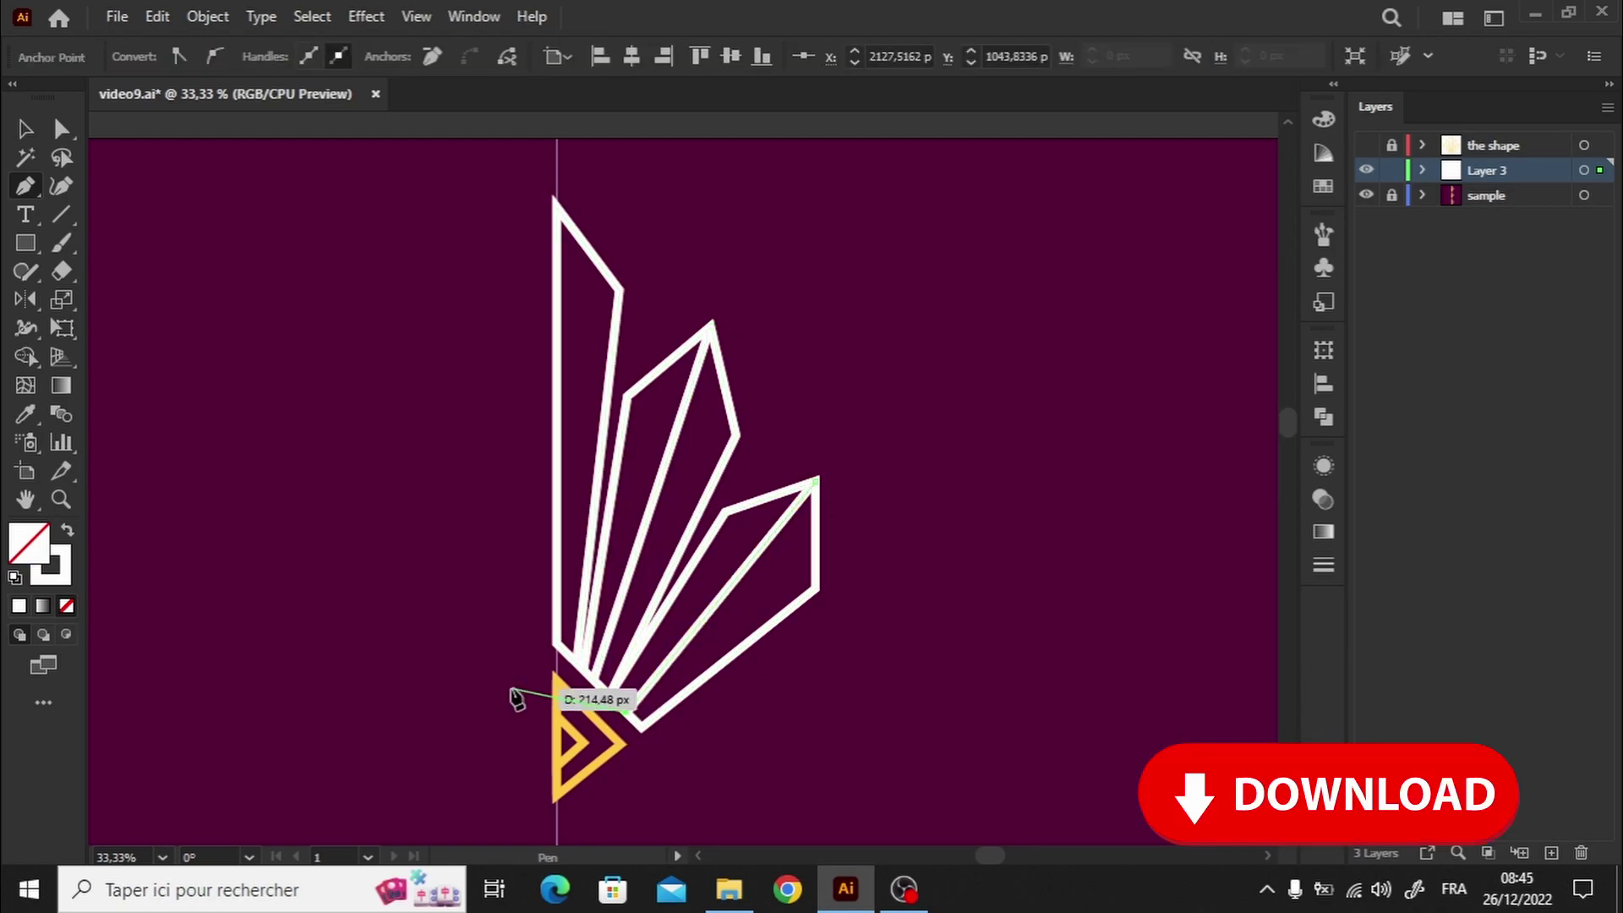
Trace the outer triangle and the smaller inner triangle beneath the petals against the center guide.
{"action": "left_click", "coordinate": [557, 796], "text": "ctrl"}
{"action": "key", "text": "ctrl+plus"}
{"action": "key", "text": "ctrl+plus"}
{"action": "key", "text": "ctrl+plus"}
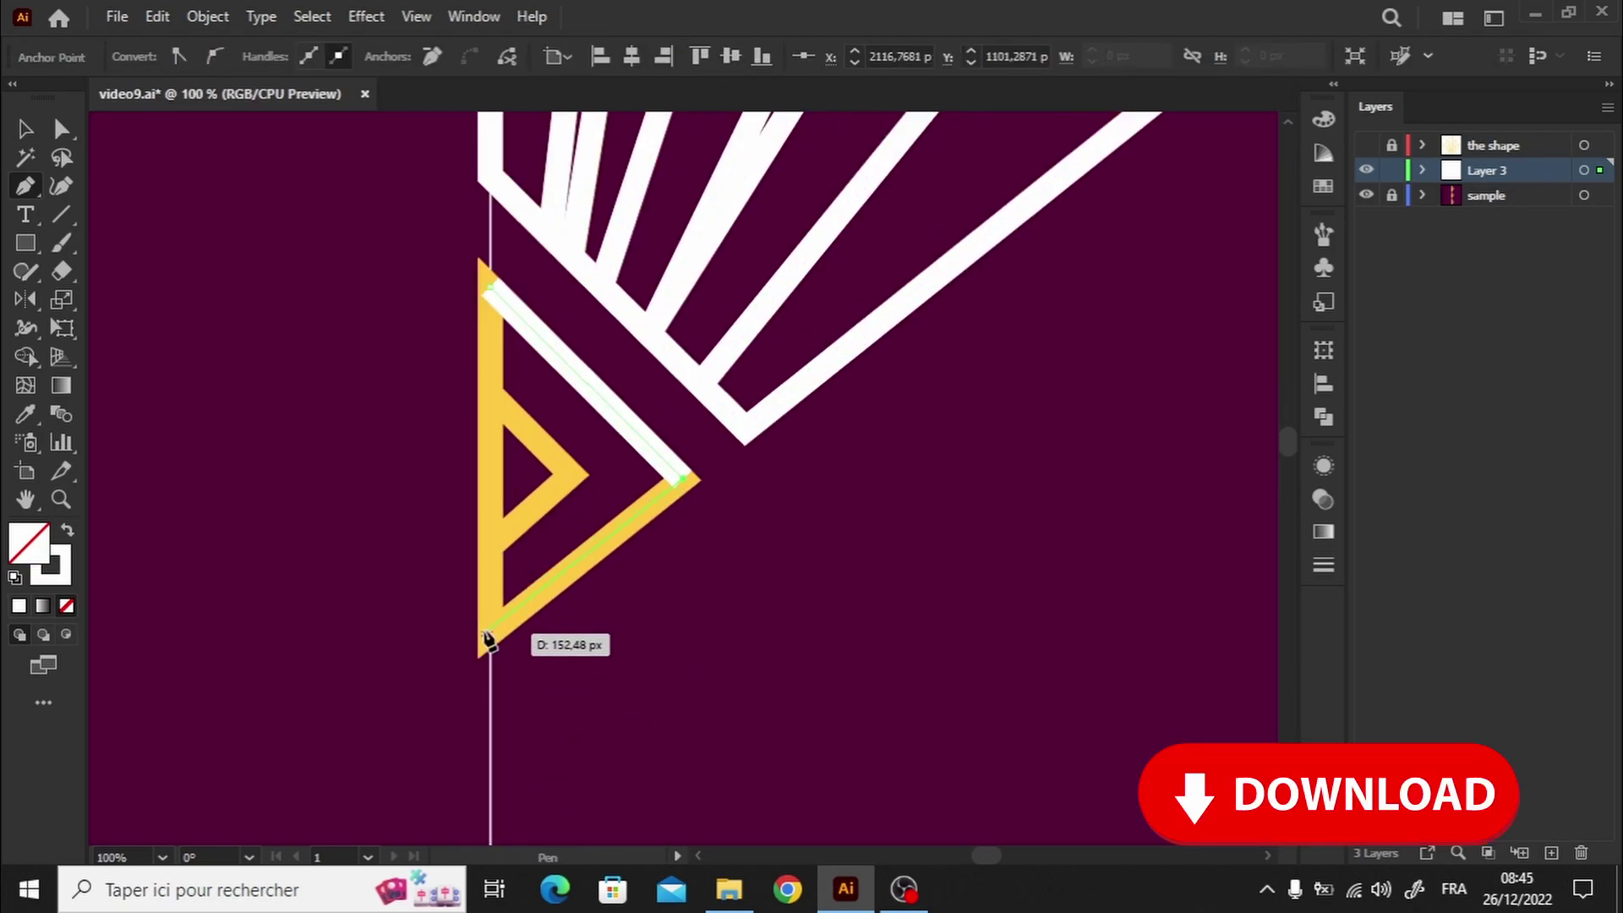
{"action": "left_click", "coordinate": [491, 641]}
{"action": "left_click", "coordinate": [490, 289]}
{"action": "left_click", "coordinate": [571, 475]}
{"action": "left_click", "coordinate": [490, 393]}
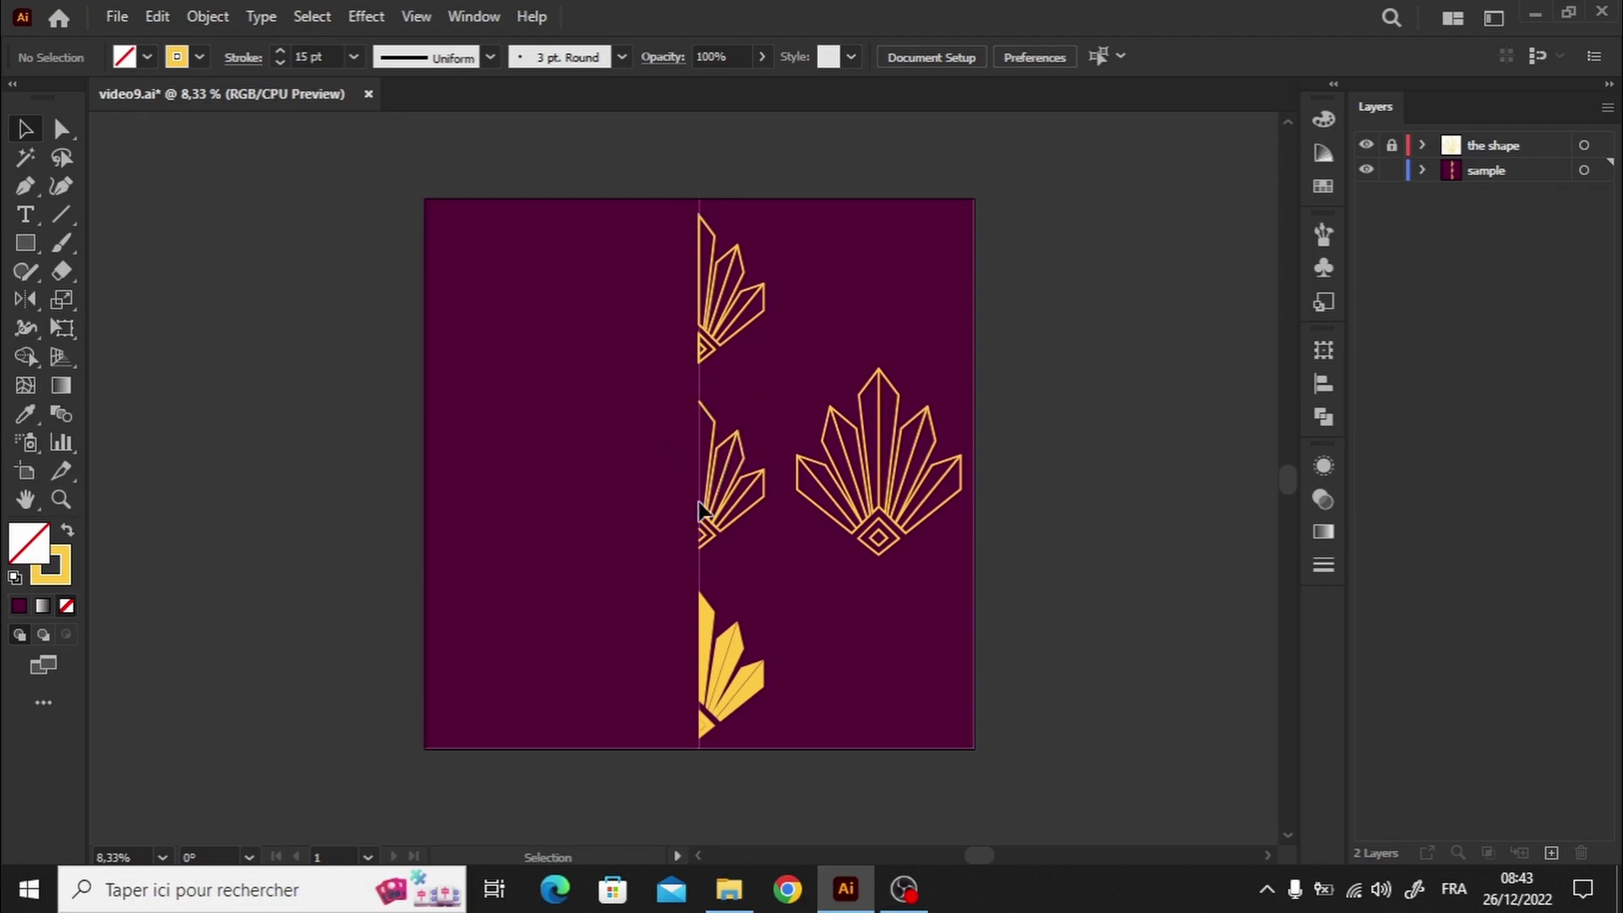
Examine the three half-flower samples along the center guide and compare them with the complete mirrored flower.
{"action": "left_click", "coordinate": [718, 272]}
{"action": "key", "text": "ctrl+plus"}
{"action": "key", "text": "ctrl+plus"}
{"action": "left_click", "coordinate": [840, 428]}
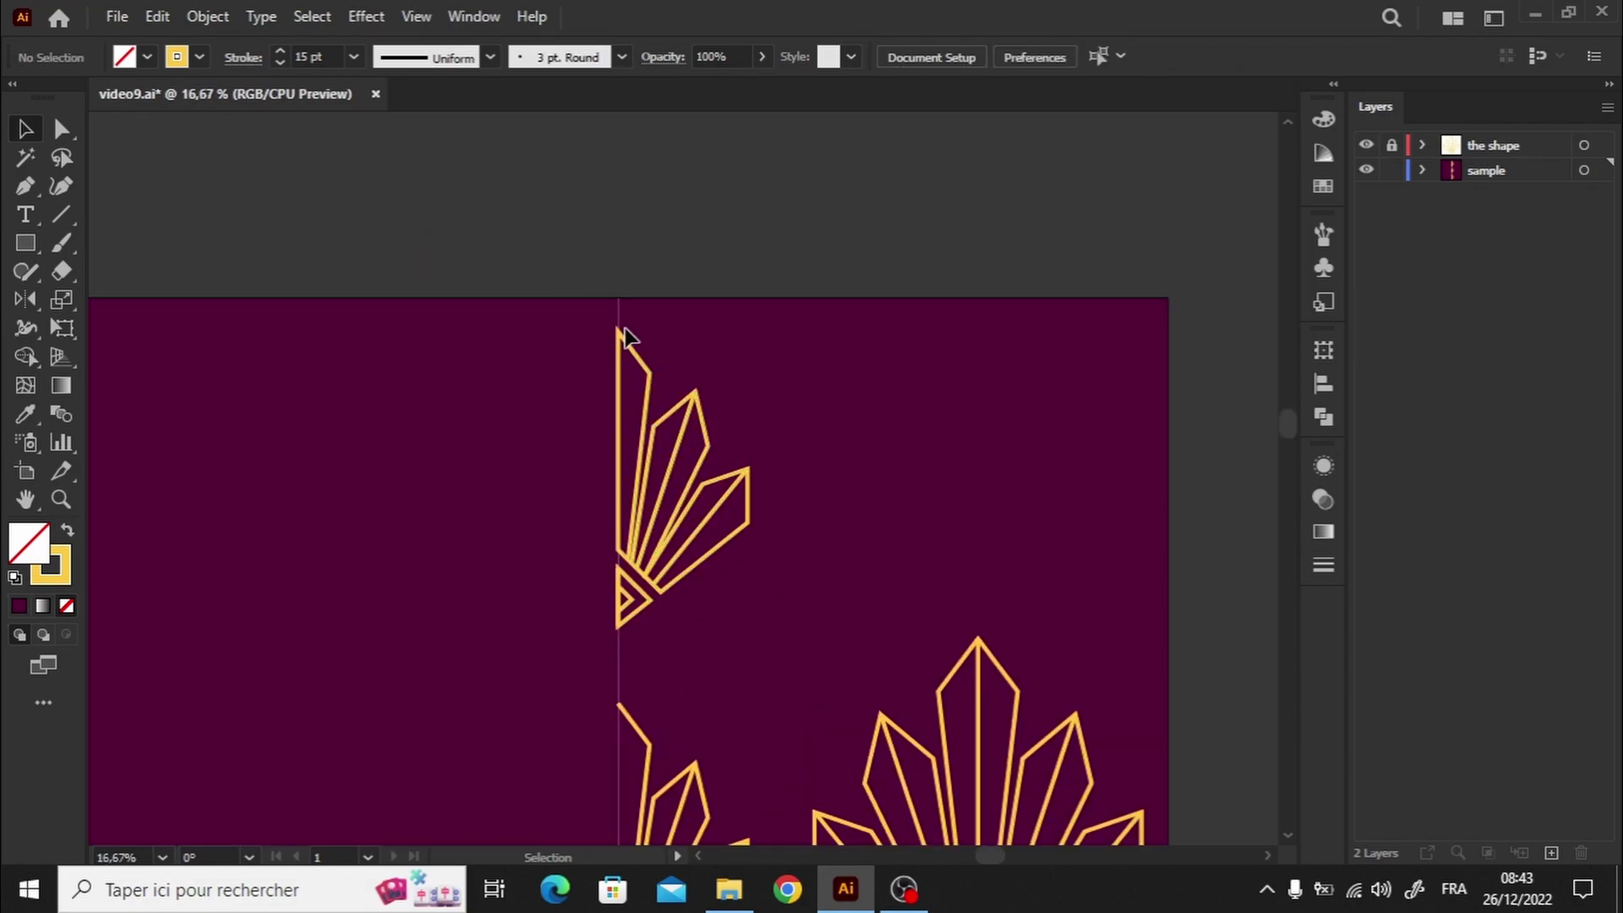
{"action": "scroll", "coordinate": [1285, 840], "scroll_direction": "down", "scroll_amount": 3}
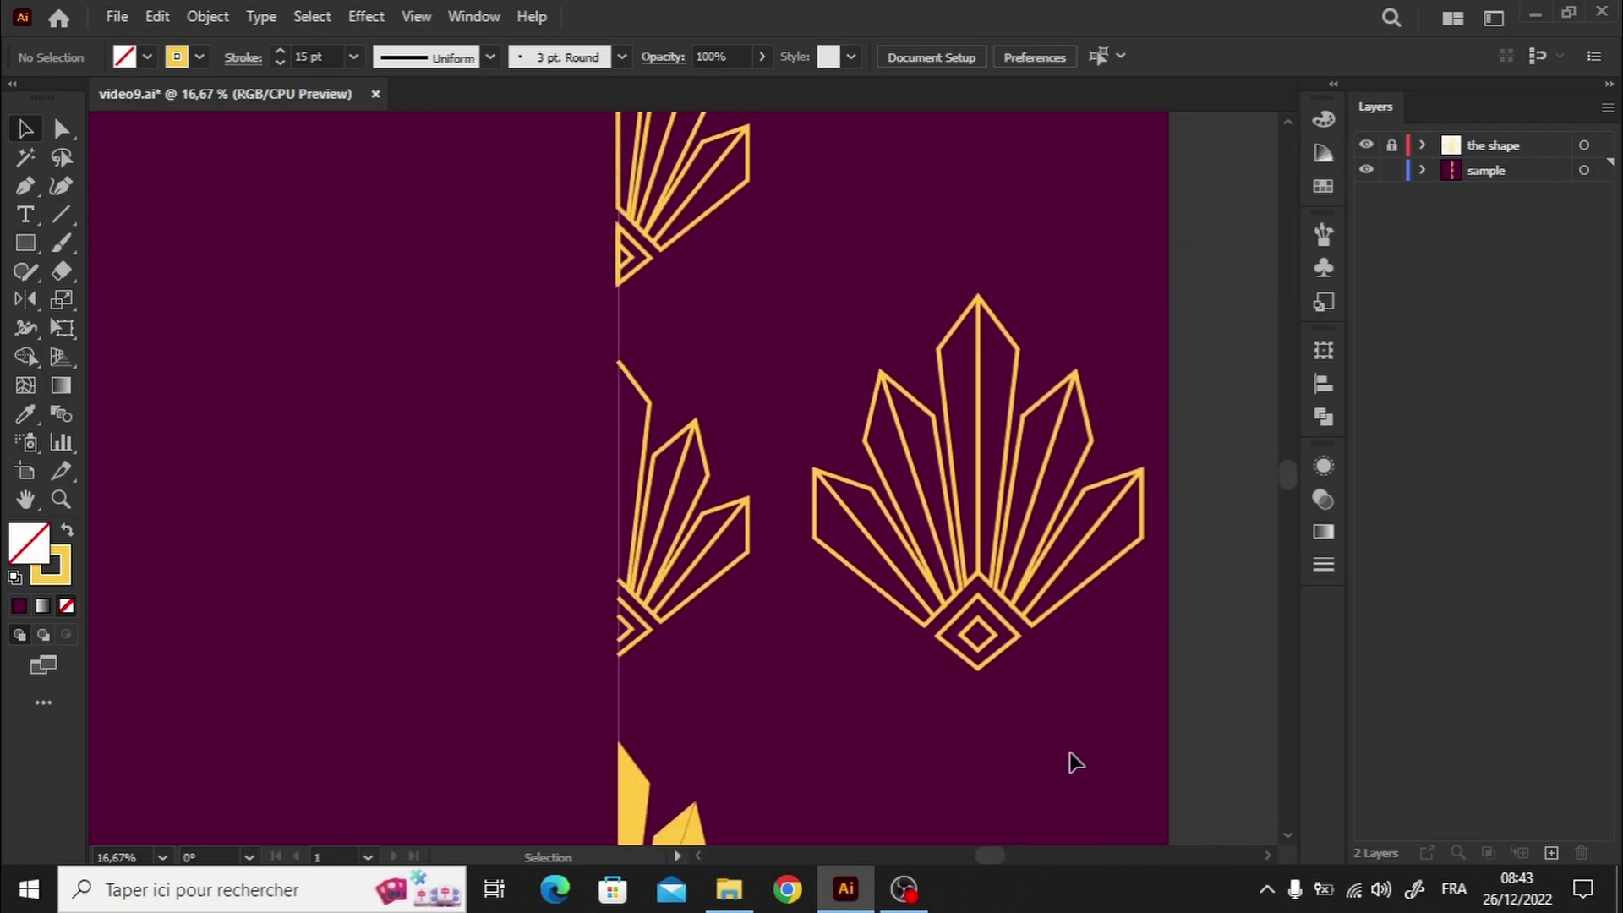
{"action": "scroll", "coordinate": [1290, 845], "scroll_direction": "down", "scroll_amount": 3}
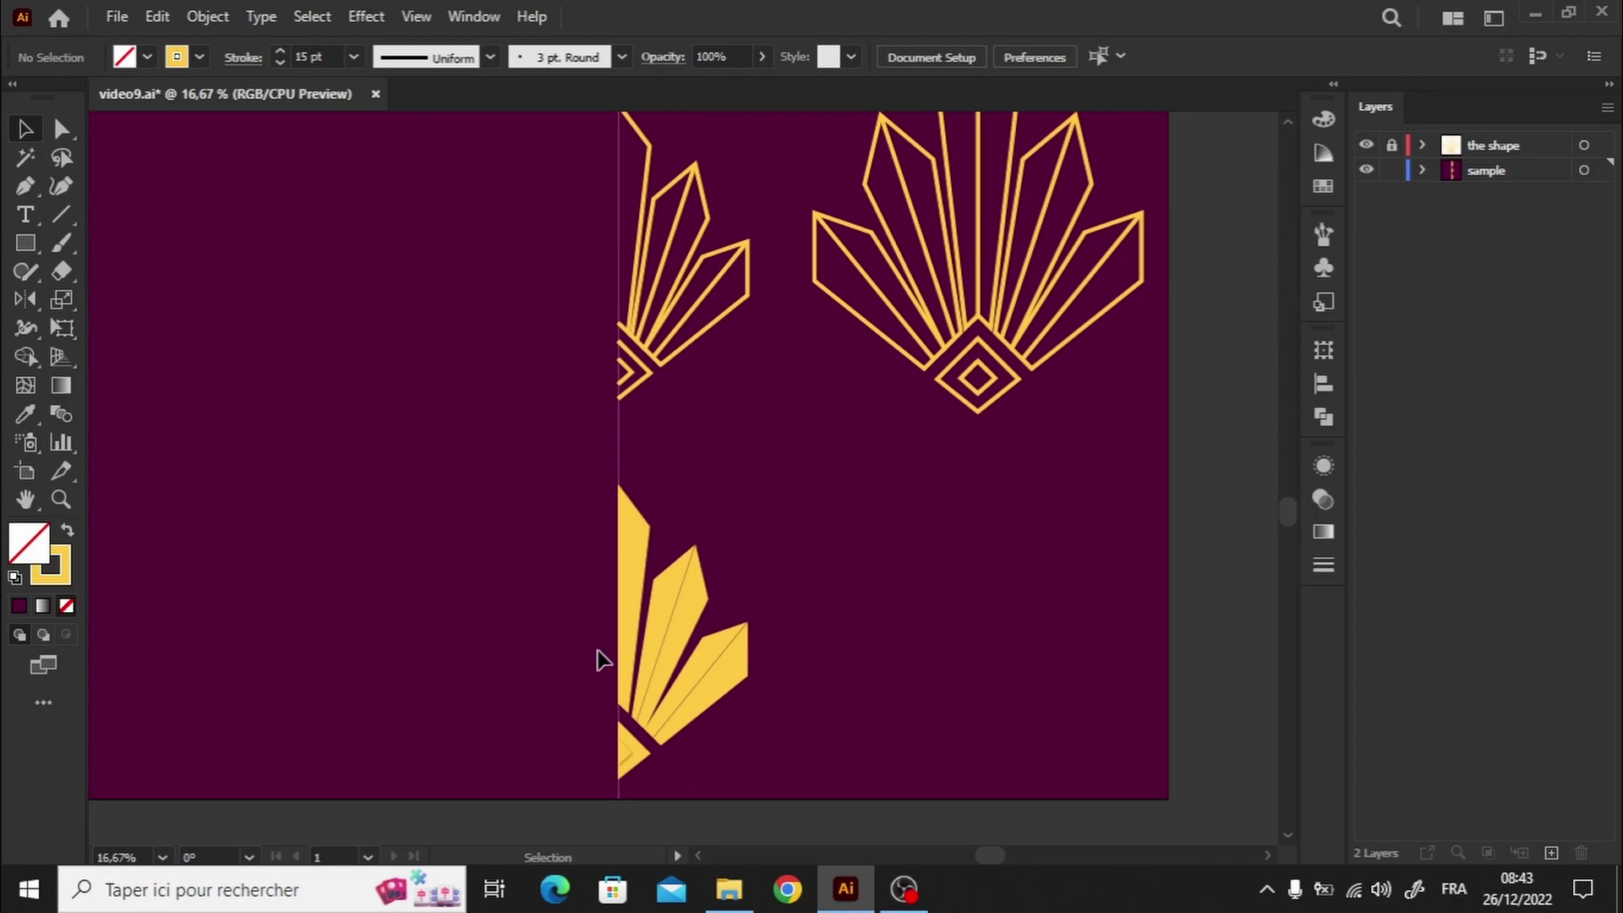
{"action": "left_click", "coordinate": [623, 743]}
{"action": "key", "text": "ctrl+plus"}
{"action": "key", "text": "ctrl+plus"}
{"action": "key", "text": "ctrl+shift+a"}
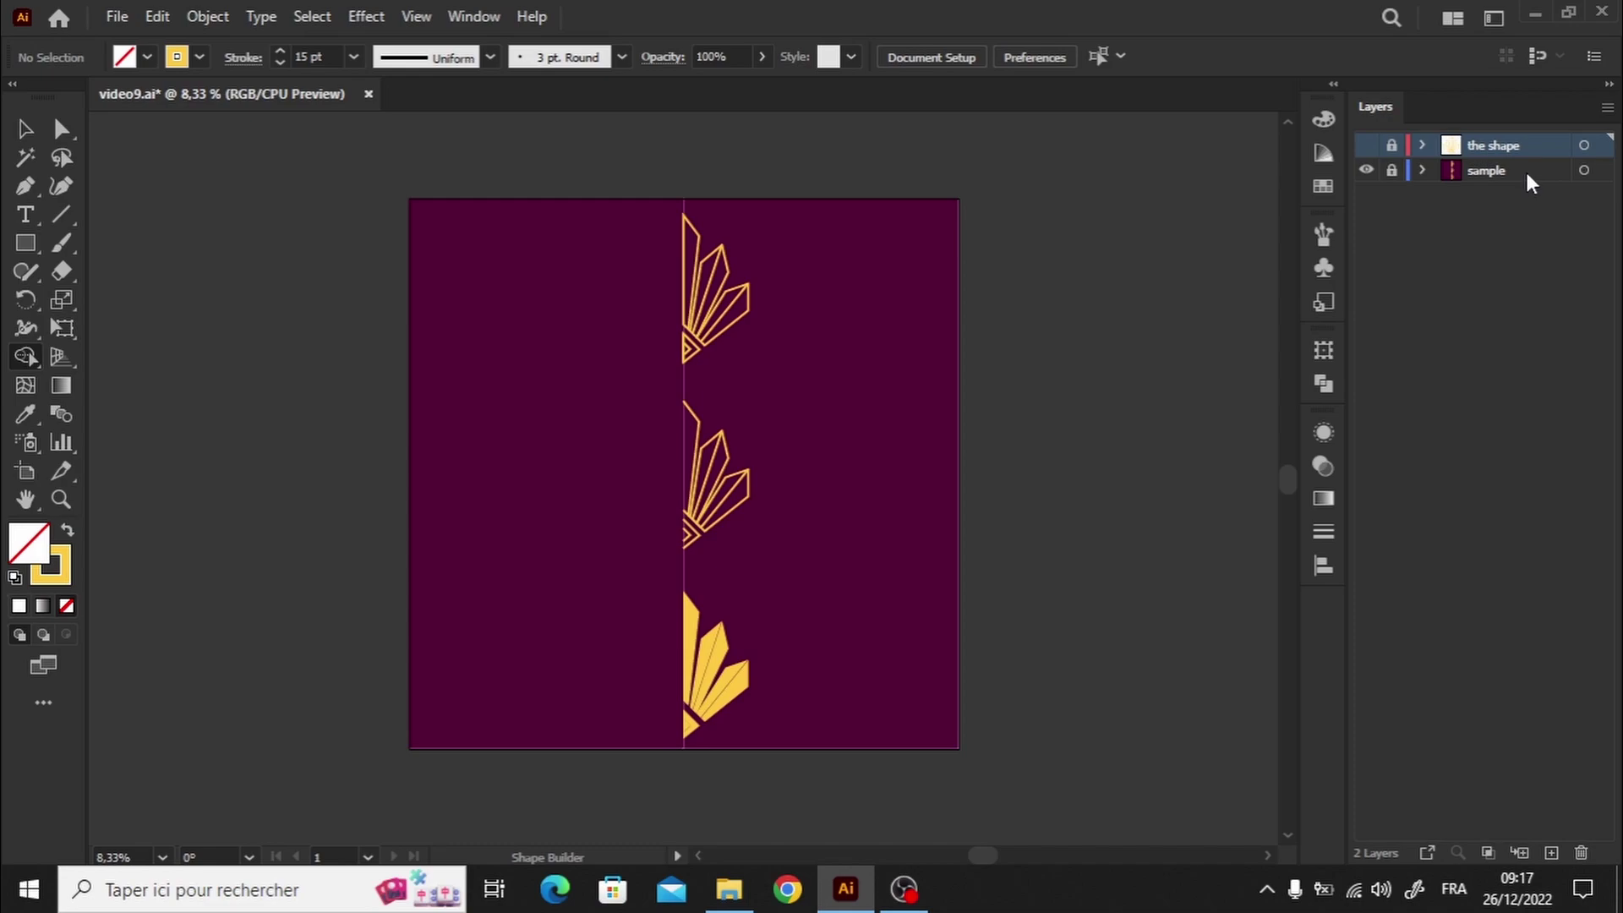
Add a new layer named "reflect1" and place it below the sample layer.
{"action": "left_click", "coordinate": [1525, 173]}
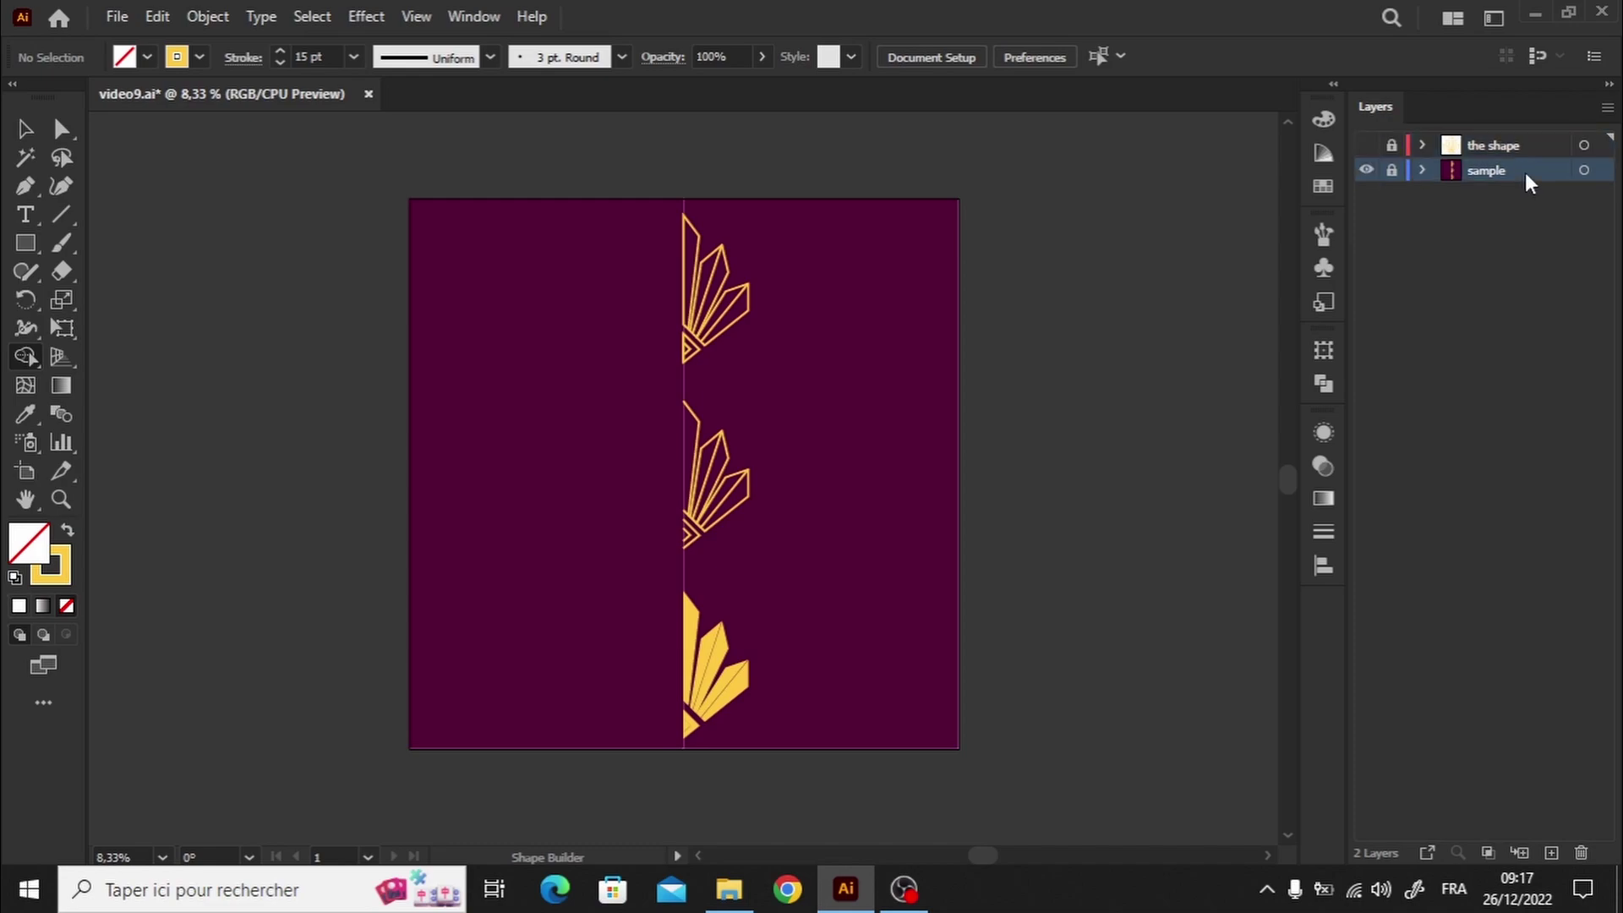
{"action": "left_click", "coordinate": [1551, 854]}
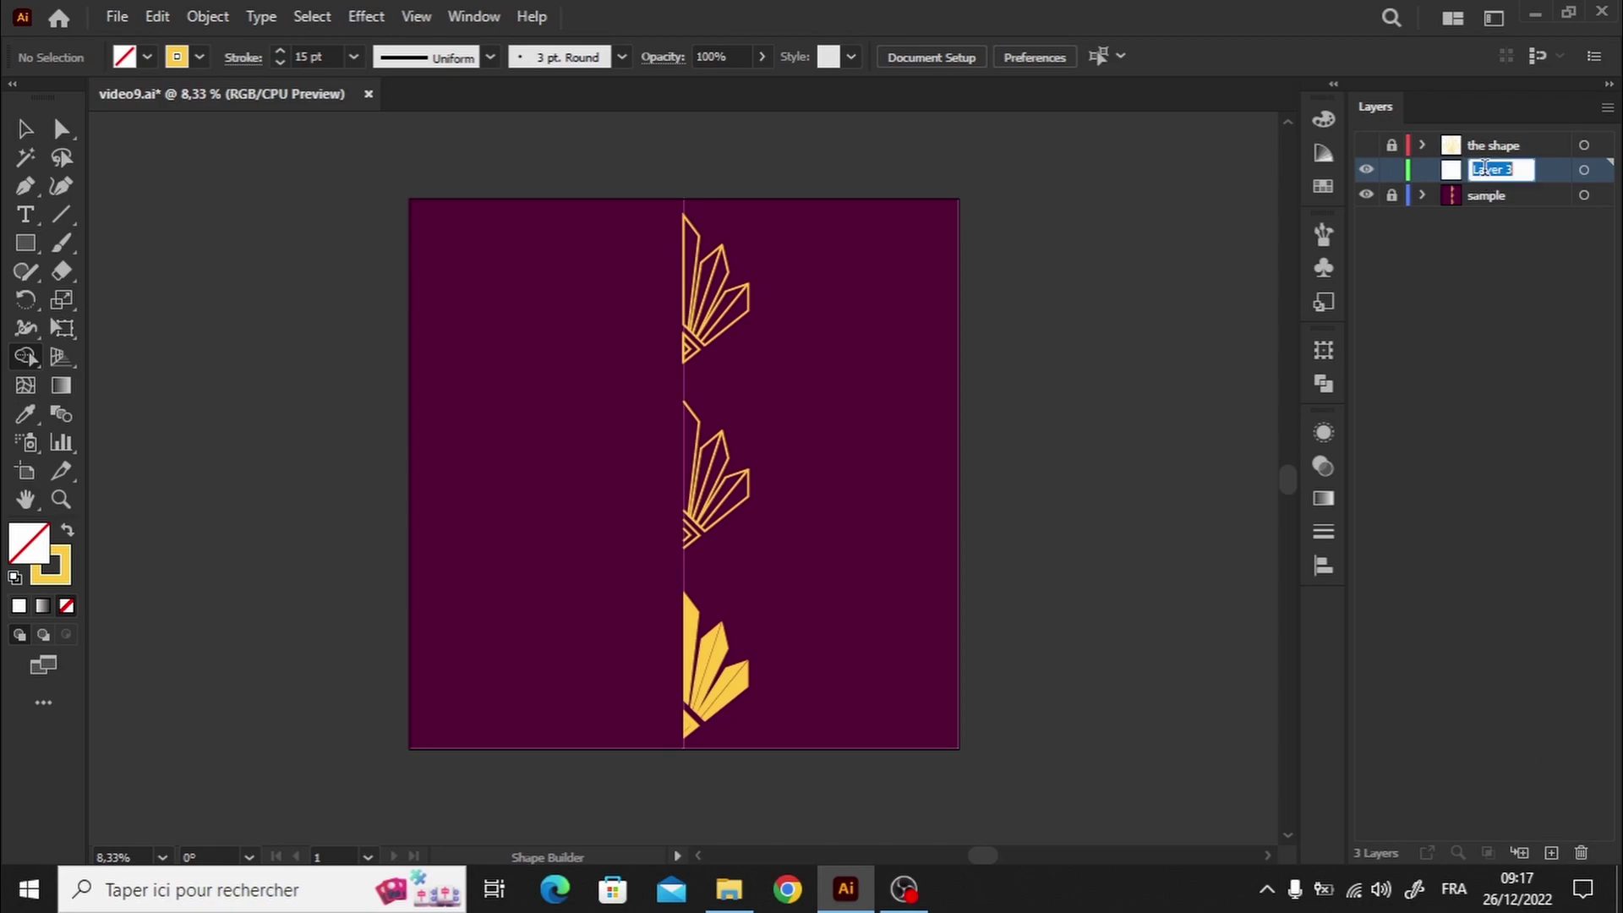
{"action": "type", "text": "reflect1"}
{"action": "left_click_drag", "start_coordinate": [1485, 172], "coordinate": [1485, 213]}
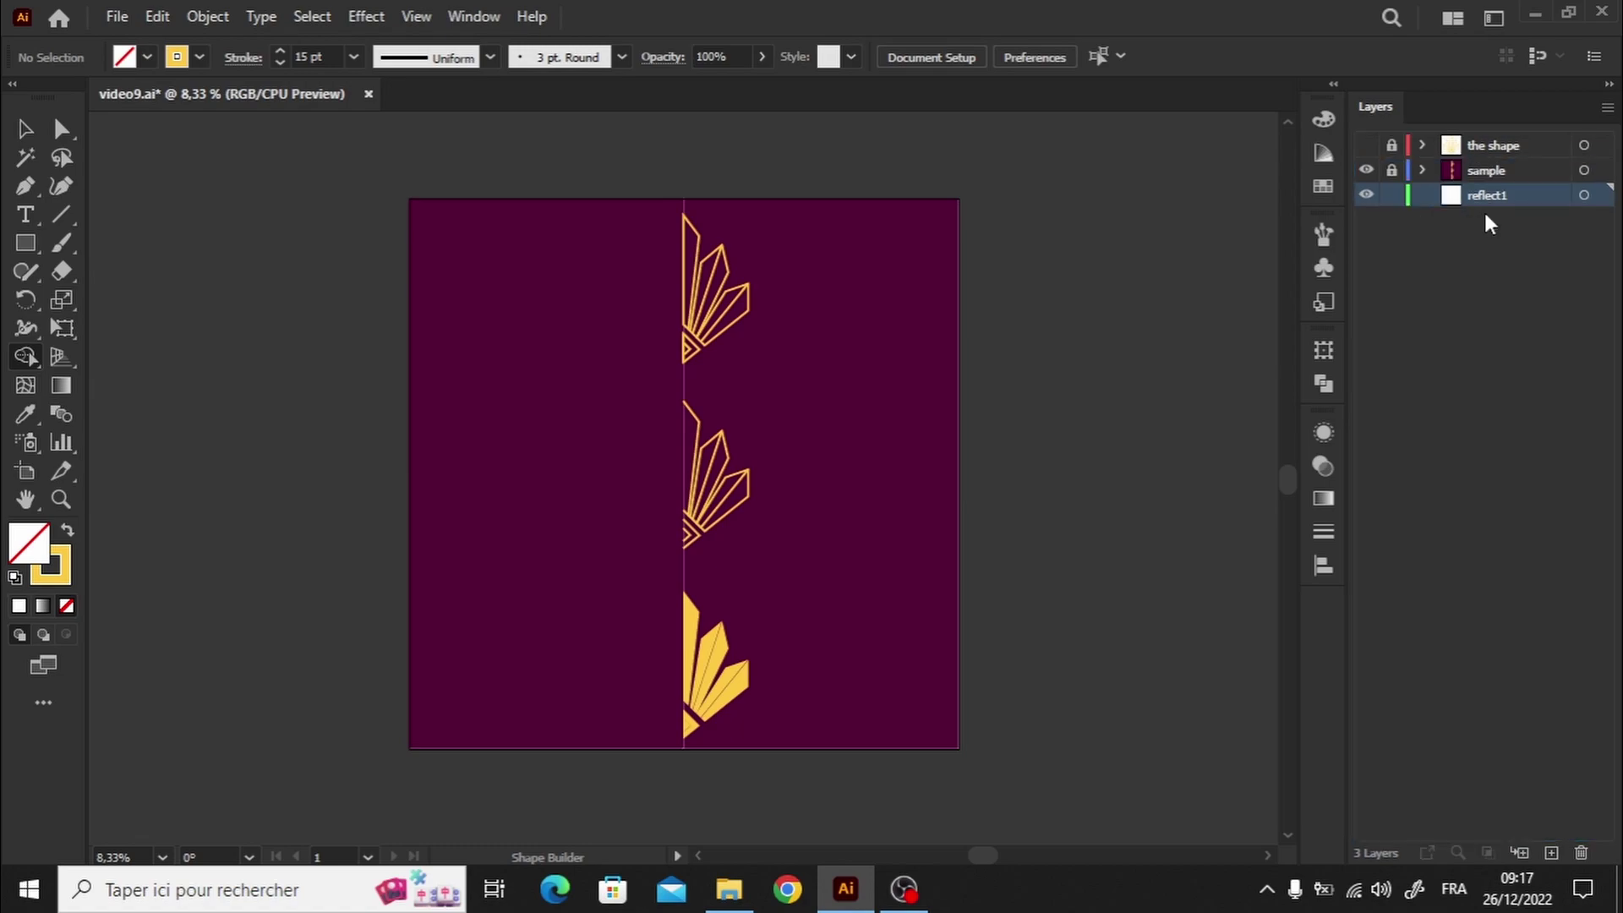
Hide the sample layer and create a 4000 x 4000 px rectangle on the reflect1 layer.
{"action": "left_click", "coordinate": [1367, 170]}
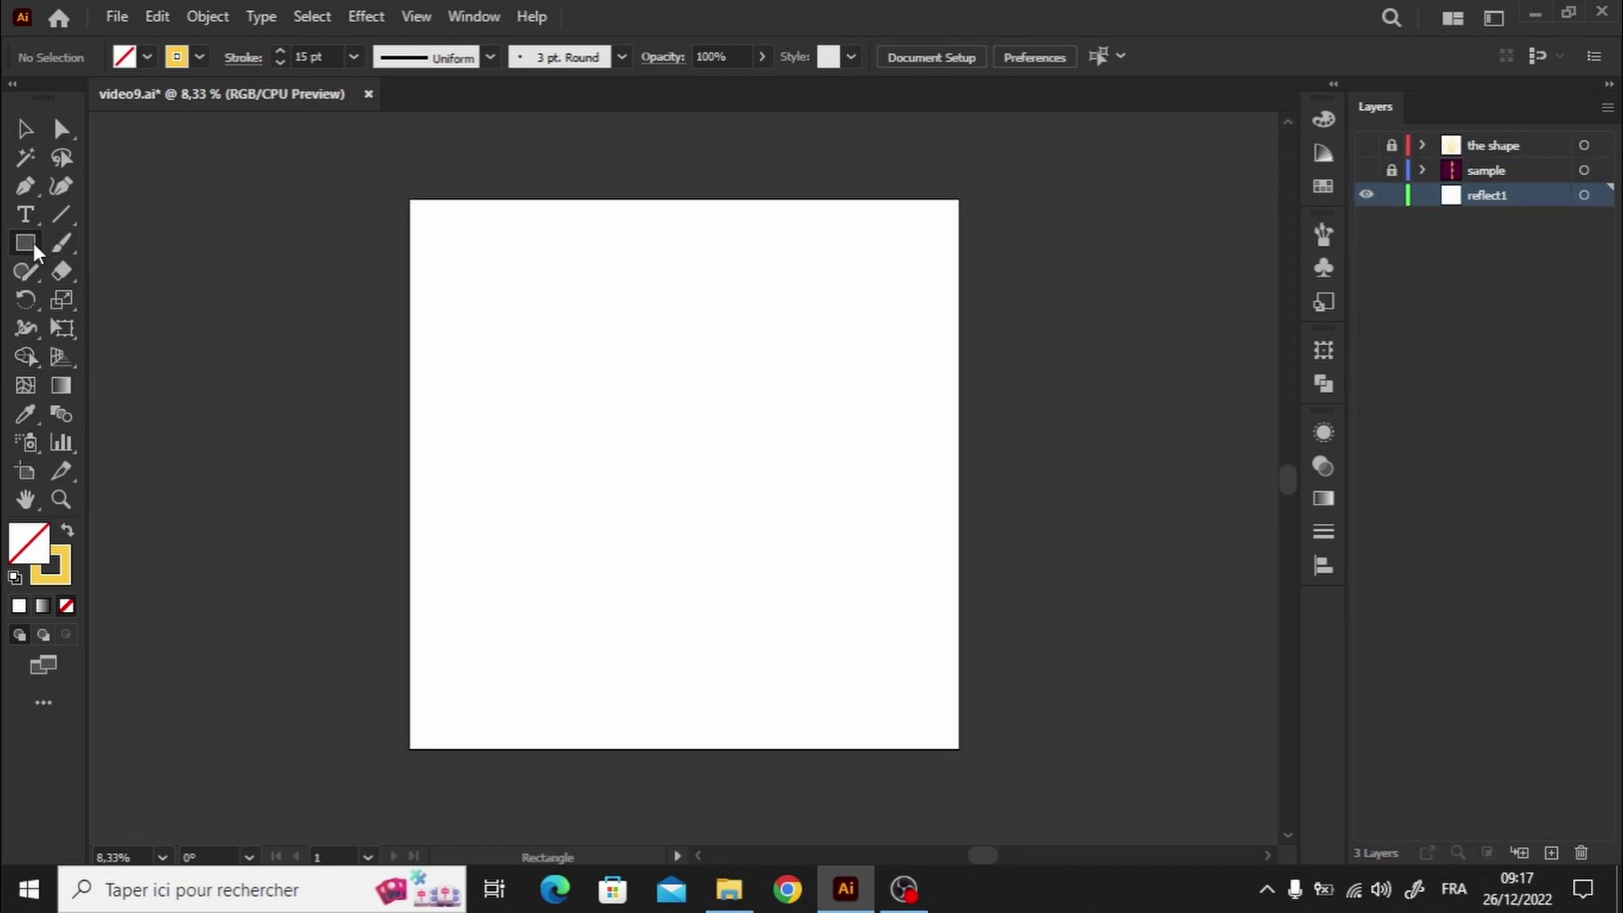
{"action": "left_click", "coordinate": [37, 241]}
{"action": "left_click", "coordinate": [581, 317]}
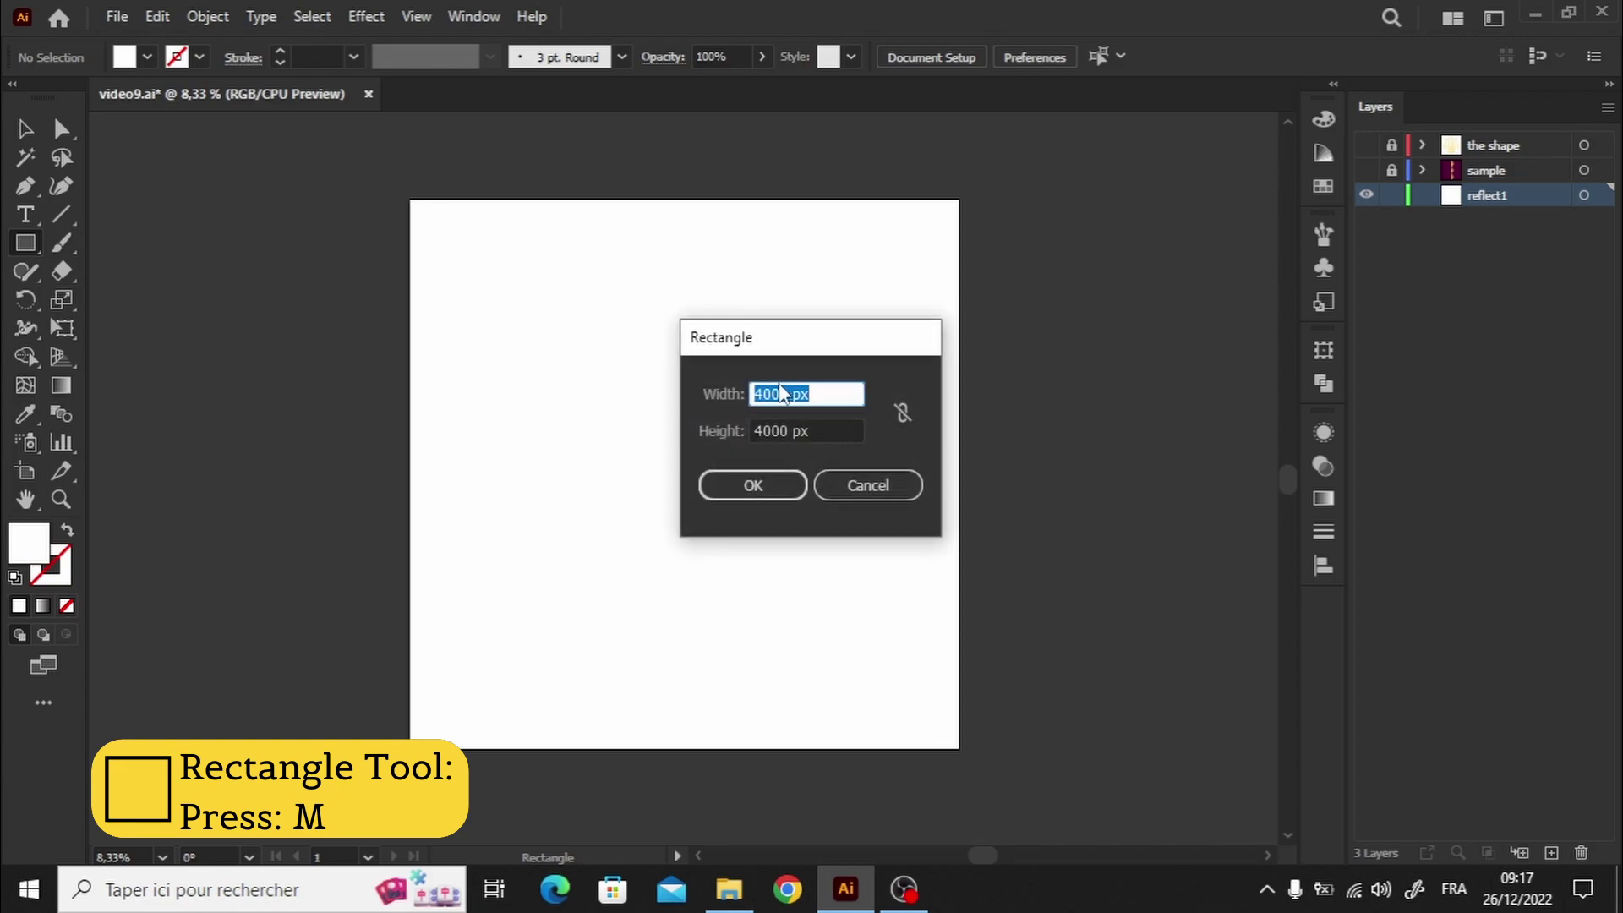
{"action": "left_click", "coordinate": [754, 485]}
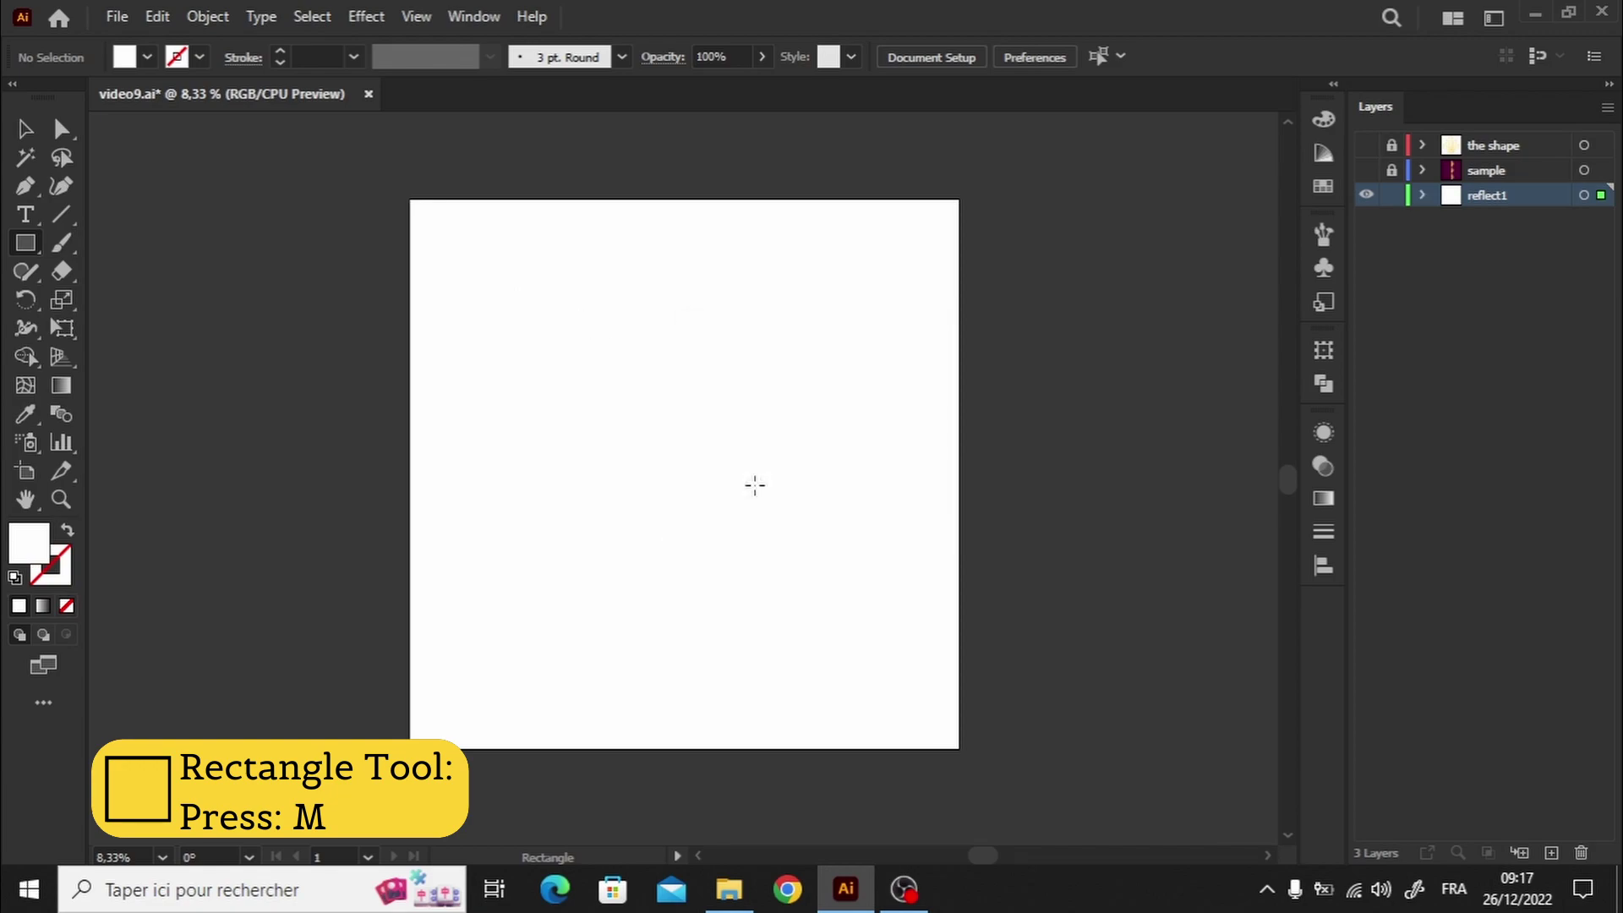
Fill the new rectangle with the sample layer's dark purple background color using the Eyedropper, leaving the sample layer hidden.
{"action": "left_click", "coordinate": [1366, 170]}
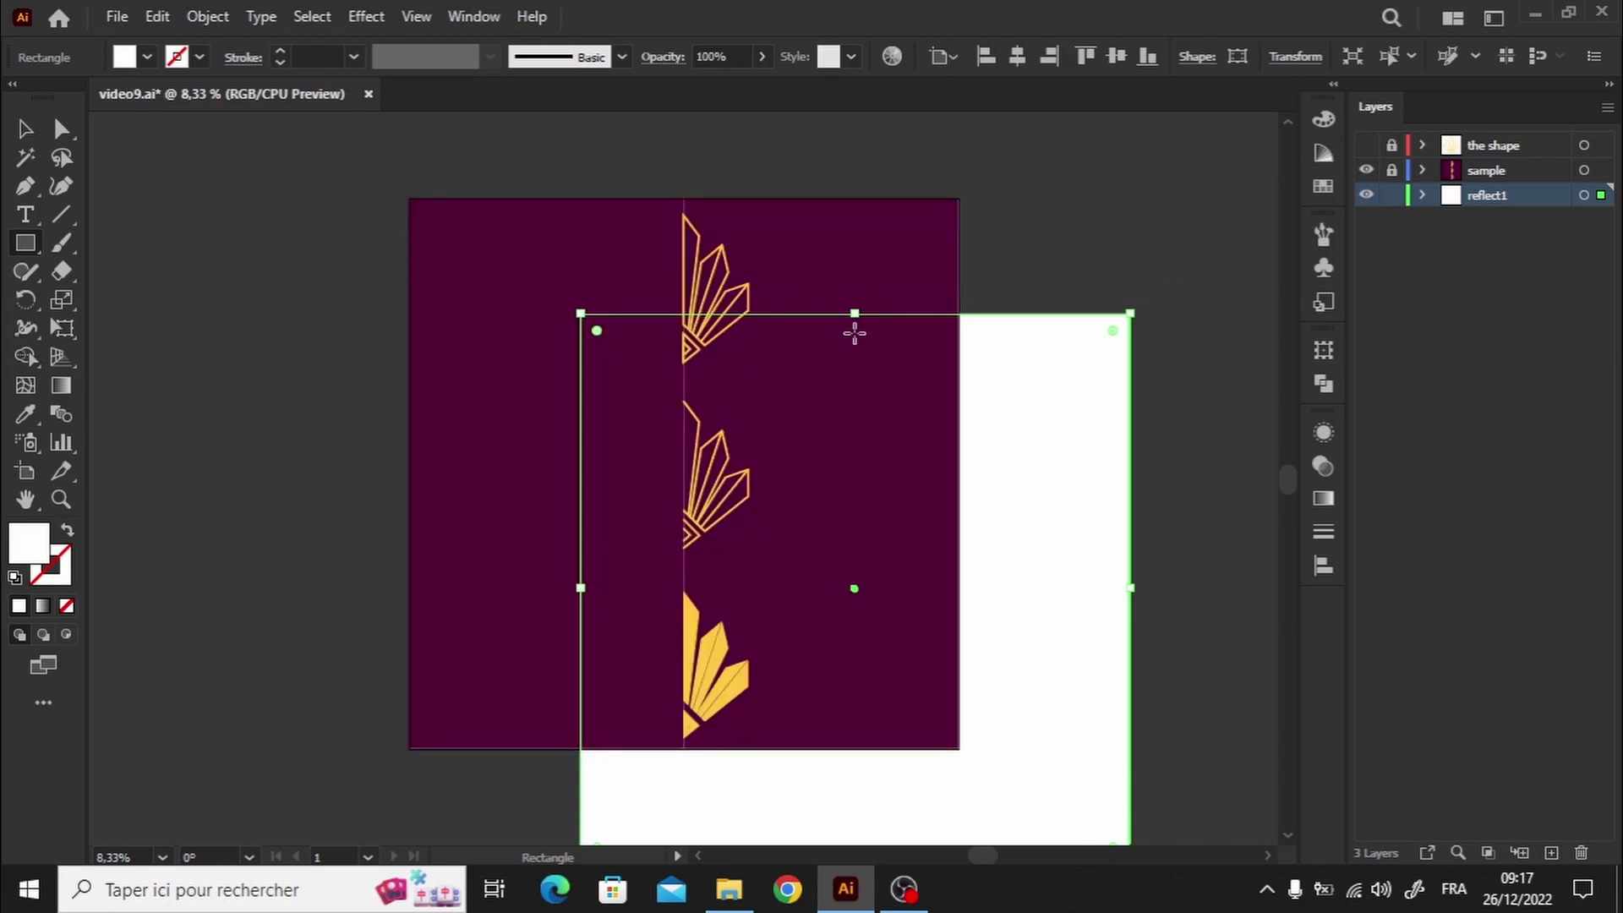
{"action": "key", "text": "i"}
{"action": "left_click", "coordinate": [898, 295]}
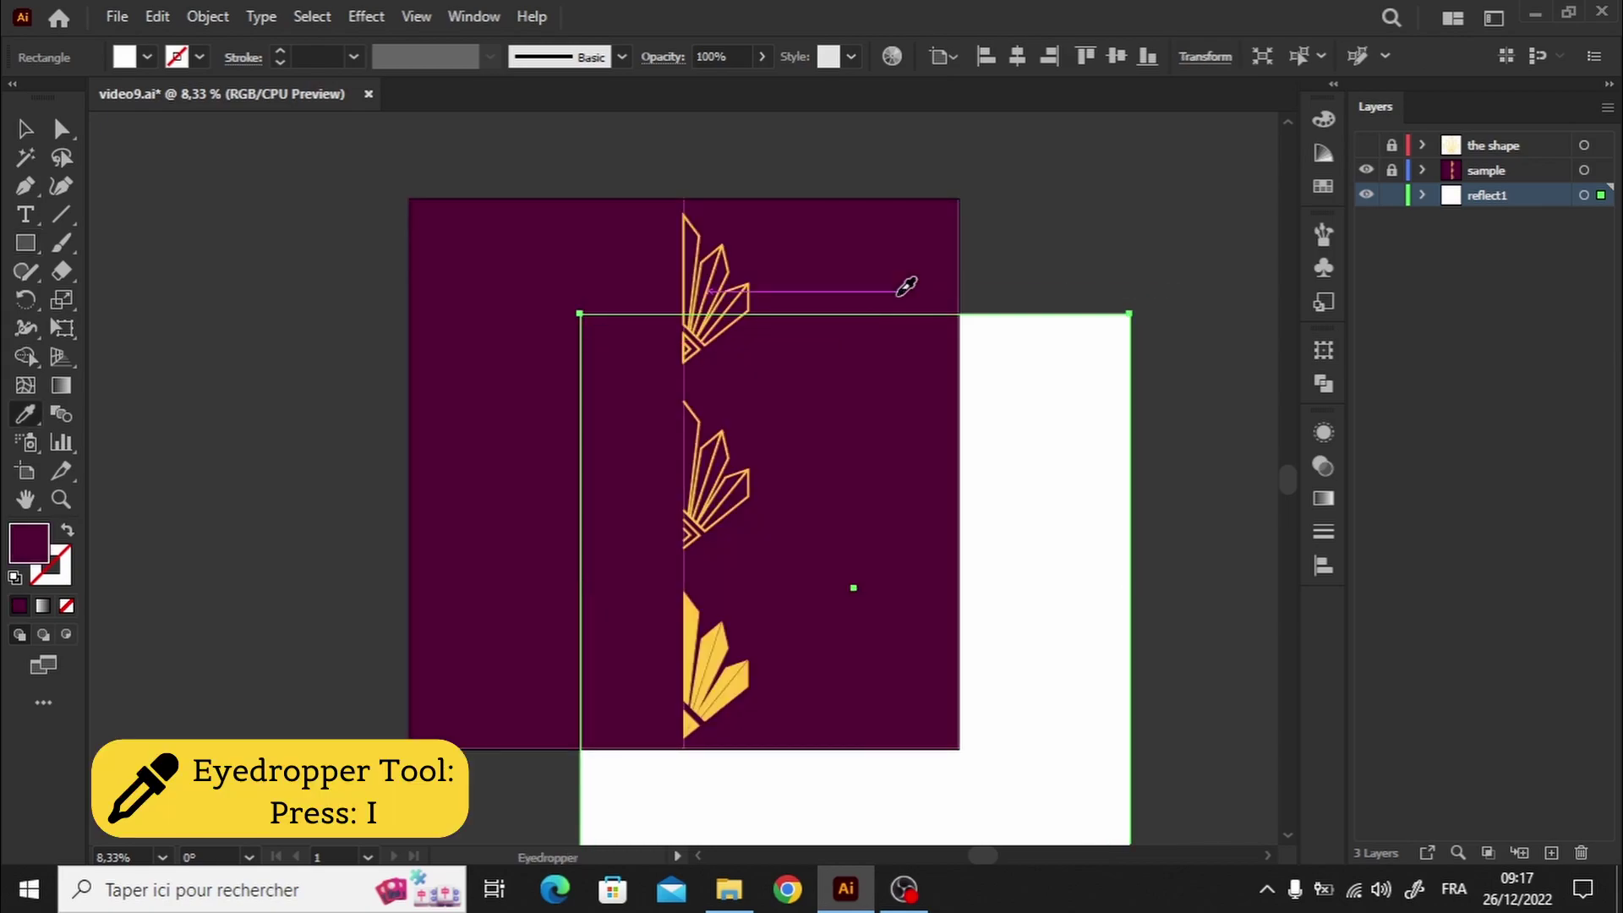
{"action": "left_click", "coordinate": [1367, 171]}
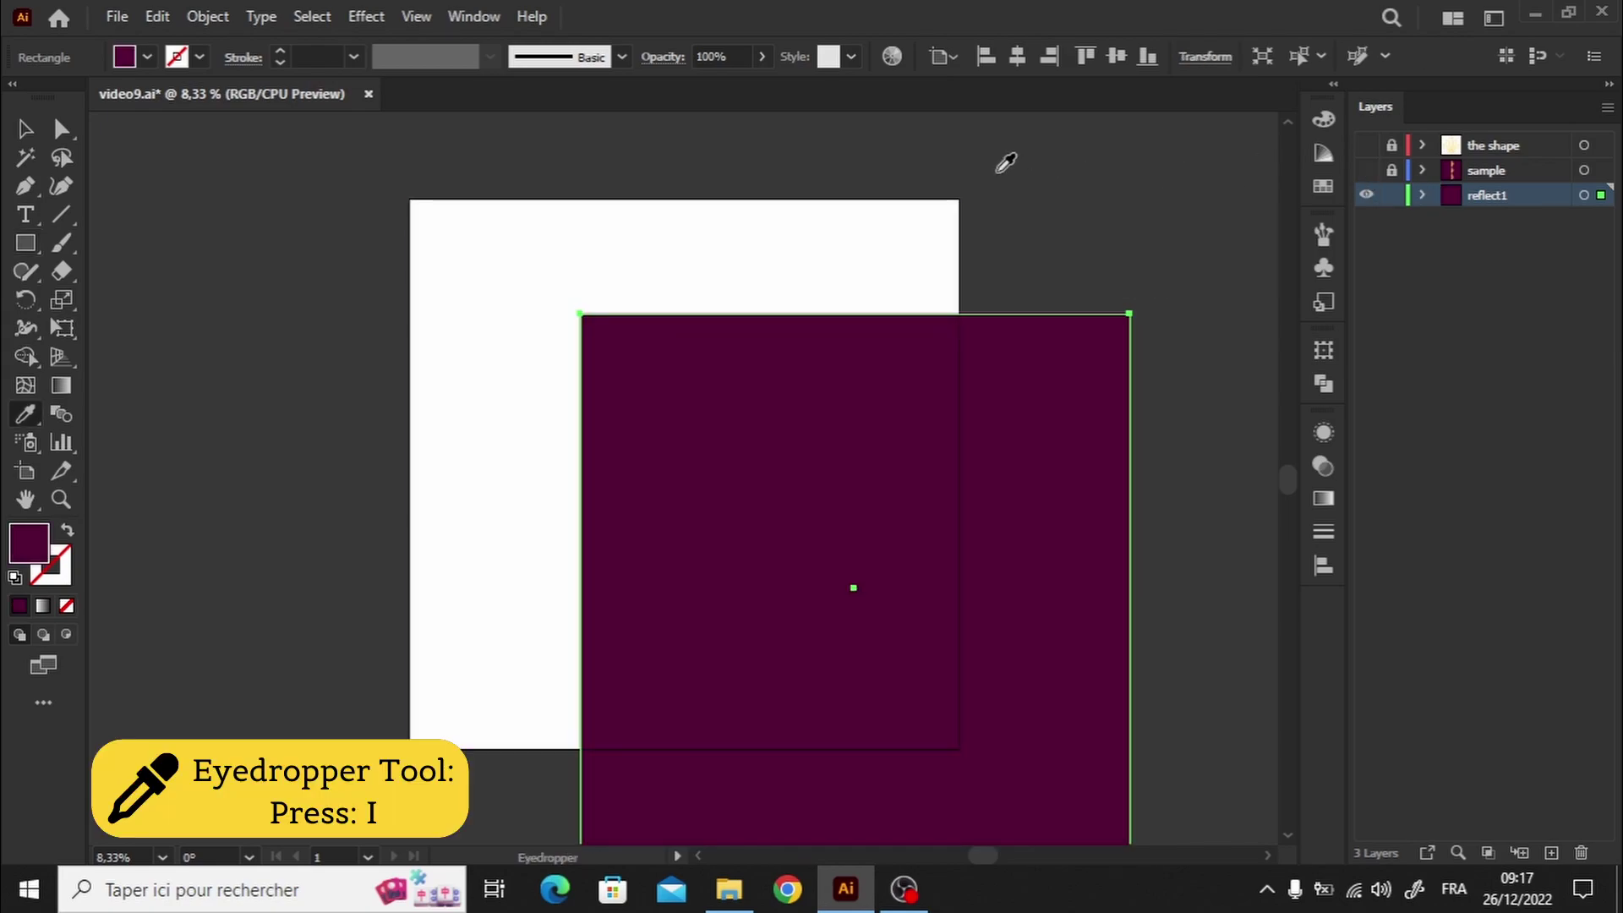
Center the purple rectangle horizontally and vertically on the artboard and lock it.
{"action": "left_click", "coordinate": [1018, 55]}
{"action": "left_click", "coordinate": [1117, 56]}
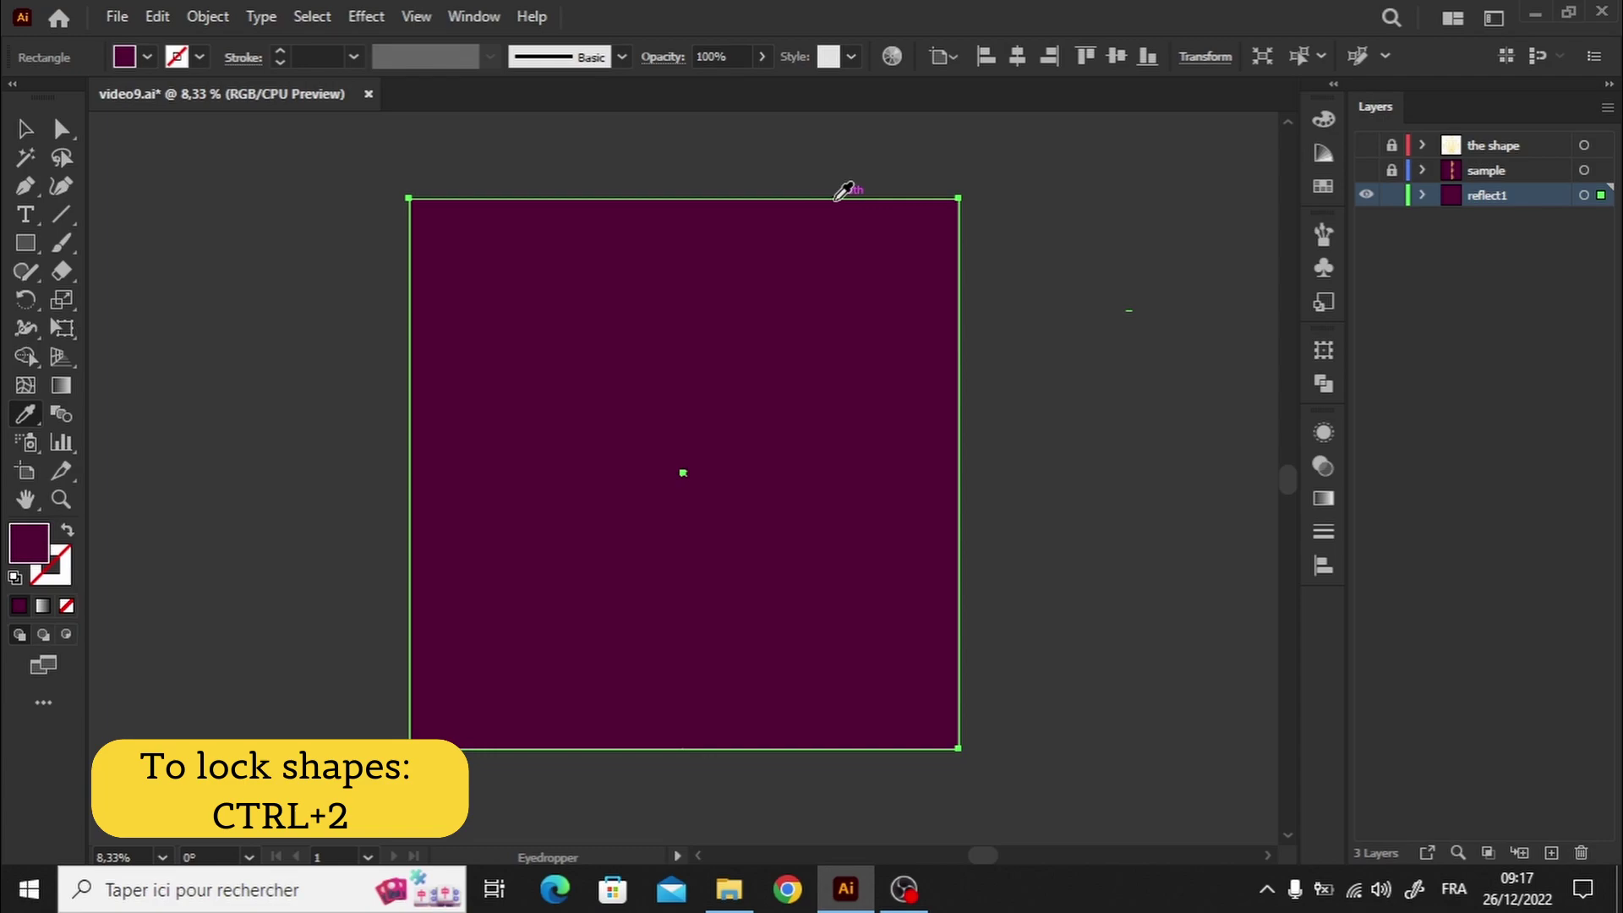
{"action": "key", "text": "ctrl+2"}
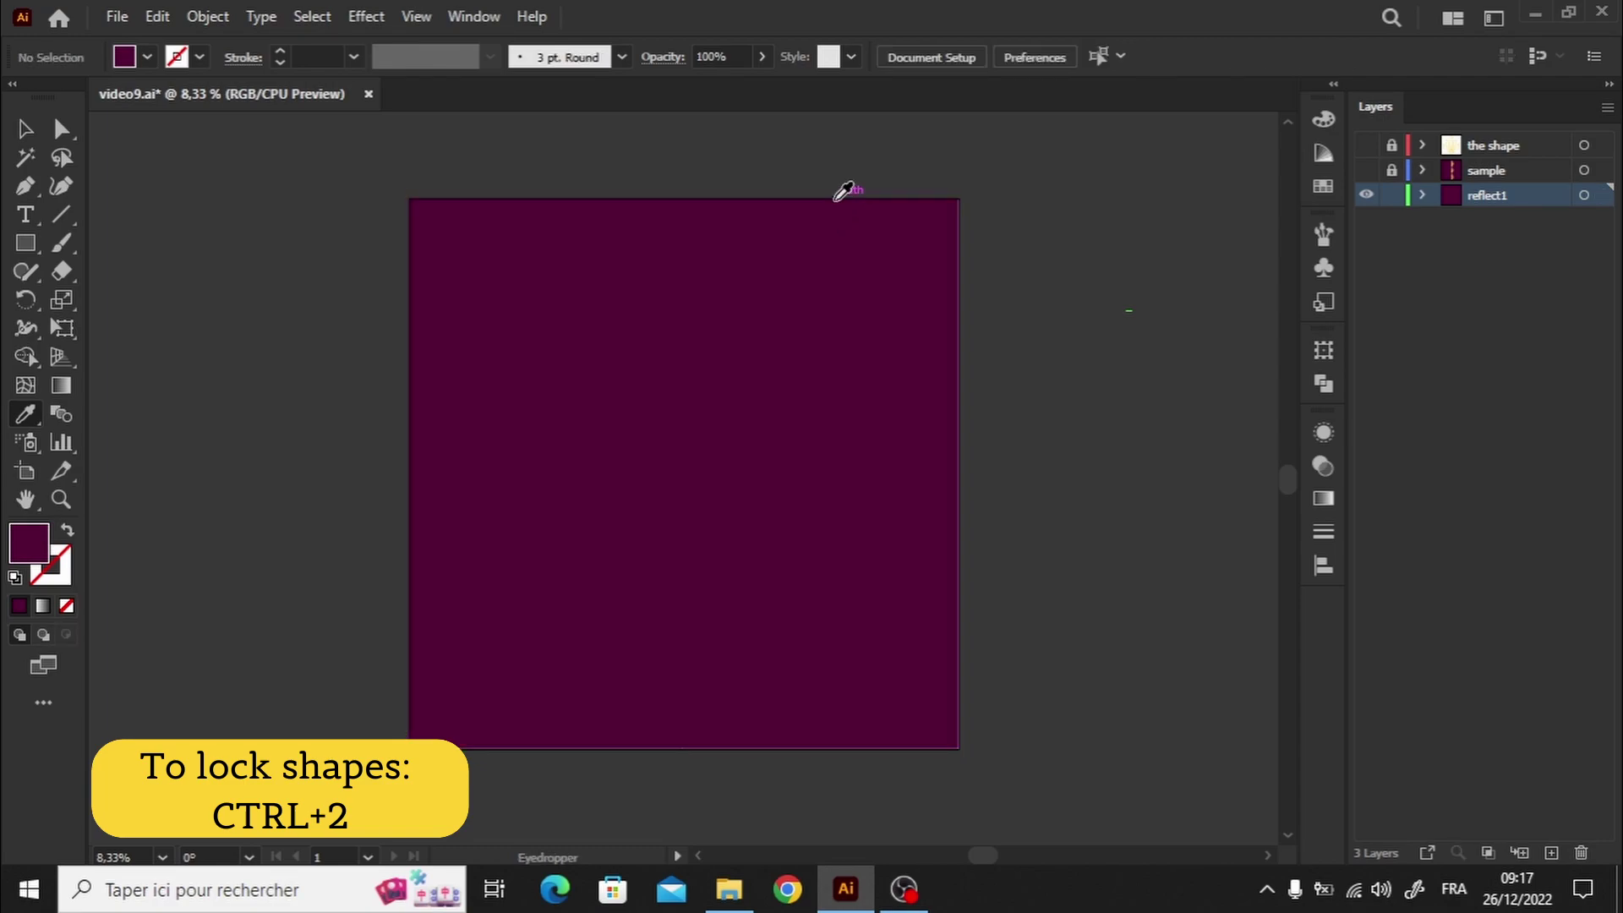
Activate the Pen tool and set the fill color to white.
{"action": "left_click", "coordinate": [20, 127]}
{"action": "key", "text": "p"}
{"action": "double_click", "coordinate": [32, 551]}
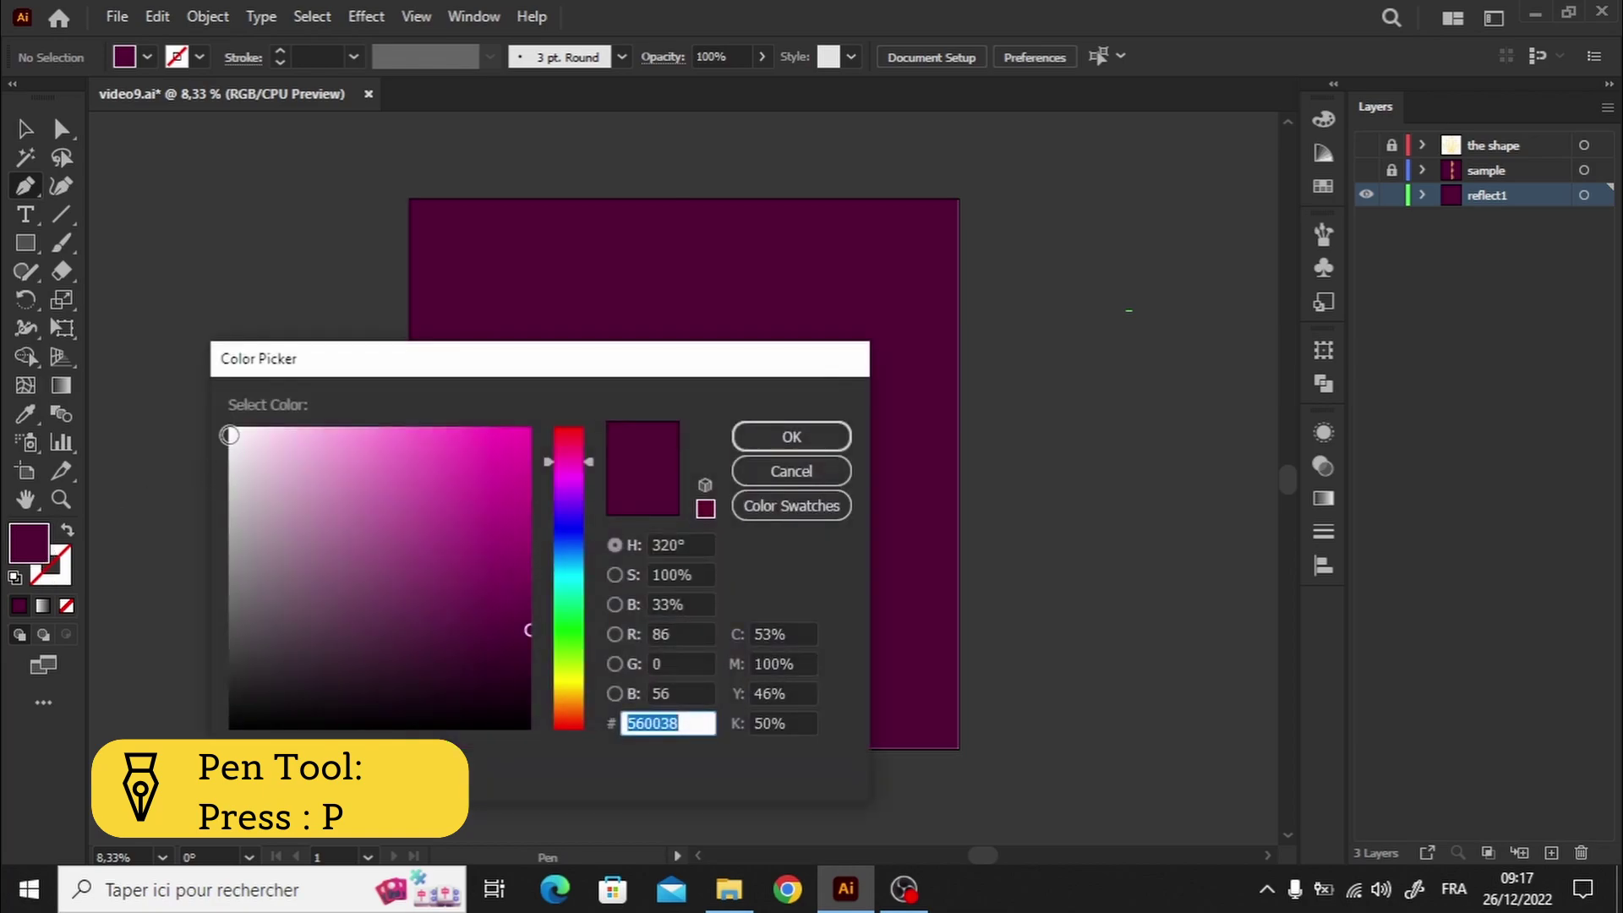
{"action": "left_click", "coordinate": [230, 429]}
{"action": "left_click", "coordinate": [779, 434]}
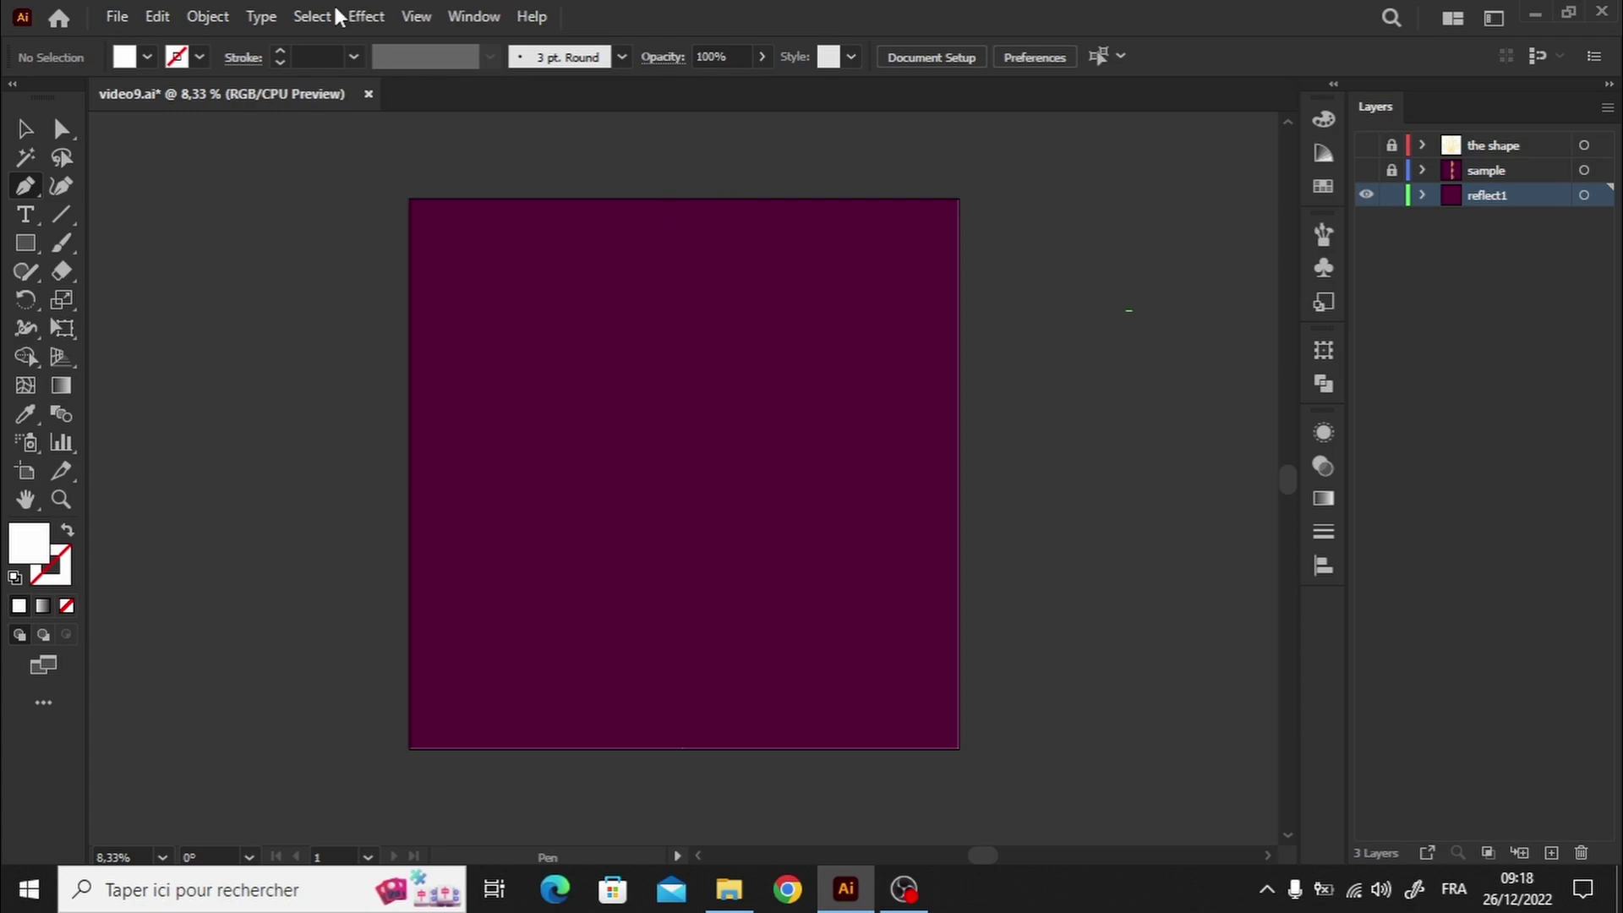
With Smart Guides on, draw a straight vertical line through the purple rectangle's center from its top edge to its bottom edge.
{"action": "left_click", "coordinate": [415, 19]}
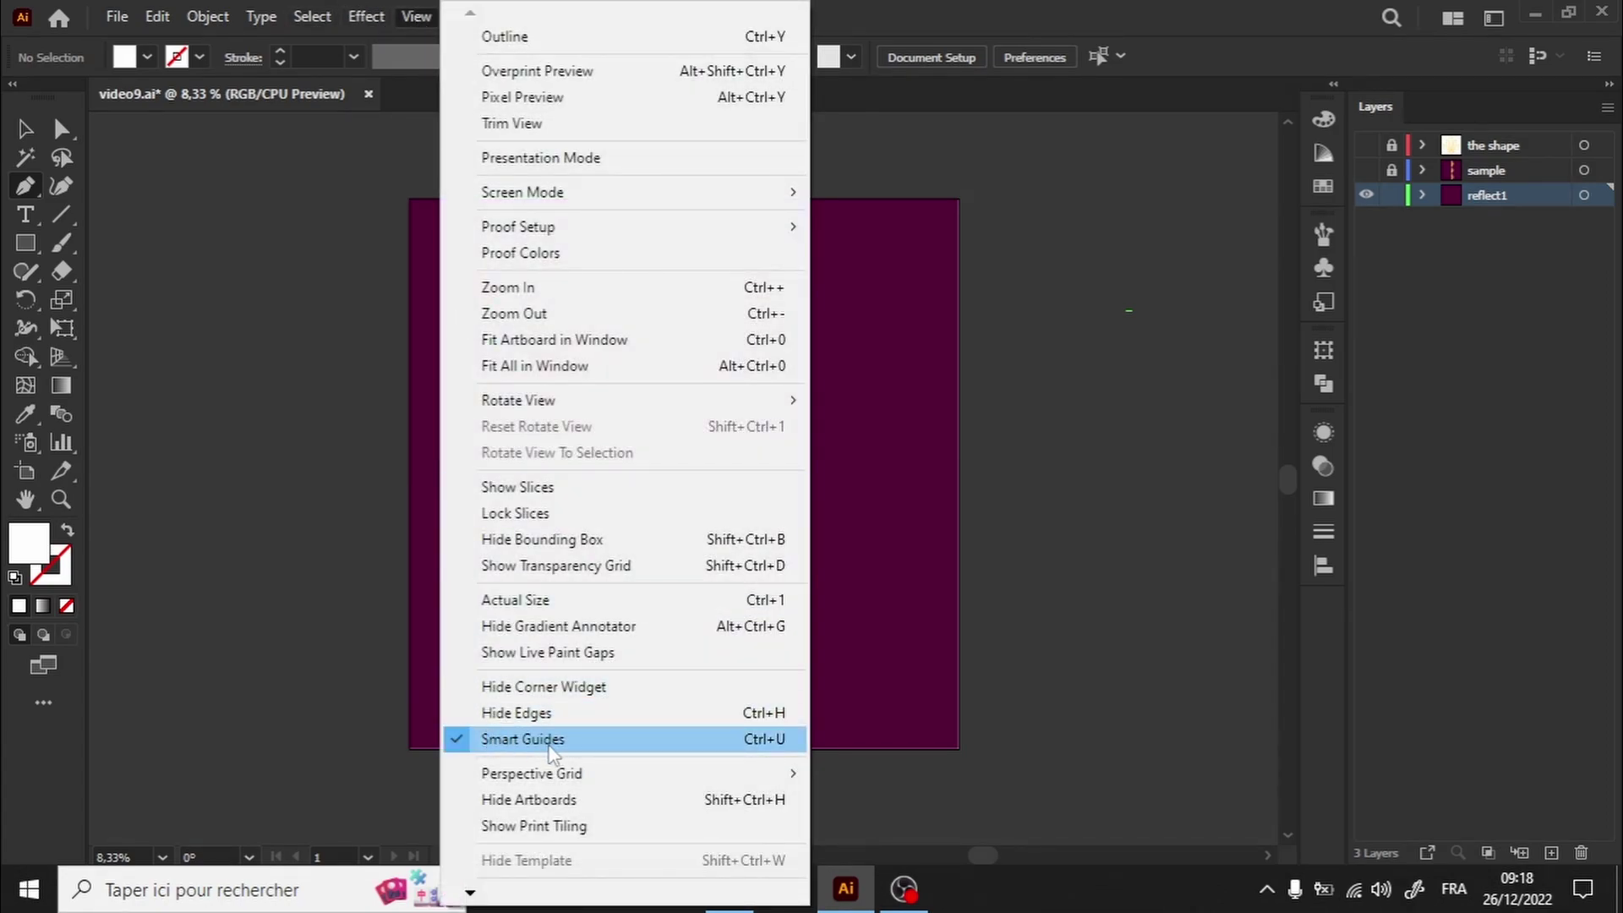
{"action": "left_click", "coordinate": [415, 15]}
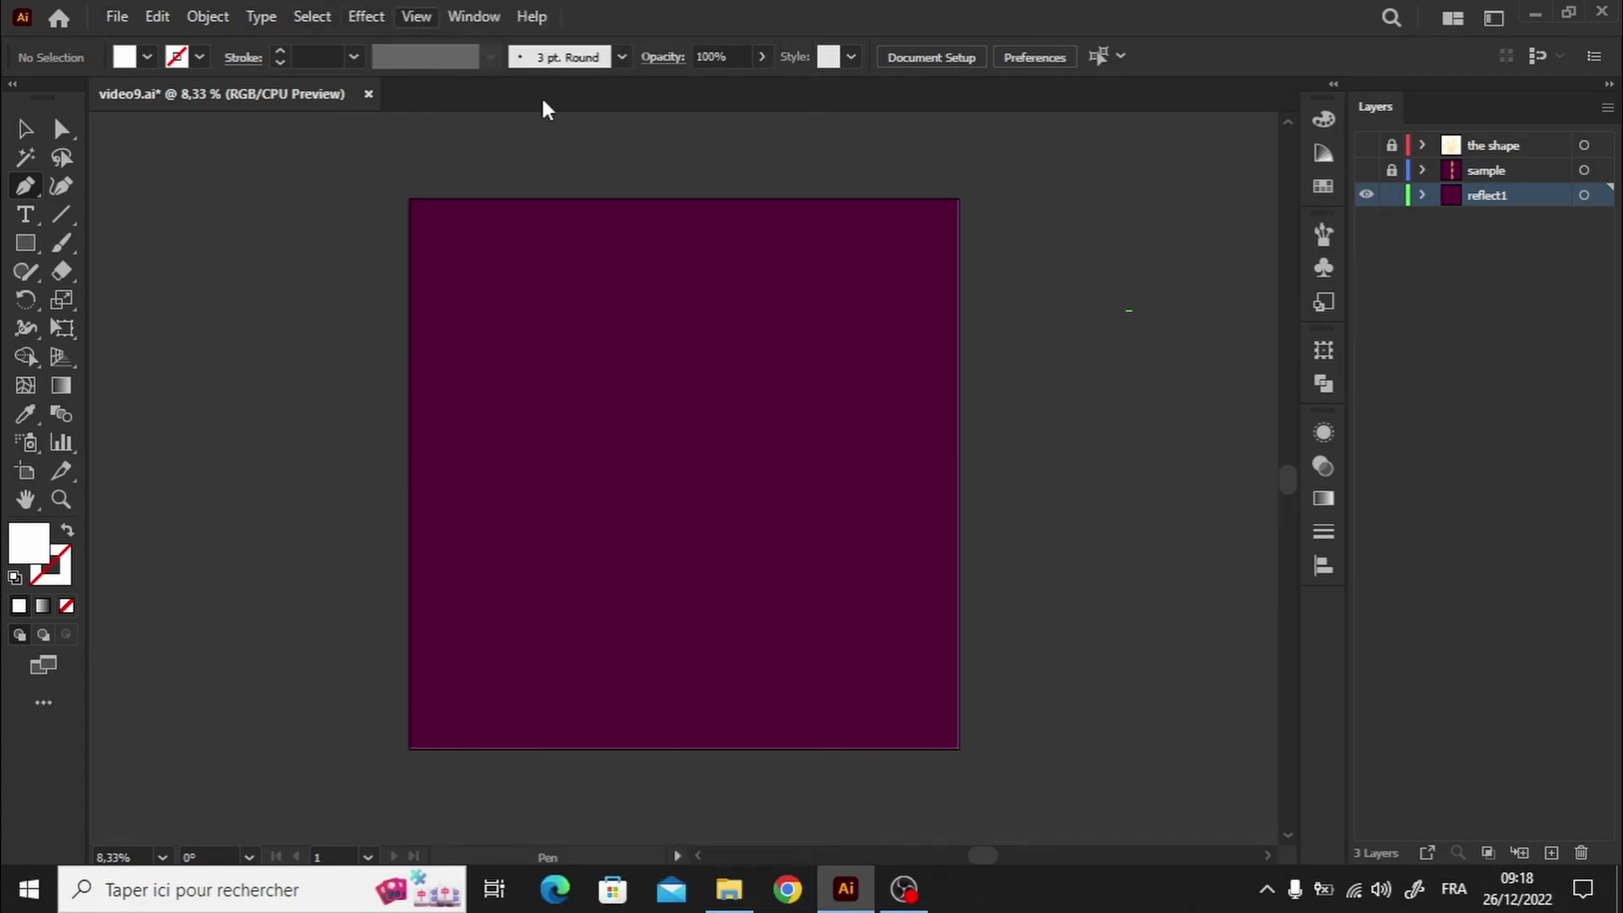
{"action": "left_click", "coordinate": [683, 200]}
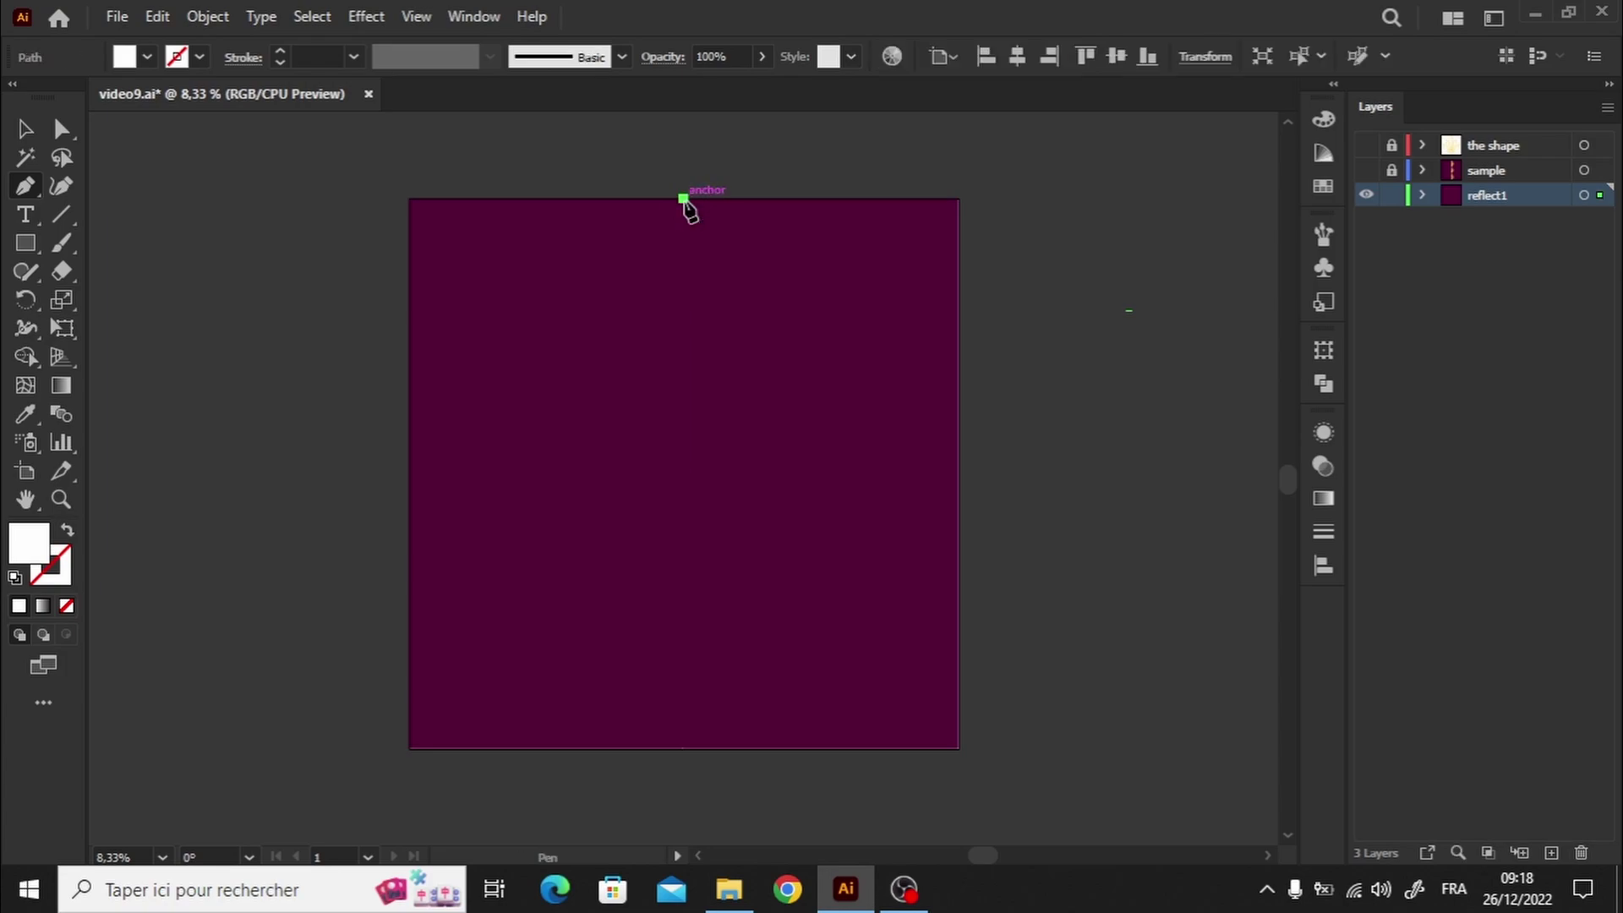
{"action": "key", "text": "shift"}
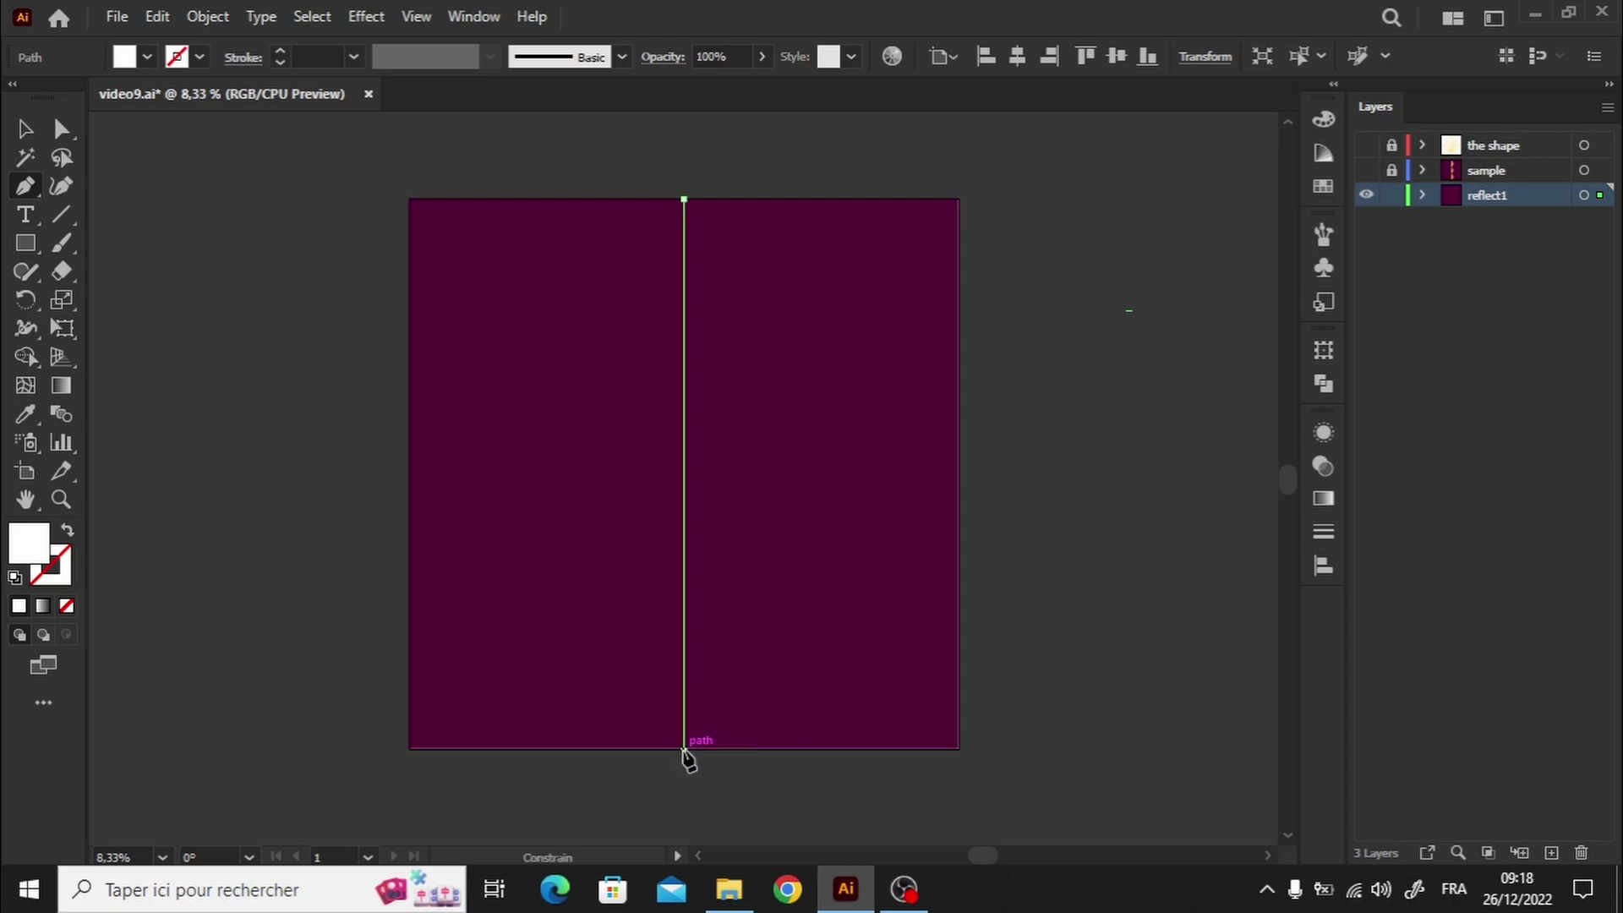
{"action": "left_click", "coordinate": [684, 750]}
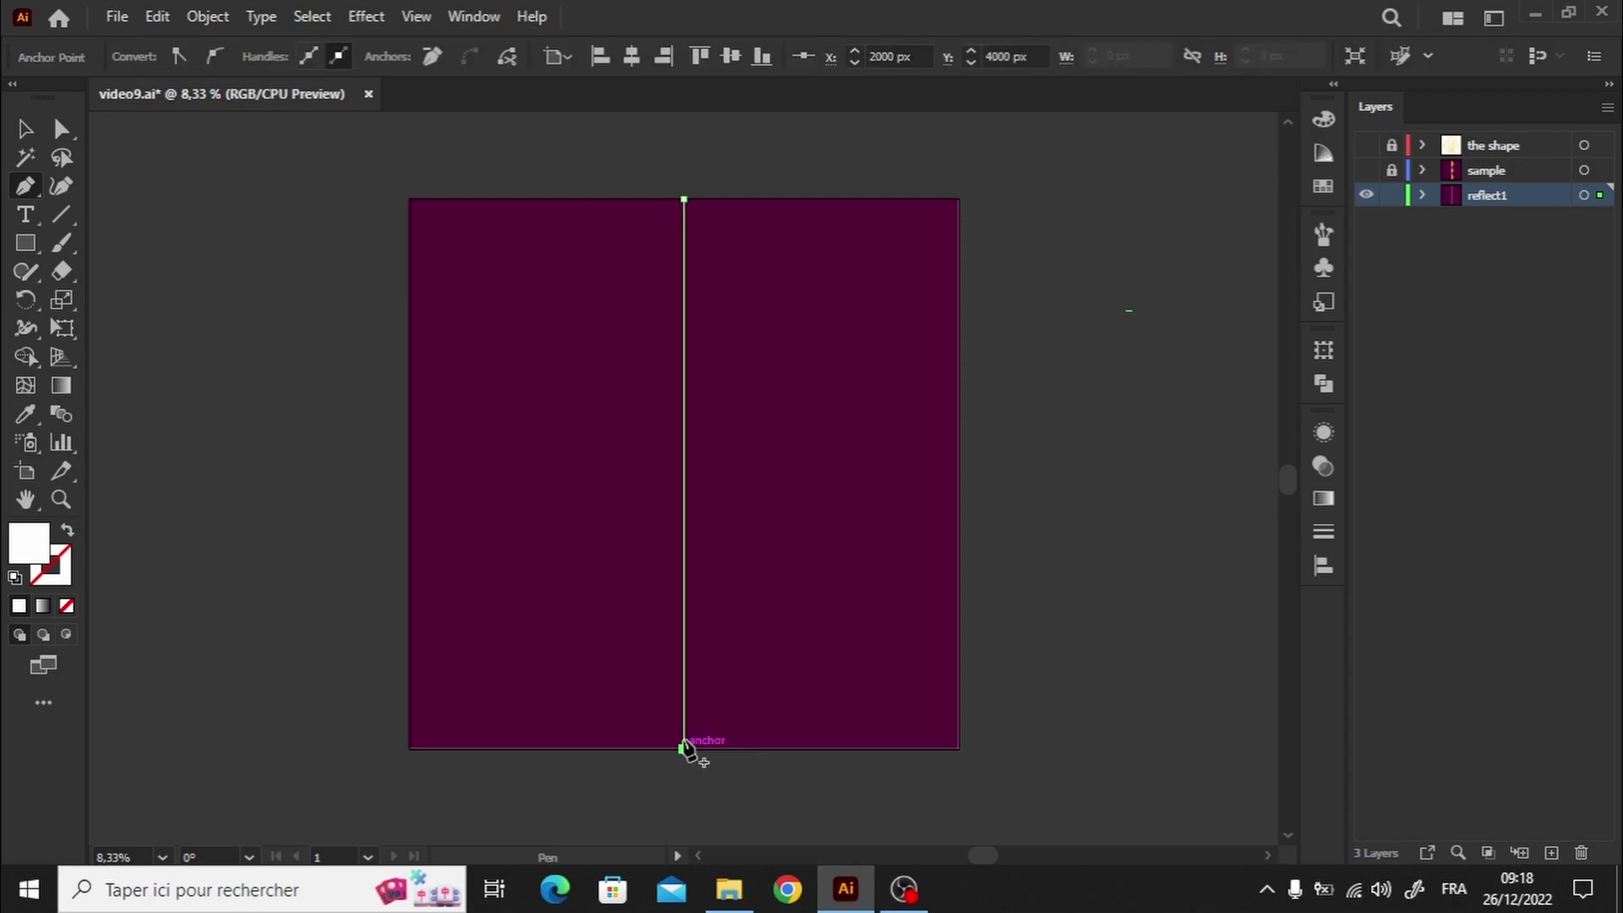
Center the vertical line horizontally on the artboard and lock it.
{"action": "left_click", "coordinate": [575, 59]}
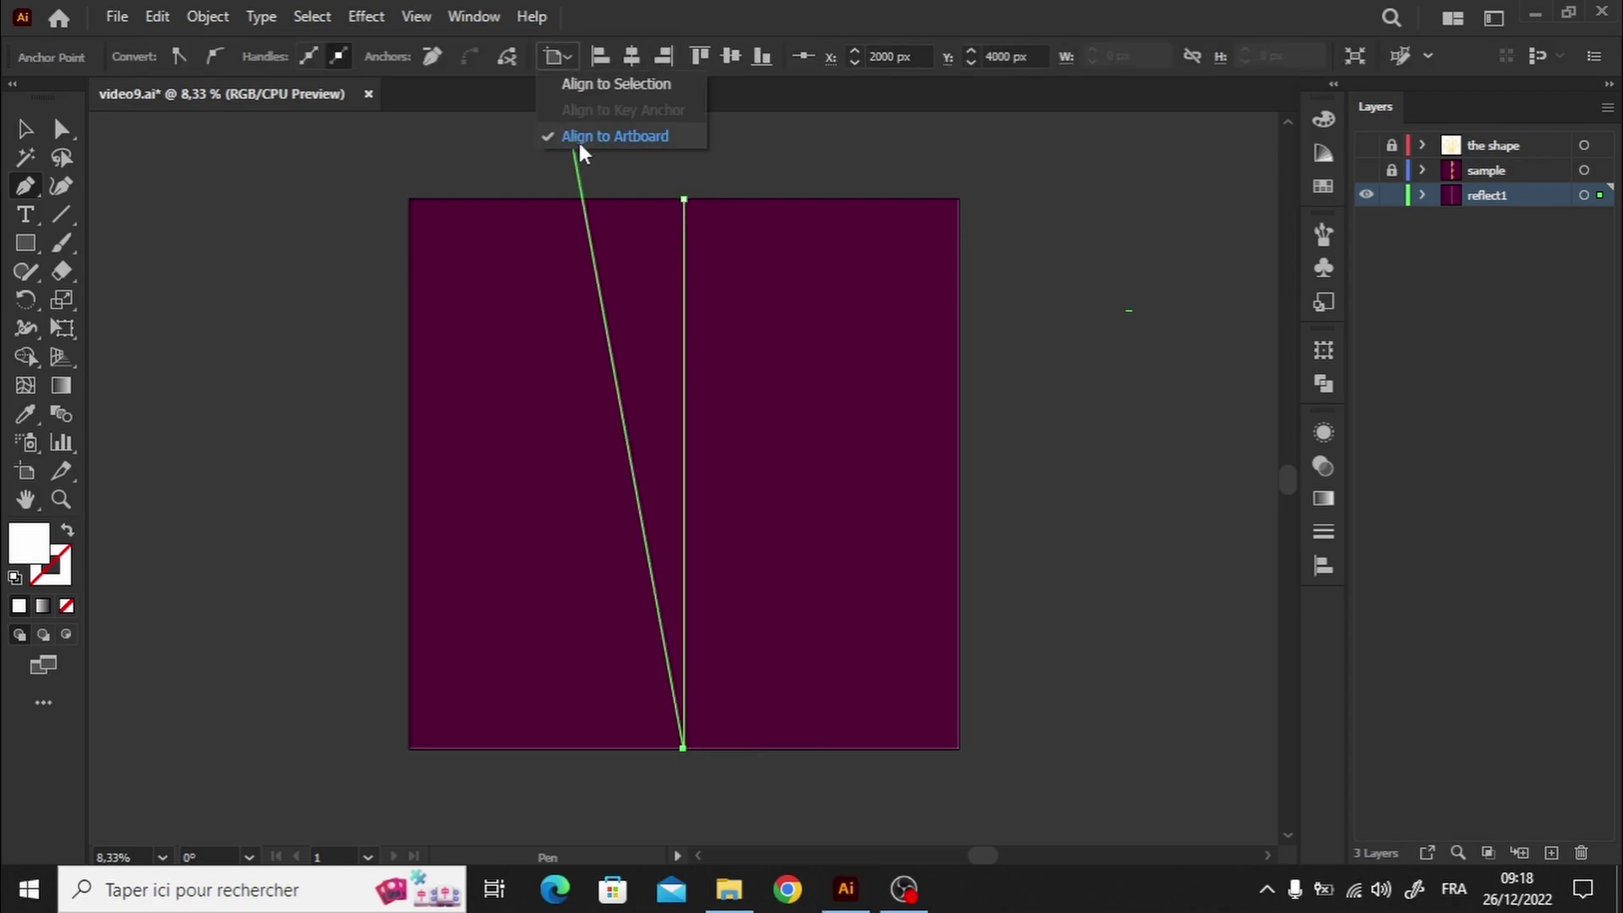
{"action": "left_click", "coordinate": [634, 60]}
{"action": "left_click", "coordinate": [24, 128]}
{"action": "key", "text": "ctrl+2"}
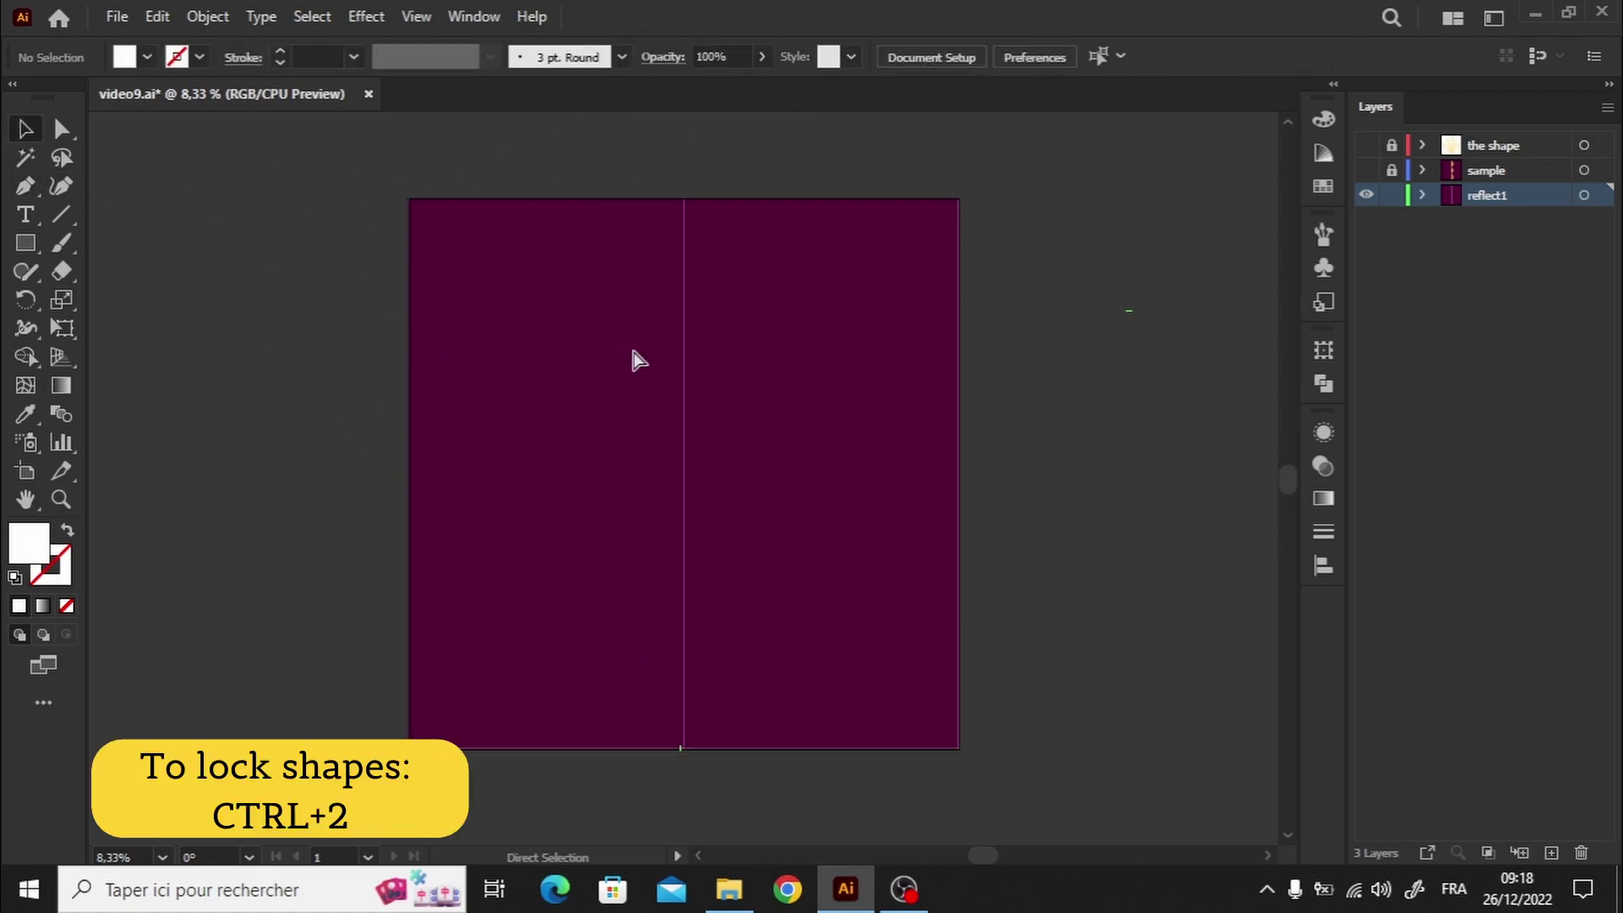
Show and unlock the sample layer, duplicate its three half flowers onto the reflect1 layer, and hide and lock the sample layer again.
{"action": "left_click", "coordinate": [1366, 170]}
{"action": "left_click", "coordinate": [1391, 171]}
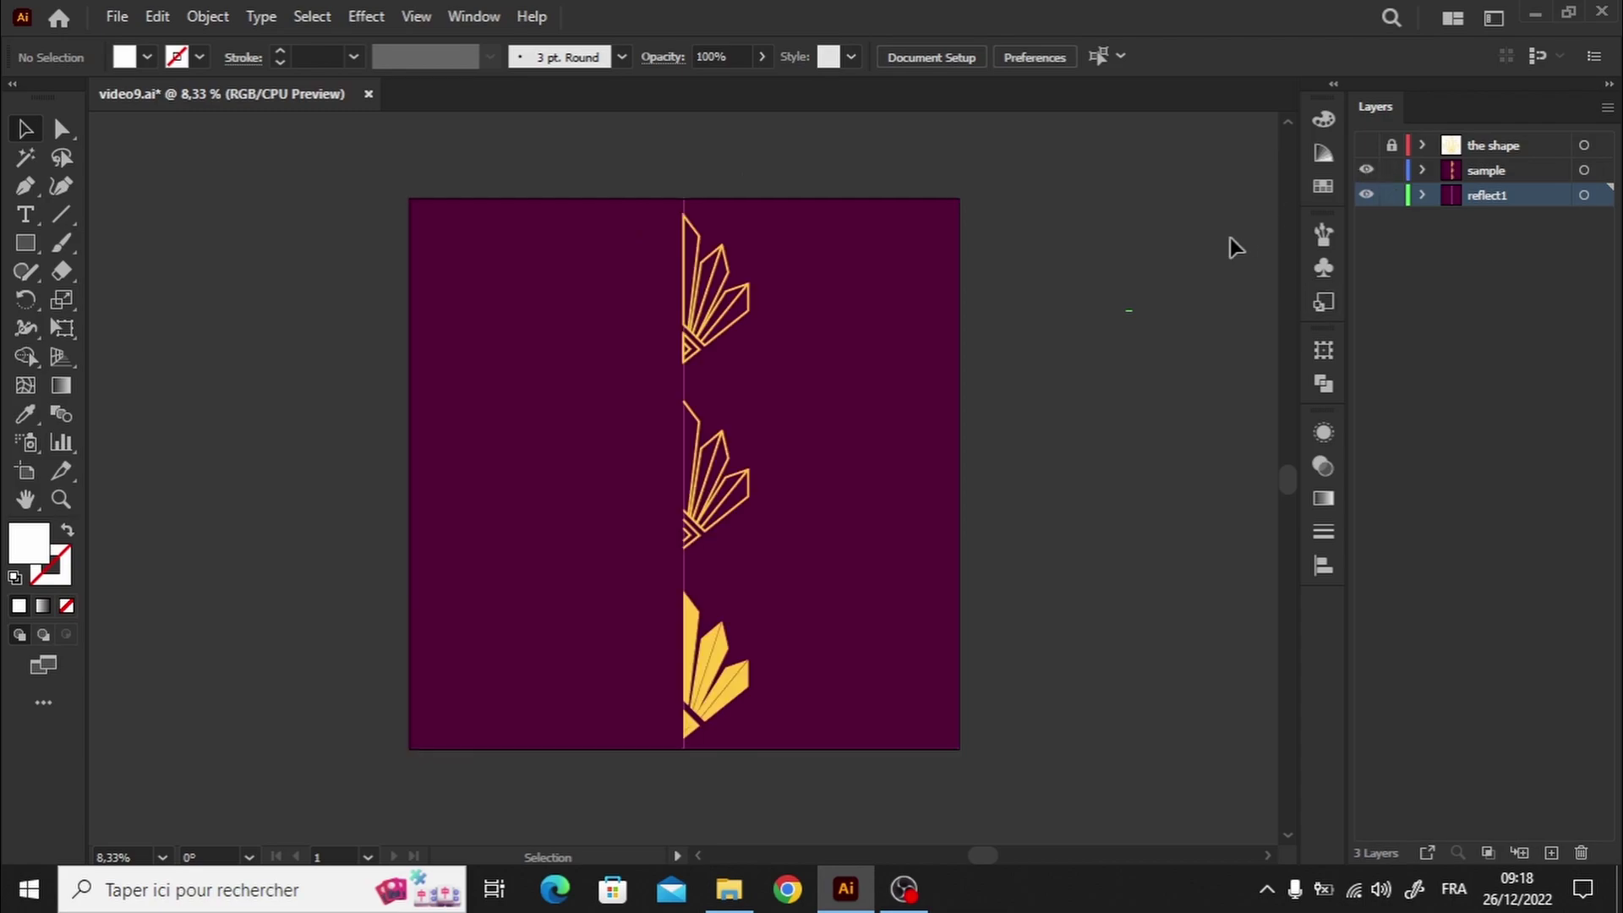
{"action": "left_click_drag", "start_coordinate": [757, 177], "coordinate": [612, 798]}
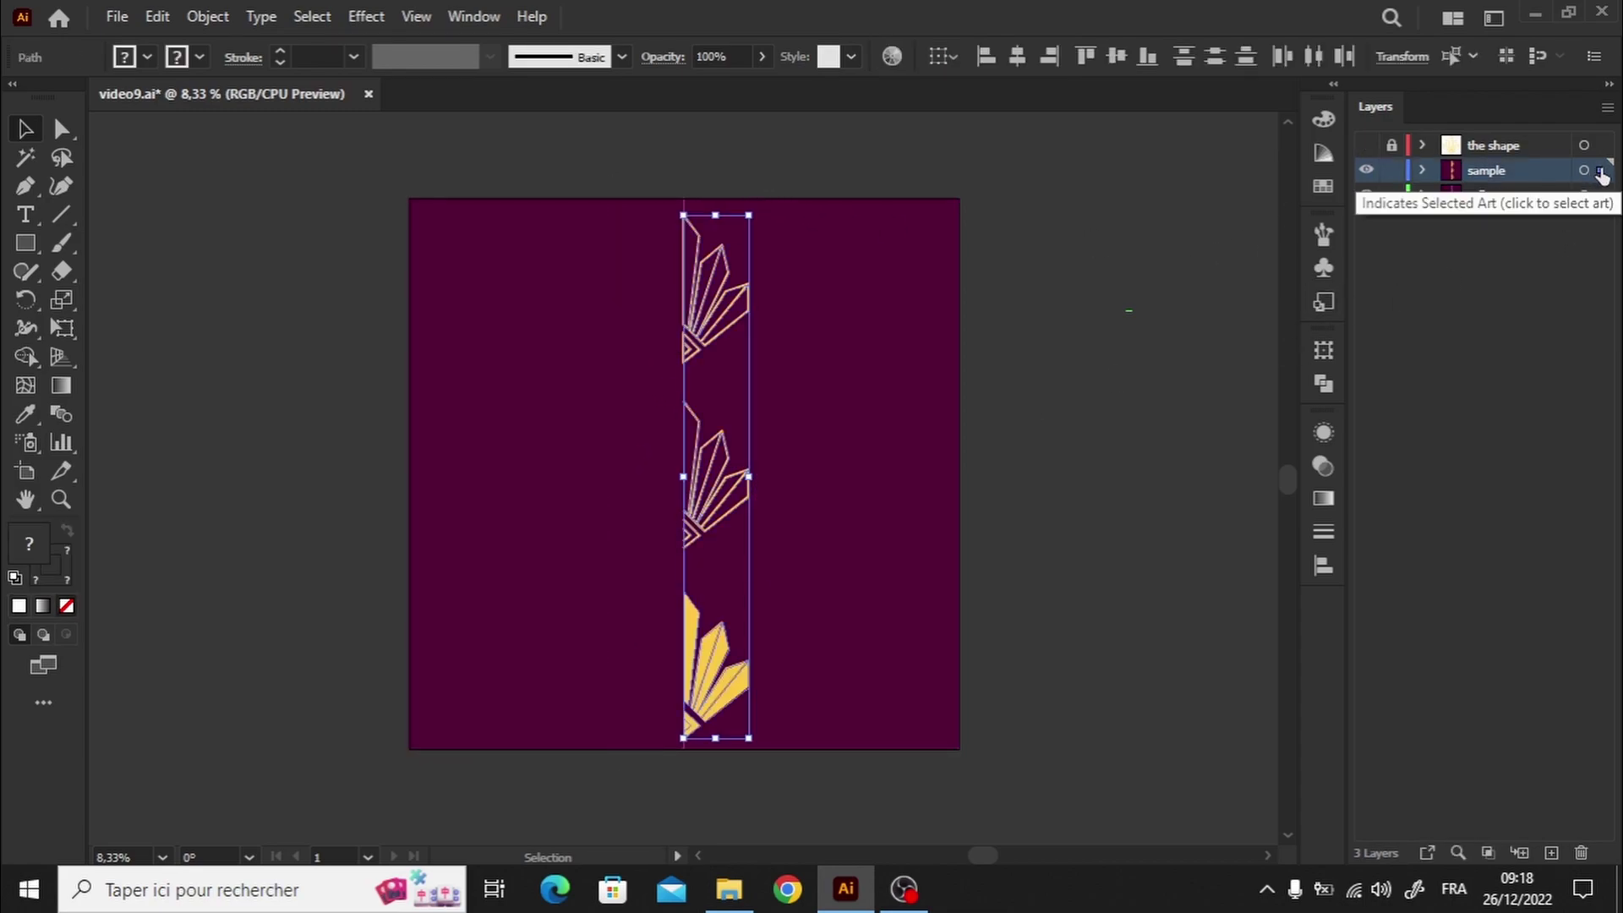
{"action": "left_click_drag", "start_coordinate": [1601, 173], "coordinate": [1600, 201]}
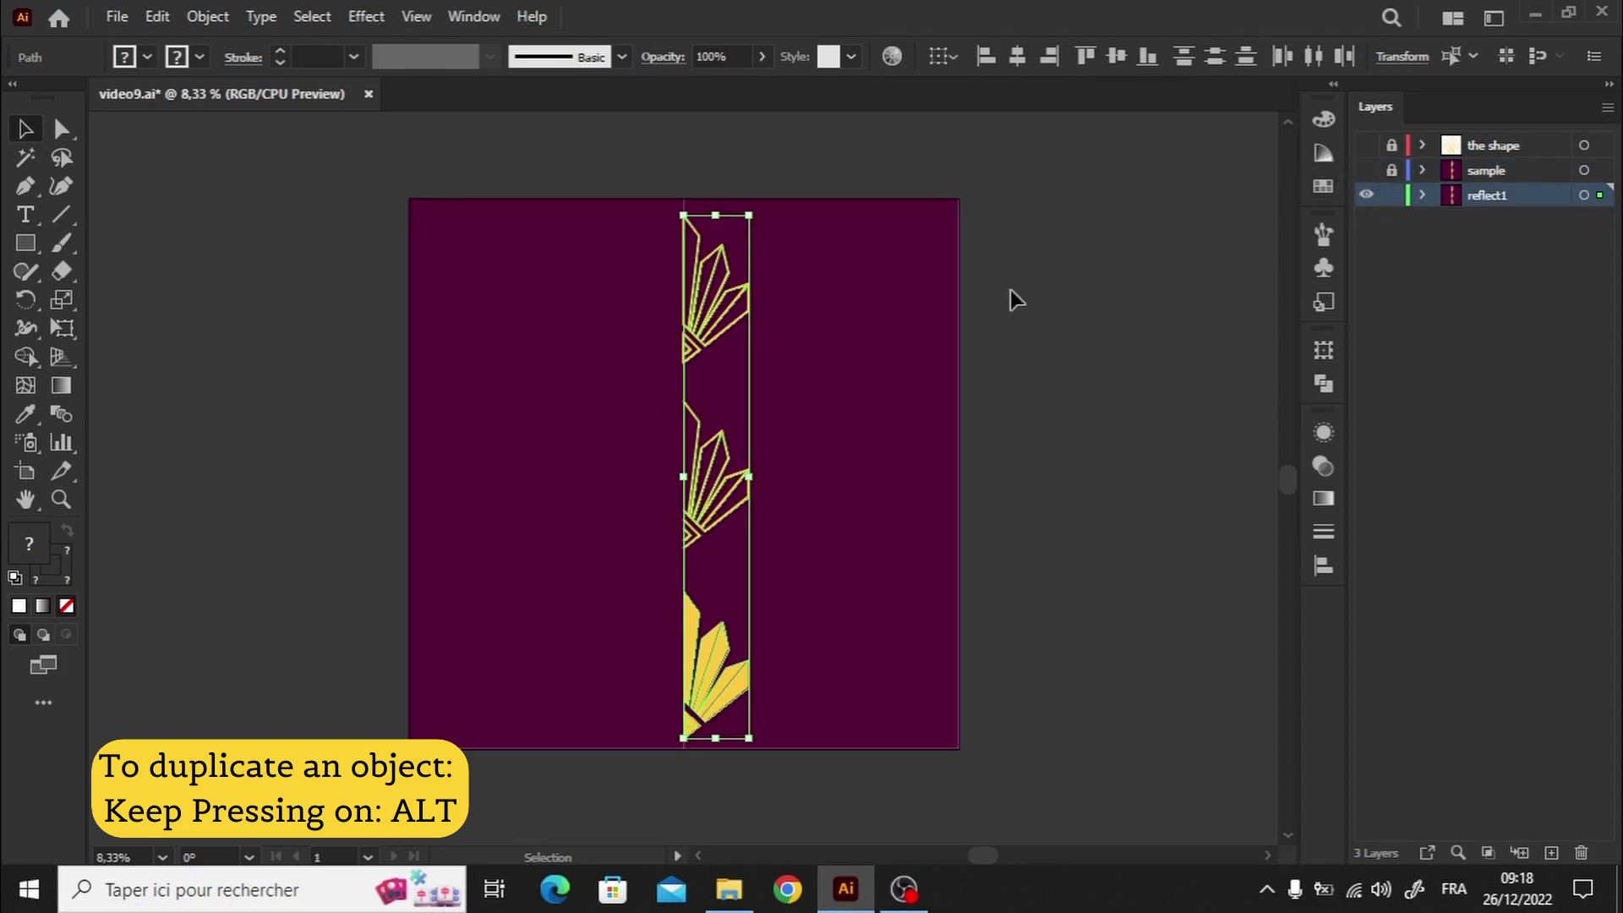
Select all three half flowers on reflect1 and open Reflect with the vertical axis, comparing the result with Preview off and on.
{"action": "left_click", "coordinate": [865, 271]}
{"action": "left_click_drag", "start_coordinate": [796, 188], "coordinate": [631, 791]}
{"action": "right_click", "coordinate": [730, 446]}
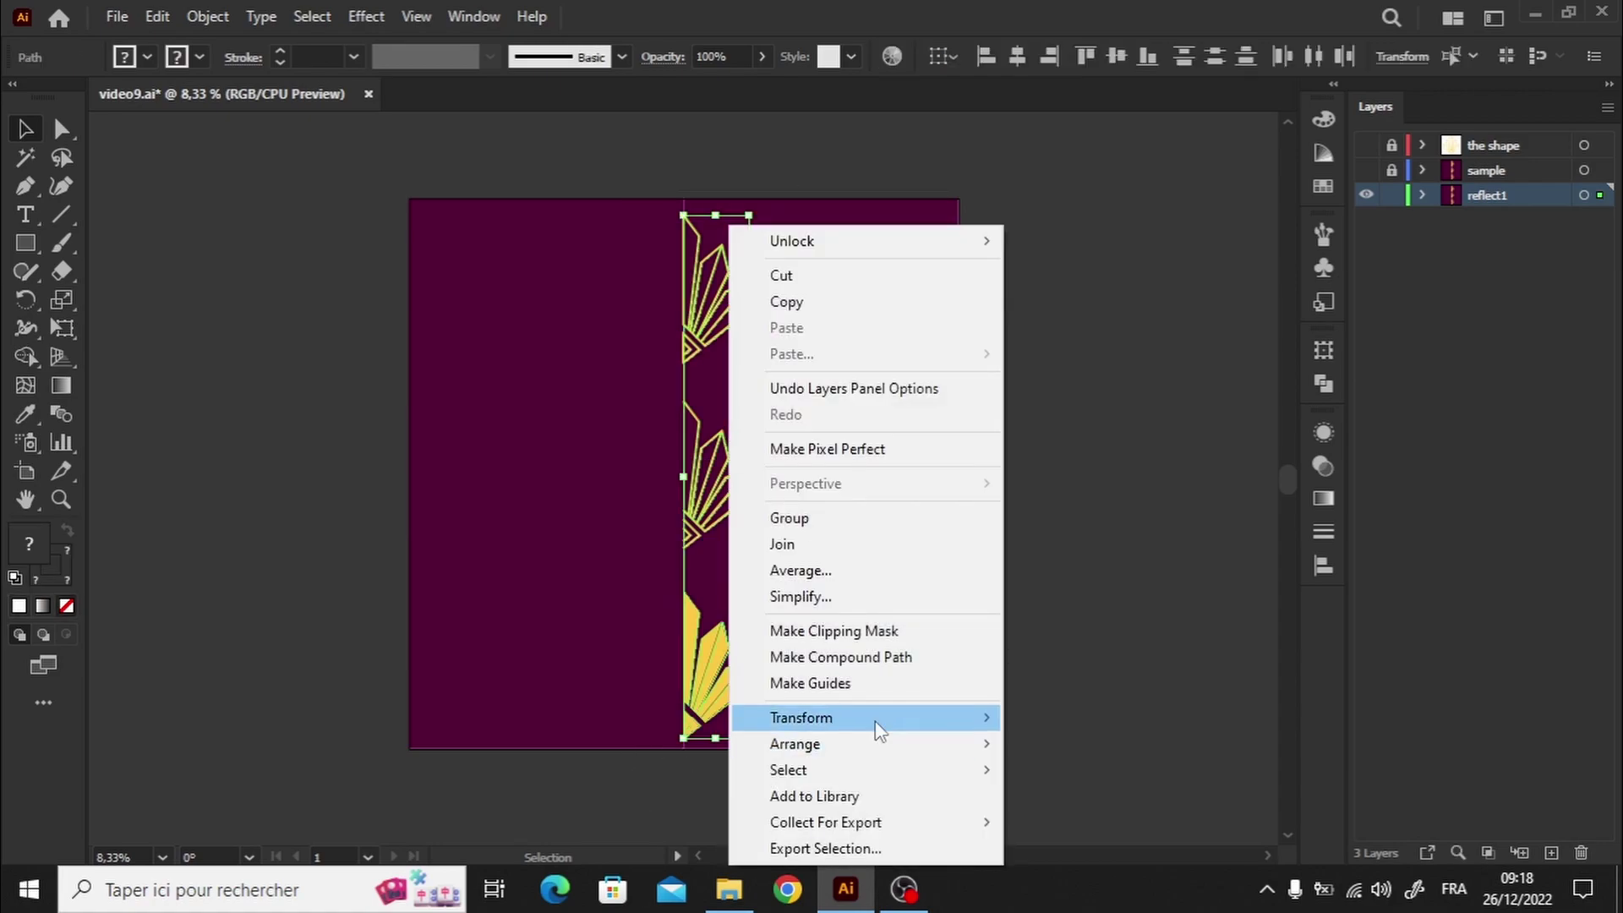
{"action": "mouse_move", "coordinate": [930, 718]}
{"action": "left_click", "coordinate": [1112, 596]}
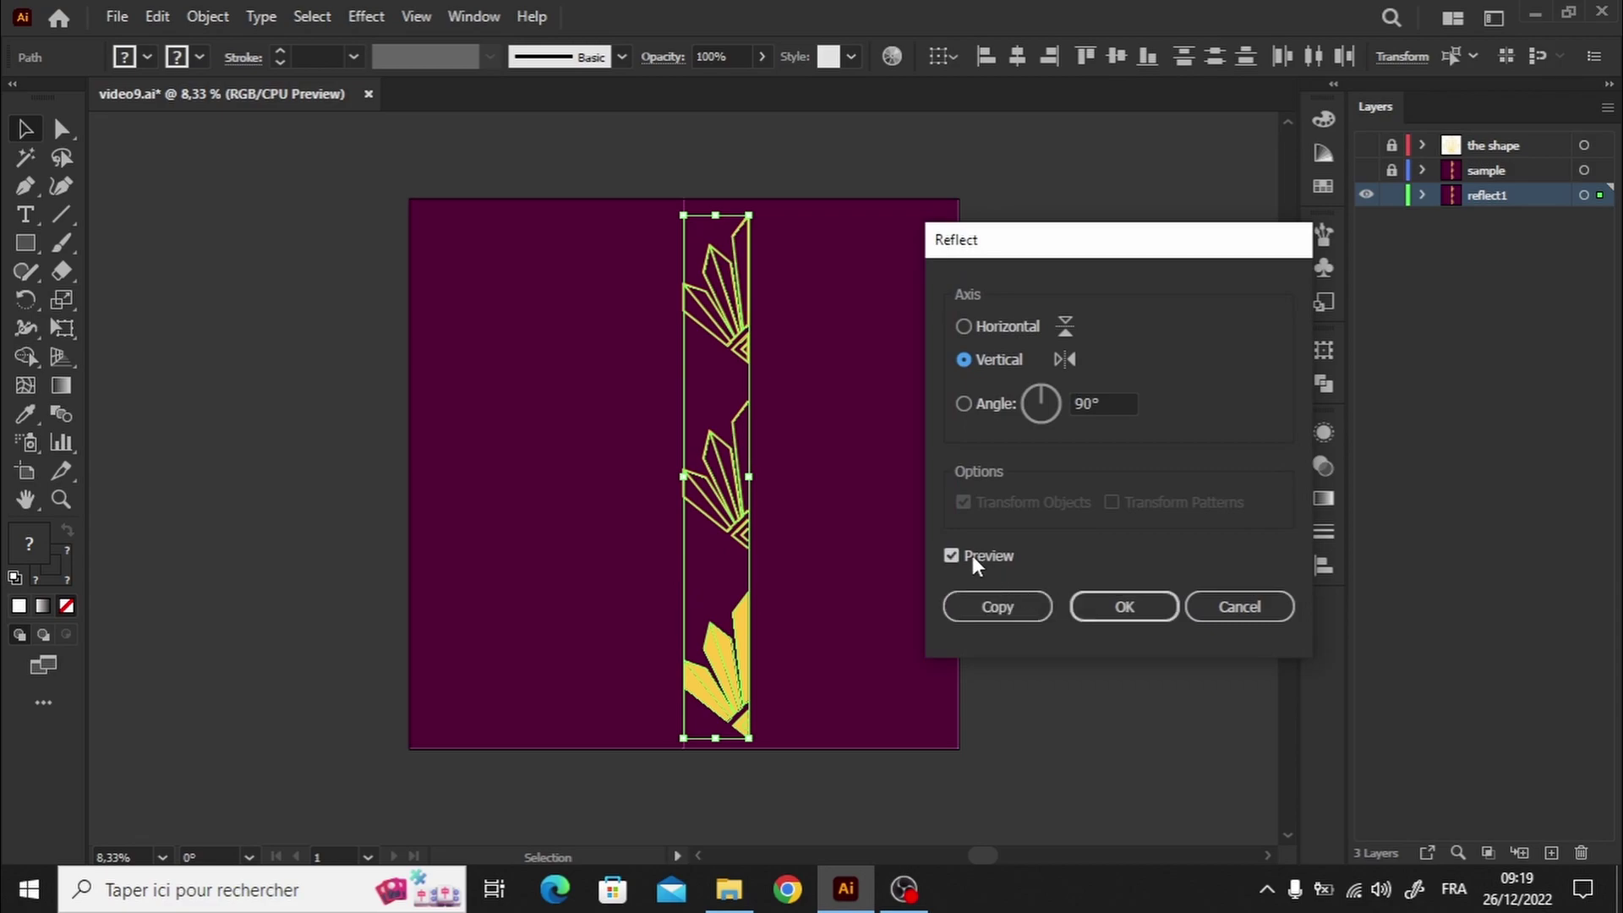
{"action": "left_click", "coordinate": [972, 557]}
{"action": "left_click", "coordinate": [971, 555]}
{"action": "left_click", "coordinate": [966, 565]}
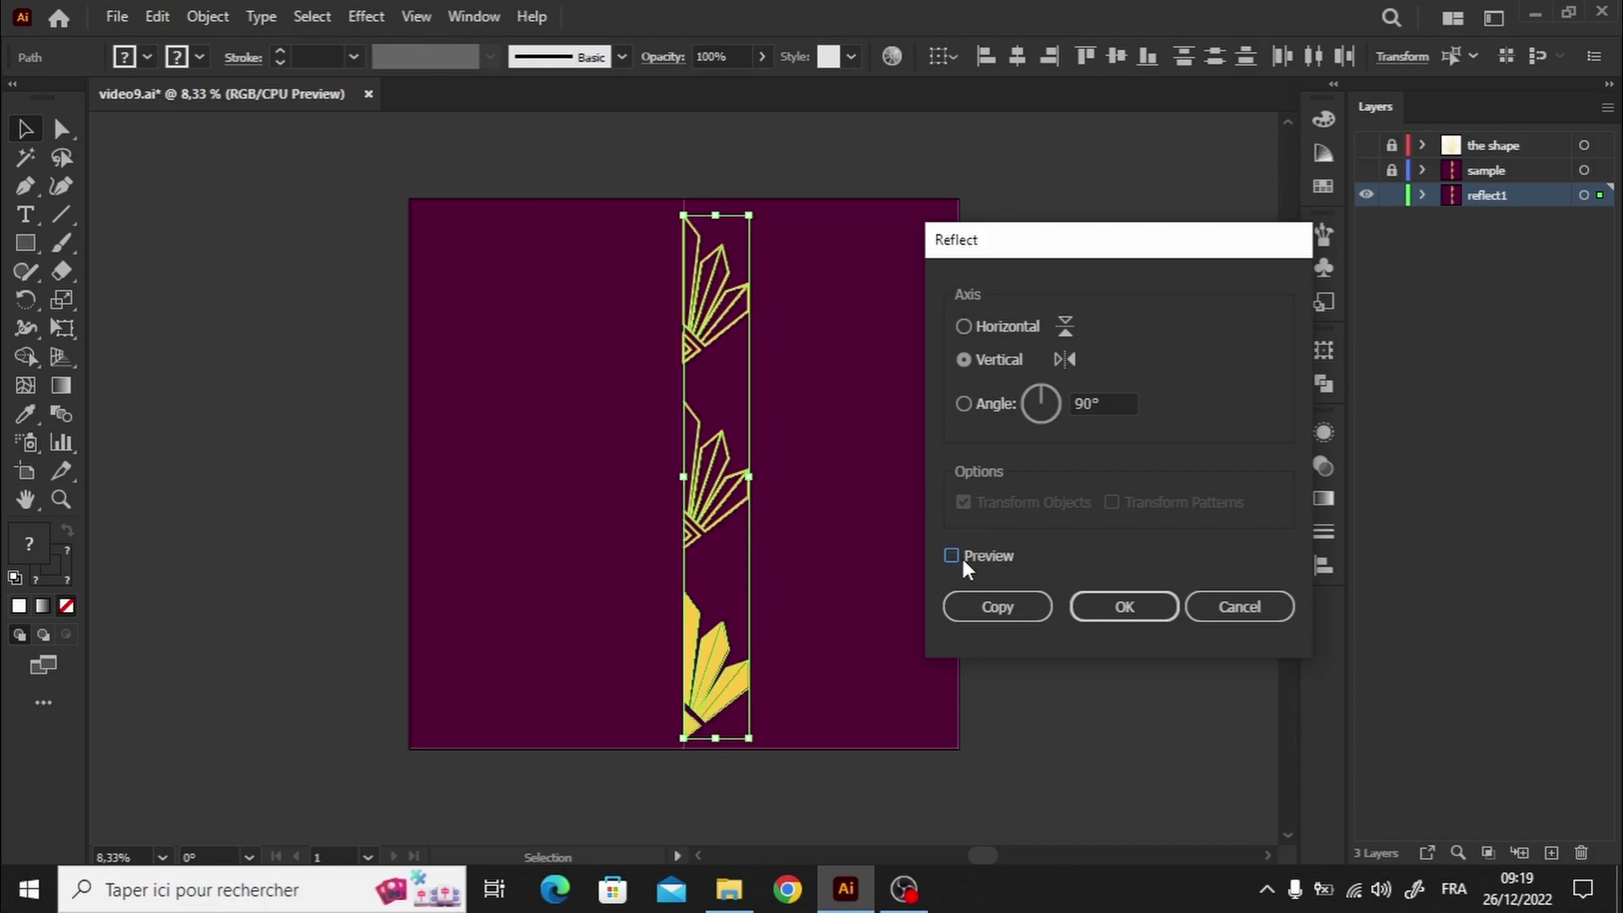
{"action": "left_click", "coordinate": [963, 561]}
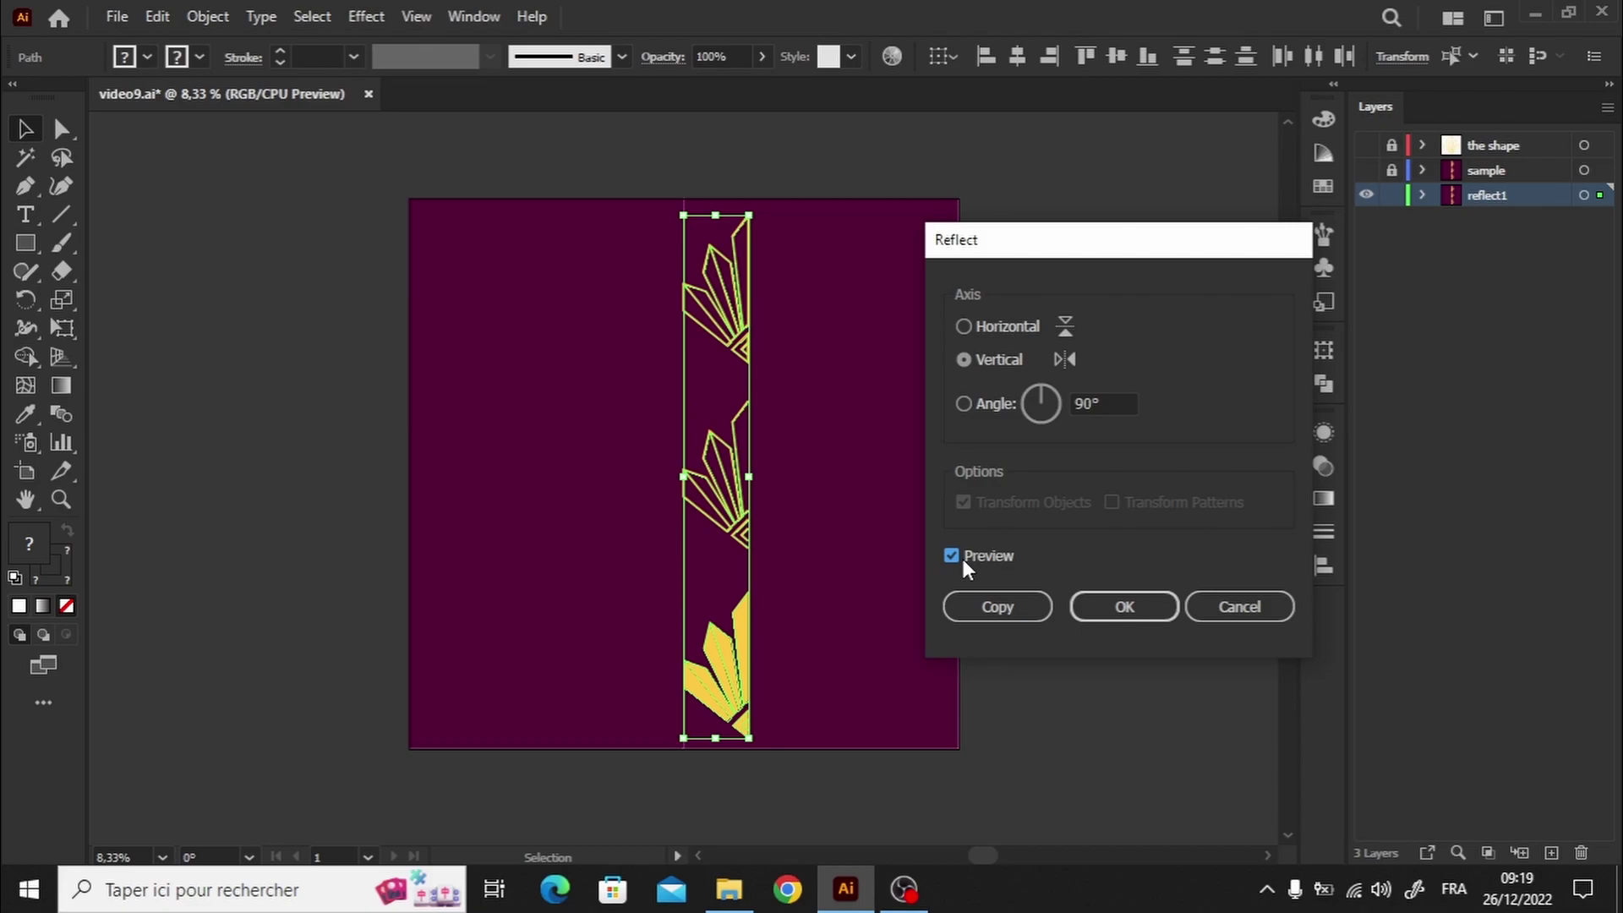
Try the horizontal axis and other angles, and apply the reflection across the vertical axis without making a copy.
{"action": "left_click", "coordinate": [999, 334]}
{"action": "left_click", "coordinate": [989, 360]}
{"action": "left_click_drag", "start_coordinate": [1058, 403], "coordinate": [1032, 404]}
{"action": "left_click", "coordinate": [987, 364]}
{"action": "left_click", "coordinate": [1149, 595]}
{"action": "left_click", "coordinate": [871, 531]}
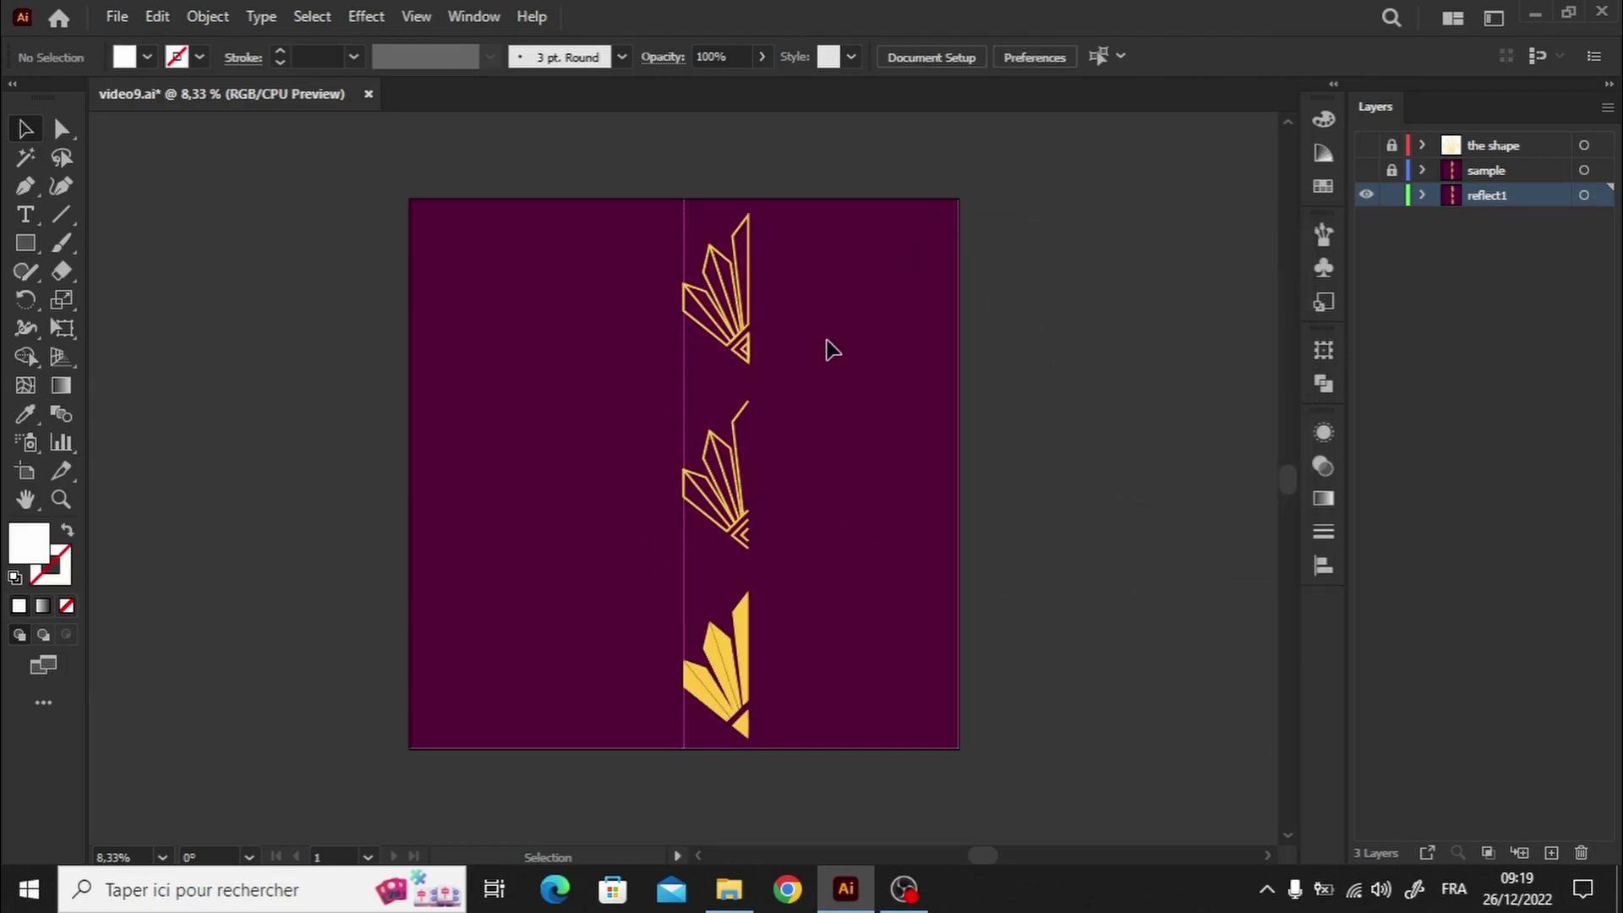
Undo the in-place reflection and make a reflected copy of the three half flowers across the vertical axis.
{"action": "left_click", "coordinate": [713, 334]}
{"action": "right_click", "coordinate": [710, 334]}
{"action": "mouse_move", "coordinate": [814, 717]}
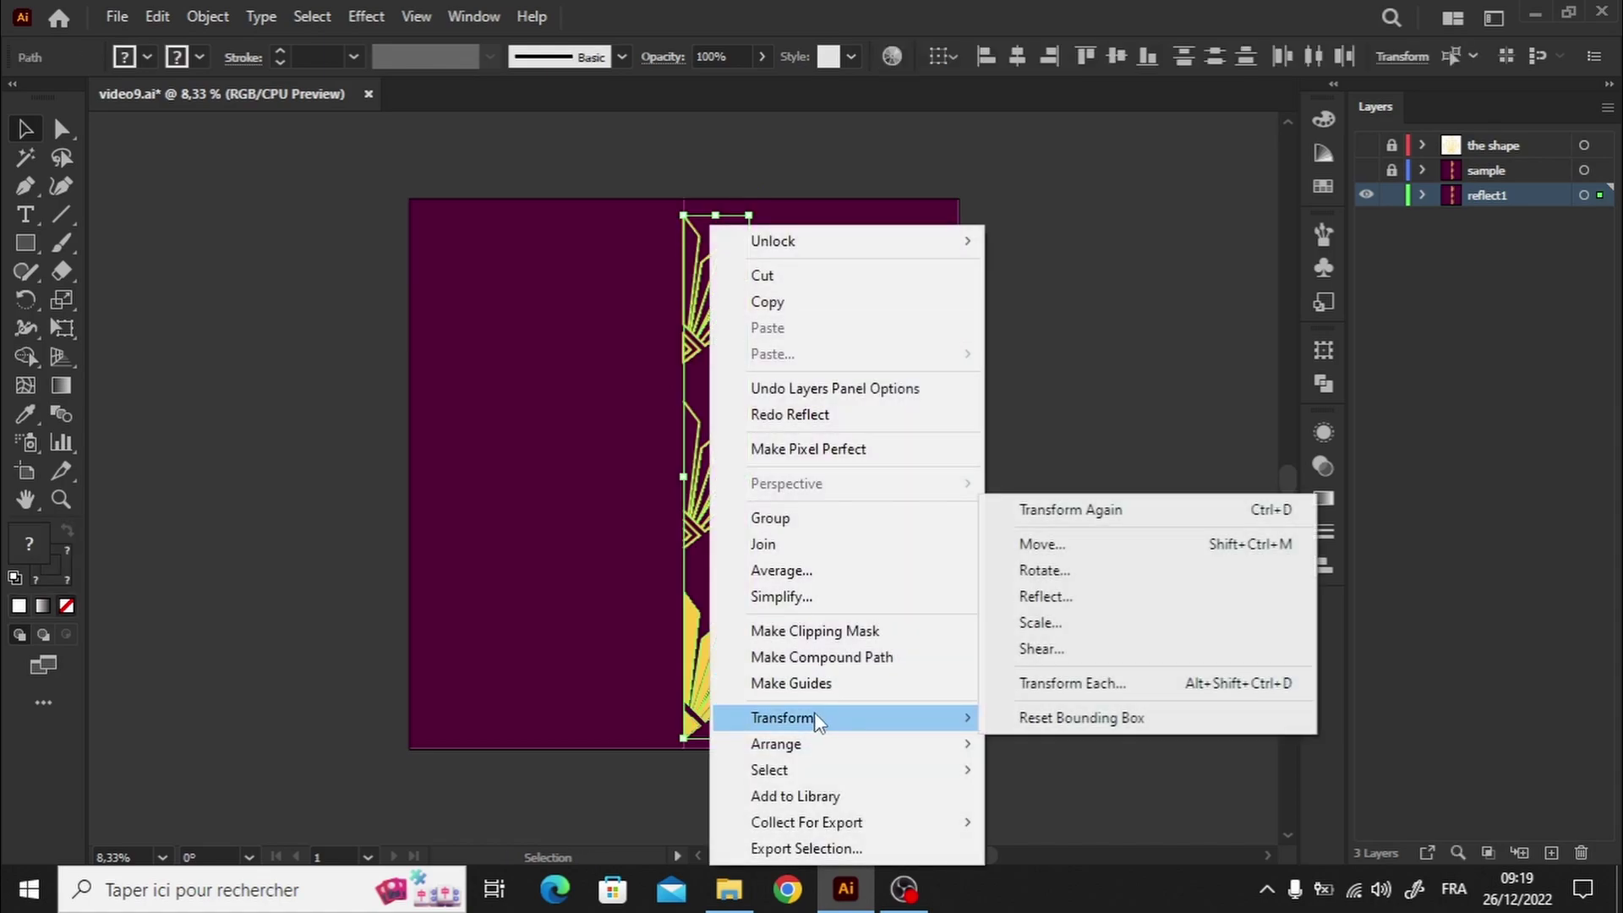
{"action": "left_click", "coordinate": [1082, 588]}
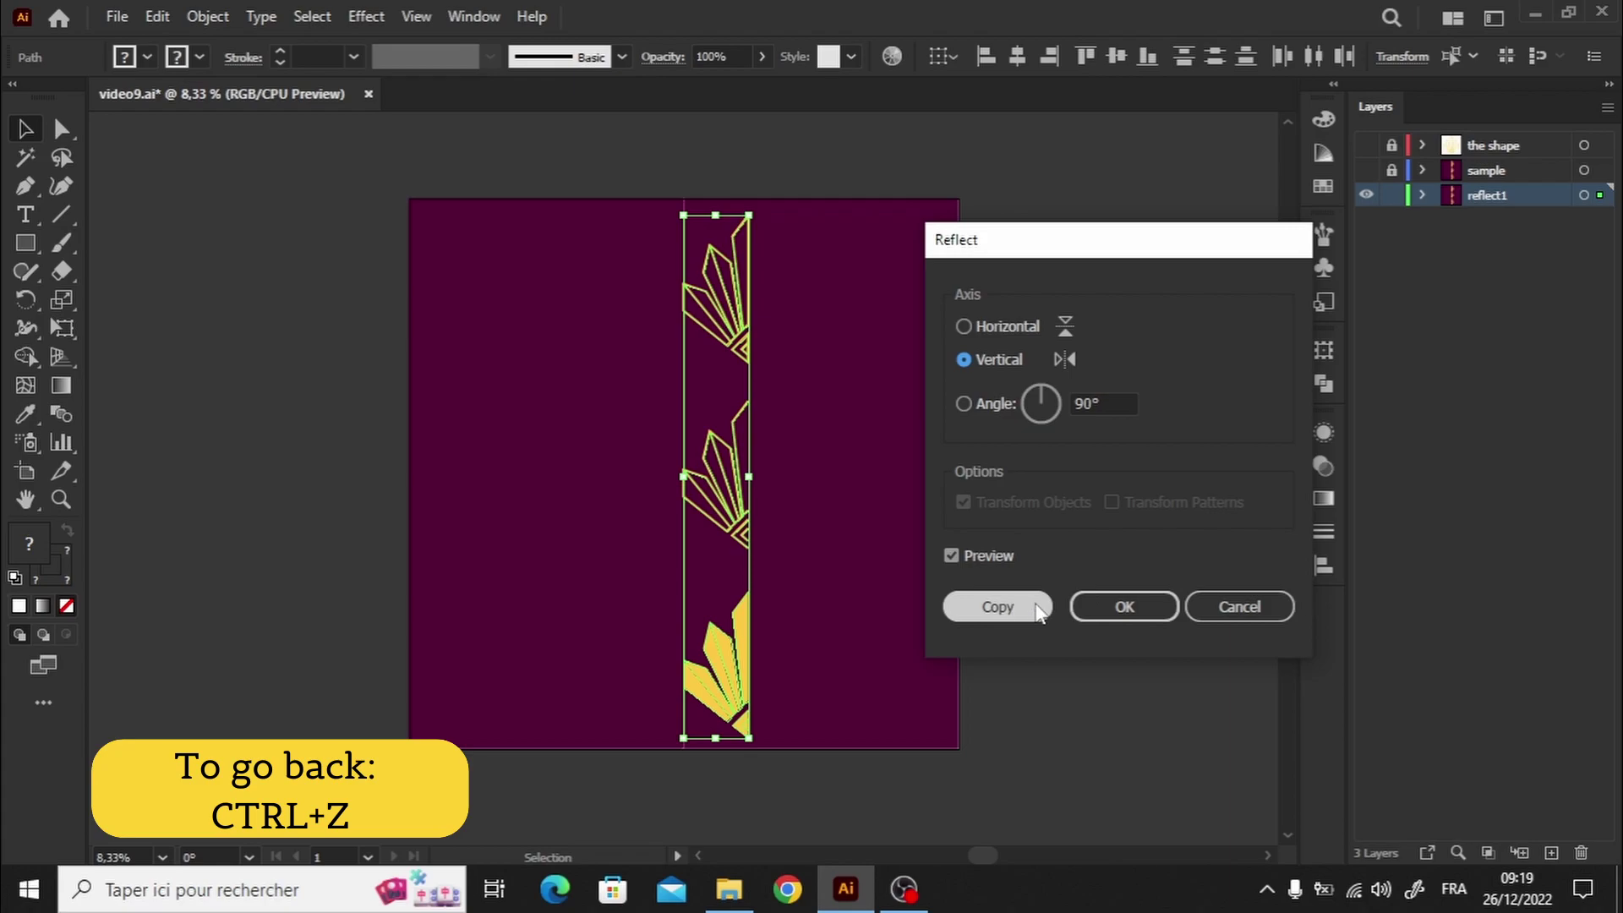
{"action": "left_click", "coordinate": [998, 607]}
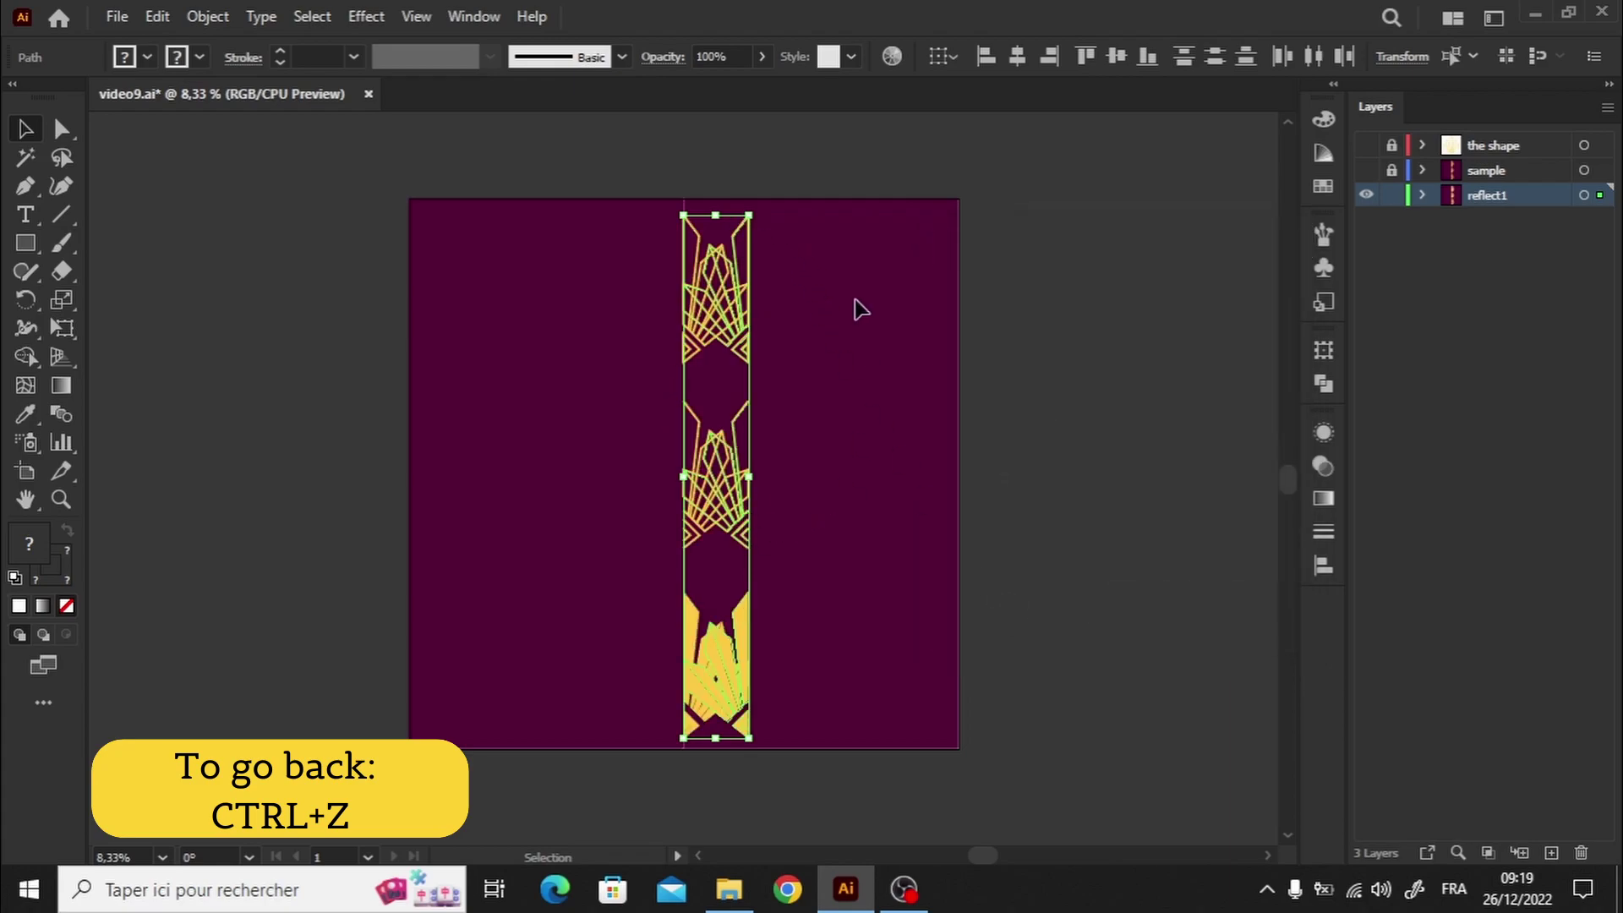
Move the reflected copies straight left until they meet the original halves at the vertical center line, forming three full flowers.
{"action": "key", "text": "shift"}
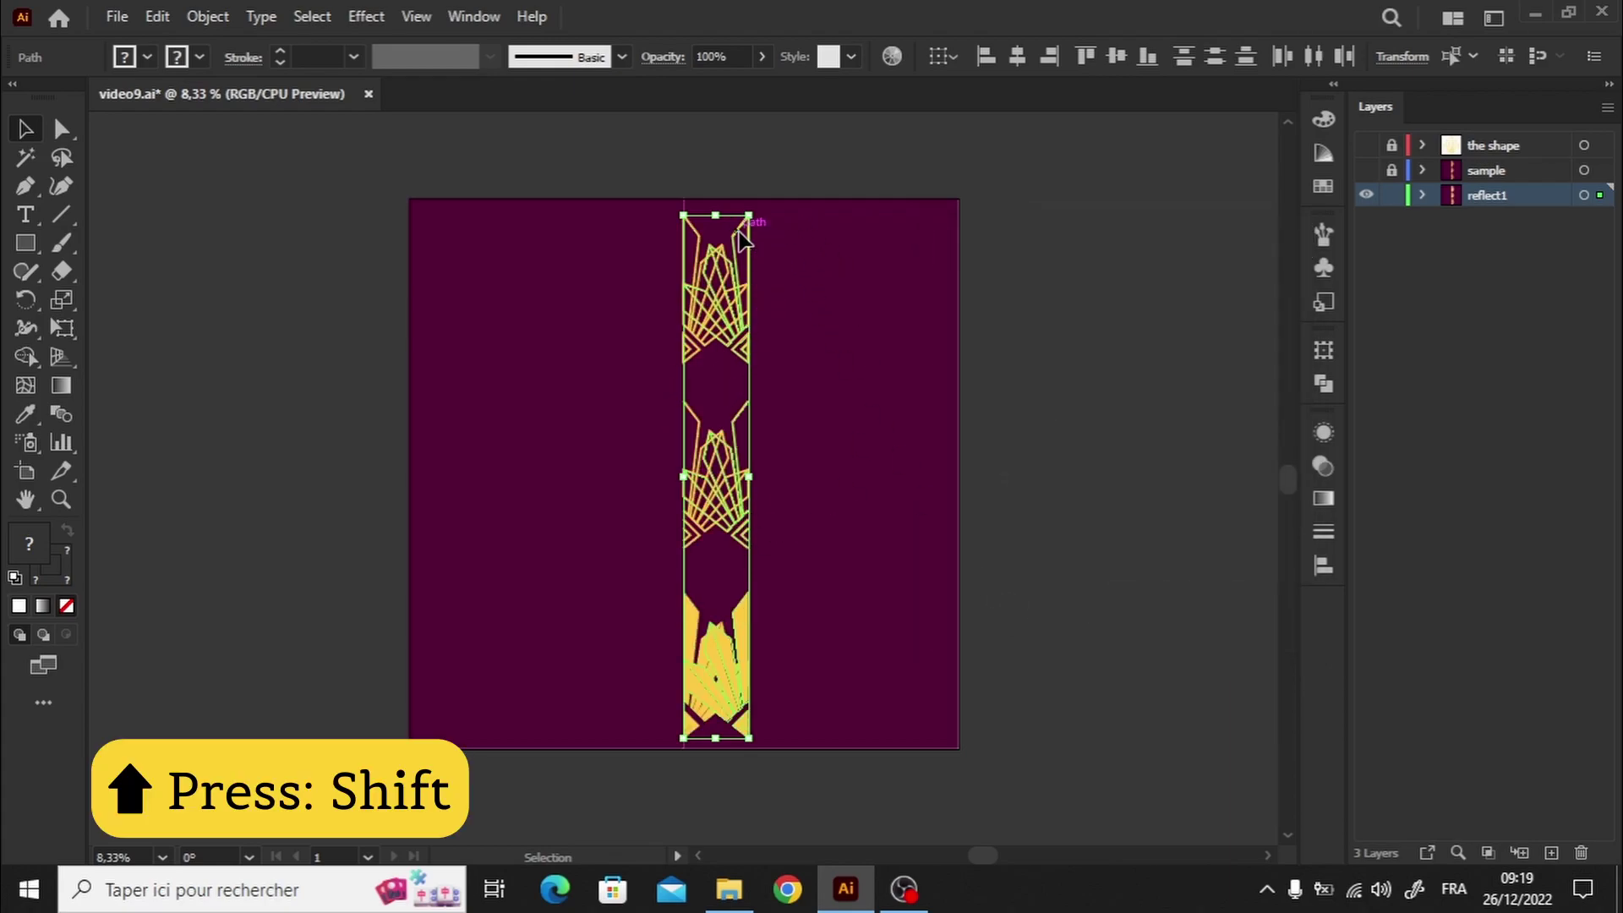
{"action": "left_click_drag", "start_coordinate": [737, 240], "coordinate": [607, 369]}
{"action": "left_click", "coordinate": [795, 281]}
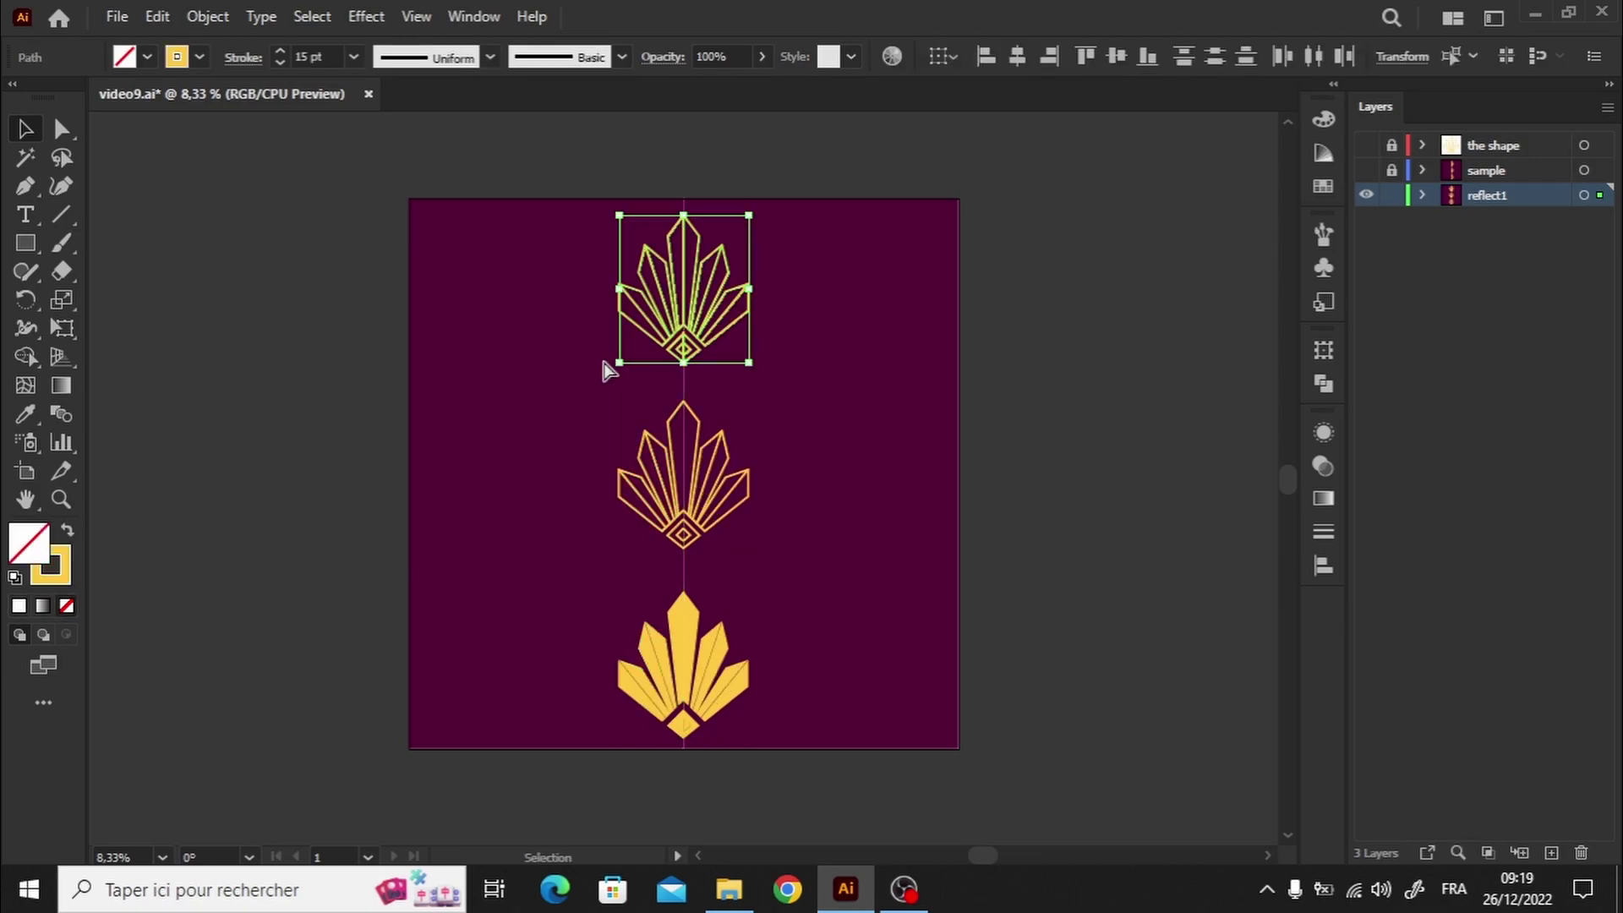
Merge the two halves of the top flower's central petal and its diamonds with the Shape Builder tool.
{"action": "key", "text": "ctrl+plus"}
{"action": "key", "text": "ctrl+plus"}
{"action": "key", "text": "ctrl+plus"}
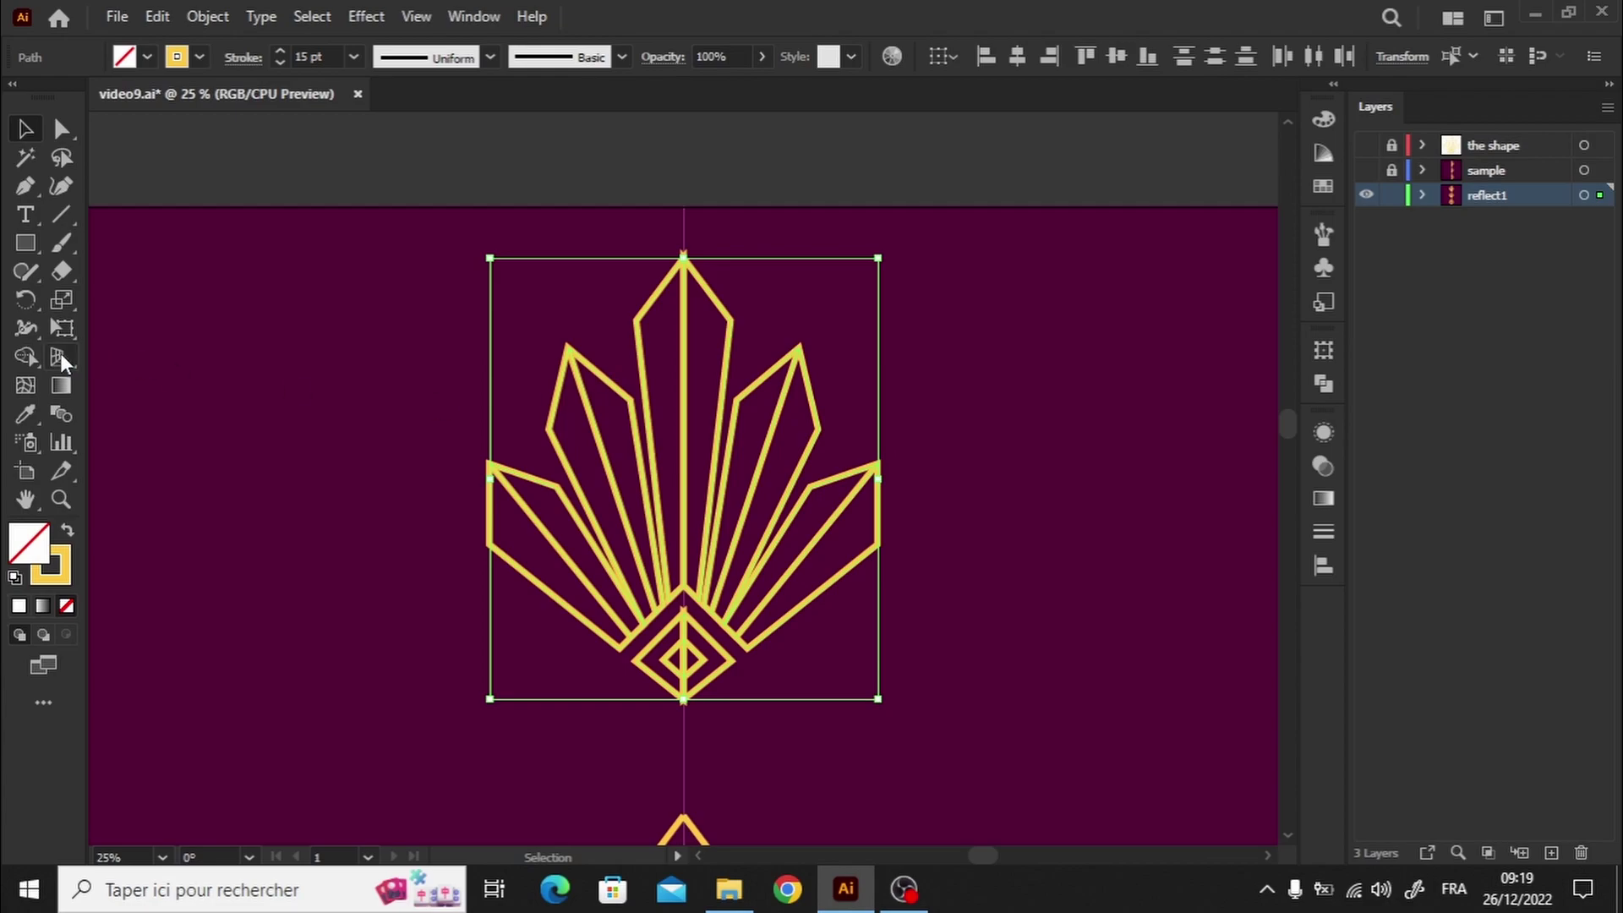
{"action": "key", "text": "shift+m"}
{"action": "left_click_drag", "start_coordinate": [659, 427], "coordinate": [695, 435]}
{"action": "mouse_move", "coordinate": [672, 640]}
{"action": "left_mouse_down"}
{"action": "mouse_move", "coordinate": [695, 636]}
{"action": "mouse_move", "coordinate": [688, 656]}
{"action": "left_mouse_up"}
{"action": "left_click", "coordinate": [26, 128]}
{"action": "key", "text": "ctrl+a"}
{"action": "key", "text": "ctrl+plus"}
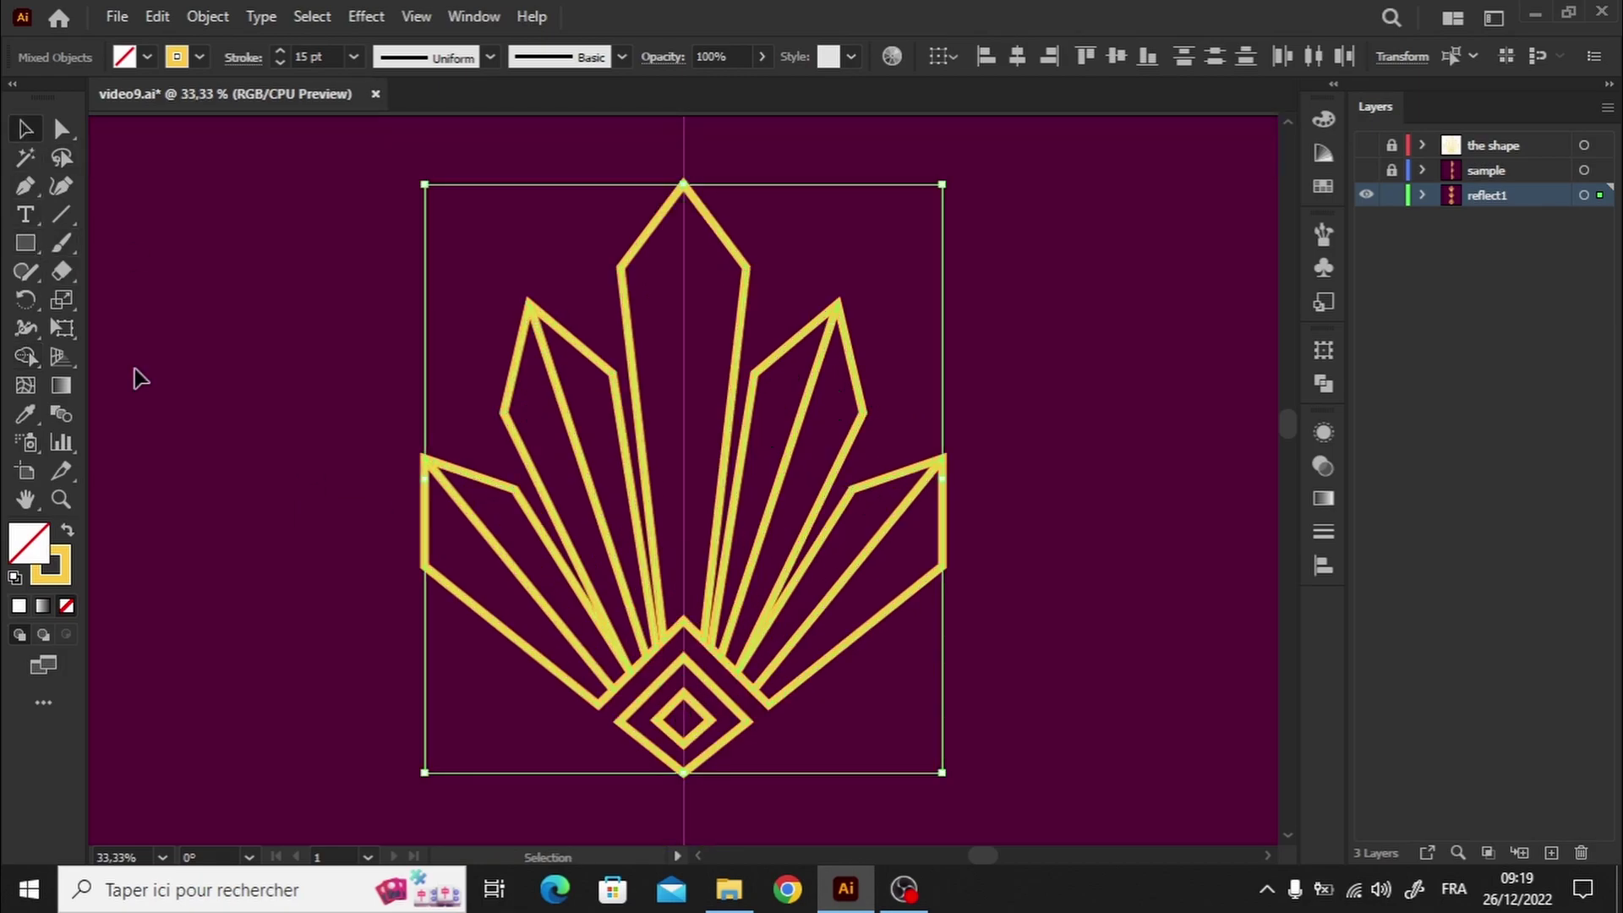
Draw a vertical line about 793 px long from the top flower's uppermost tip down to the apex above its diamonds.
{"action": "left_click", "coordinate": [30, 184]}
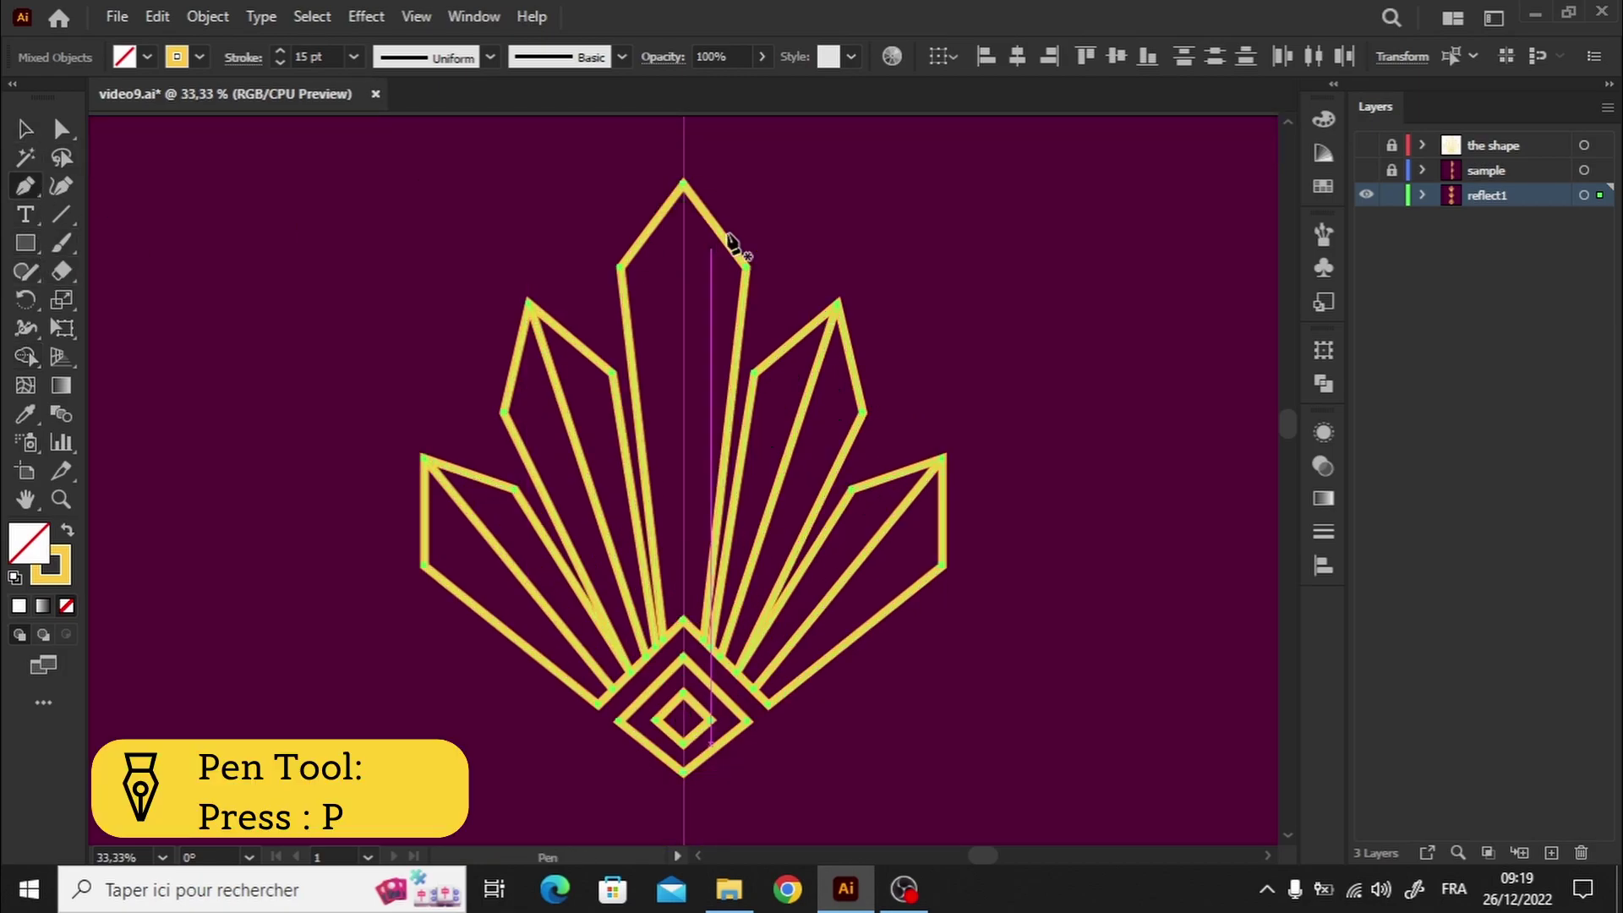
{"action": "left_click", "coordinate": [684, 183]}
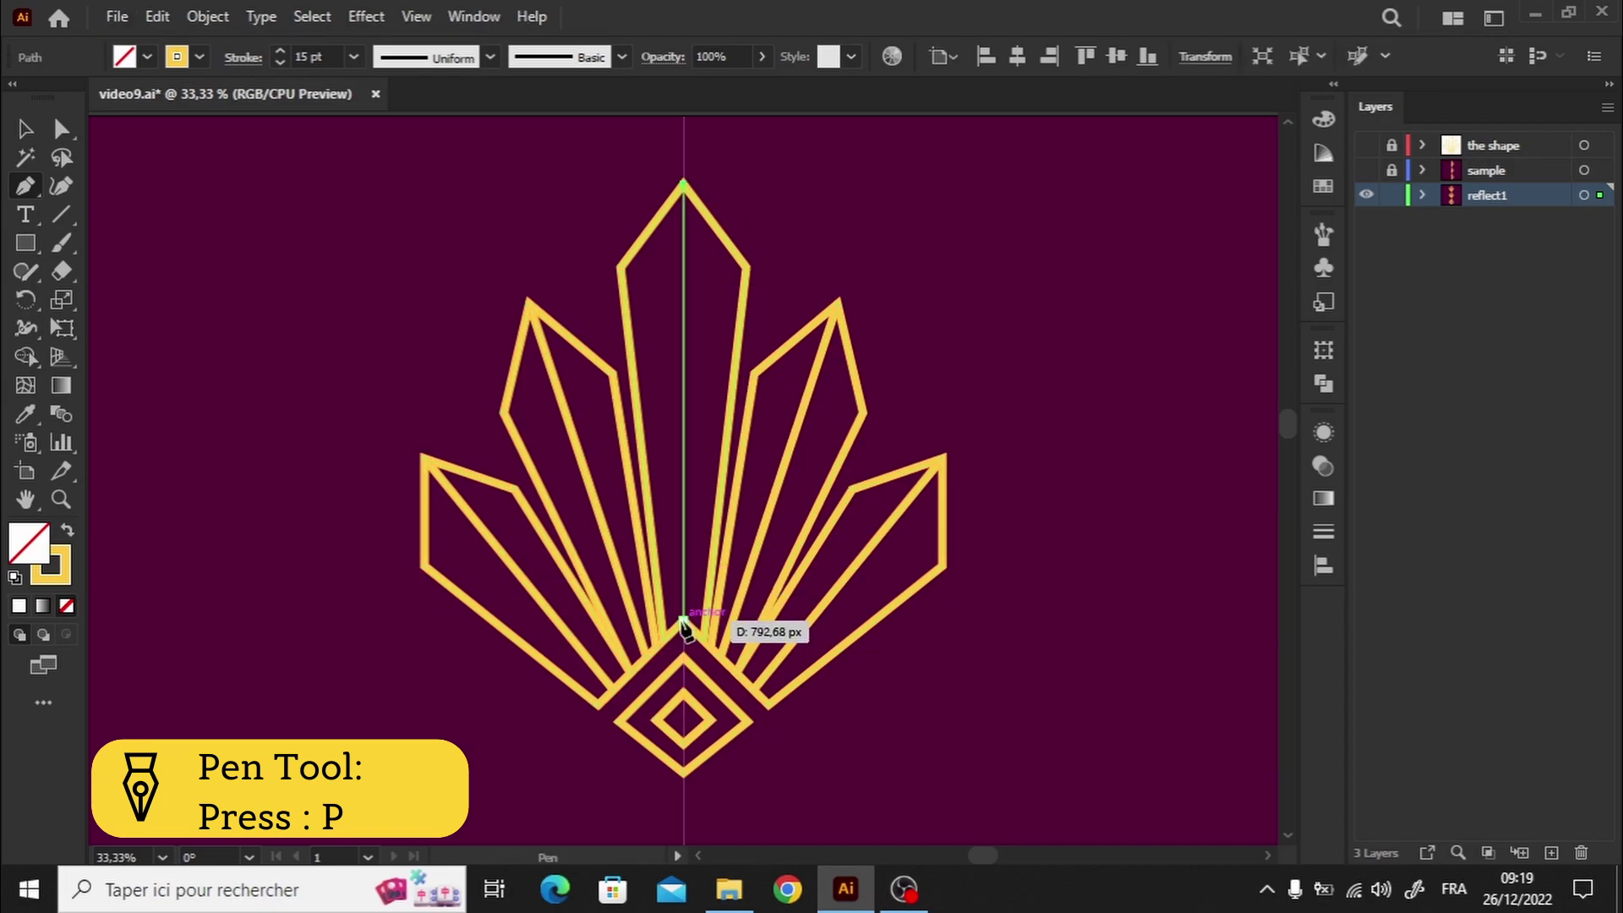
{"action": "left_click", "coordinate": [683, 621]}
{"action": "left_click", "coordinate": [25, 128]}
{"action": "left_click", "coordinate": [275, 349]}
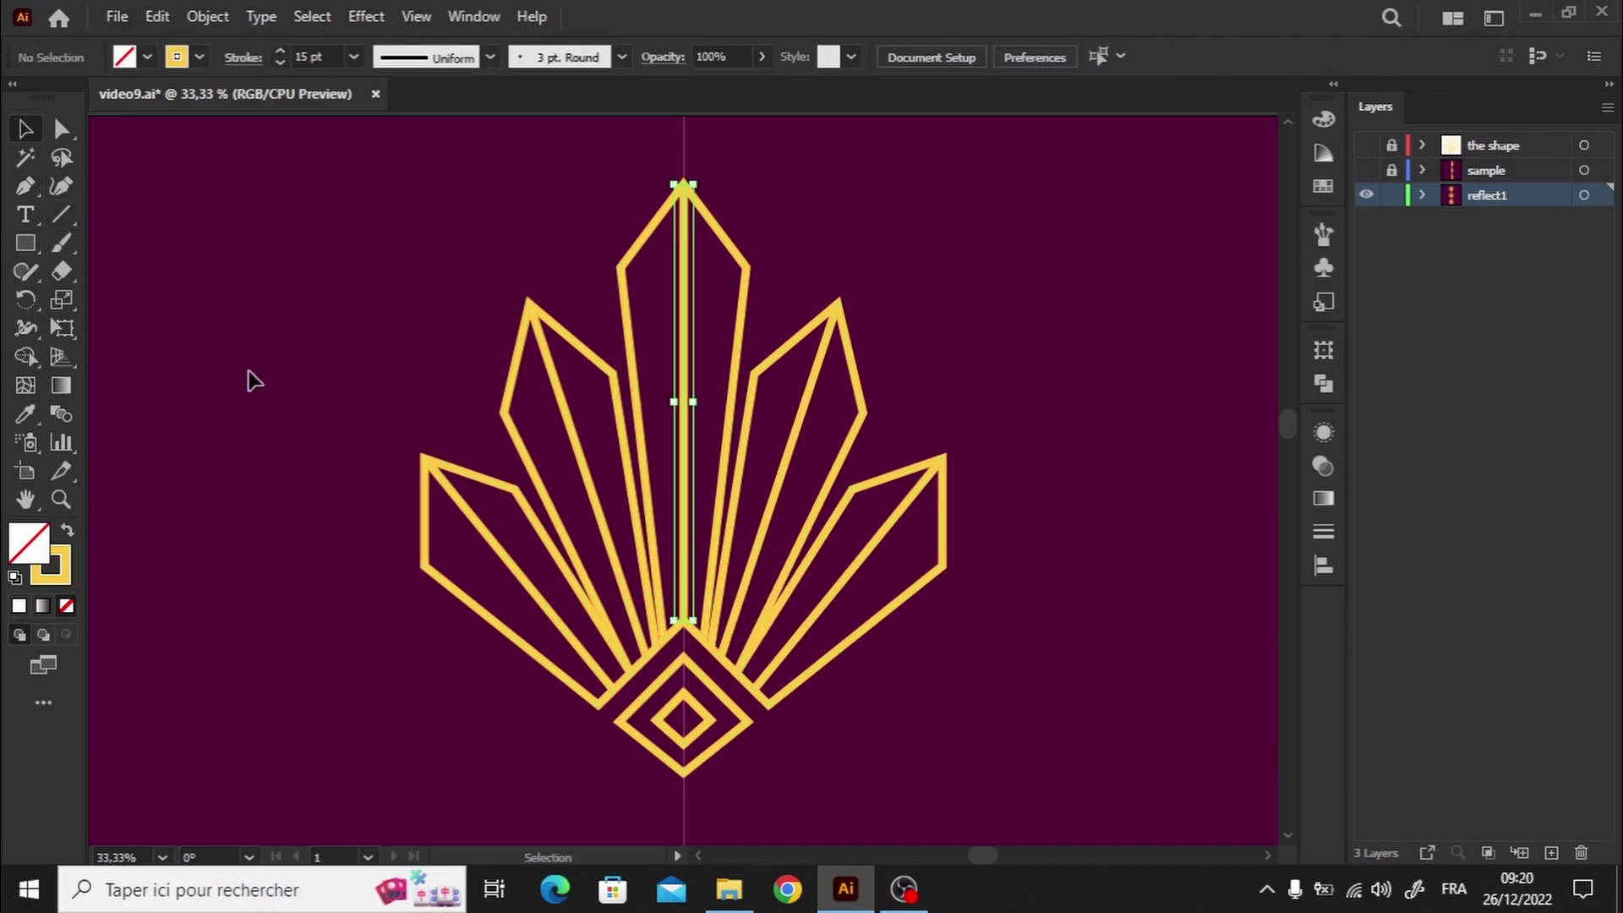
Try to merge the middle flower's central petal and diamond halves with the Shape Builder tool, and undo the attempt.
{"action": "left_click_drag", "start_coordinate": [1281, 428], "coordinate": [1285, 484]}
{"action": "left_click_drag", "start_coordinate": [550, 196], "coordinate": [859, 777]}
{"action": "left_click", "coordinate": [27, 356]}
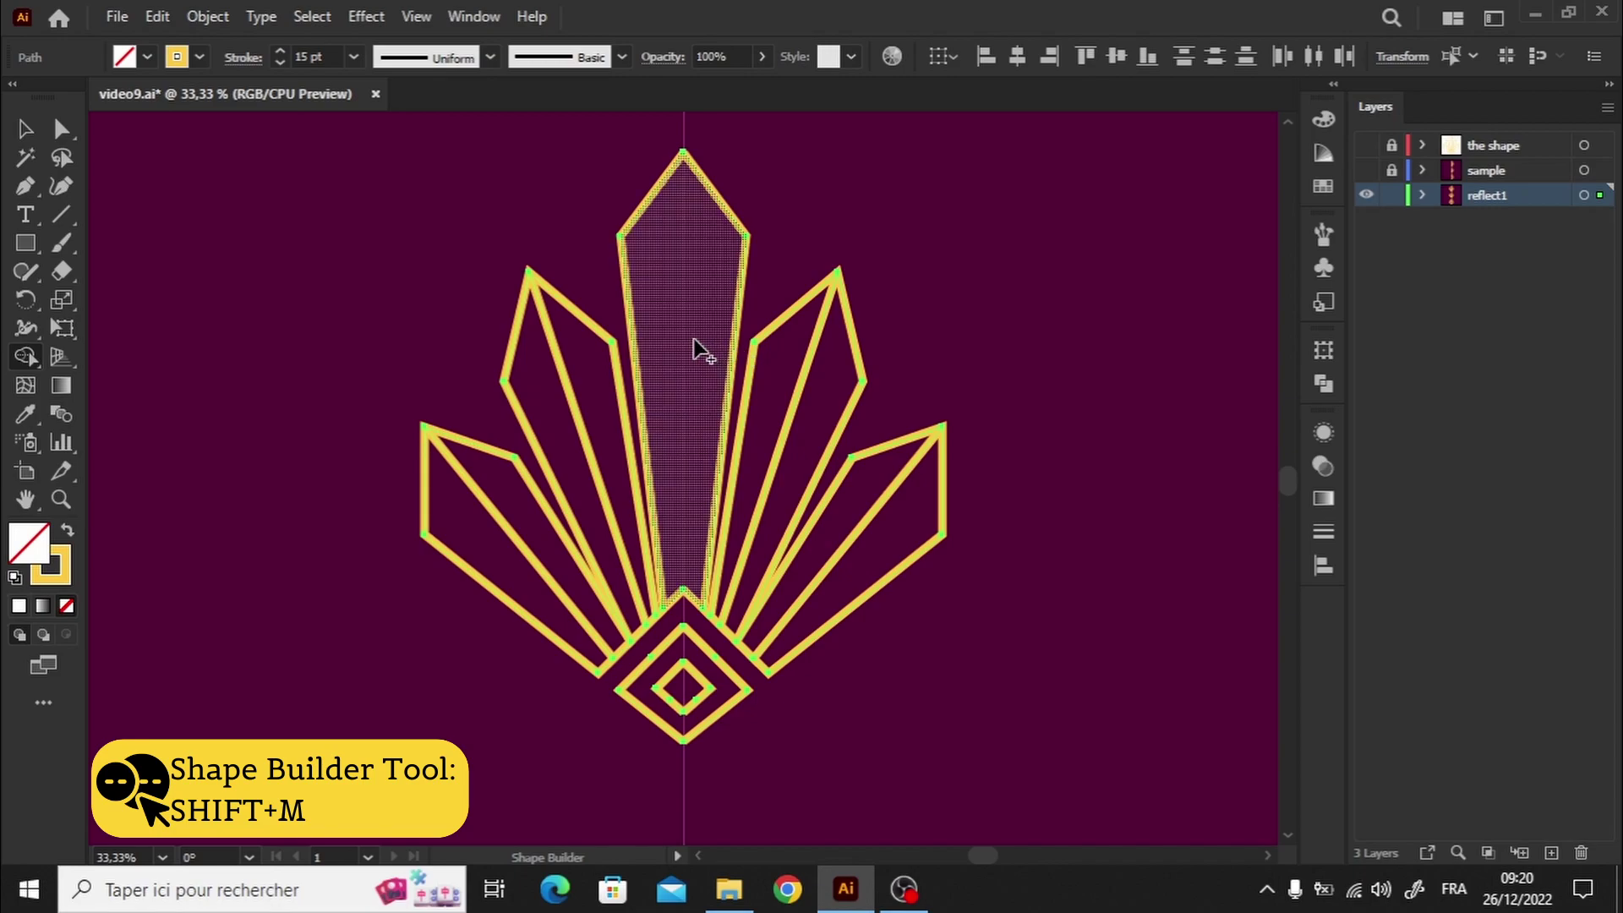
{"action": "left_click", "coordinate": [684, 683]}
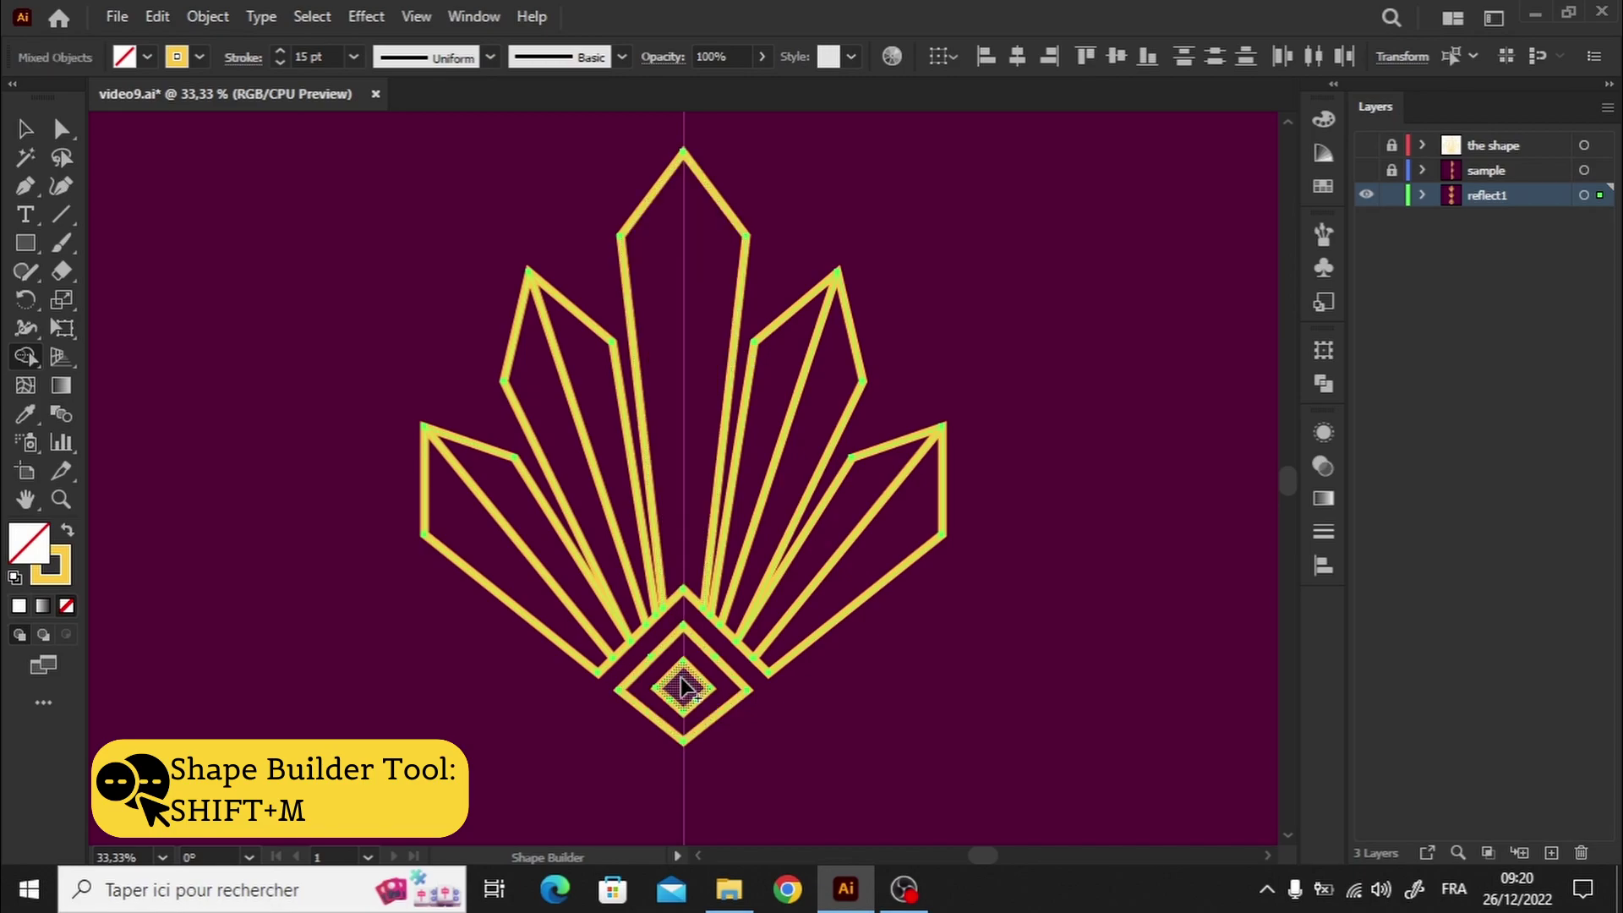
{"action": "key", "text": "v"}
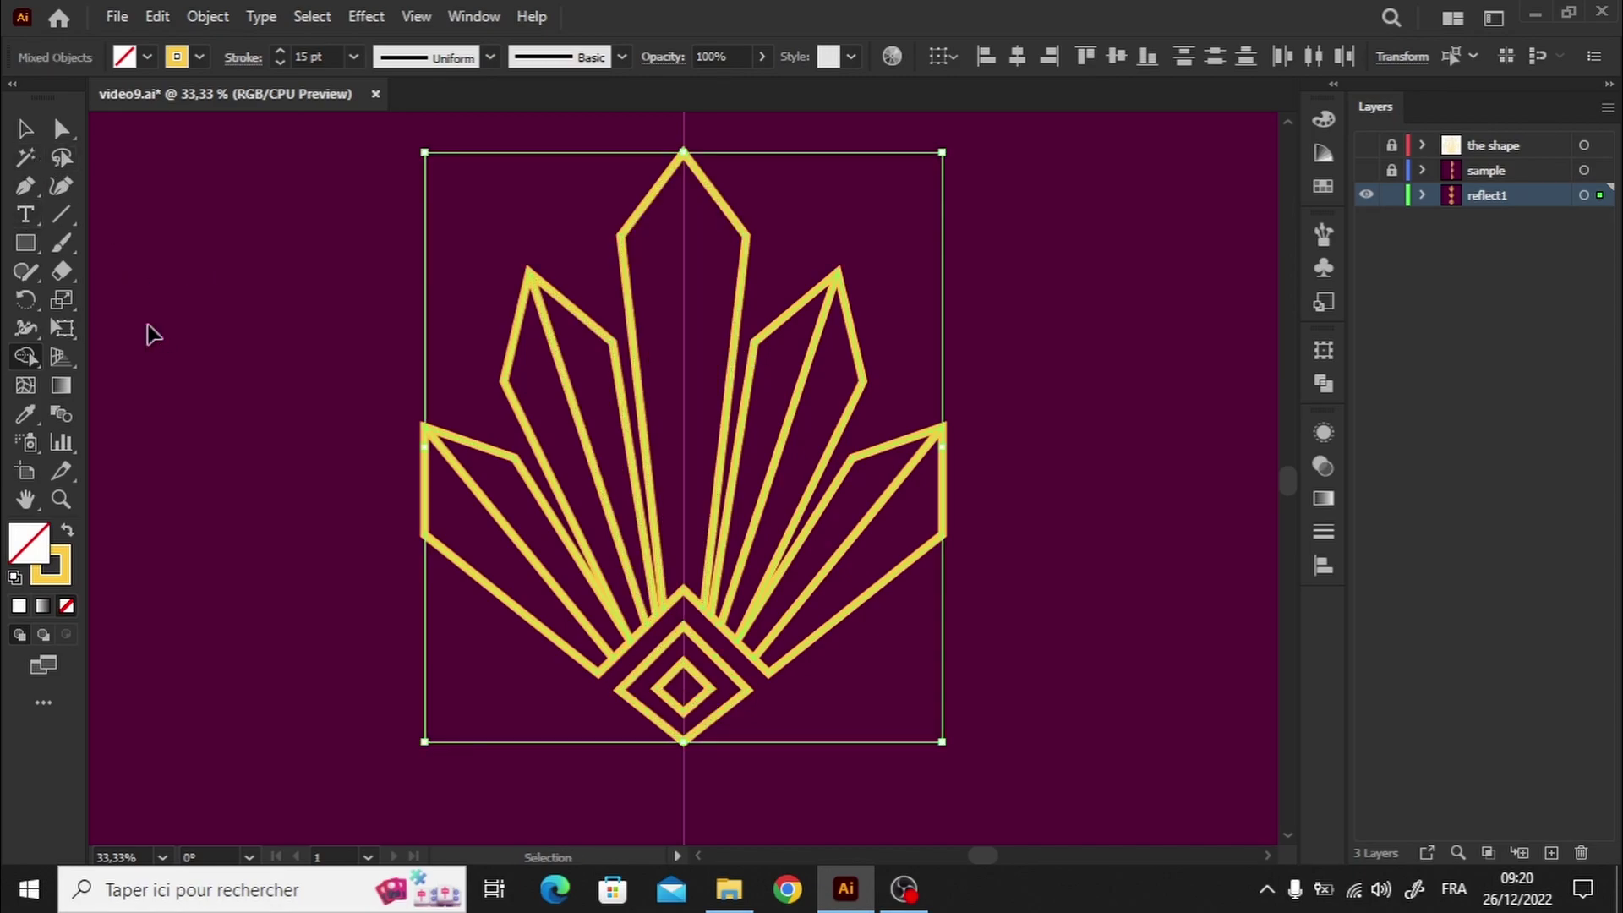
{"action": "key", "text": "shift+m"}
{"action": "key", "text": "ctrl+z"}
{"action": "key", "text": "v"}
Join the two open halves of the middle flower's central petal into one path.
{"action": "left_click", "coordinate": [247, 277]}
{"action": "left_click_drag", "start_coordinate": [693, 158], "coordinate": [708, 161]}
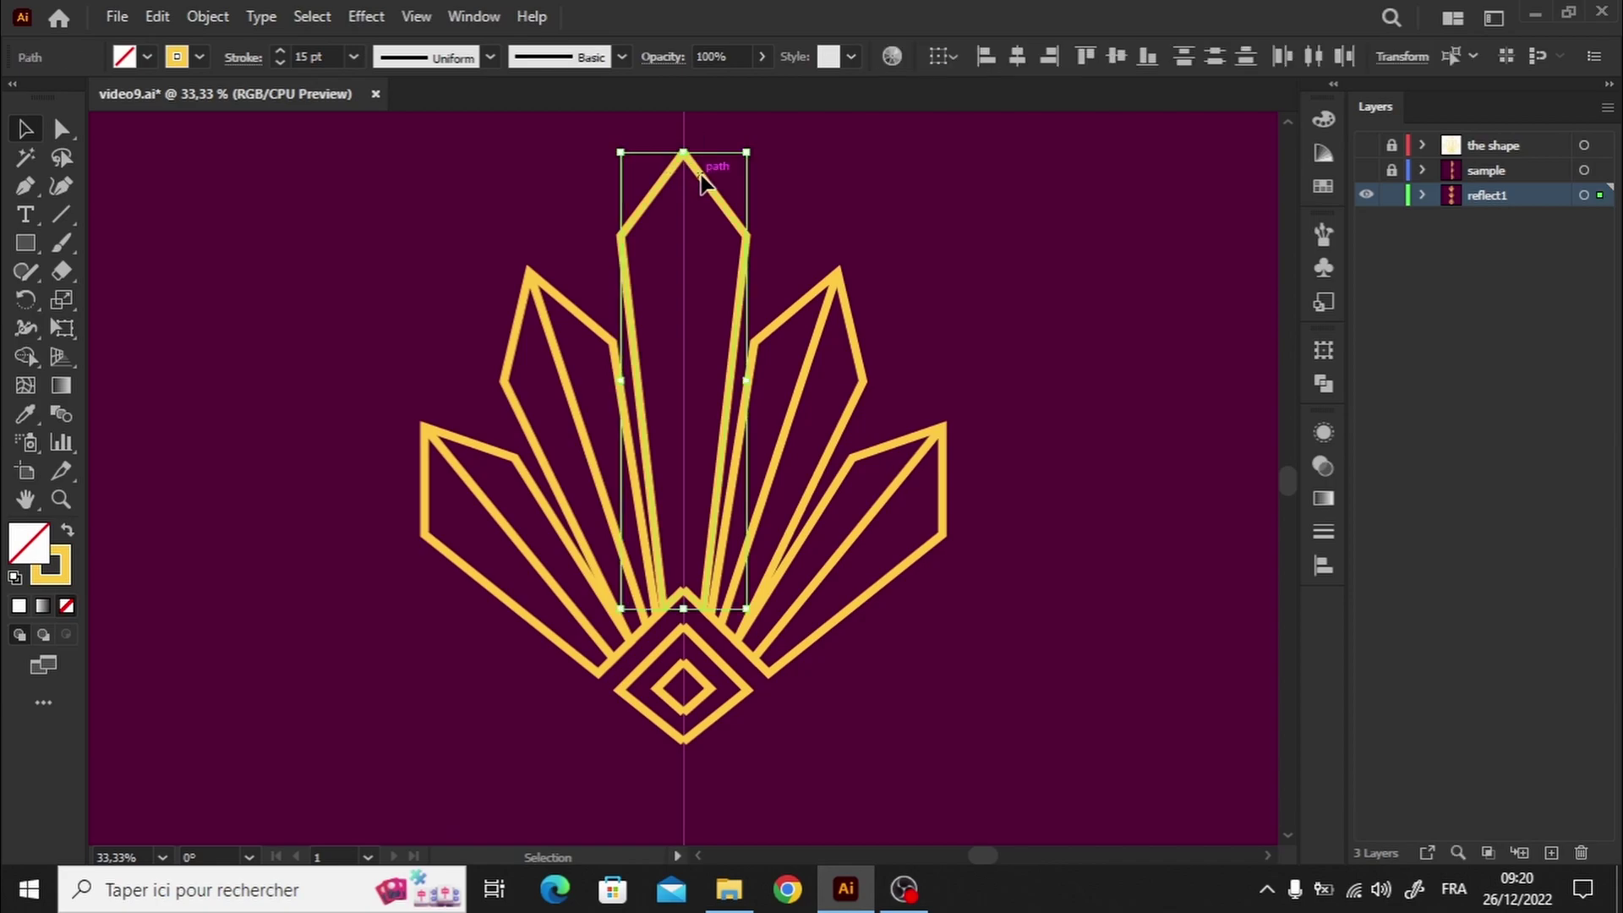
{"action": "key", "text": "ctrl+j"}
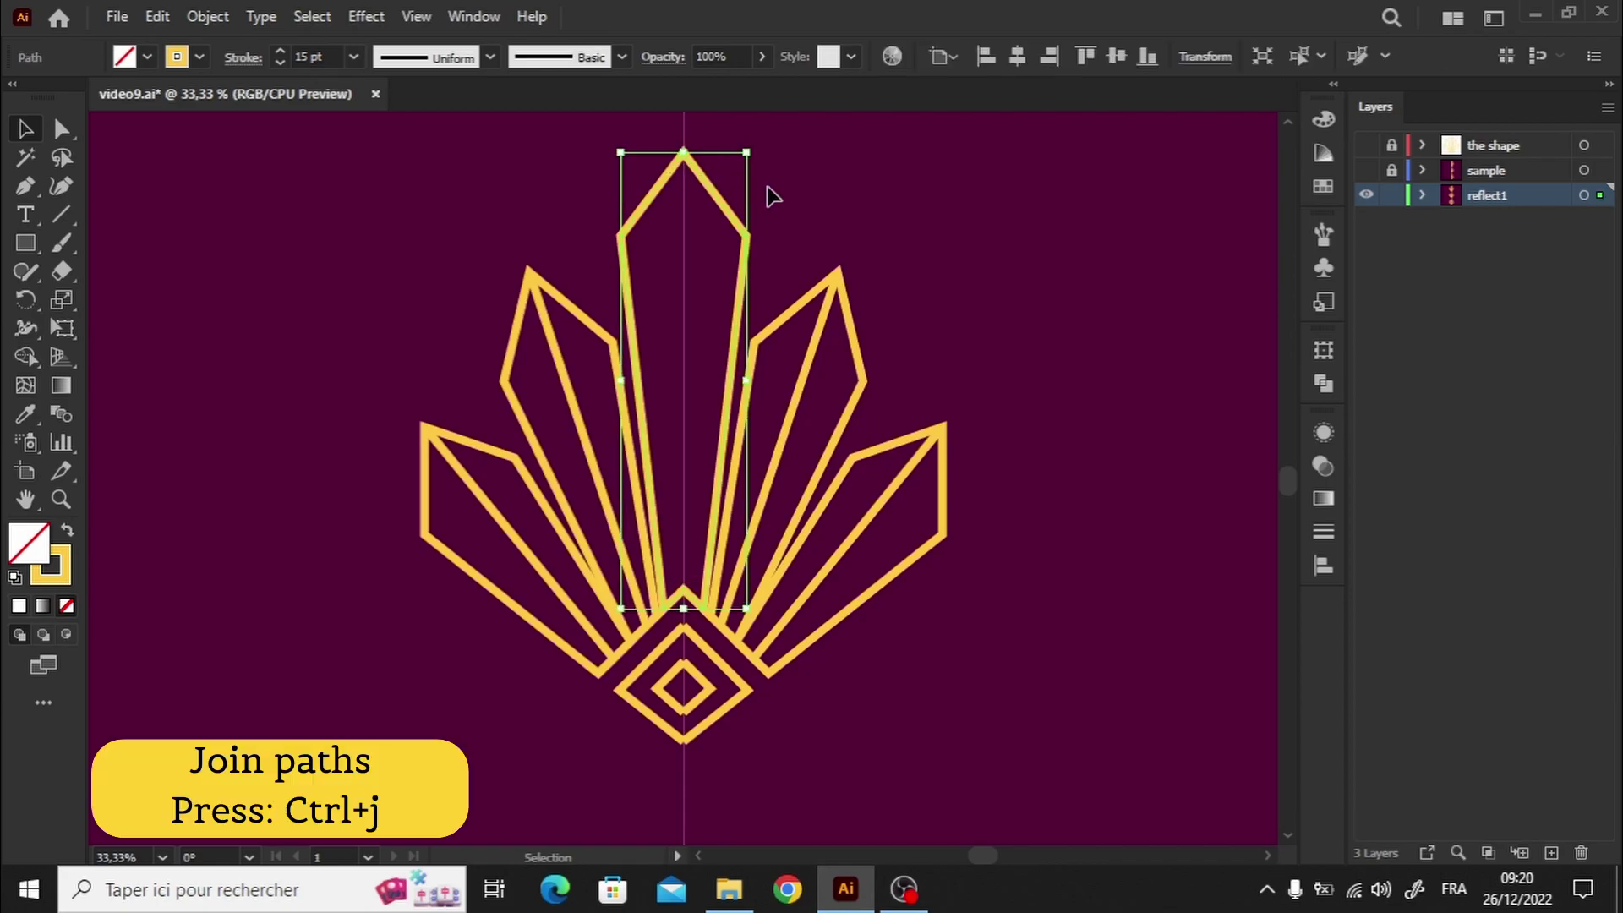
{"action": "left_click", "coordinate": [809, 240]}
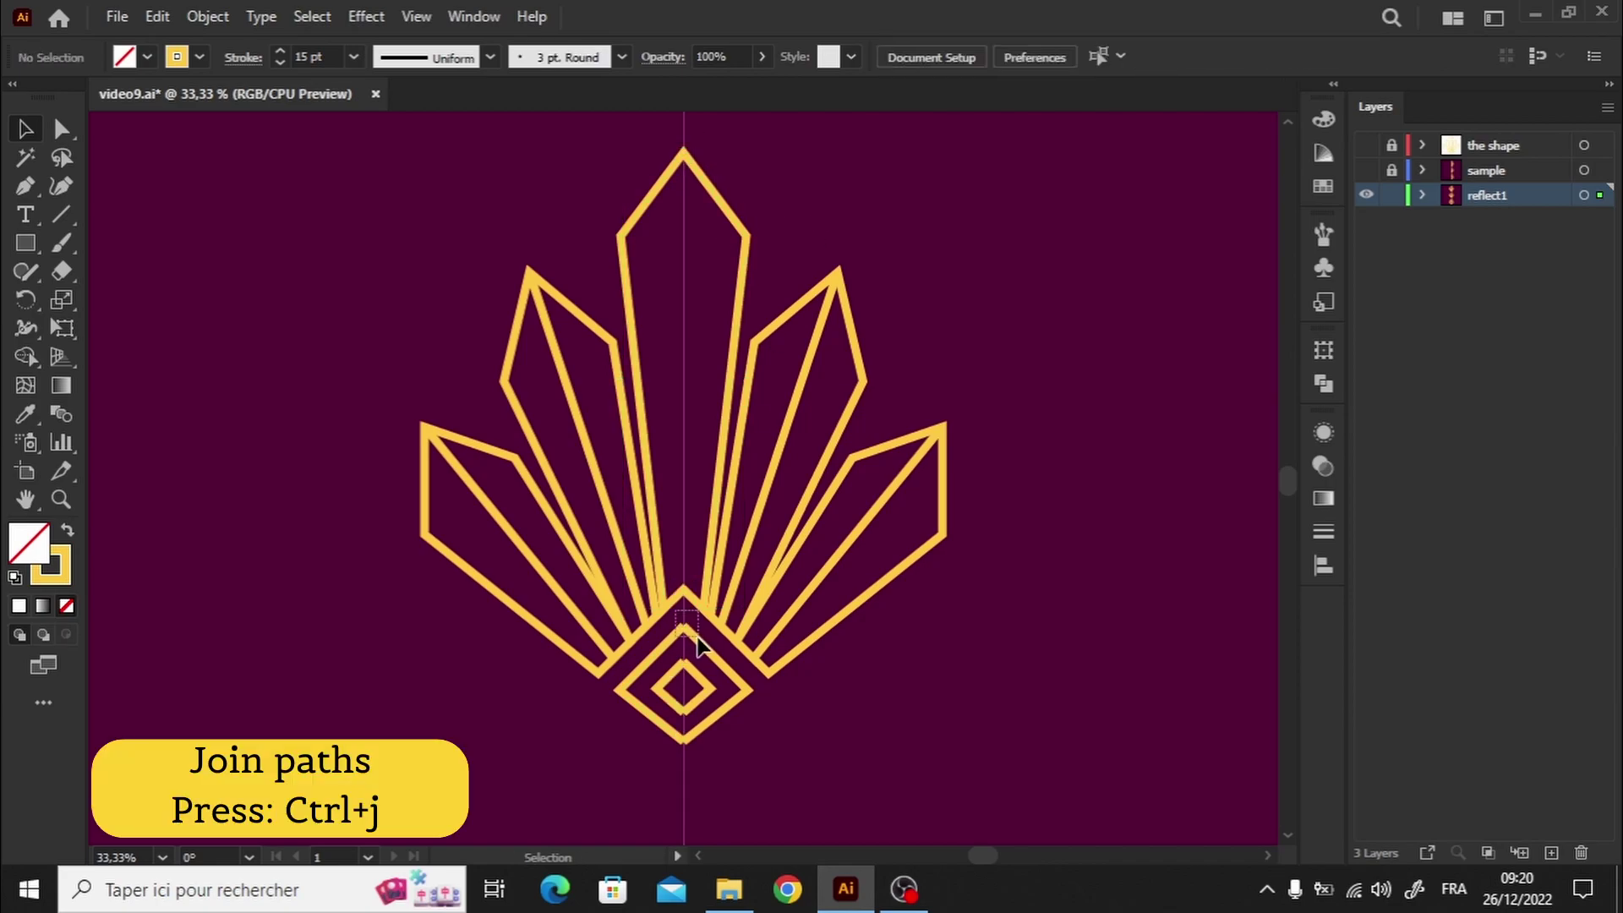
Join the open halves of the middle flower's outer and inner diamonds.
{"action": "left_click_drag", "start_coordinate": [698, 644], "coordinate": [699, 645]}
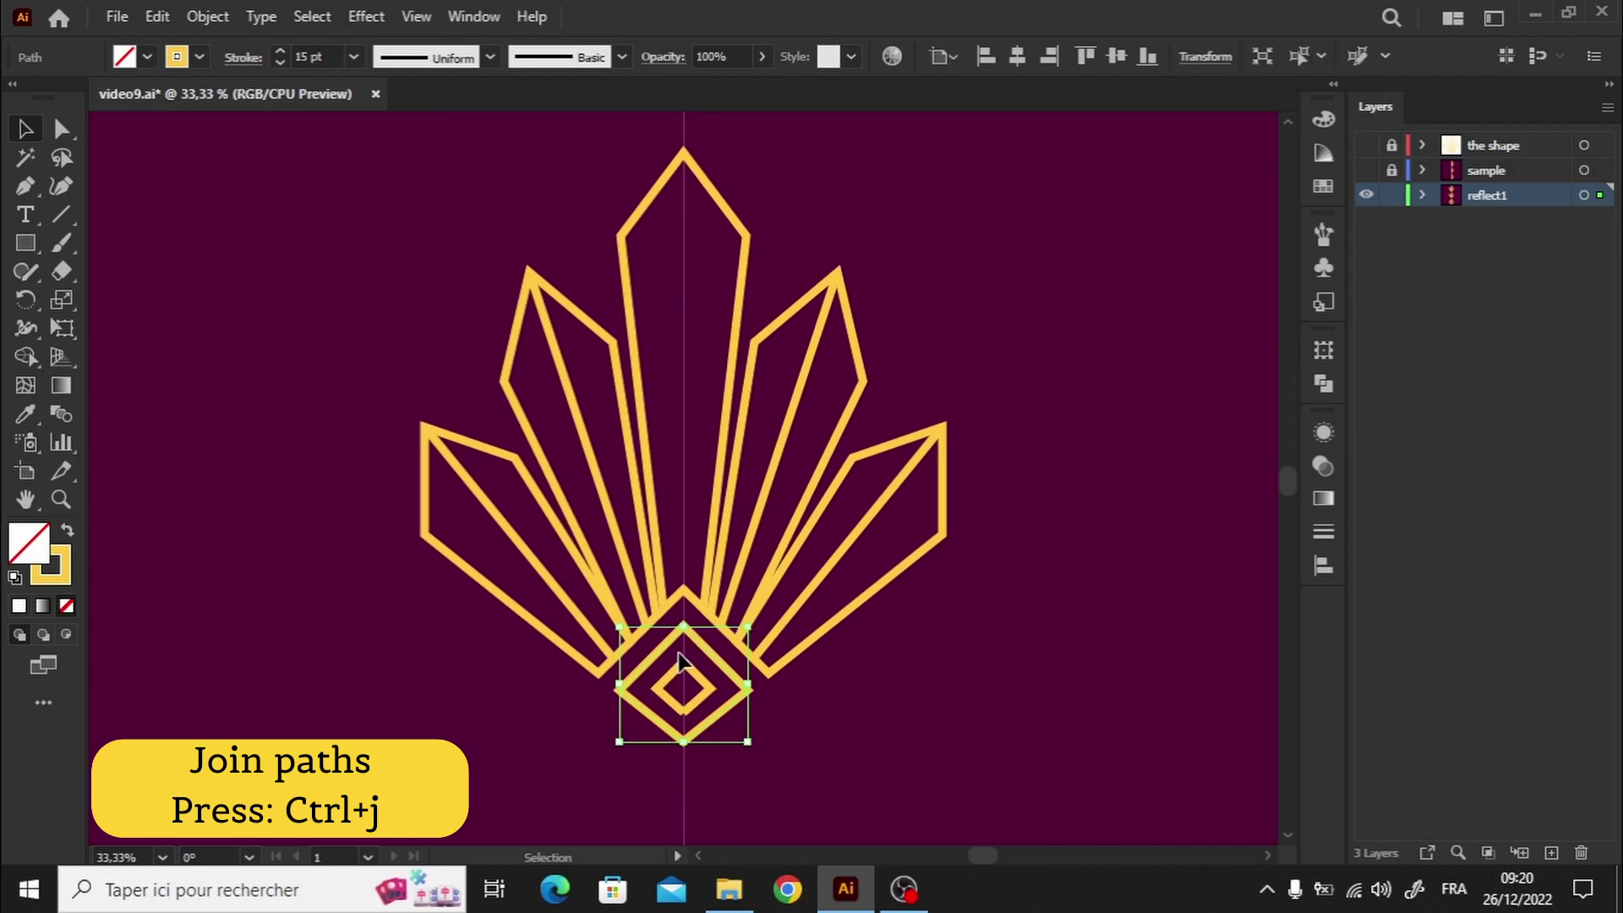
{"action": "left_click", "coordinate": [694, 673]}
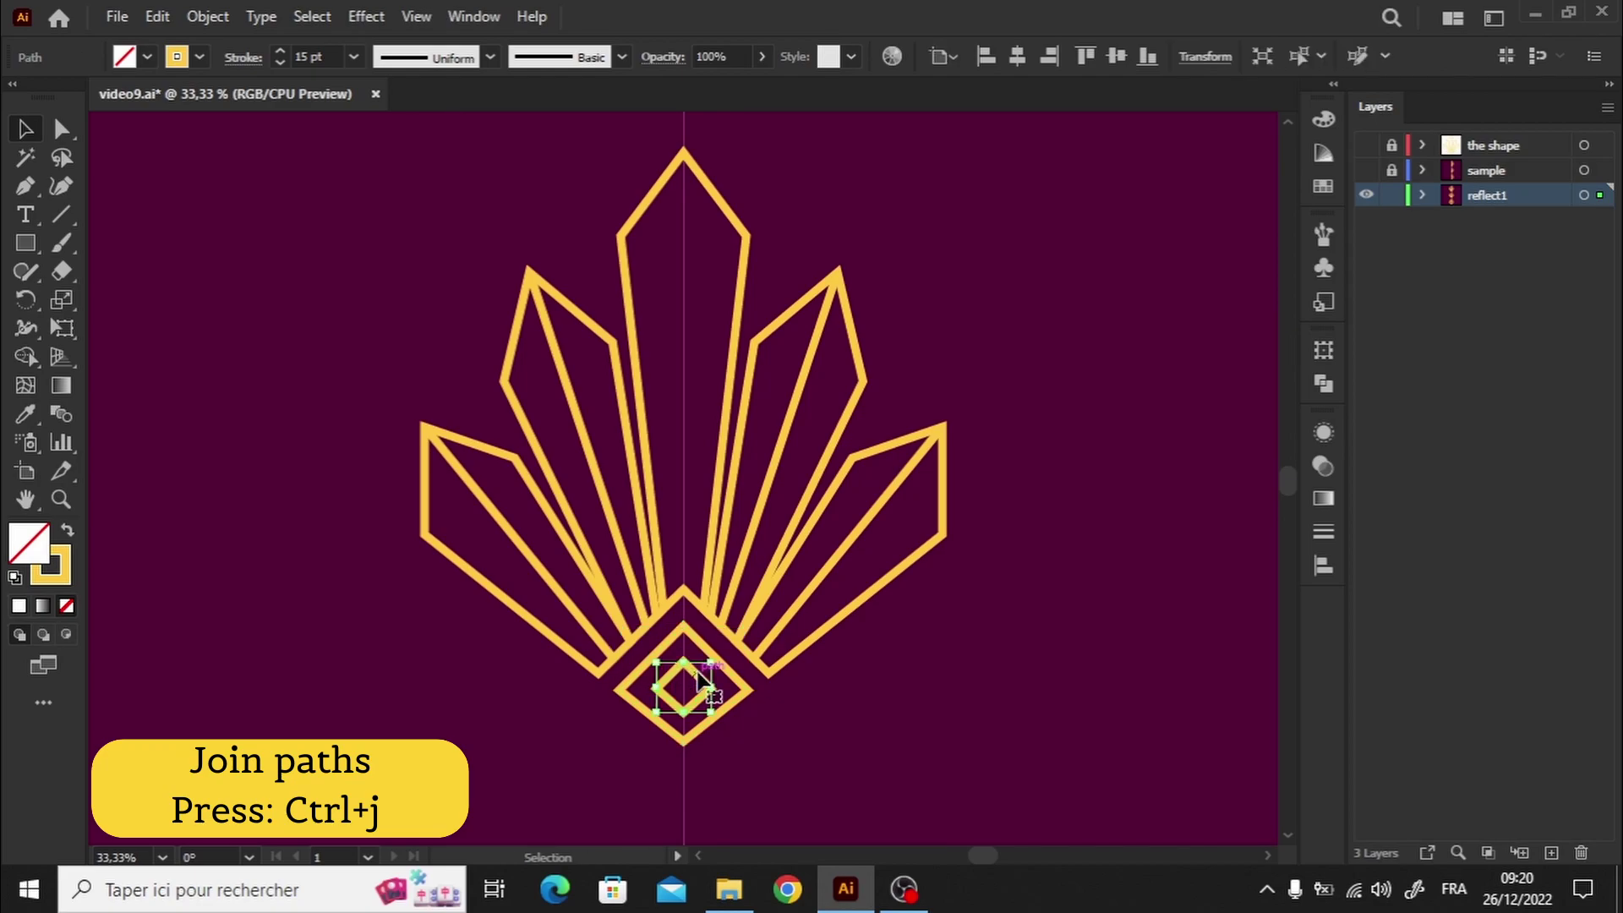
{"action": "left_click", "coordinate": [986, 308]}
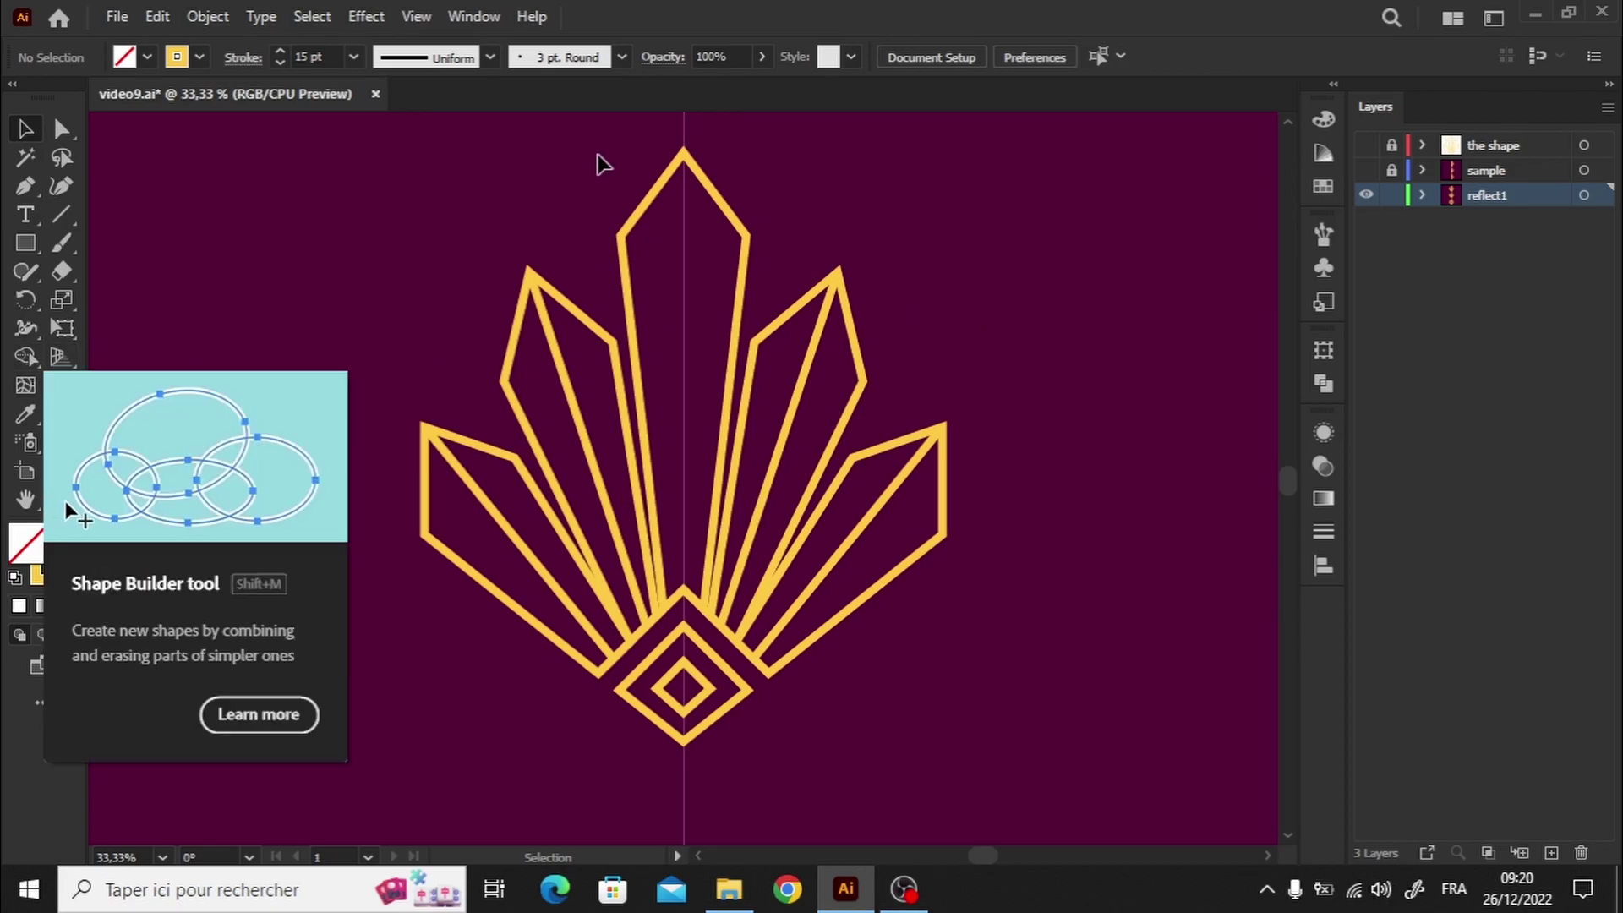
Draw a vertical line from the middle flower's uppermost tip down to the apex above its diamonds.
{"action": "key", "text": "p"}
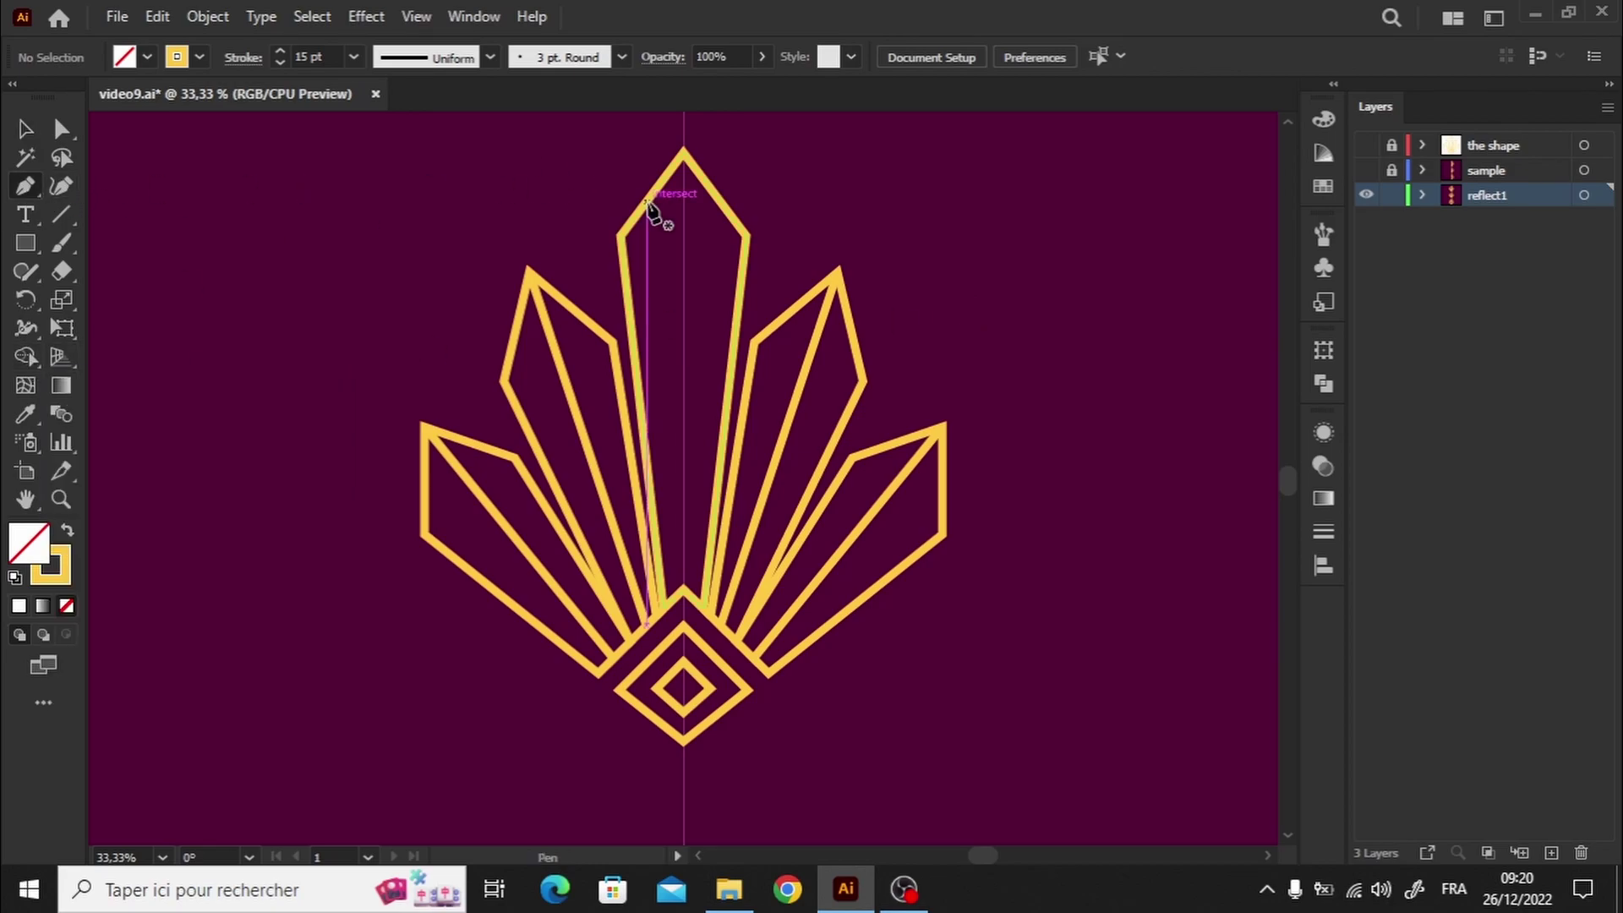
{"action": "left_click", "coordinate": [683, 152]}
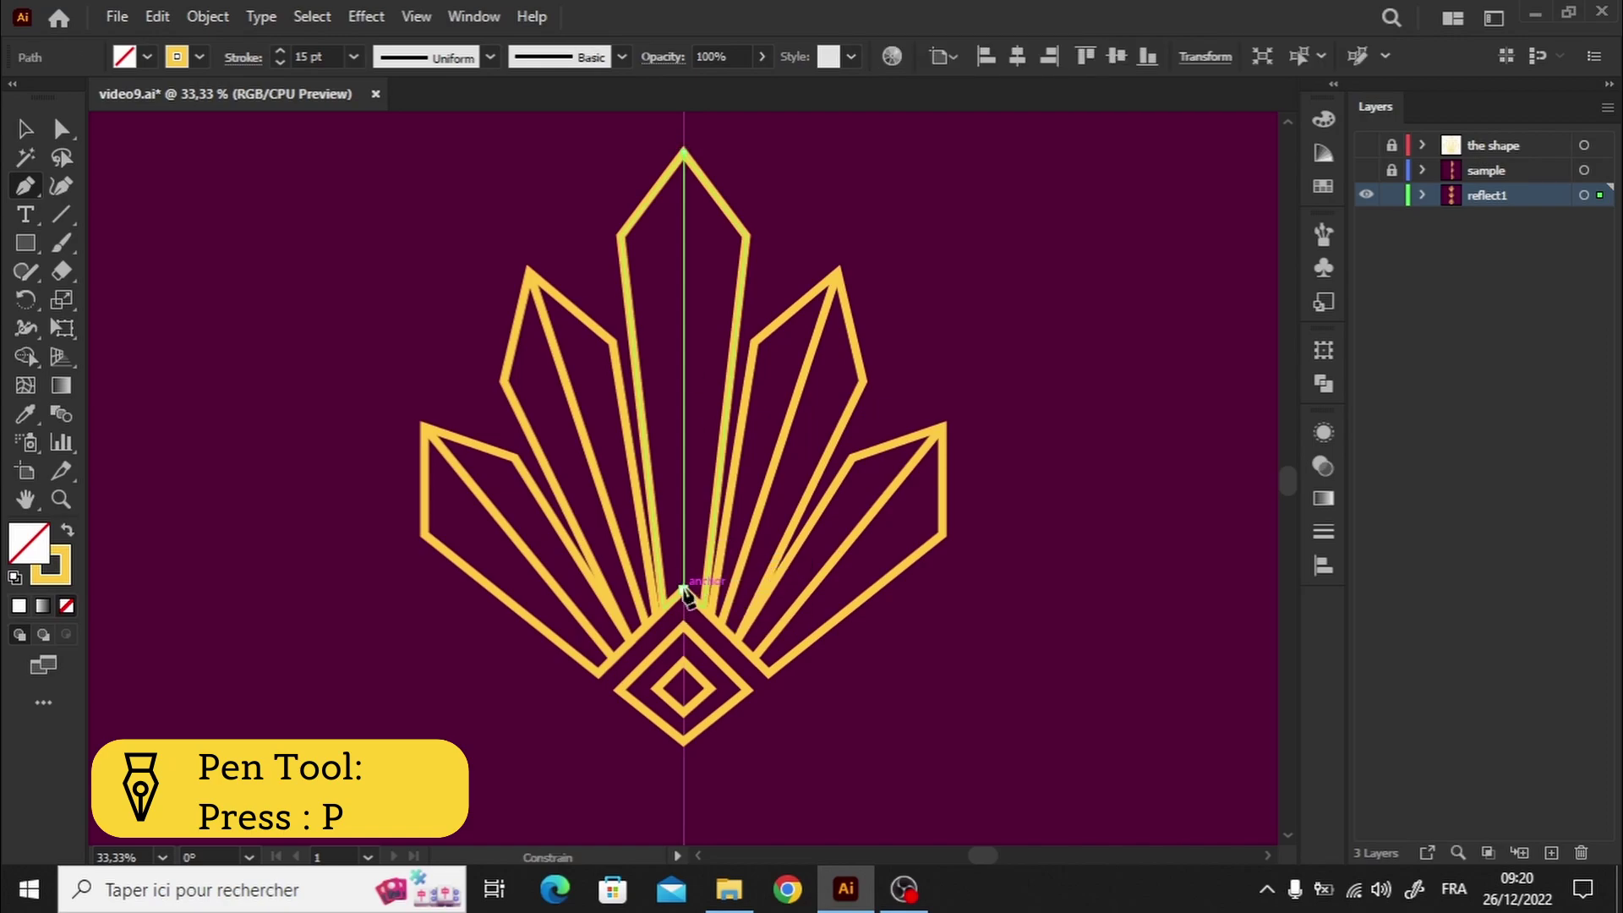
{"action": "left_click", "coordinate": [685, 589]}
{"action": "left_click", "coordinate": [25, 129]}
{"action": "left_click", "coordinate": [229, 311]}
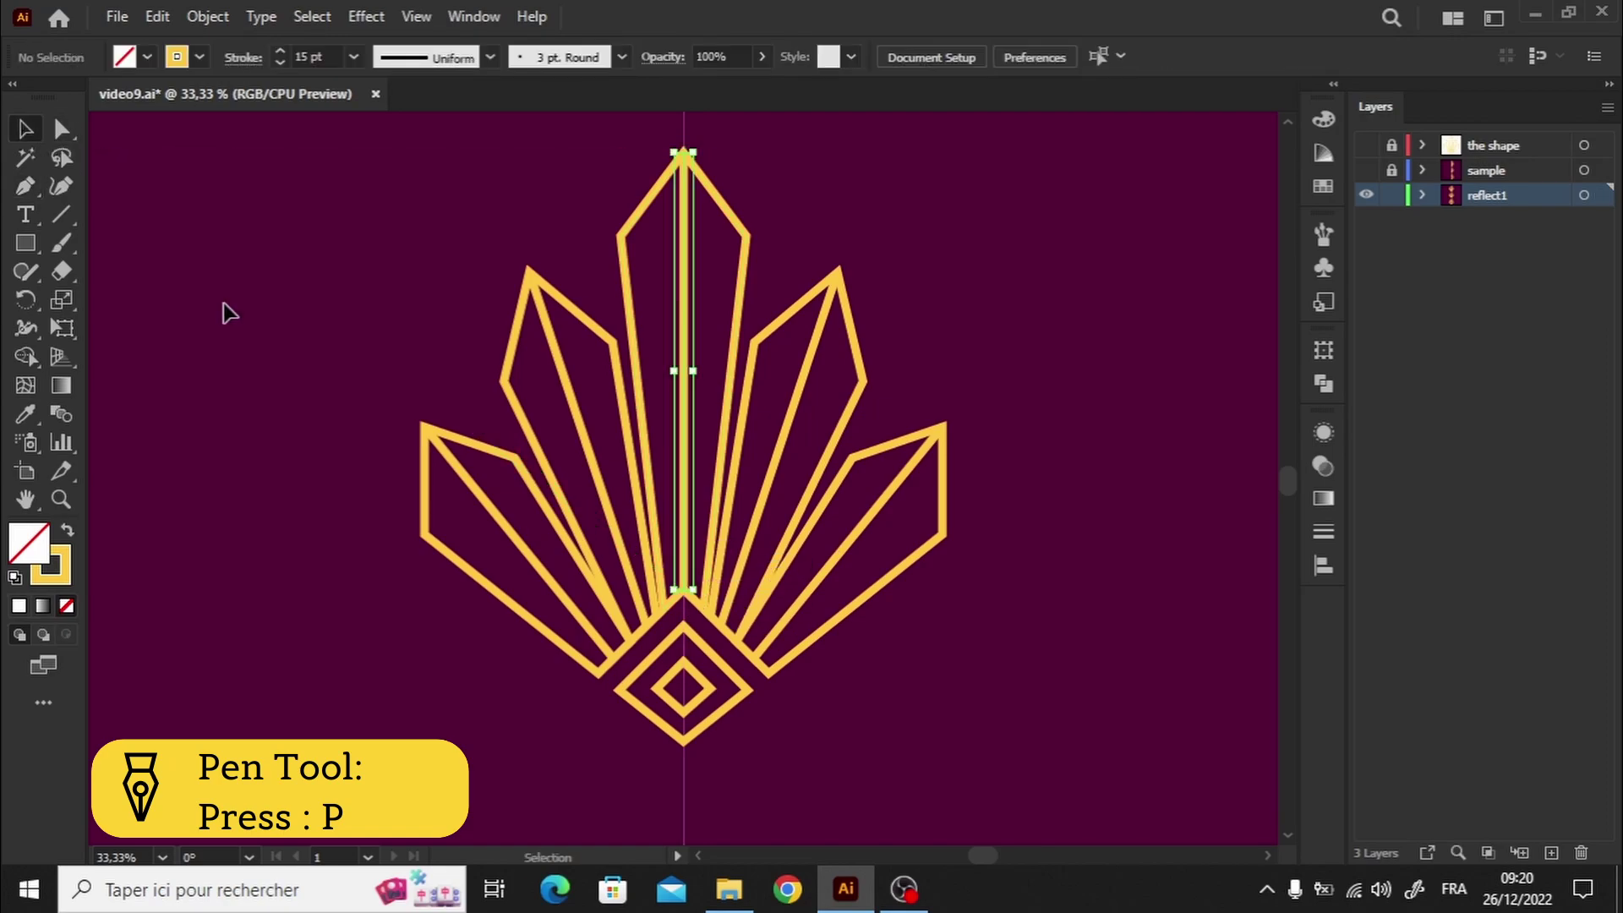
Merge the two halves of the bottom flower's filled central petal with the Shape Builder tool.
{"action": "left_click_drag", "start_coordinate": [1295, 471], "coordinate": [1284, 522]}
{"action": "left_click", "coordinate": [703, 267]}
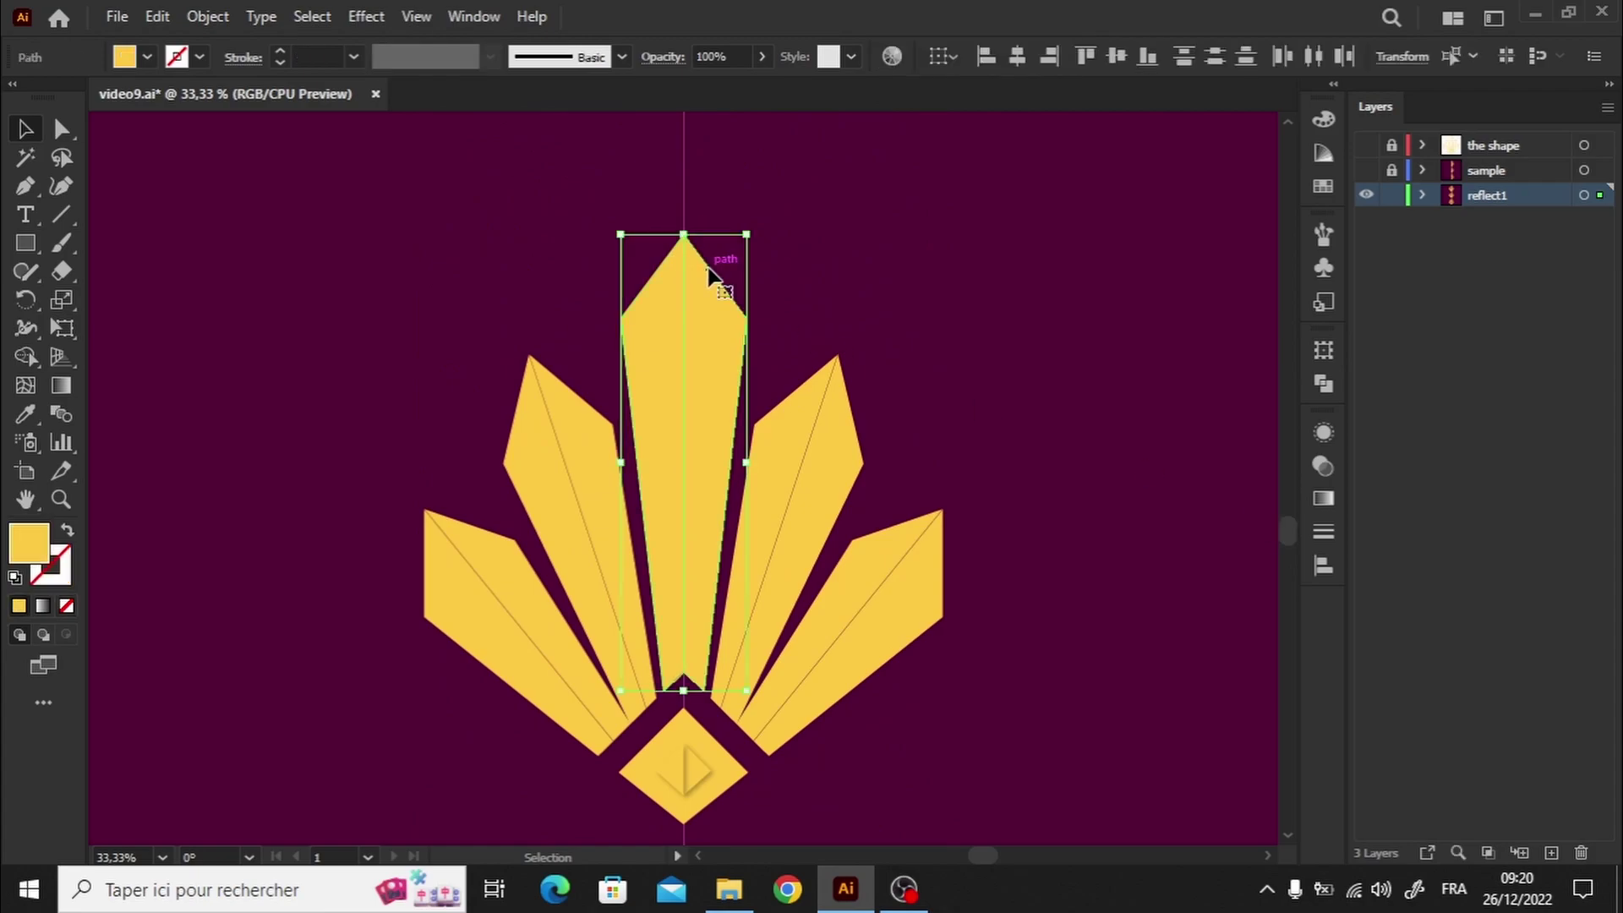
{"action": "key", "text": "shift+m"}
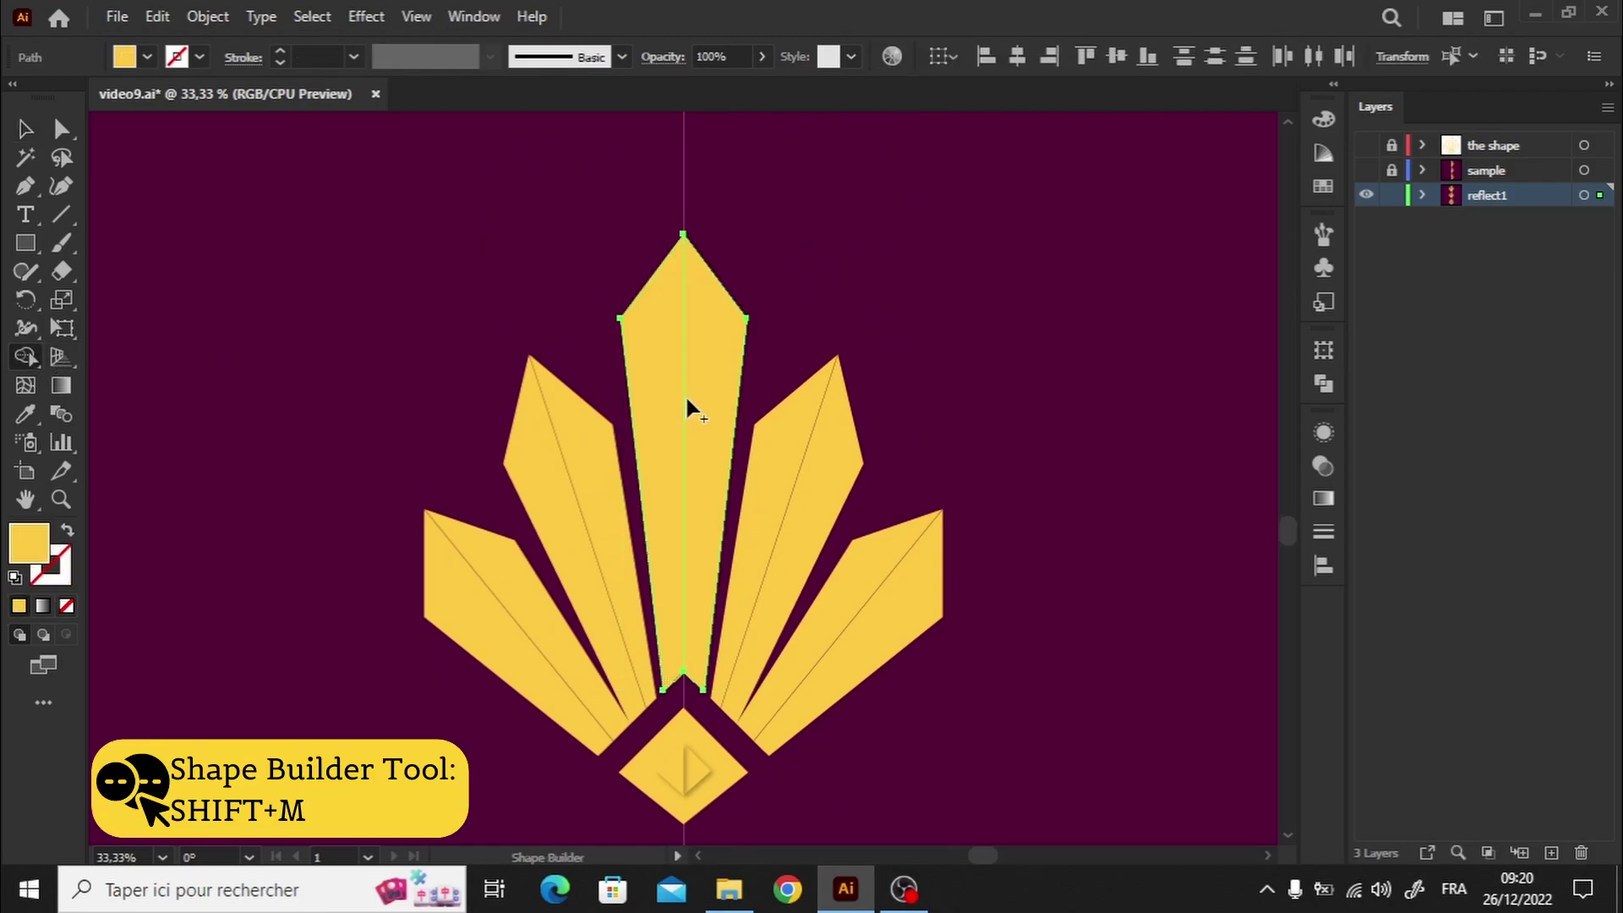
{"action": "left_click_drag", "start_coordinate": [686, 401], "coordinate": [693, 404]}
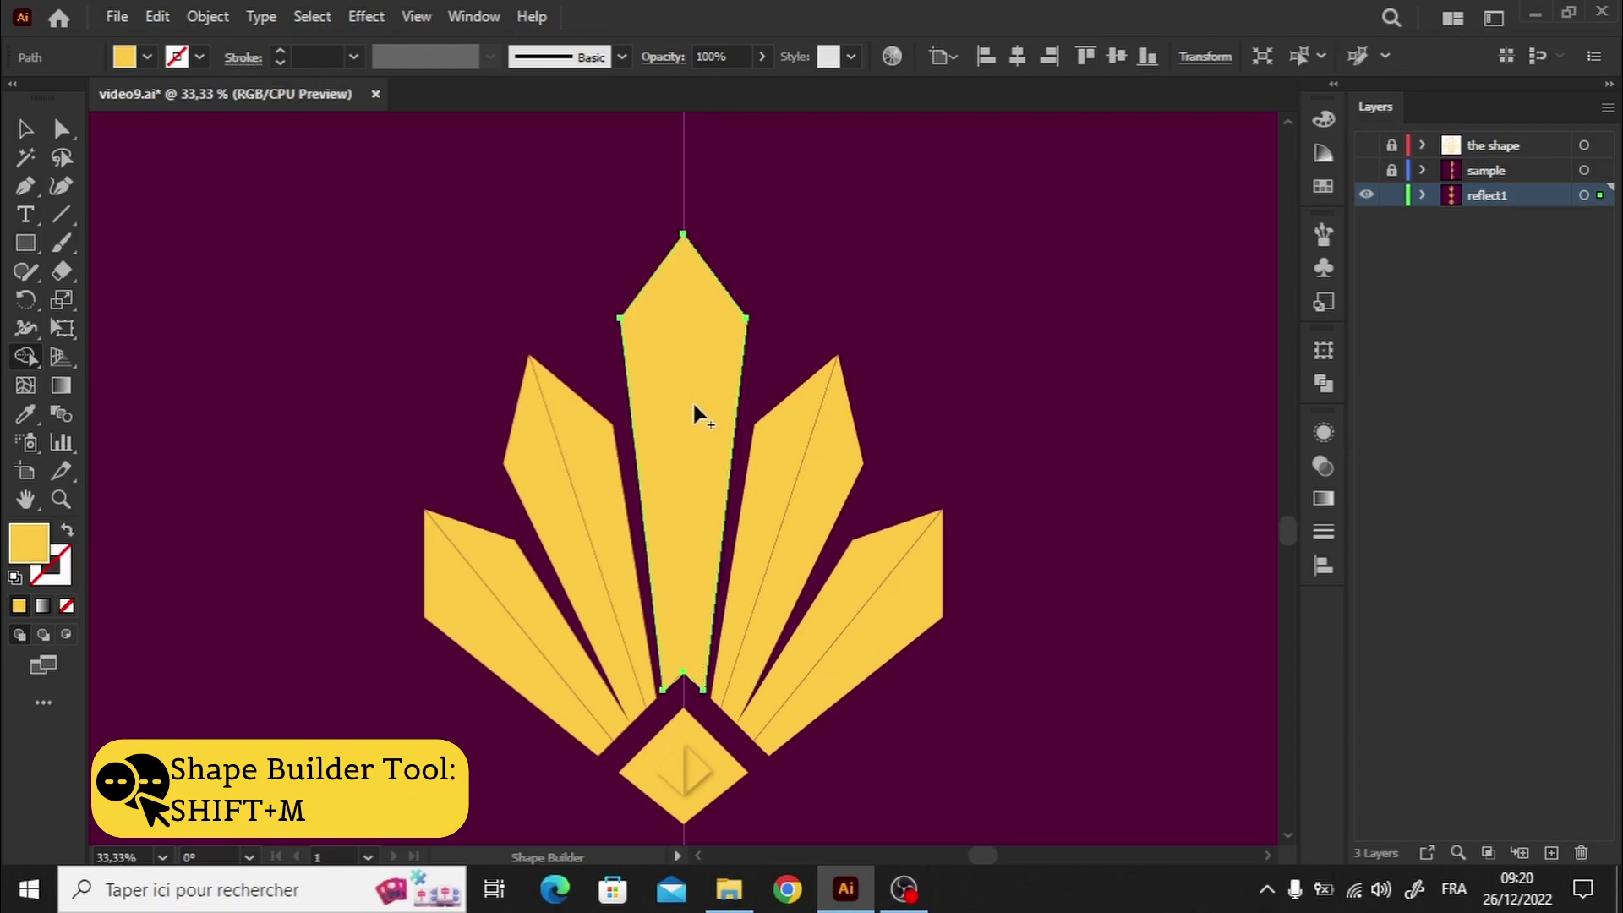
{"action": "left_click", "coordinate": [16, 132]}
{"action": "left_click", "coordinate": [253, 296]}
Select the halves of the bottom flower's diamonds and merge them with the Shape Builder tool.
{"action": "mouse_move", "coordinate": [663, 703]}
{"action": "left_mouse_down"}
{"action": "mouse_move", "coordinate": [707, 782]}
{"action": "mouse_move", "coordinate": [698, 739]}
{"action": "mouse_move", "coordinate": [697, 764]}
{"action": "left_mouse_up"}
{"action": "left_click", "coordinate": [25, 356]}
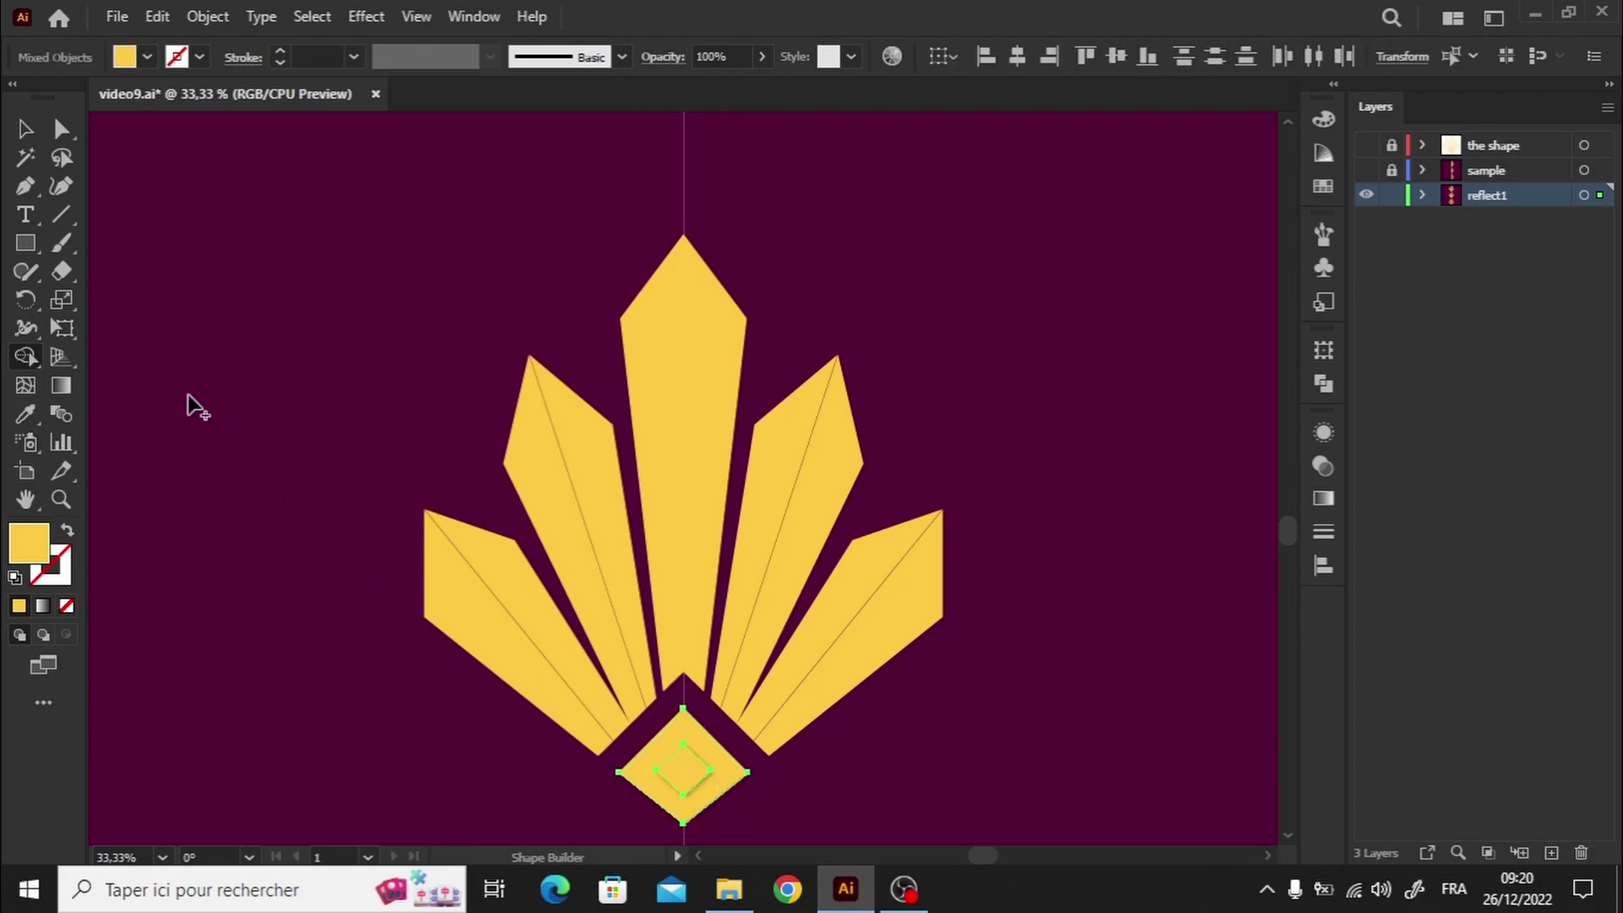
{"action": "left_click", "coordinate": [25, 129]}
{"action": "left_click", "coordinate": [158, 299]}
Draw a vertical line from the bottom flower's tip to the notch at its central petal's base, matching the background's dark purple.
{"action": "left_click", "coordinate": [25, 186]}
{"action": "left_click", "coordinate": [683, 235]}
{"action": "left_click", "coordinate": [683, 672]}
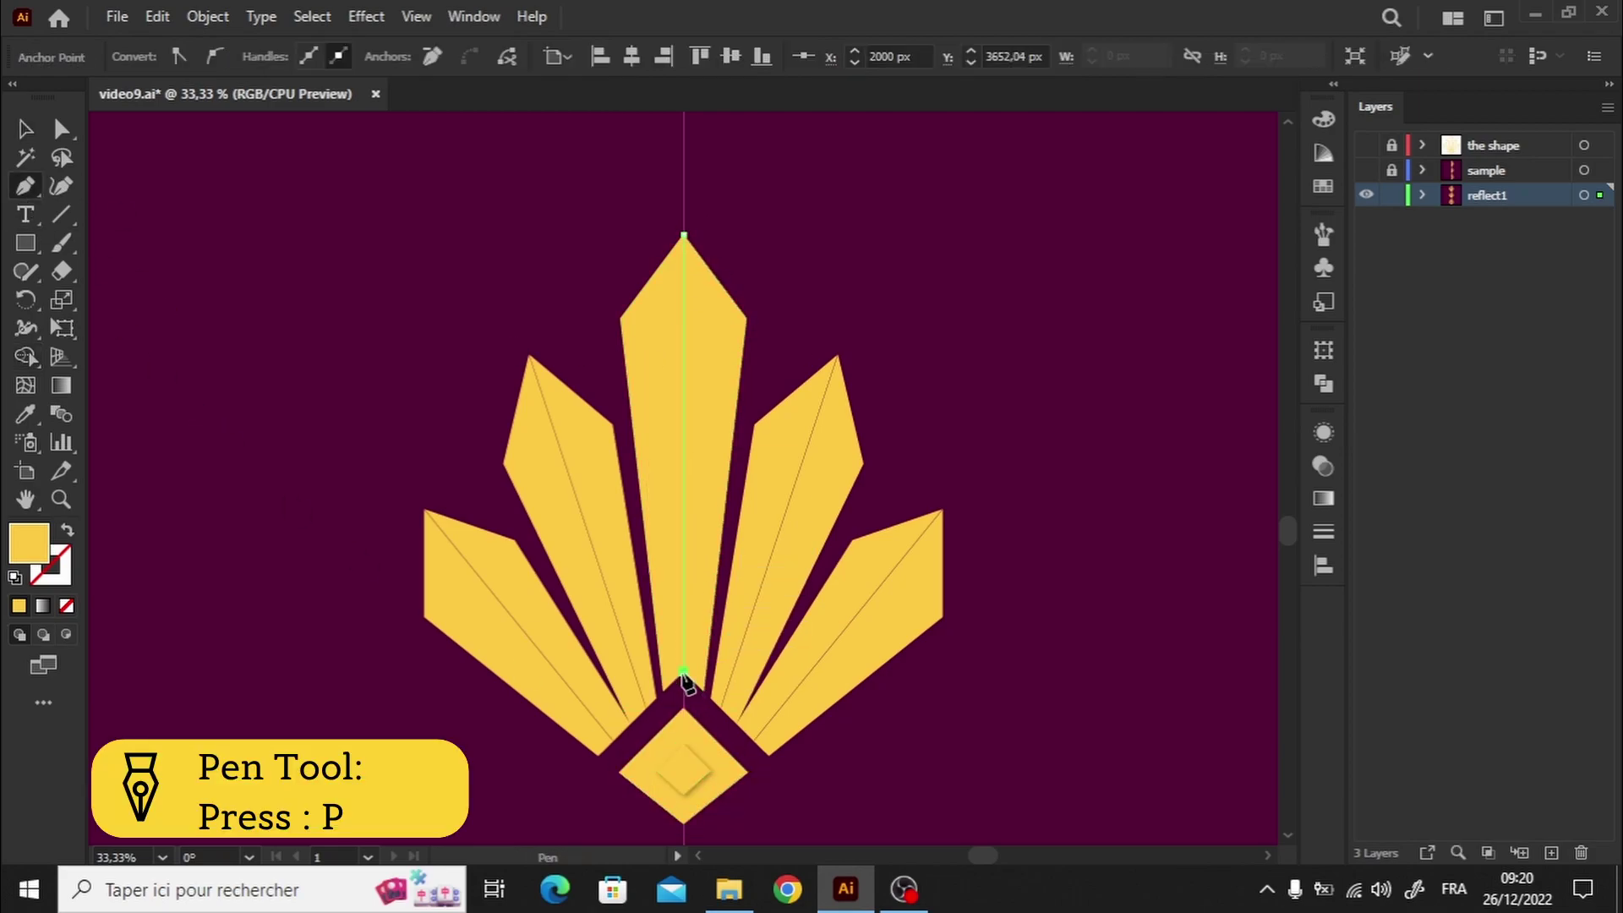
{"action": "left_click", "coordinate": [25, 414]}
{"action": "left_click", "coordinate": [477, 282]}
{"action": "left_click", "coordinate": [26, 130]}
{"action": "left_click", "coordinate": [185, 257]}
{"action": "key", "text": "ctrl+minus"}
{"action": "key", "text": "ctrl+minus"}
{"action": "key", "text": "ctrl+minus"}
{"action": "key", "text": "ctrl+minus"}
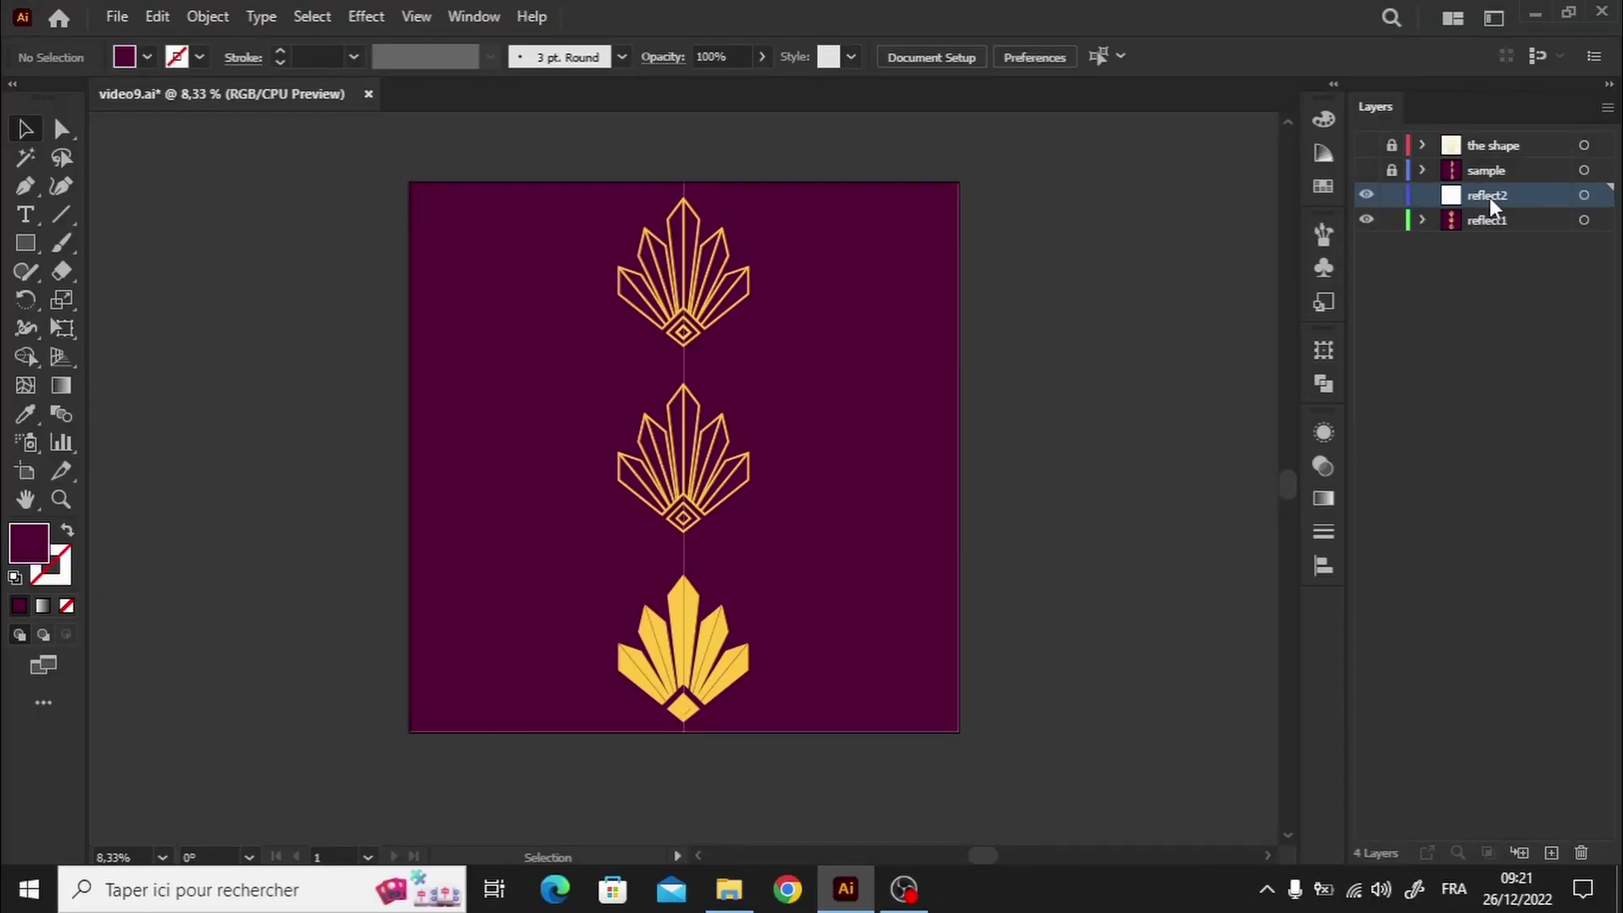
Lock and hide the reflect1 layer, and unlock and show the sample layer.
{"action": "left_click", "coordinate": [1391, 220]}
{"action": "left_click", "coordinate": [1366, 219]}
{"action": "left_click", "coordinate": [1391, 170]}
{"action": "left_click", "coordinate": [1366, 170]}
Copy all artwork of the sample layer into the reflect2 layer, and lock and hide the sample layer.
{"action": "left_click", "coordinate": [1424, 170]}
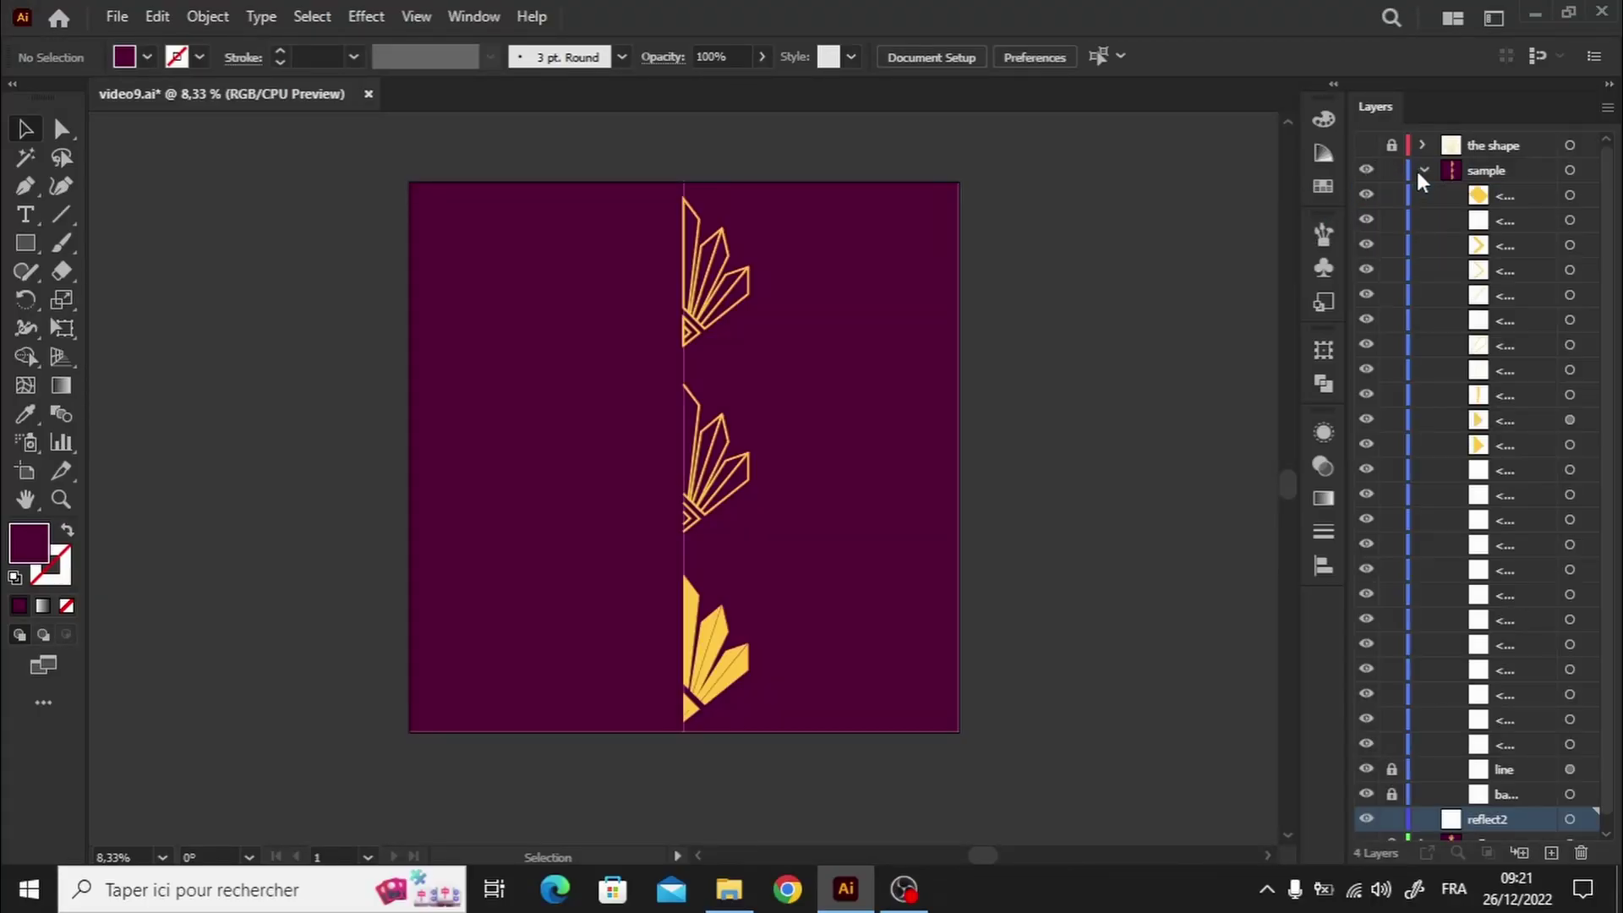
{"action": "left_click", "coordinate": [1570, 769]}
{"action": "left_click", "coordinate": [1570, 794]}
{"action": "left_click", "coordinate": [1183, 212]}
{"action": "left_click", "coordinate": [1424, 170]}
{"action": "left_click_drag", "start_coordinate": [911, 159], "coordinate": [499, 777]}
{"action": "left_click", "coordinate": [972, 617]}
{"action": "left_click", "coordinate": [1583, 170]}
{"action": "left_click_drag", "start_coordinate": [1600, 169], "coordinate": [1599, 201]}
{"action": "left_click", "coordinate": [1391, 170]}
{"action": "left_click", "coordinate": [1366, 170]}
{"action": "left_click", "coordinate": [1115, 283]}
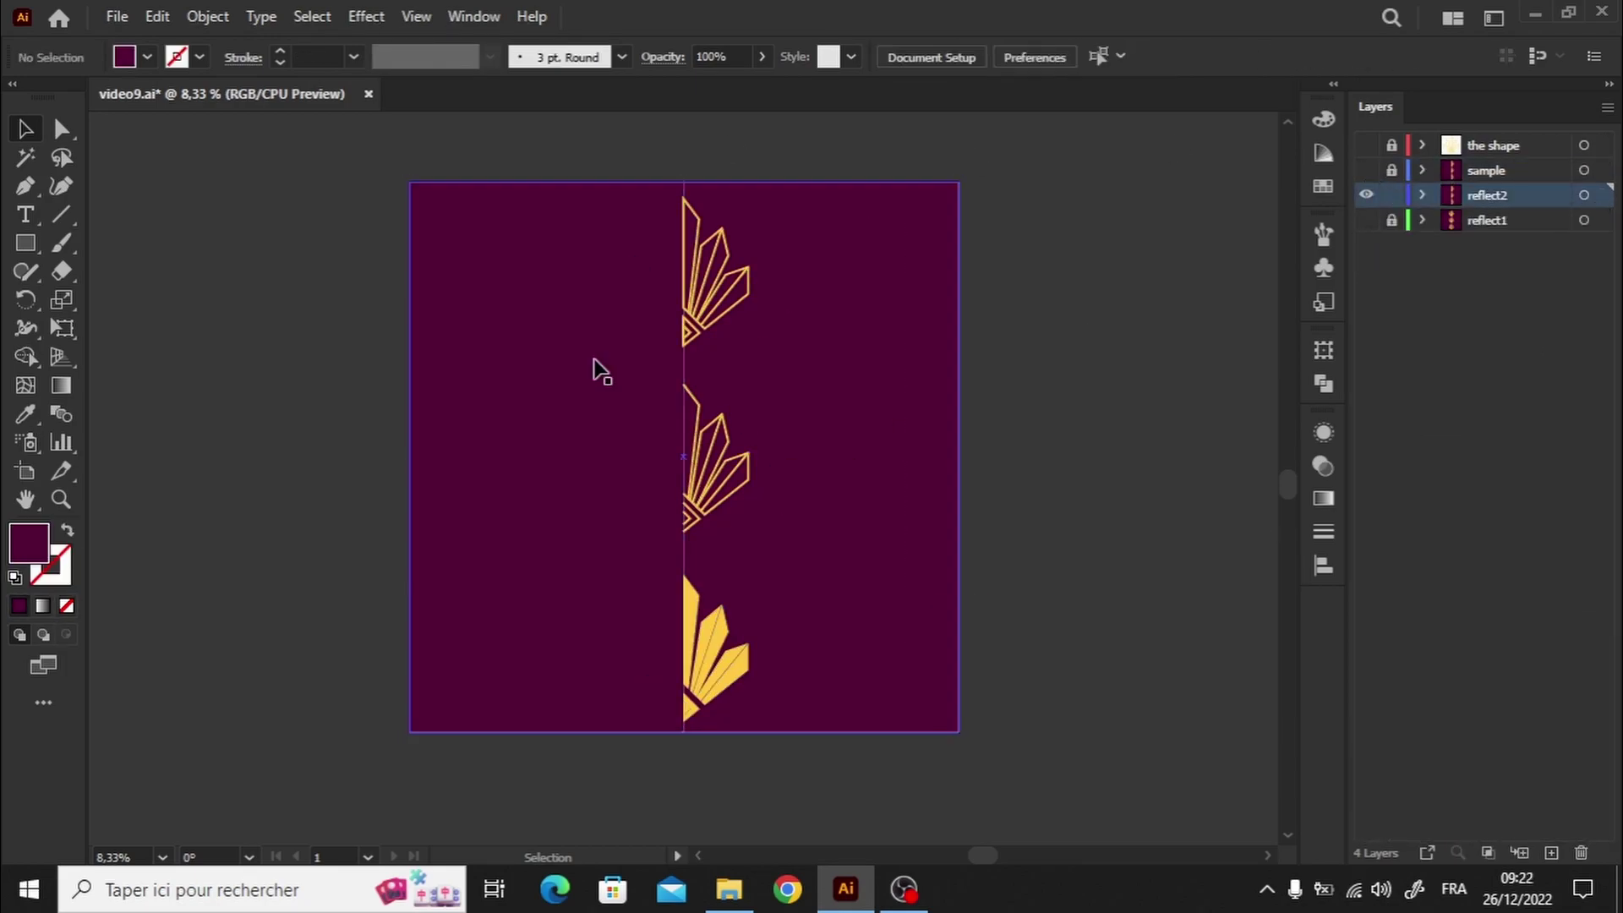
Lock the purple background and the vertical center line in the reflect2 layer.
{"action": "left_click", "coordinate": [879, 331]}
{"action": "left_click", "coordinate": [683, 362], "text": "shift"}
{"action": "key", "text": "ctrl+2"}
Reflect a copy of all three half flowers across the vertical axis at the top flower's uppermost tip.
{"action": "left_click_drag", "start_coordinate": [775, 177], "coordinate": [572, 786]}
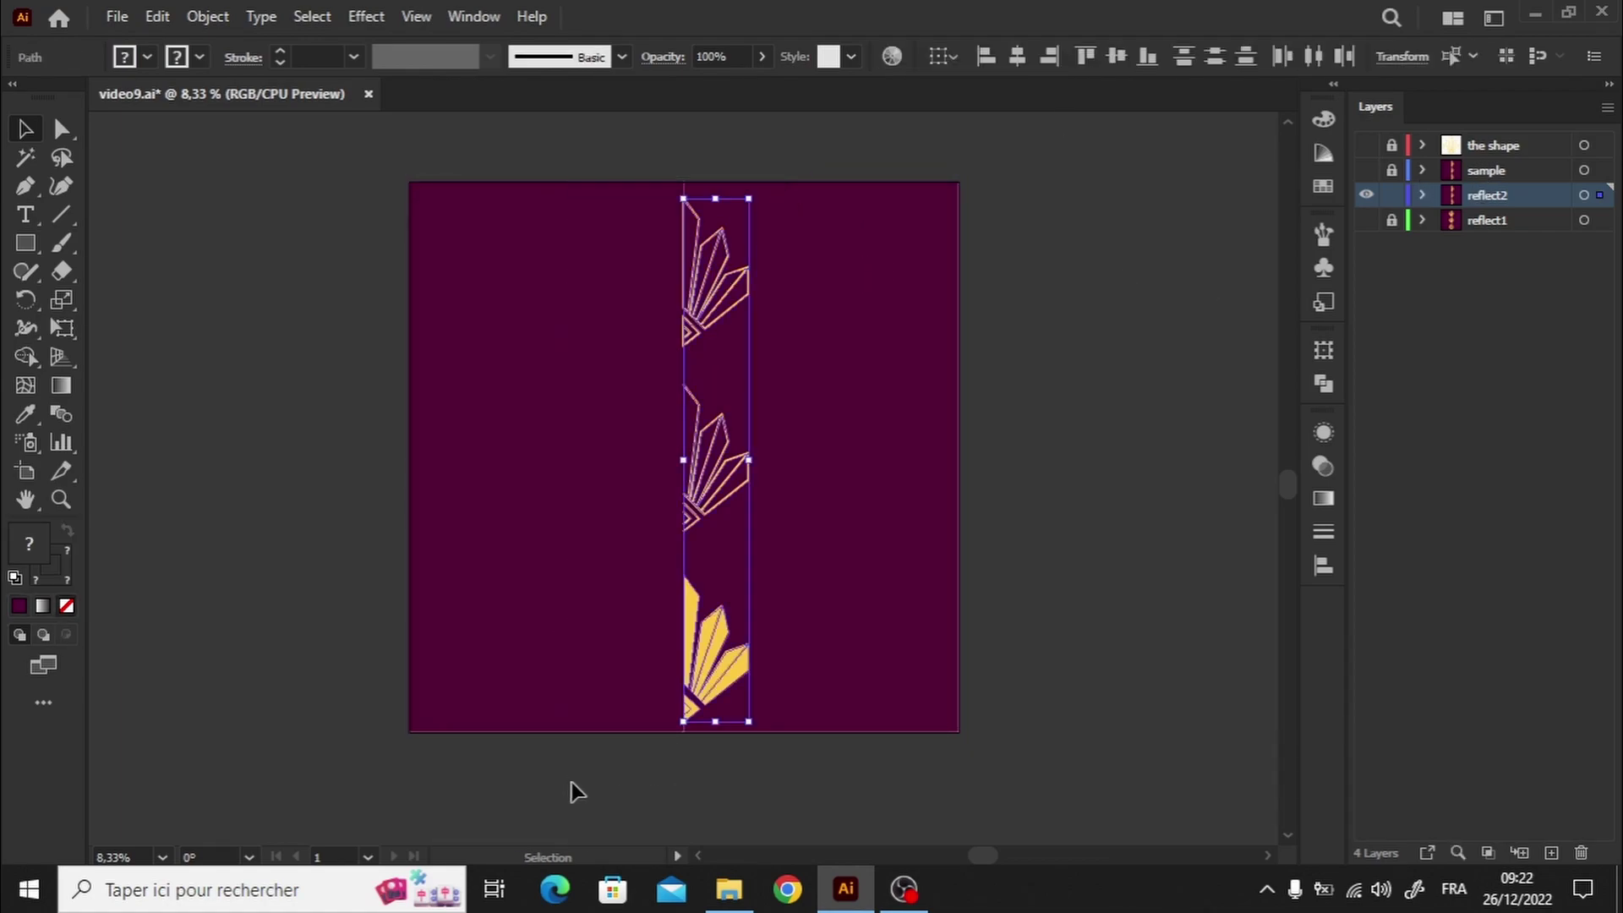
{"action": "left_click", "coordinate": [27, 302]}
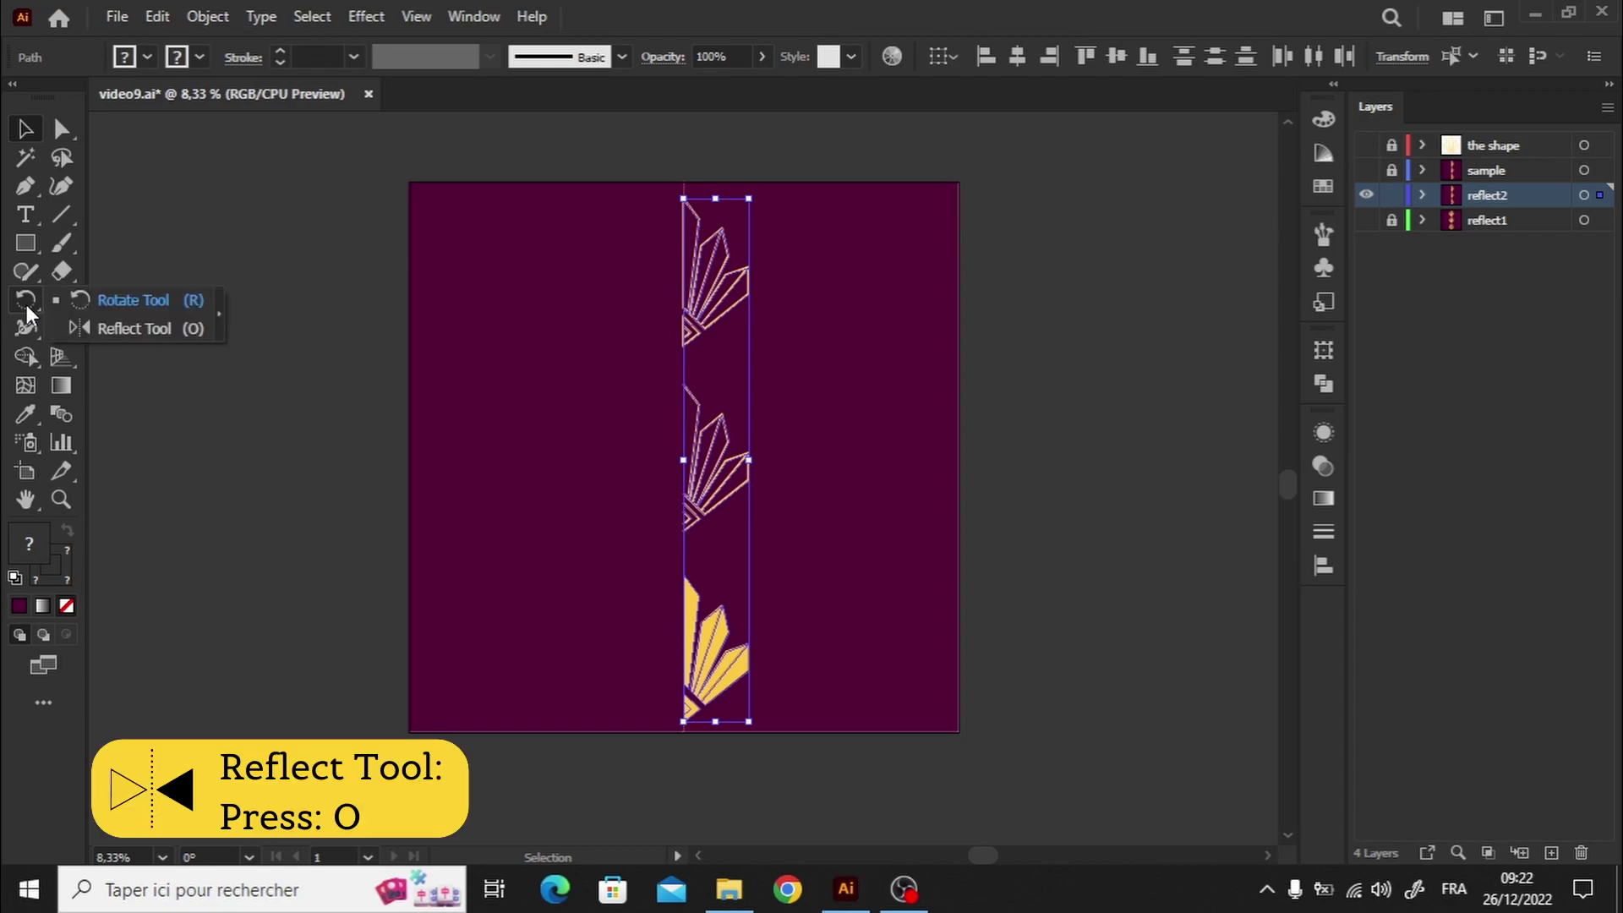
{"action": "left_click", "coordinate": [147, 328]}
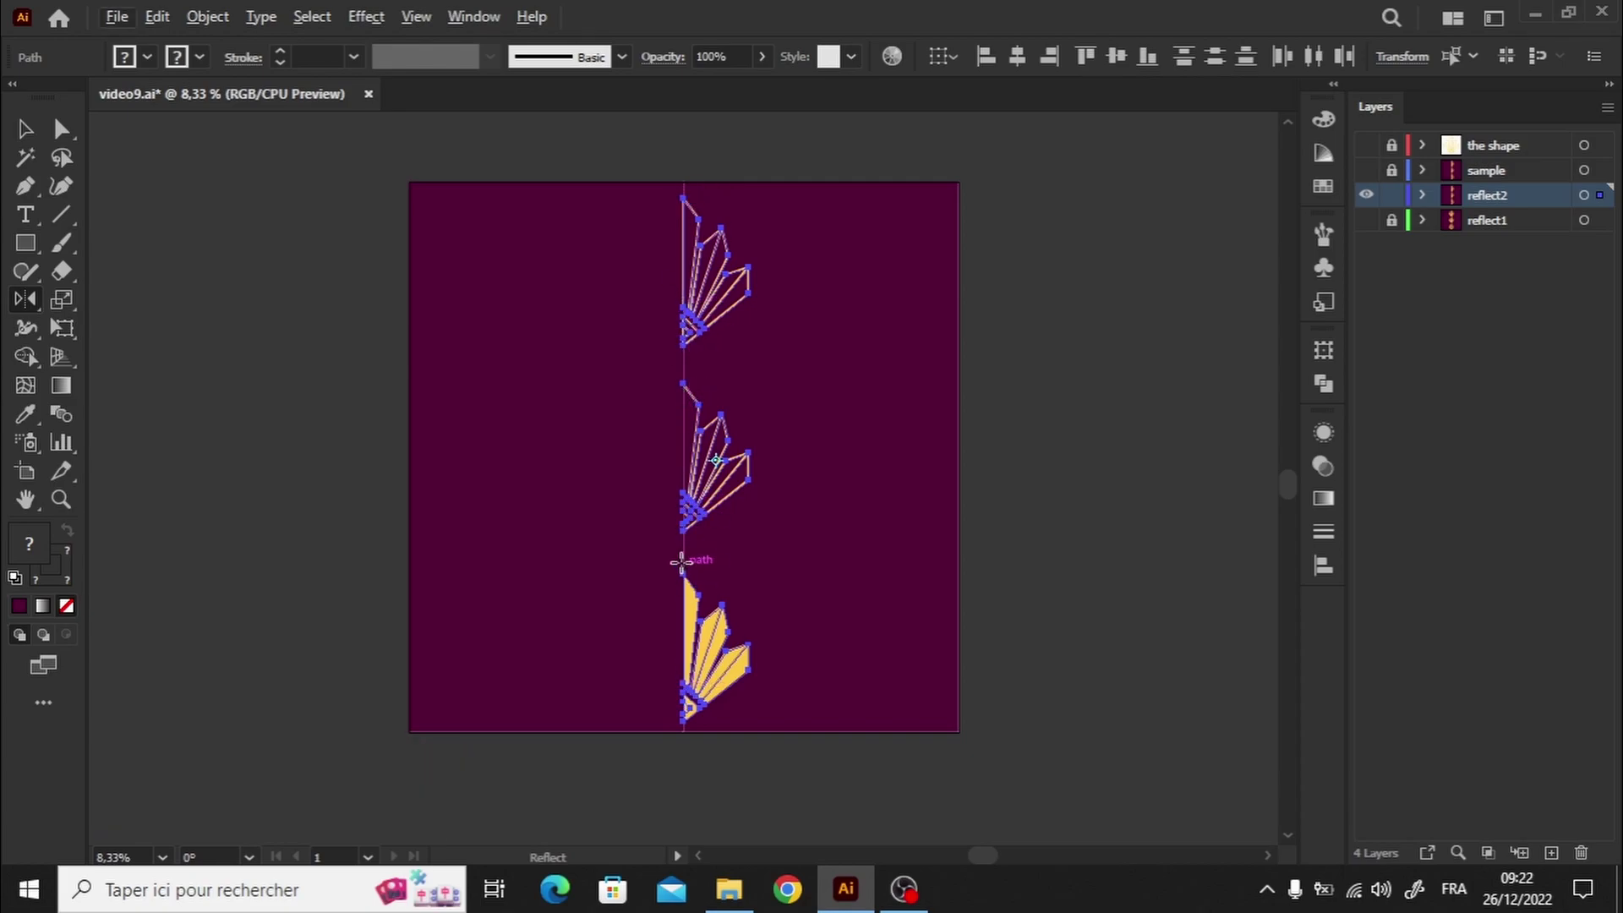
{"action": "key", "text": "ctrl+plus"}
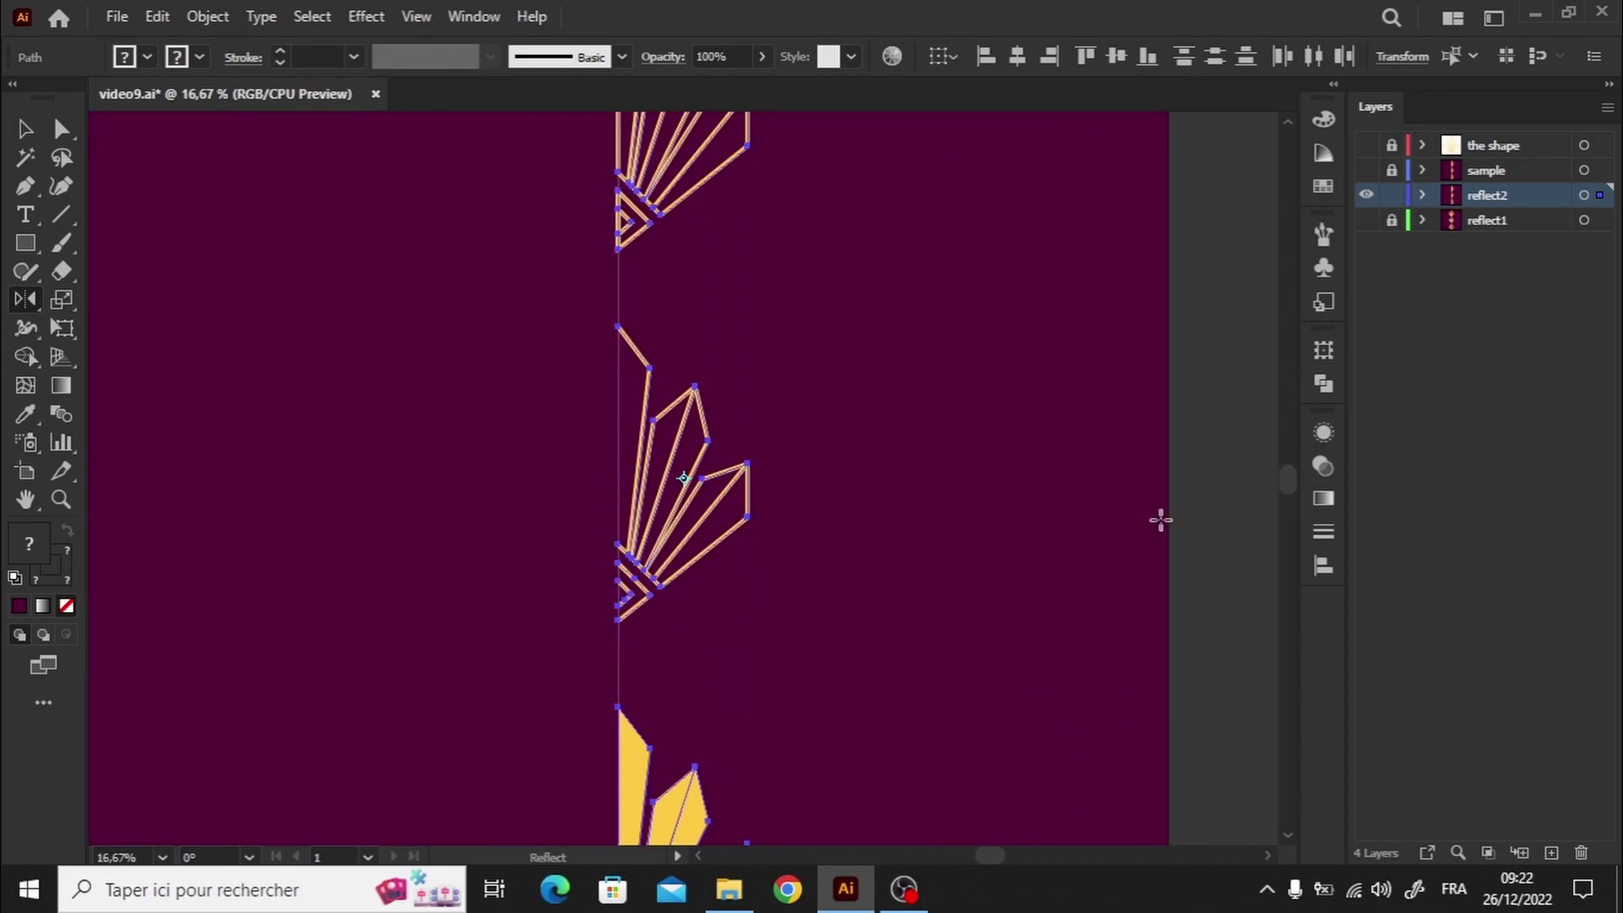
{"action": "left_click_drag", "start_coordinate": [1288, 473], "coordinate": [1283, 440]}
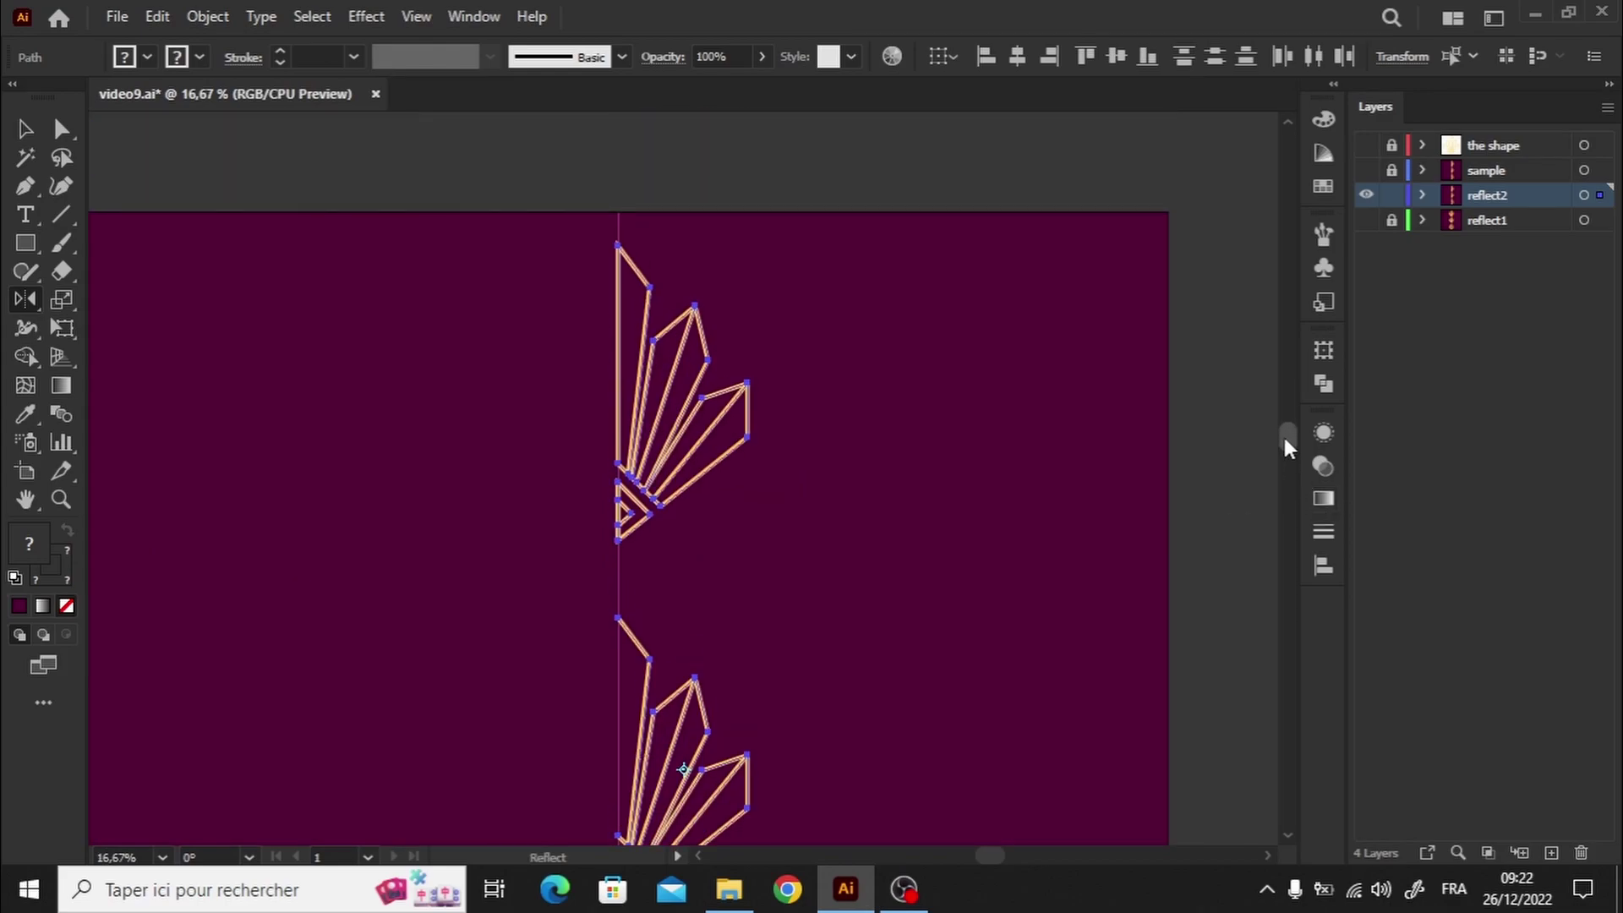
{"action": "left_click", "coordinate": [618, 246], "text": "alt"}
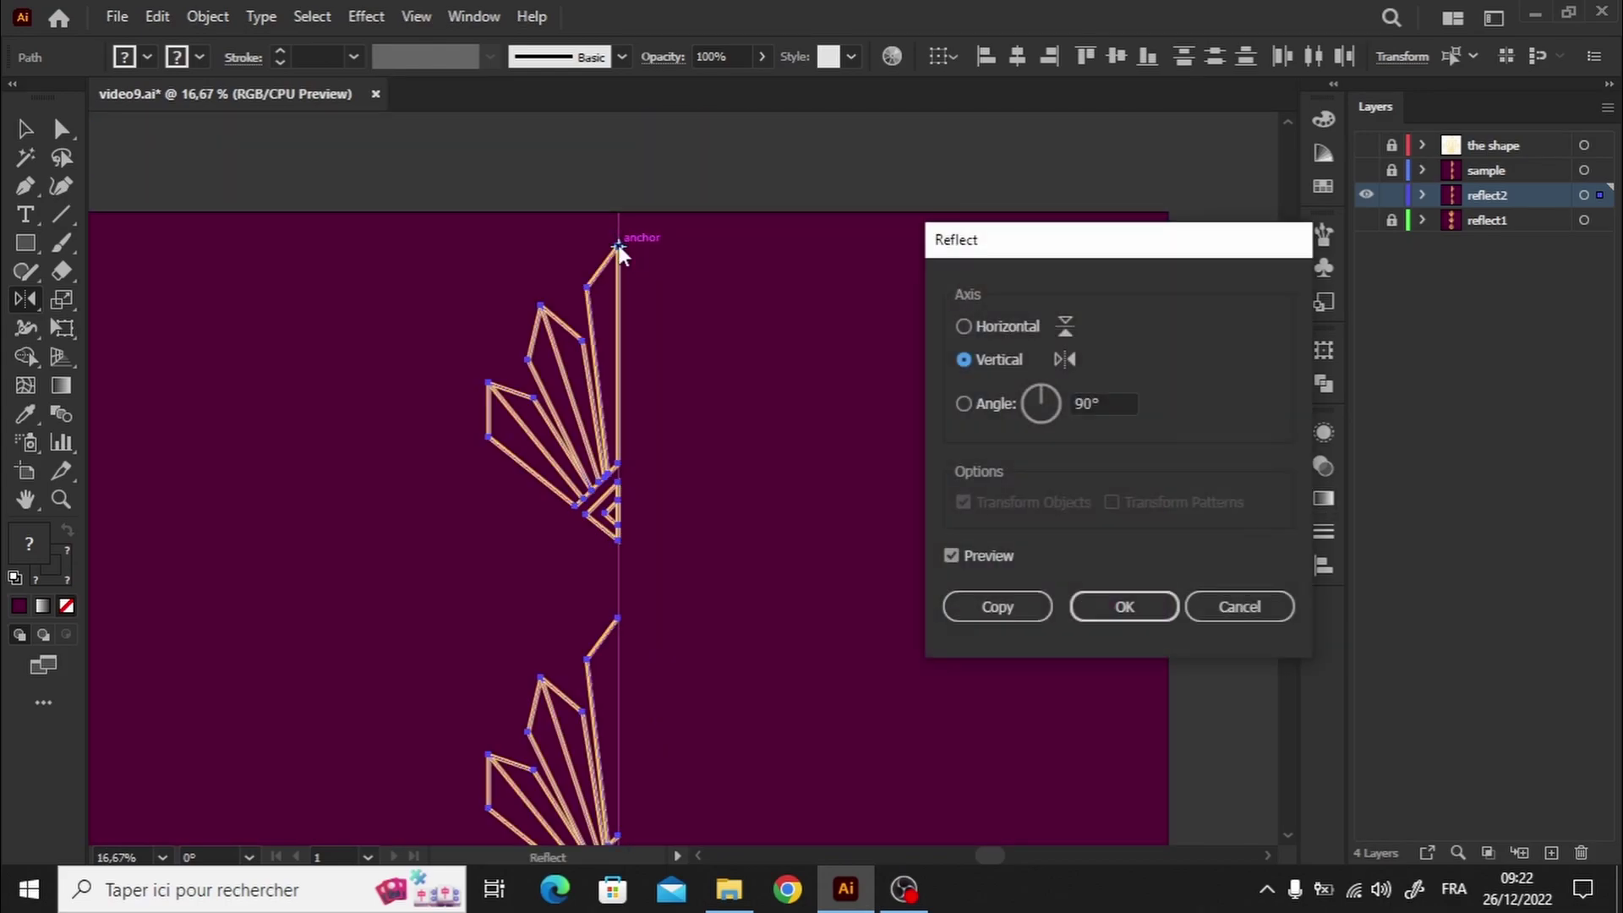
{"action": "left_click", "coordinate": [997, 606]}
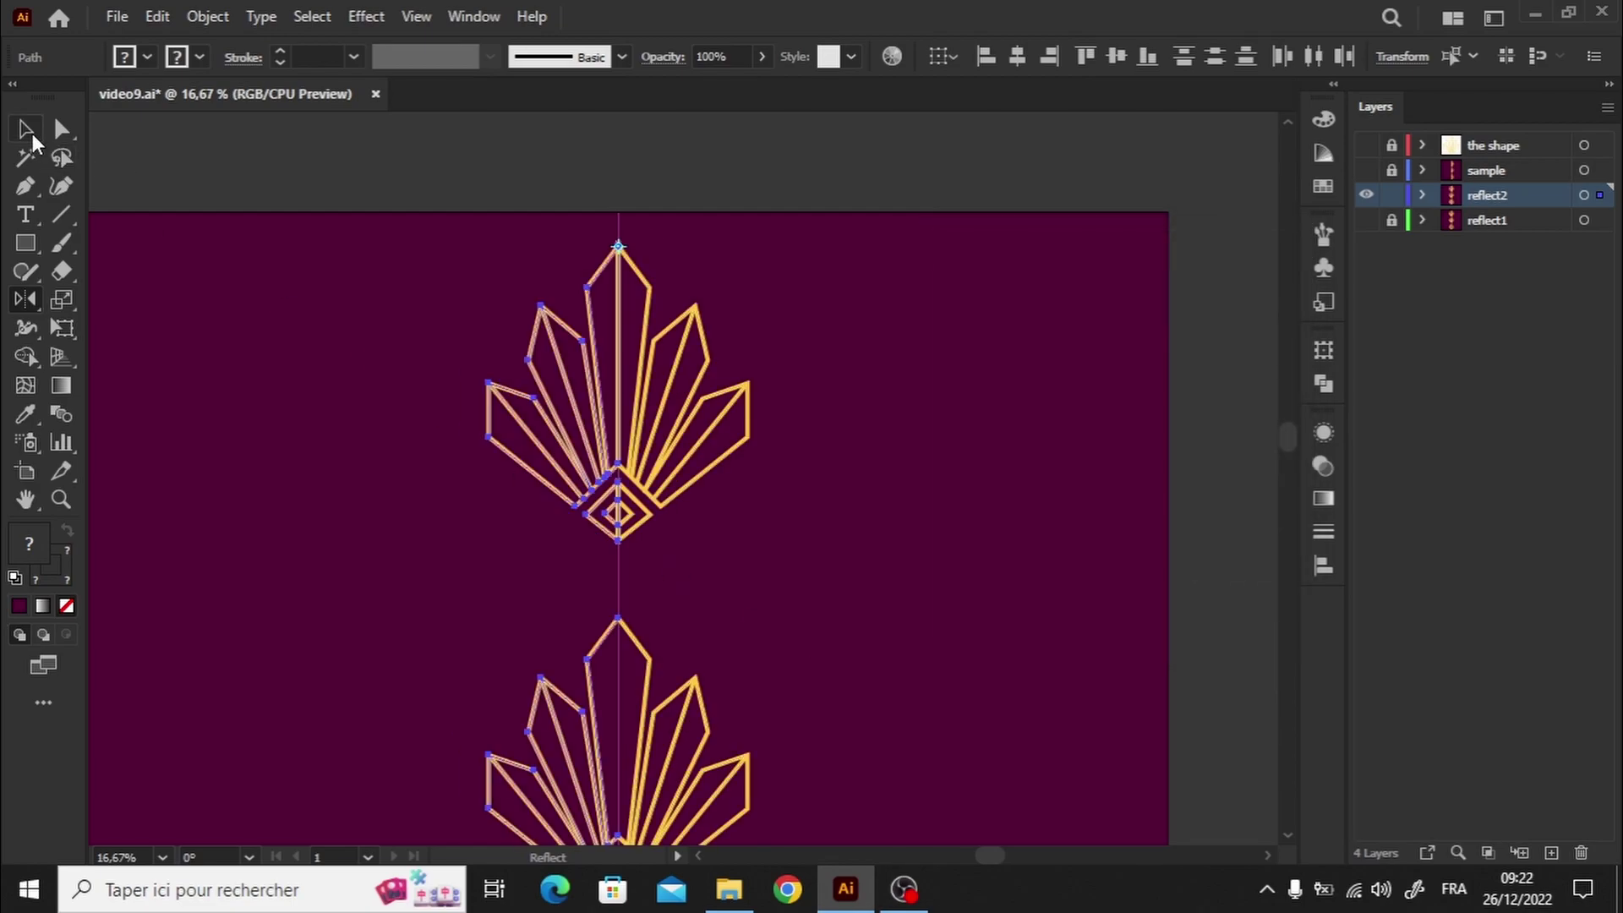
{"action": "left_click", "coordinate": [25, 129]}
{"action": "left_click", "coordinate": [519, 275]}
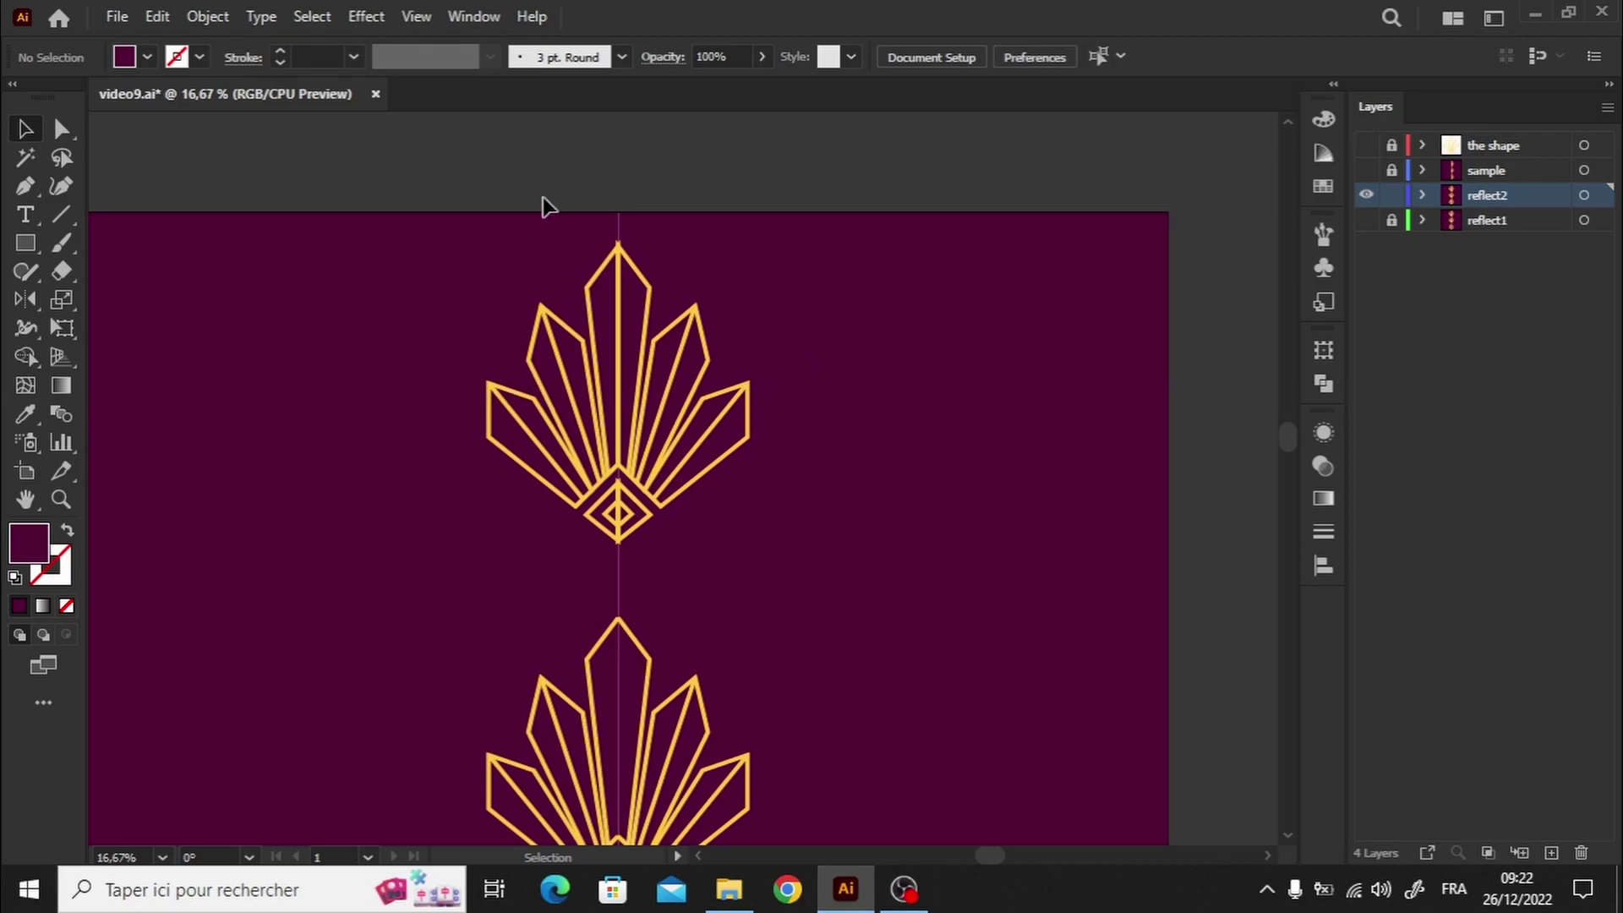
Merge the halves of the top flower's central petal and diamonds with the Shape Builder tool.
{"action": "left_click_drag", "start_coordinate": [541, 206], "coordinate": [734, 551]}
{"action": "key", "text": "ctrl+plus"}
{"action": "key", "text": "ctrl+plus"}
{"action": "left_click", "coordinate": [25, 356]}
{"action": "left_click_drag", "start_coordinate": [655, 436], "coordinate": [703, 430]}
{"action": "mouse_move", "coordinate": [665, 684]}
{"action": "left_mouse_down"}
{"action": "mouse_move", "coordinate": [704, 688]}
{"action": "mouse_move", "coordinate": [696, 719]}
{"action": "left_mouse_up"}
{"action": "key", "text": "v"}
{"action": "left_click", "coordinate": [211, 344]}
Draw a vertical line from the top flower's uppermost tip down to the apex above its diamonds.
{"action": "left_click", "coordinate": [27, 186]}
{"action": "left_click", "coordinate": [683, 183]}
{"action": "left_click", "coordinate": [683, 184]}
{"action": "left_click", "coordinate": [683, 630]}
{"action": "key", "text": "v"}
{"action": "left_click", "coordinate": [301, 319]}
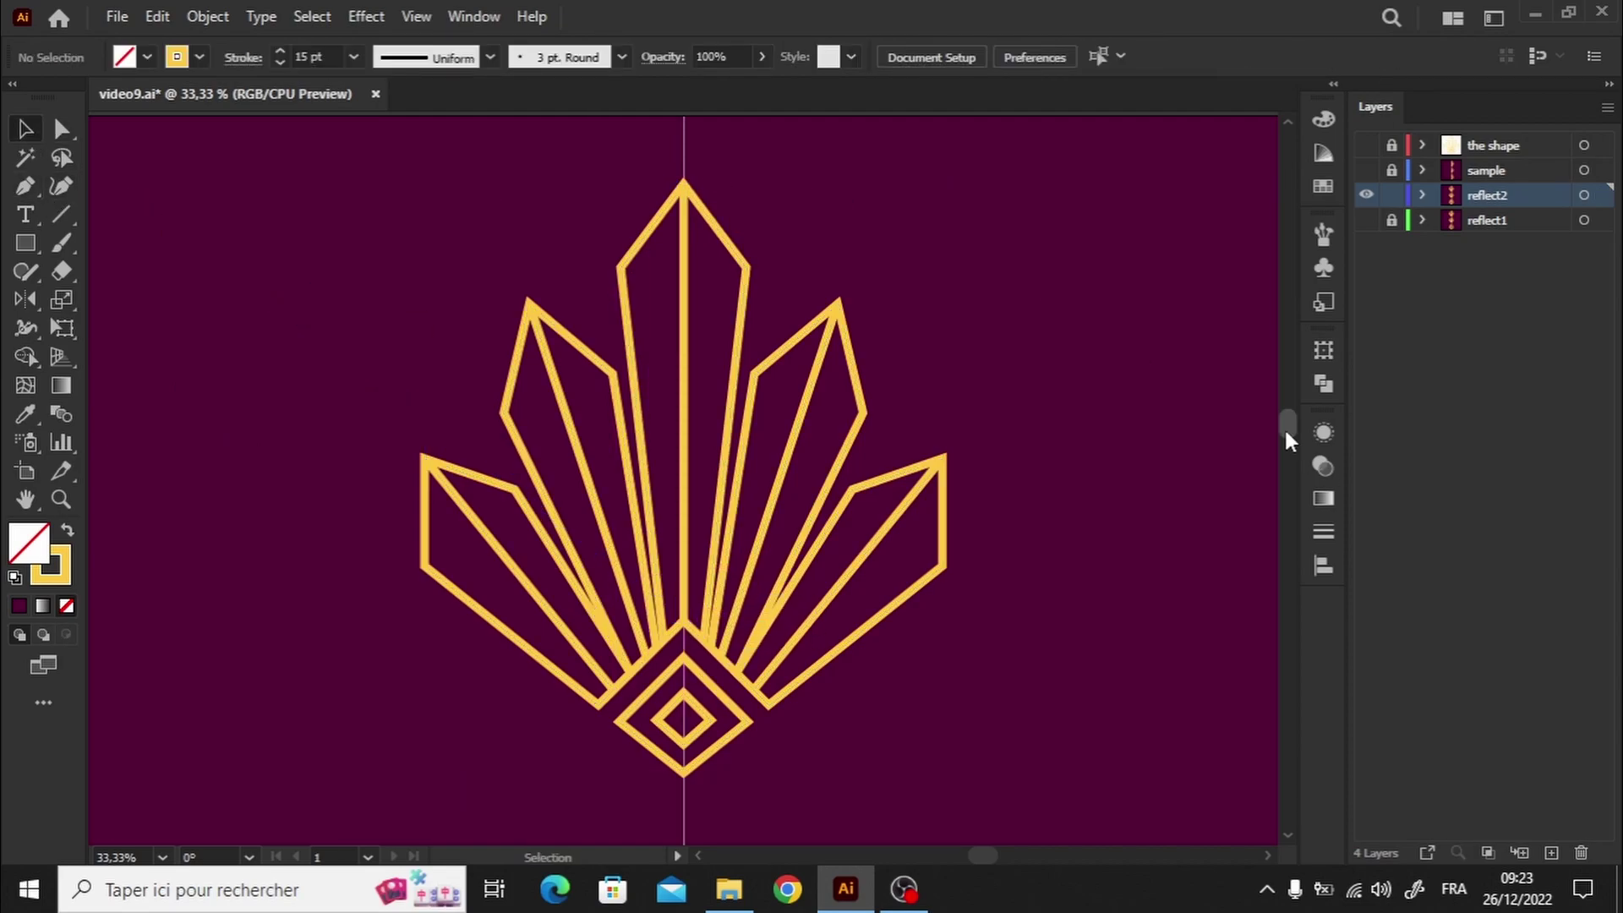
Merge the halves of the middle flower's central petal and diamonds with the Shape Builder tool.
{"action": "left_click_drag", "start_coordinate": [1285, 440], "coordinate": [1289, 477]}
{"action": "left_click_drag", "start_coordinate": [580, 217], "coordinate": [835, 775]}
{"action": "left_click", "coordinate": [26, 355]}
{"action": "left_click", "coordinate": [686, 747]}
Draw a vertical line from the middle flower's uppermost tip down to the apex above its diamonds.
{"action": "left_click", "coordinate": [26, 186]}
{"action": "left_click", "coordinate": [683, 216]}
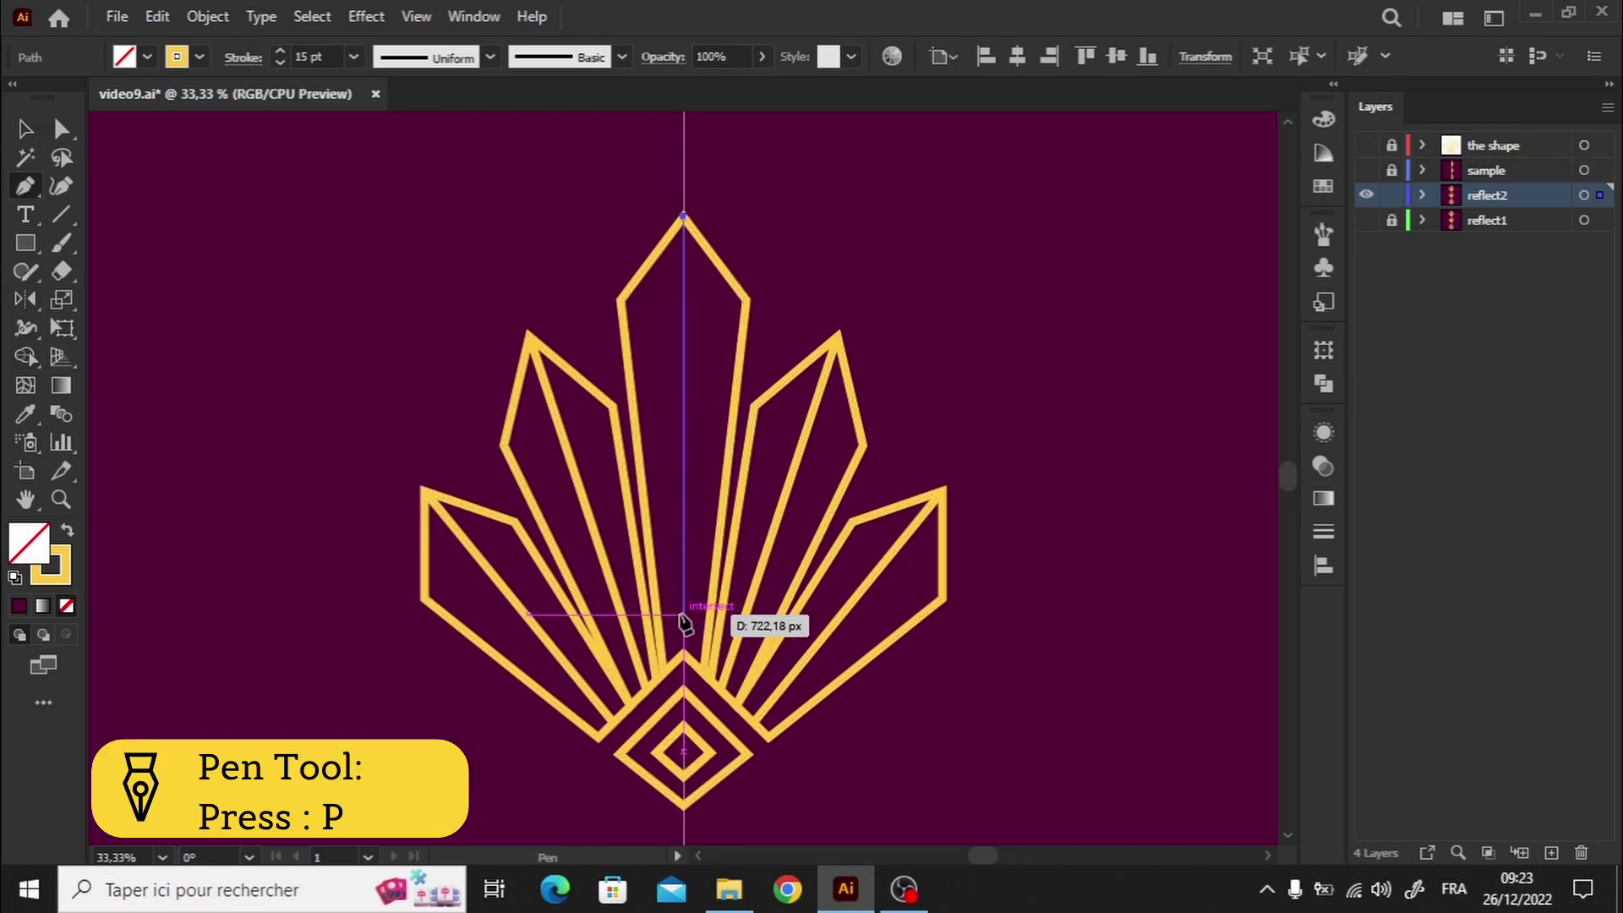
{"action": "left_click", "coordinate": [683, 652]}
{"action": "left_click", "coordinate": [26, 130]}
{"action": "left_click", "coordinate": [1093, 323]}
Merge the halves of the bottom flower's filled central petal and diamonds with the Shape Builder tool.
{"action": "left_click_drag", "start_coordinate": [1288, 476], "coordinate": [1289, 534]}
{"action": "left_click", "coordinate": [728, 317]}
{"action": "left_click", "coordinate": [668, 737], "text": "shift"}
{"action": "left_click", "coordinate": [25, 358]}
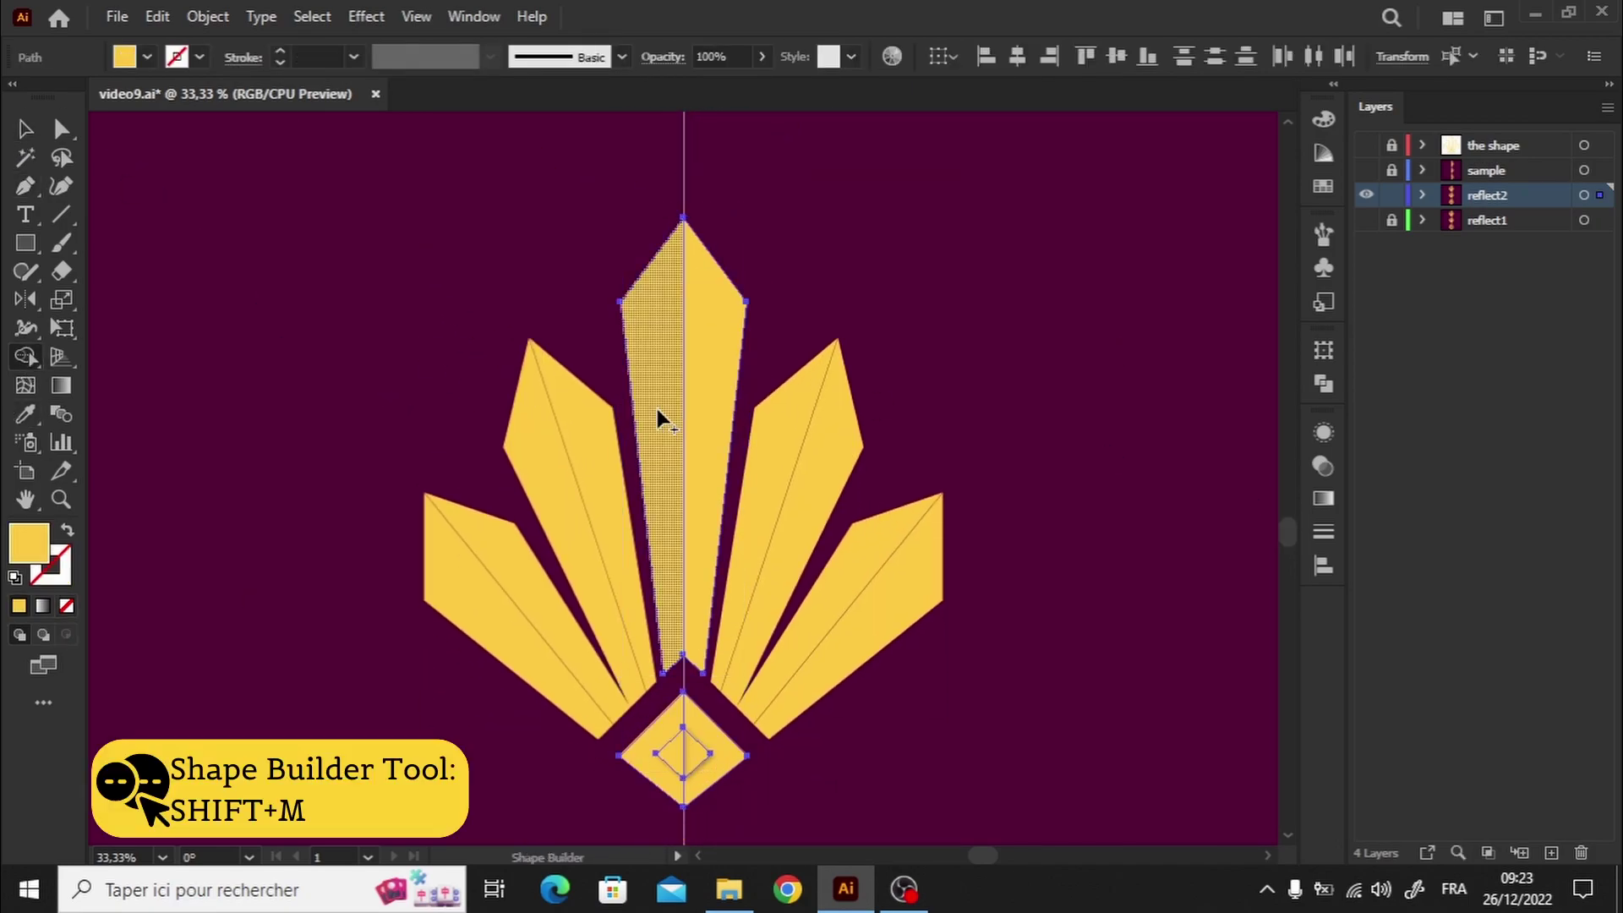
{"action": "left_click", "coordinate": [688, 723]}
Draw a vertical line from the bottom flower's tip to its central petal's base notch and start the Eyedropper for its color.
{"action": "key", "text": "p"}
{"action": "left_click", "coordinate": [684, 219]}
{"action": "left_click", "coordinate": [683, 655]}
{"action": "key", "text": "i"}
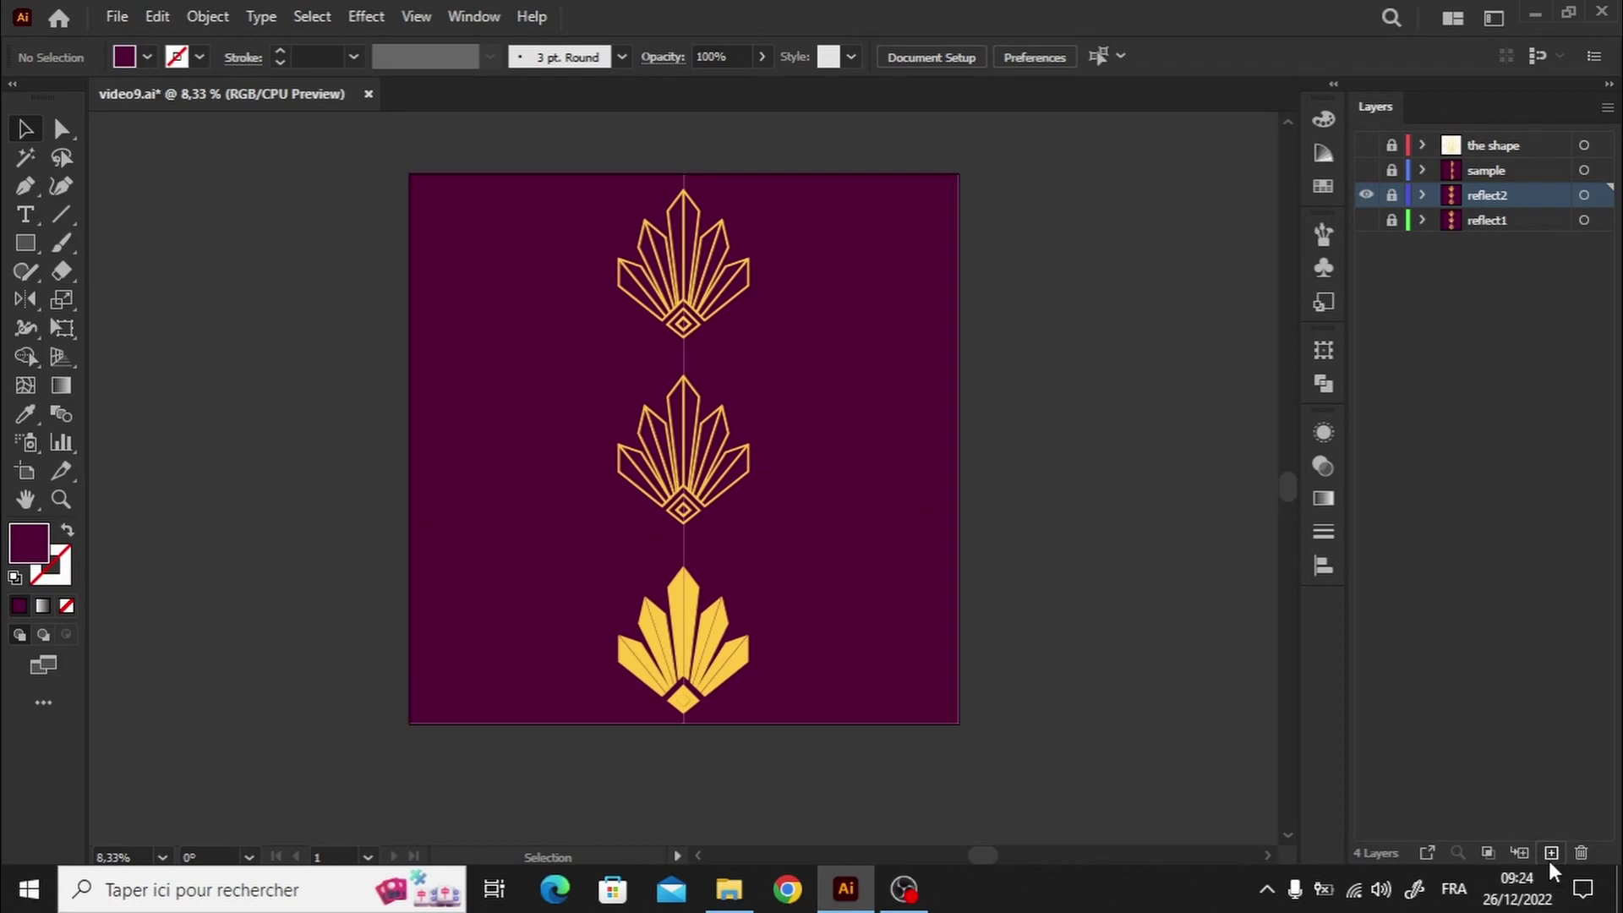
Create a layer named miror with reflect2 hidden, and copy the sample layer's artwork into it.
{"action": "left_click", "coordinate": [1551, 852]}
{"action": "double_click", "coordinate": [1494, 194]}
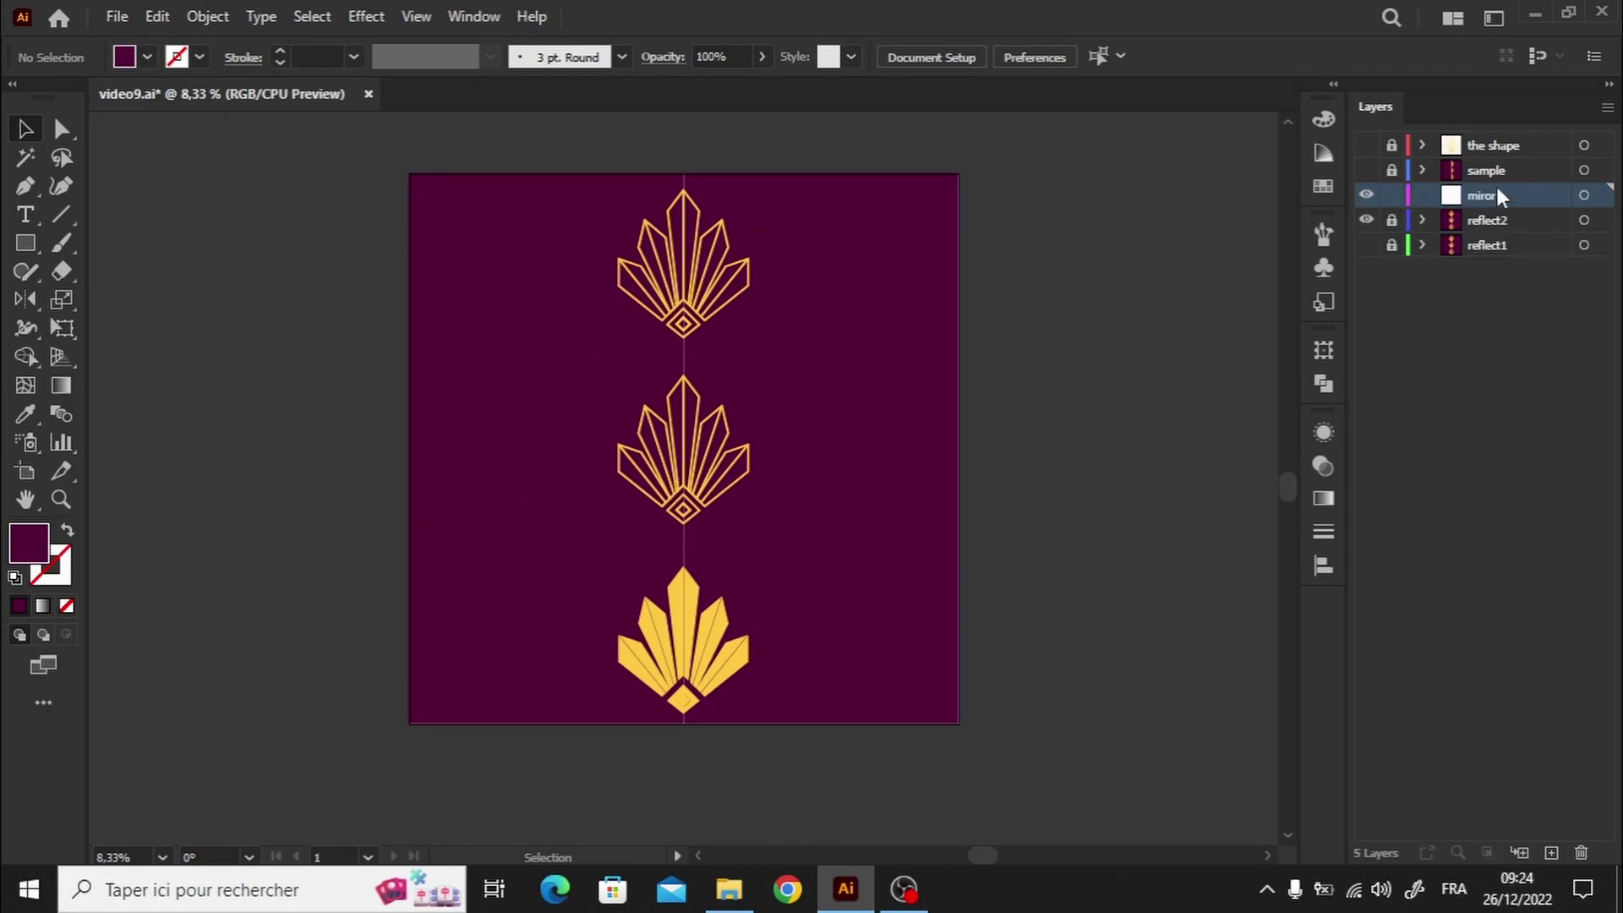
{"action": "left_click", "coordinate": [1366, 220]}
{"action": "left_click", "coordinate": [1392, 170]}
{"action": "left_click", "coordinate": [1366, 170]}
{"action": "left_click", "coordinate": [623, 723]}
{"action": "left_click_drag", "start_coordinate": [1594, 170], "coordinate": [1603, 195]}
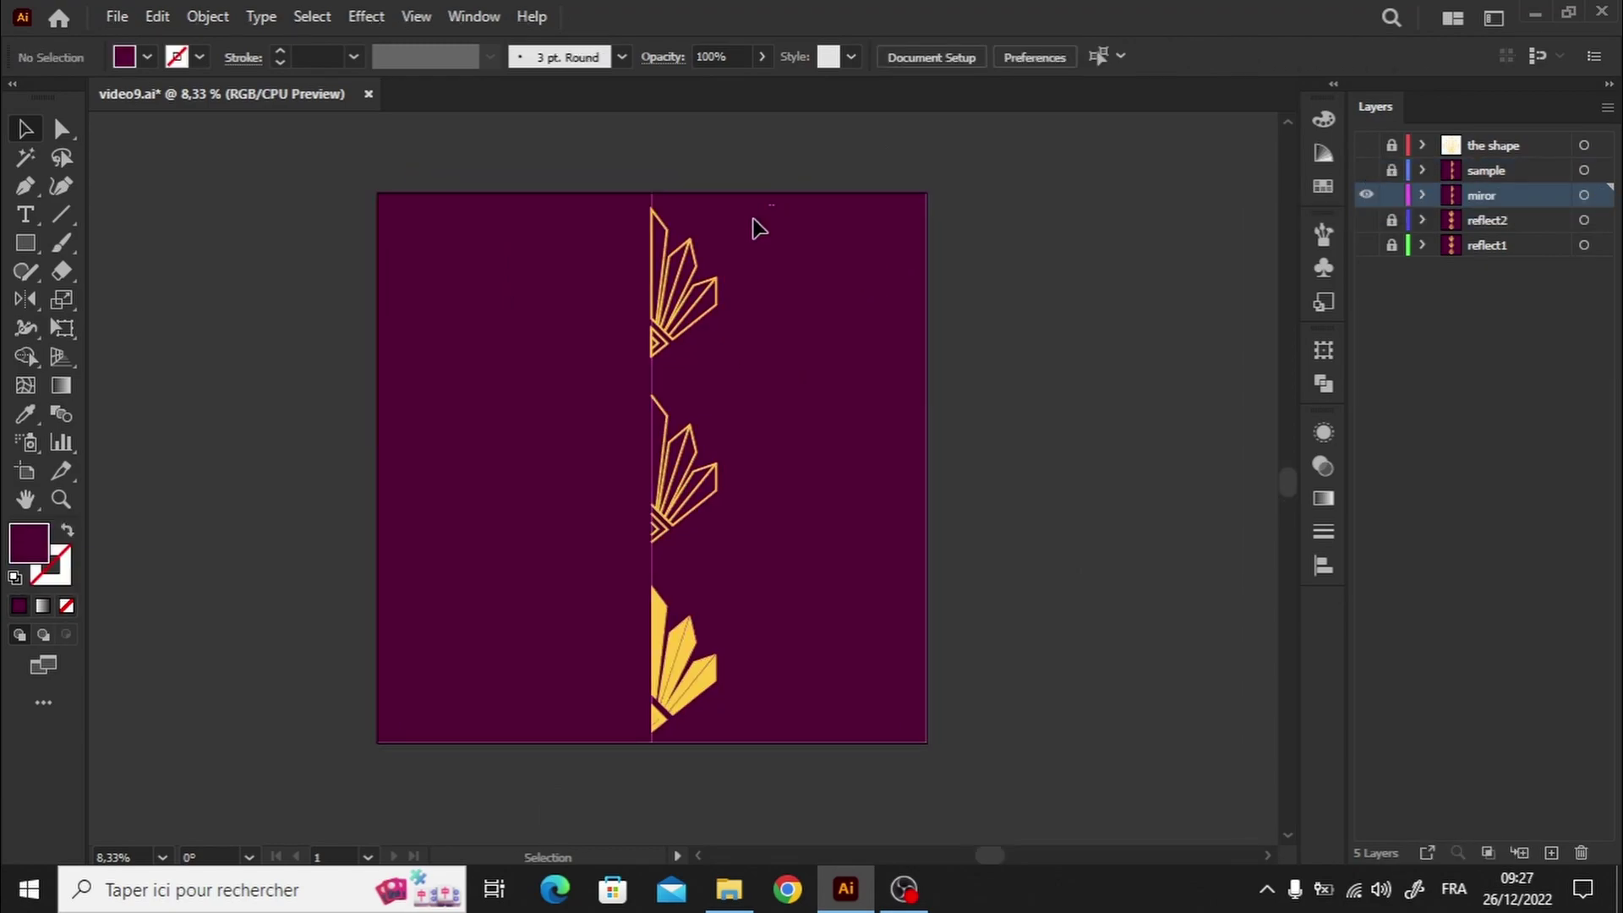
Select all three half flowers in the miror layer and apply a Mirror repeat to them.
{"action": "left_click_drag", "start_coordinate": [773, 203], "coordinate": [585, 765]}
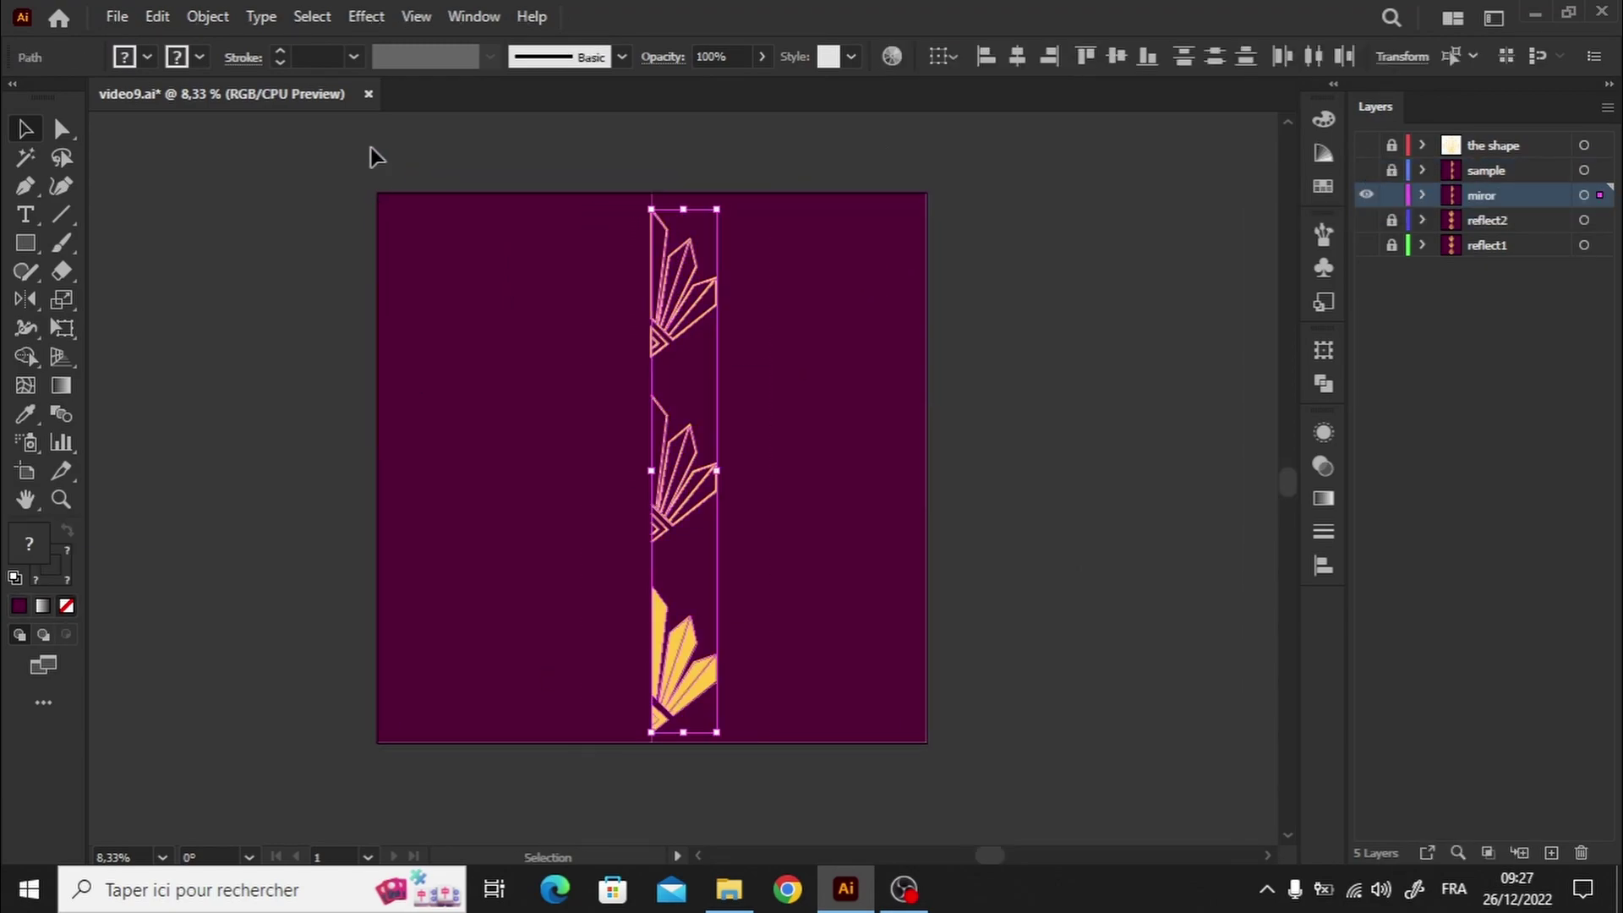
{"action": "left_click", "coordinate": [192, 17]}
{"action": "mouse_move", "coordinate": [370, 660]}
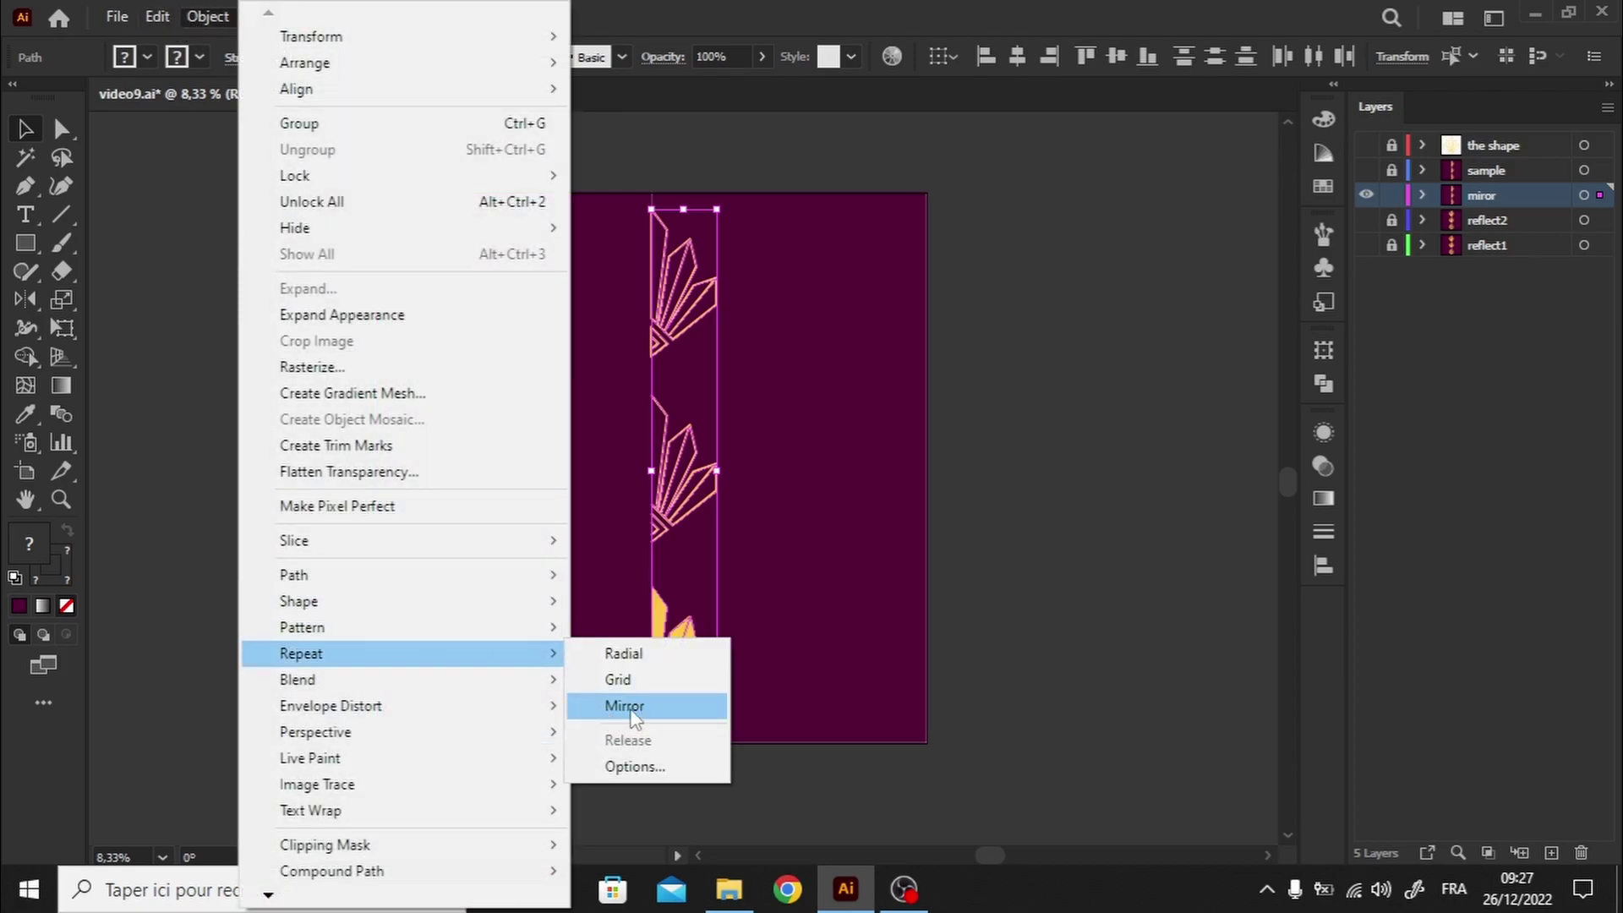
{"action": "left_click", "coordinate": [629, 718]}
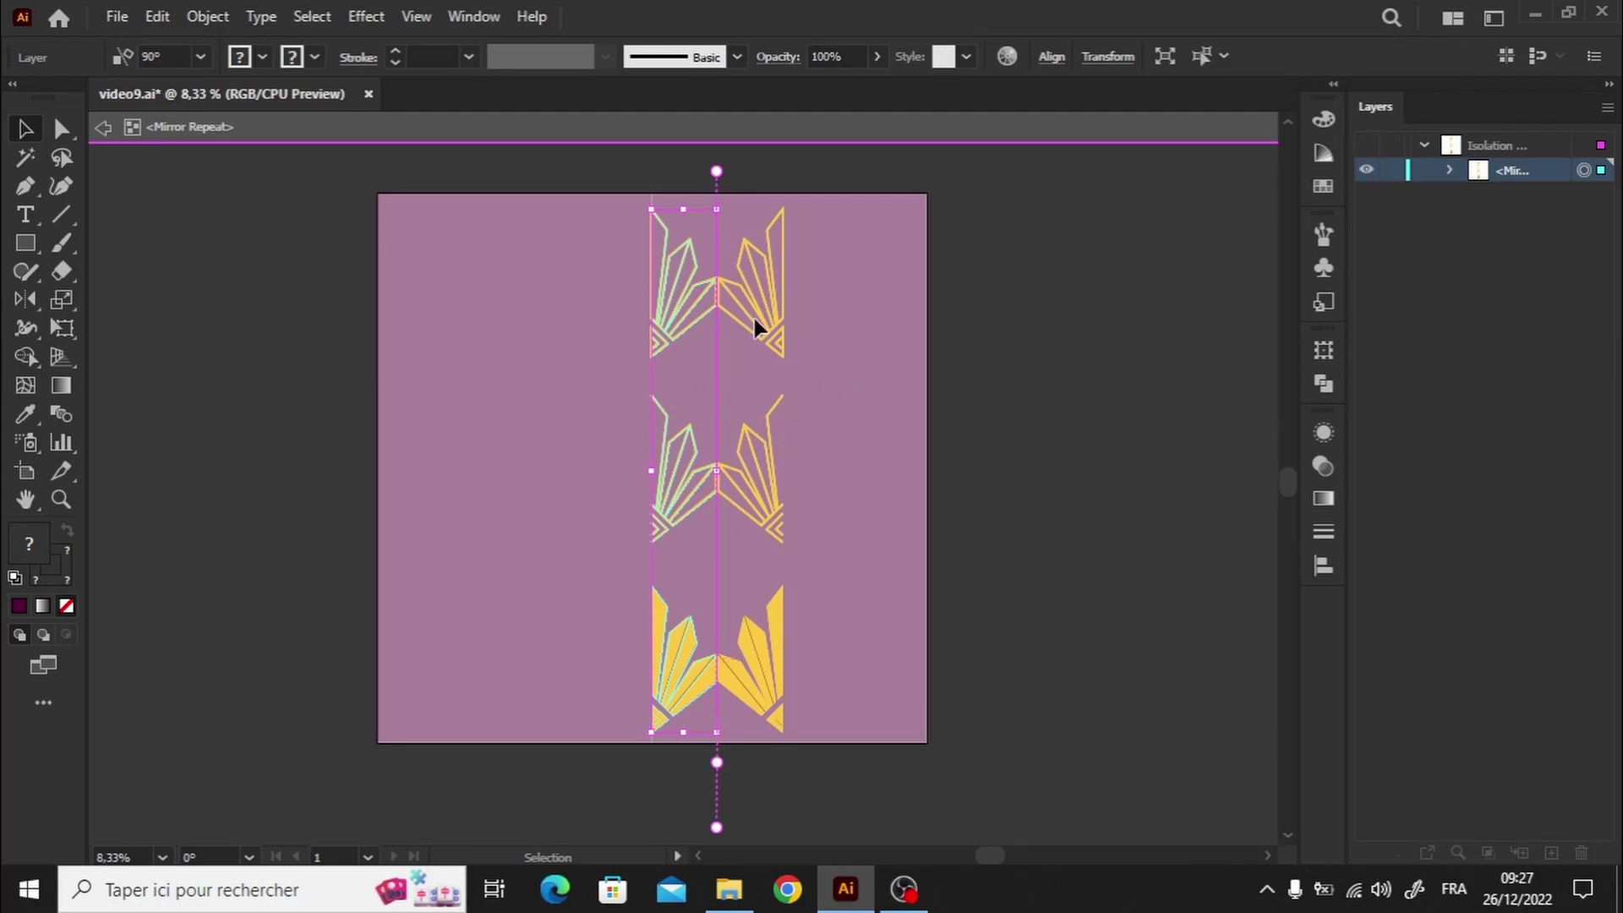
Try tilting the mirror repeat's axis by its end handle, and set the axis angle back to 90°.
{"action": "left_click_drag", "start_coordinate": [716, 176], "coordinate": [649, 207]}
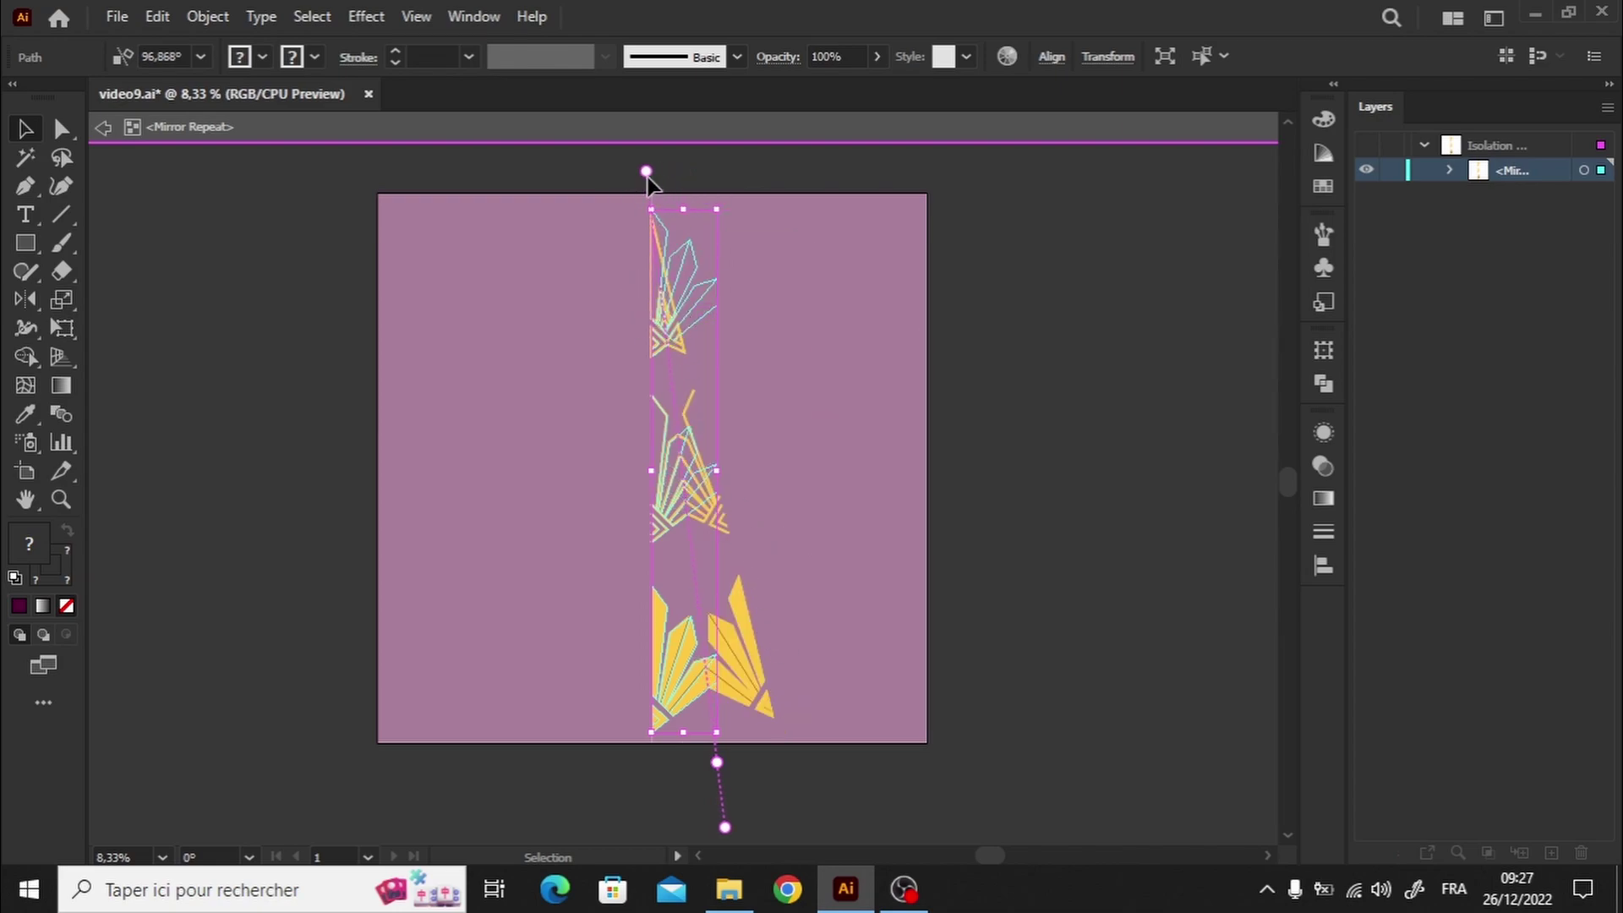
{"action": "left_click_drag", "start_coordinate": [648, 173], "coordinate": [715, 179]}
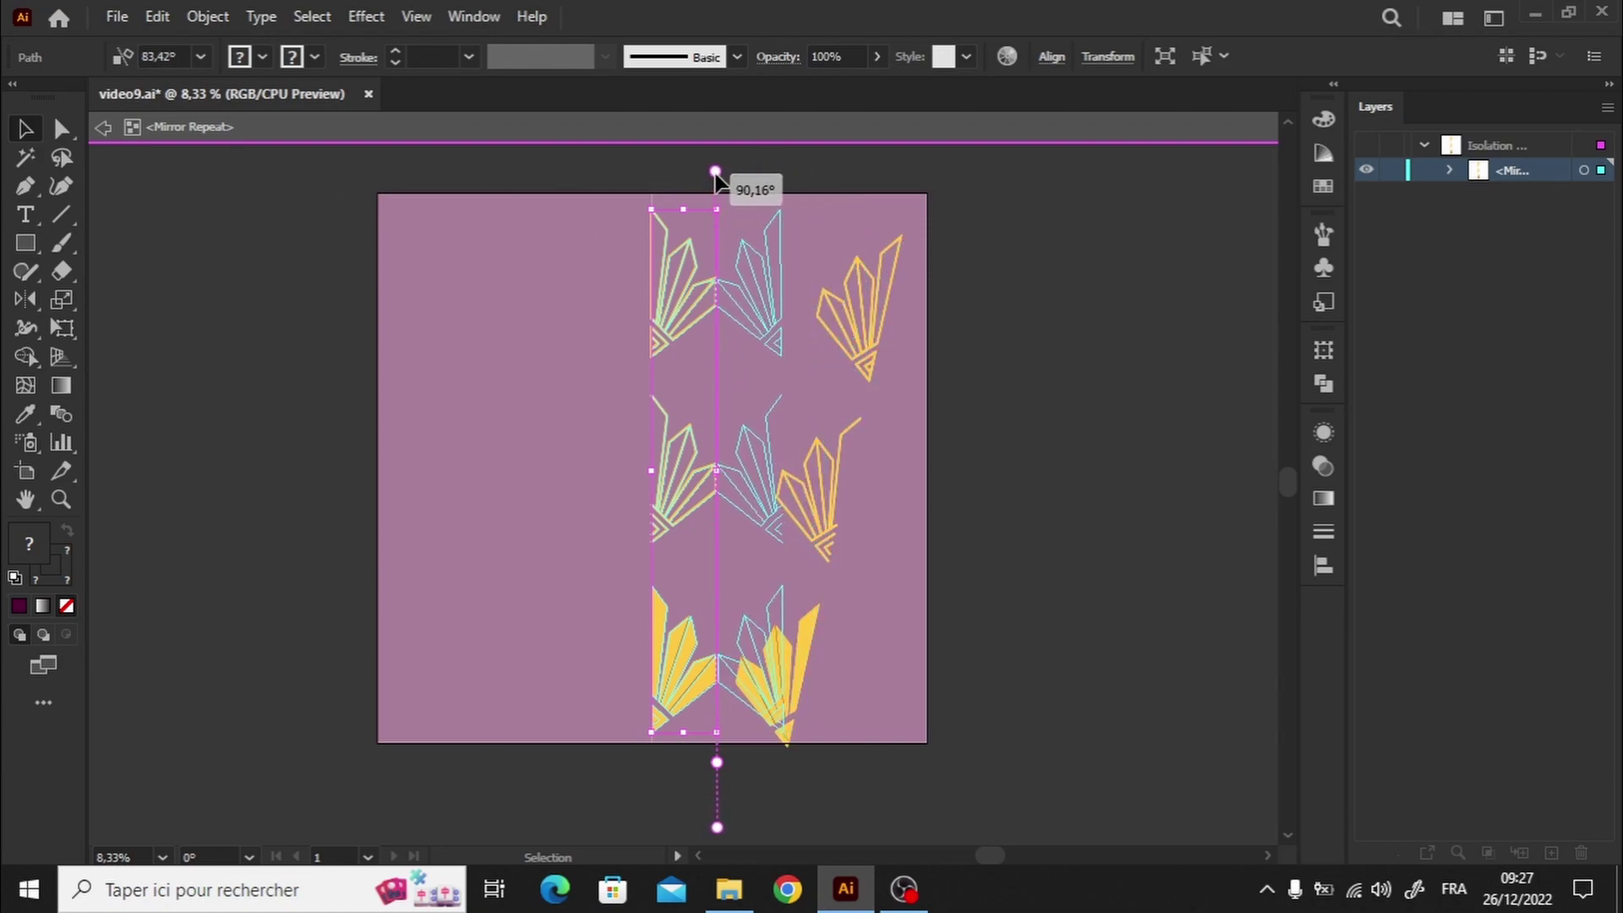
{"action": "left_click_drag", "start_coordinate": [715, 172], "coordinate": [716, 172]}
{"action": "left_click", "coordinate": [173, 55]}
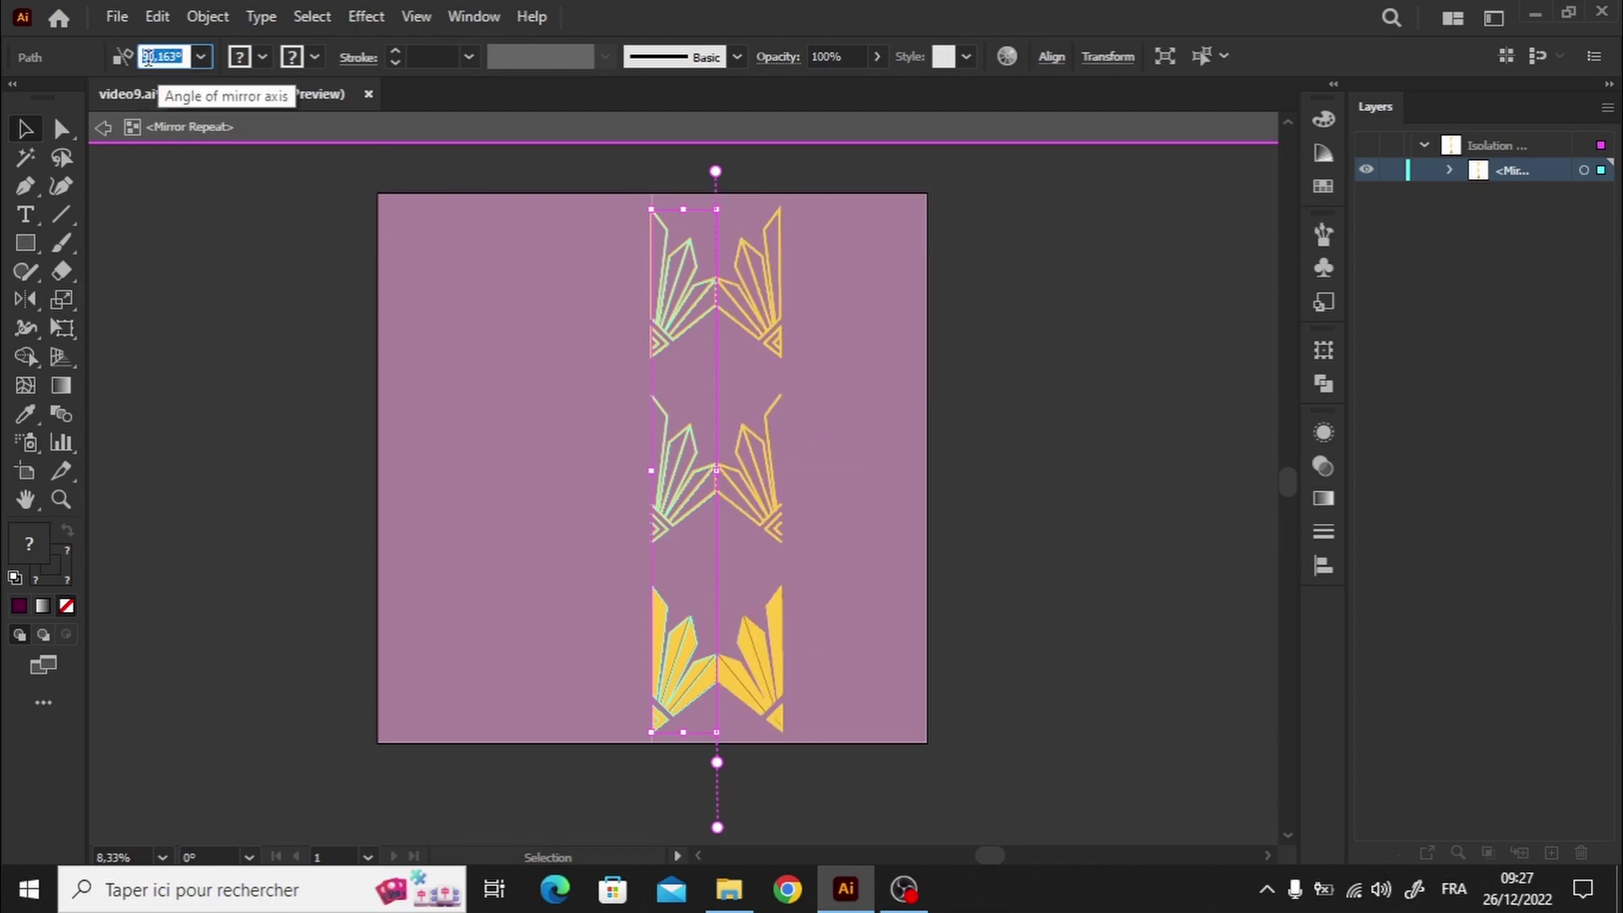
{"action": "key", "text": "Return"}
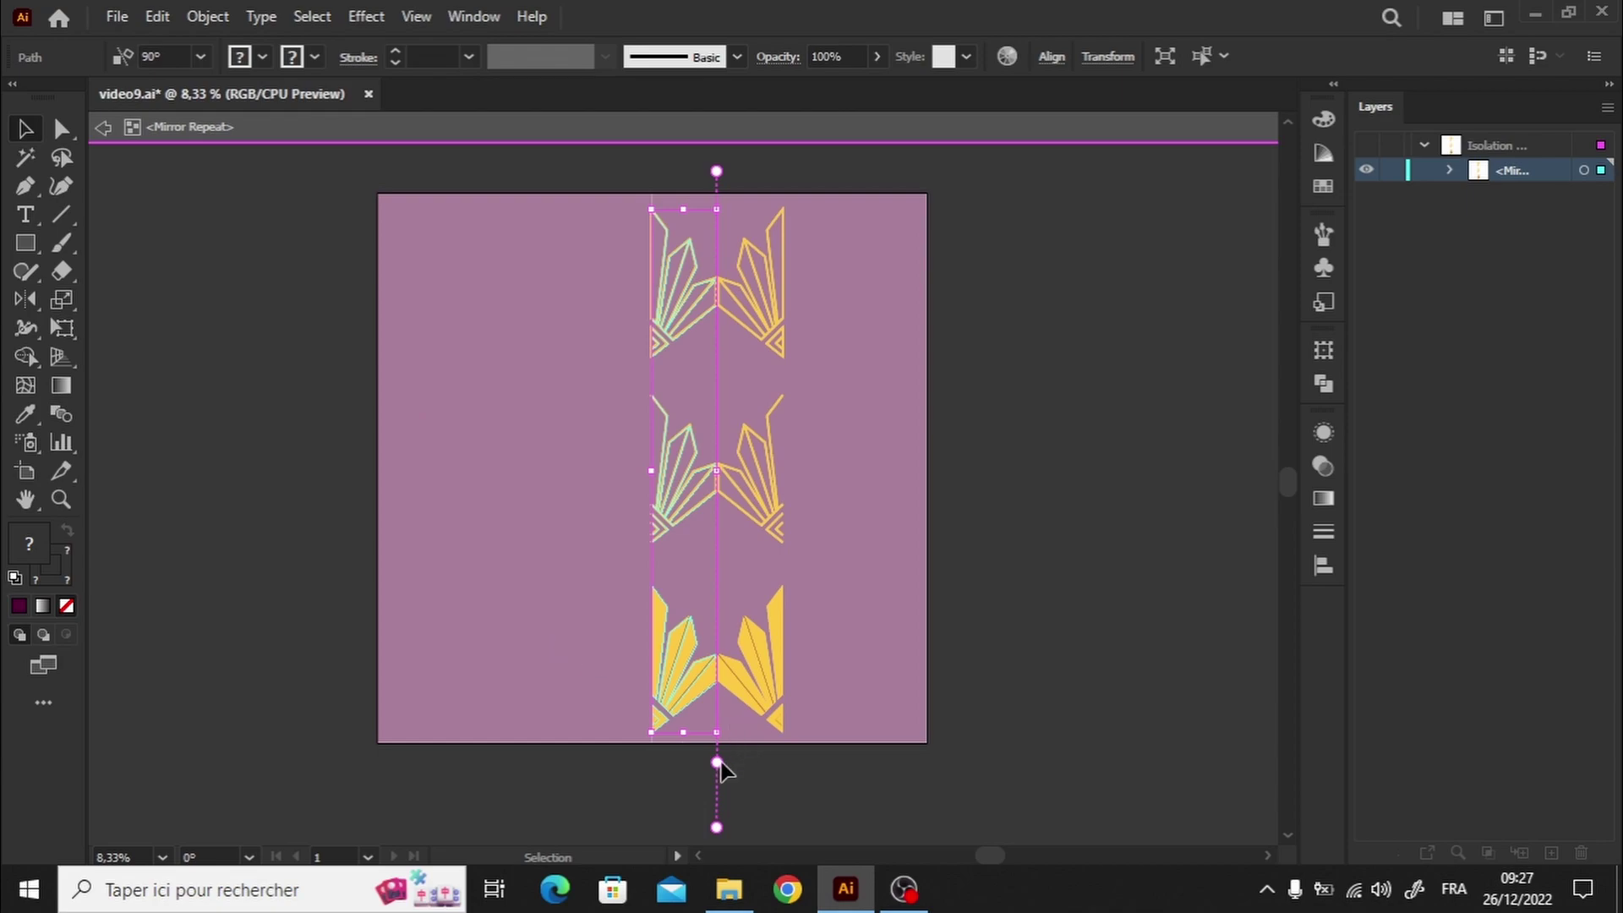
Move the mirror axis onto the half flowers' straight center edge so both halves meet as complete flowers.
{"action": "left_click_drag", "start_coordinate": [717, 762], "coordinate": [653, 760]}
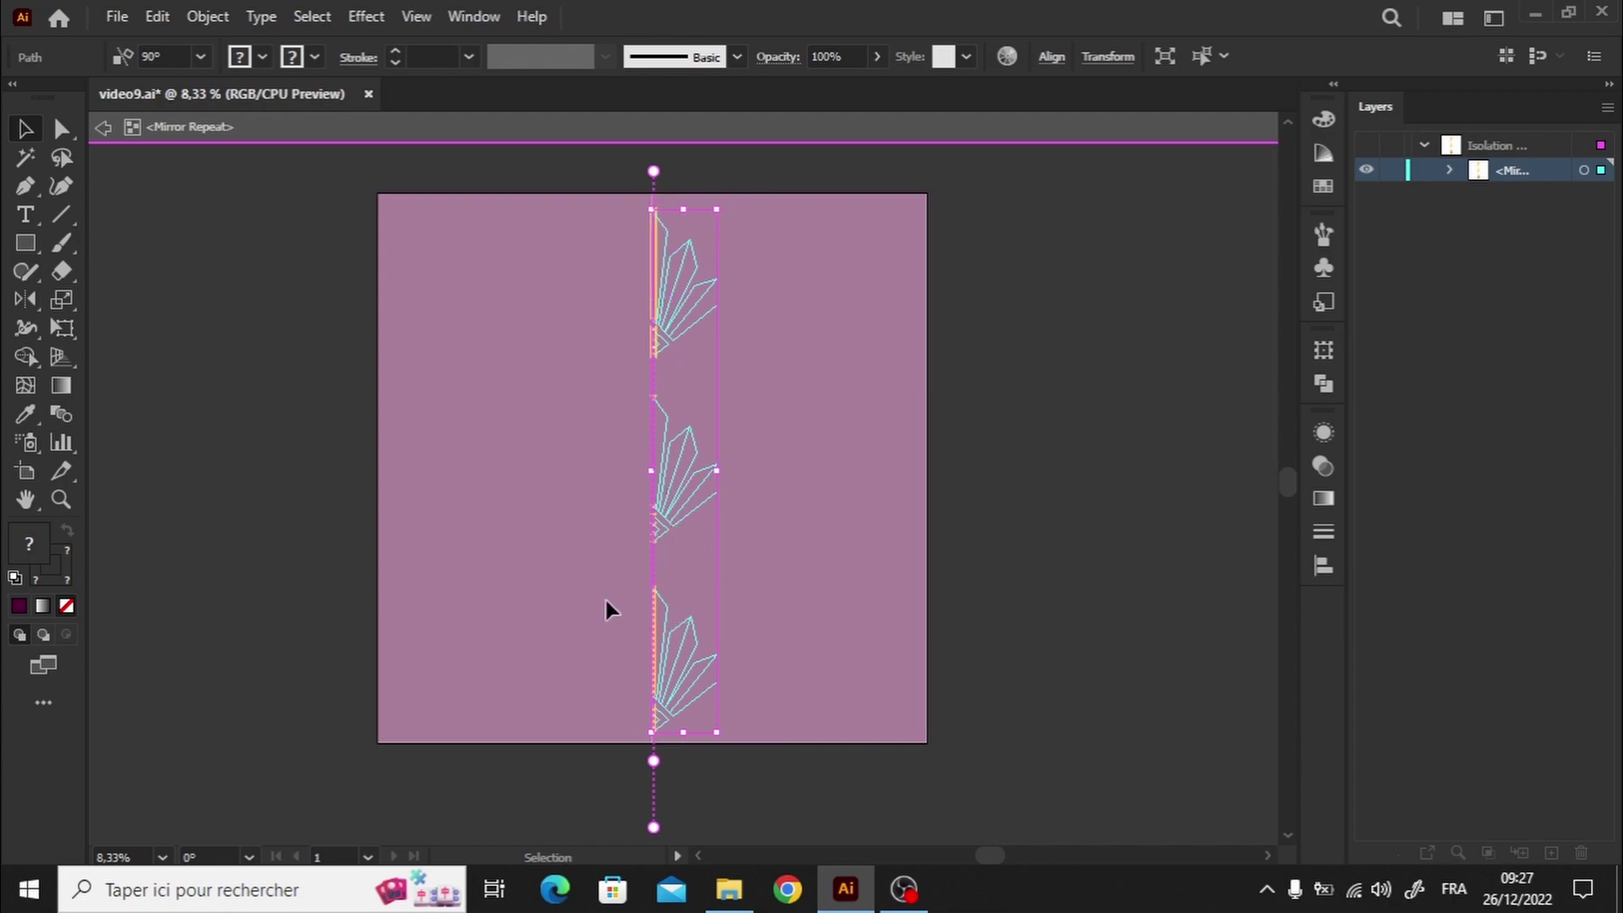
{"action": "left_click_drag", "start_coordinate": [653, 769], "coordinate": [652, 767]}
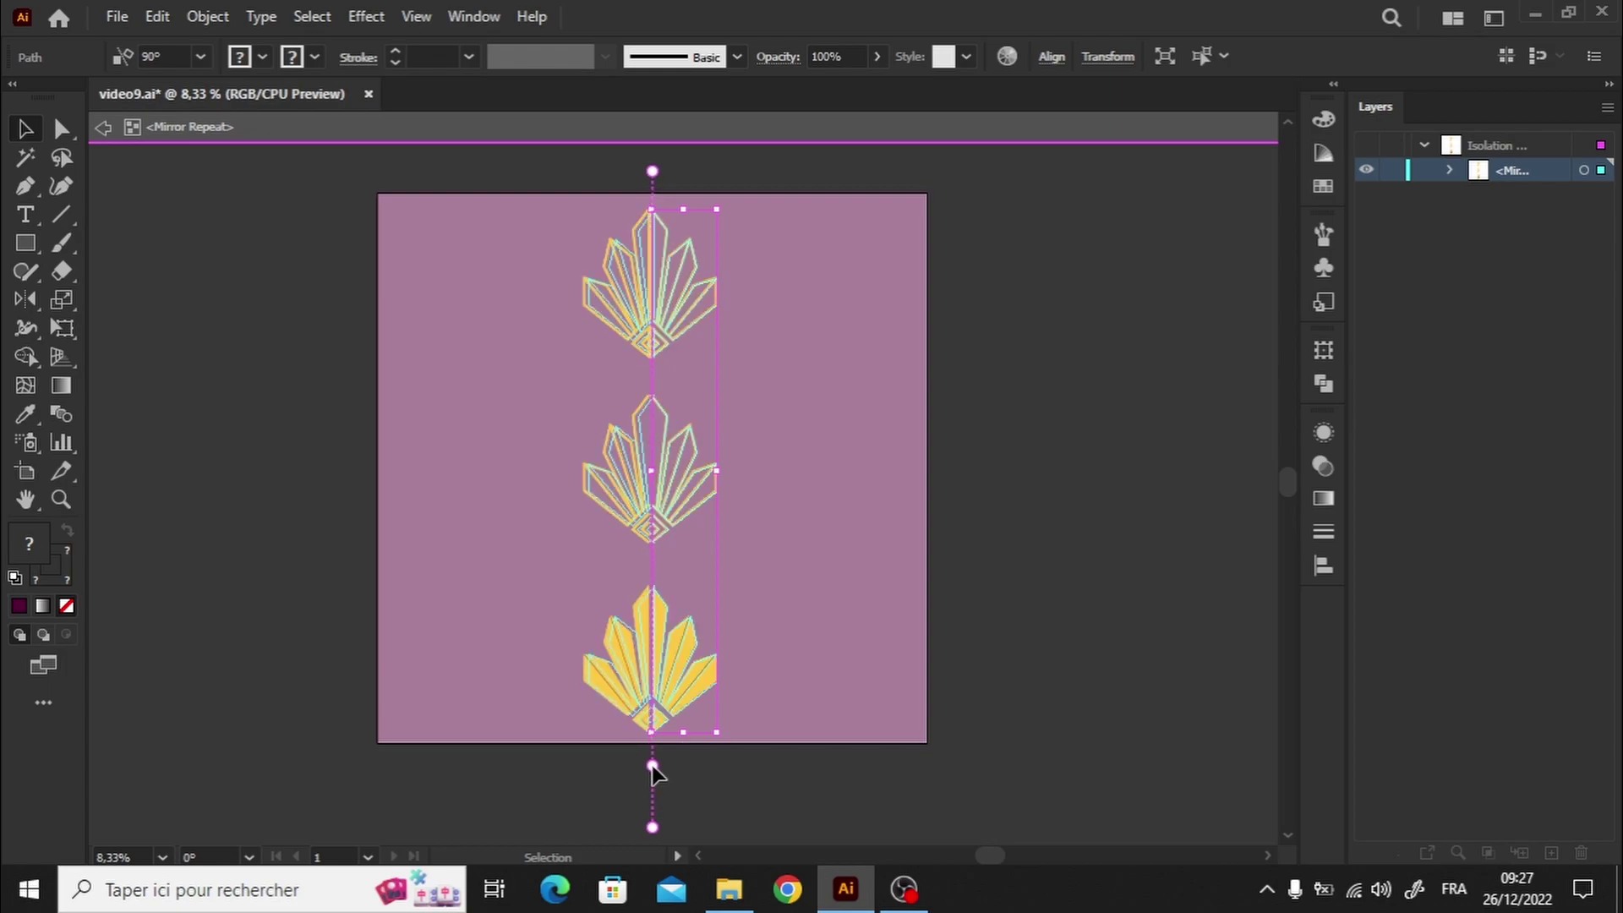
{"action": "left_click_drag", "start_coordinate": [652, 767], "coordinate": [651, 766]}
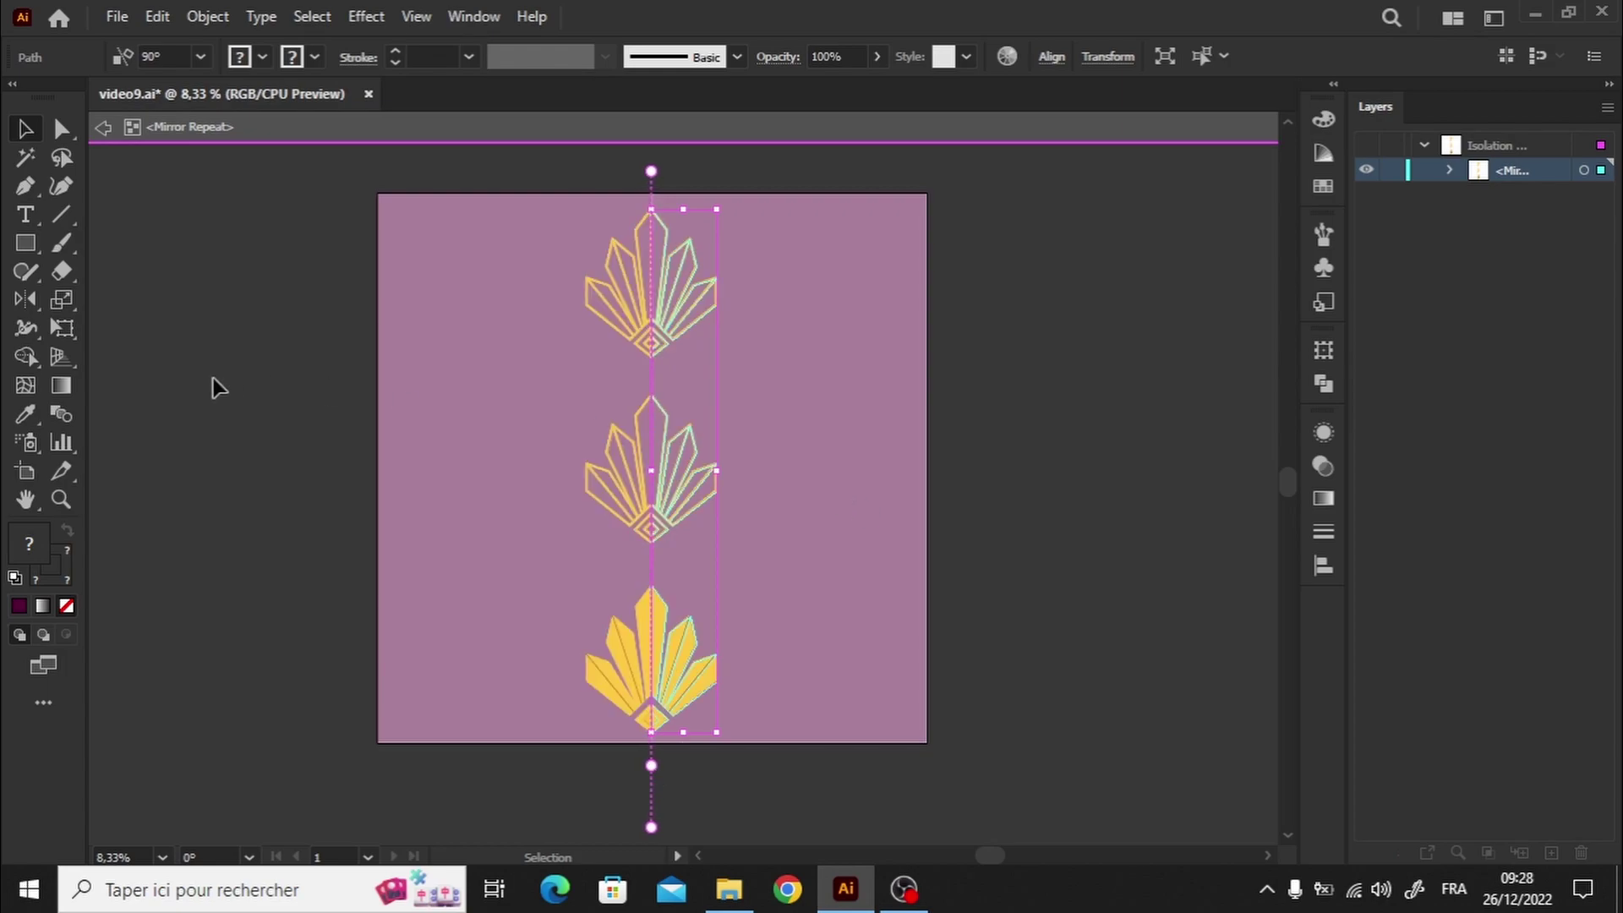
Draw a closed curved shape with the Curvature tool inside the isolated mirror repeat, to the right of the middle flower.
{"action": "left_click", "coordinate": [61, 191]}
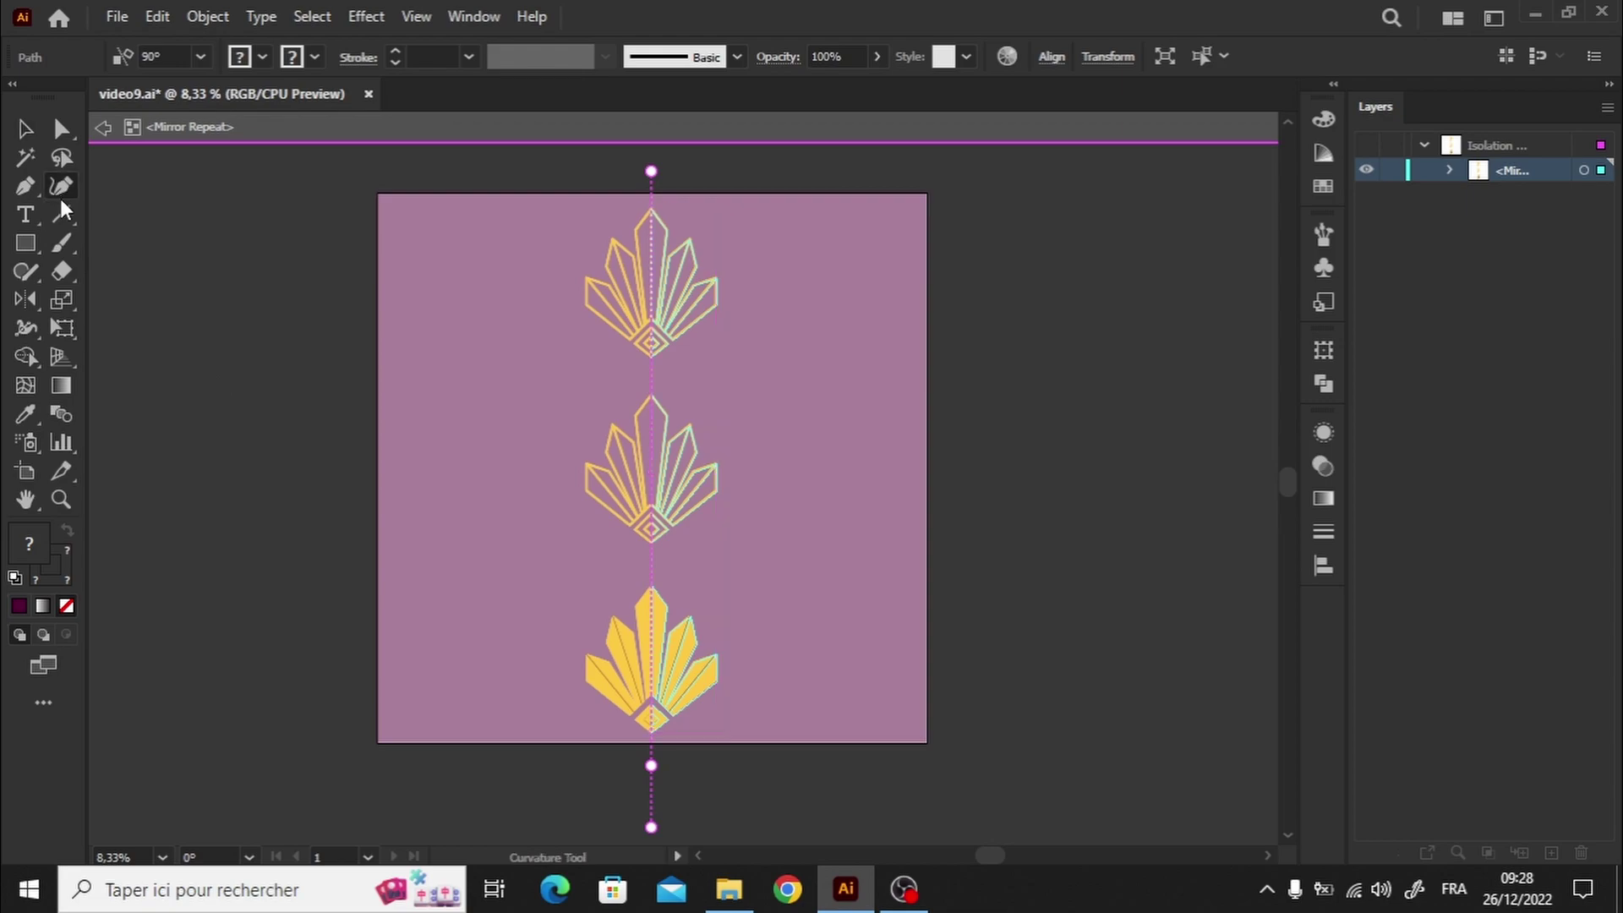
{"action": "left_click", "coordinate": [812, 460]}
{"action": "left_click", "coordinate": [755, 377]}
{"action": "left_click", "coordinate": [855, 325]}
{"action": "left_click", "coordinate": [826, 368]}
{"action": "left_click", "coordinate": [874, 433]}
{"action": "left_click", "coordinate": [836, 538]}
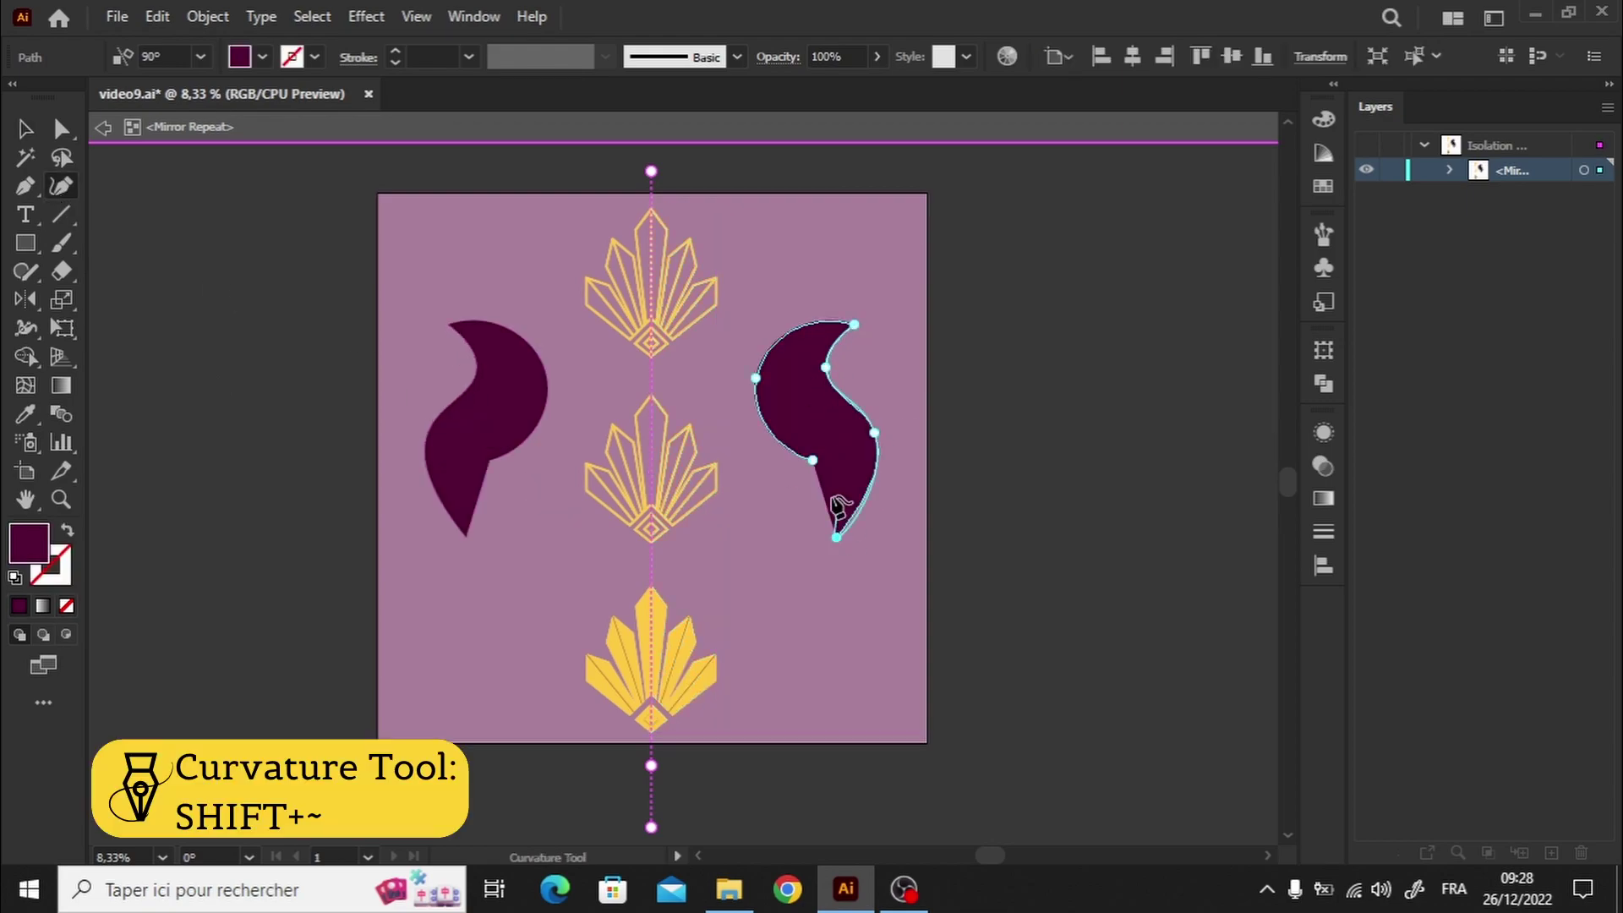
{"action": "left_click", "coordinate": [785, 542]}
{"action": "left_click", "coordinate": [813, 460]}
Delete the curved shape from the mirror repeat, leave isolation and lock the artwork behind the flowers.
{"action": "key", "text": "Delete"}
{"action": "left_click", "coordinate": [26, 130]}
{"action": "key", "text": "Delete"}
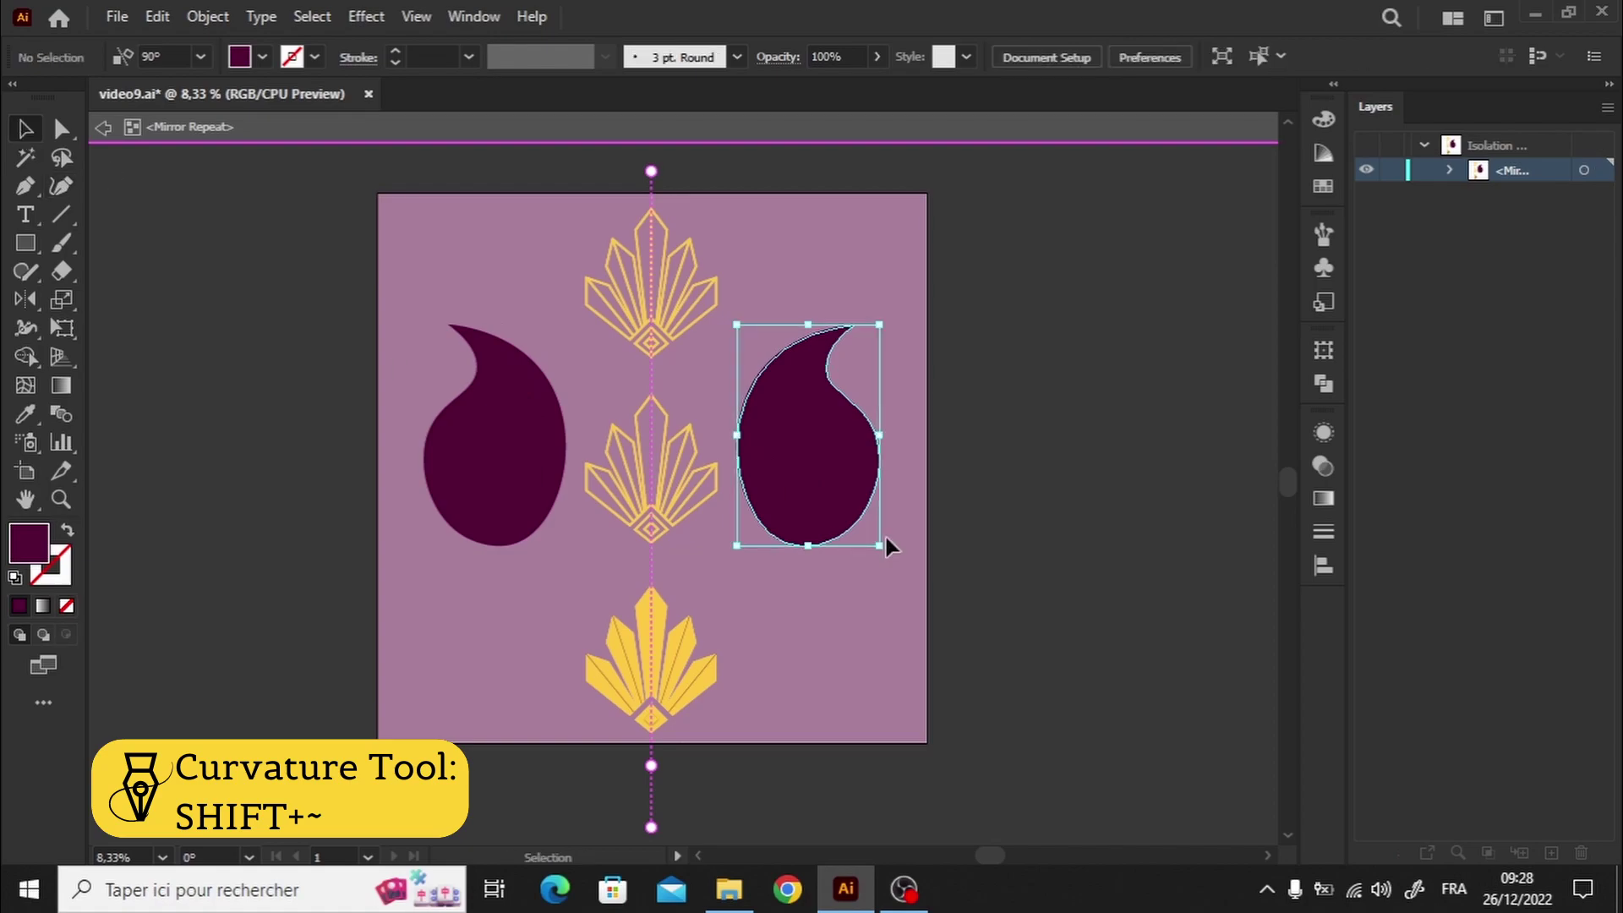
{"action": "left_click", "coordinate": [826, 509]}
{"action": "key", "text": "ctrl+2"}
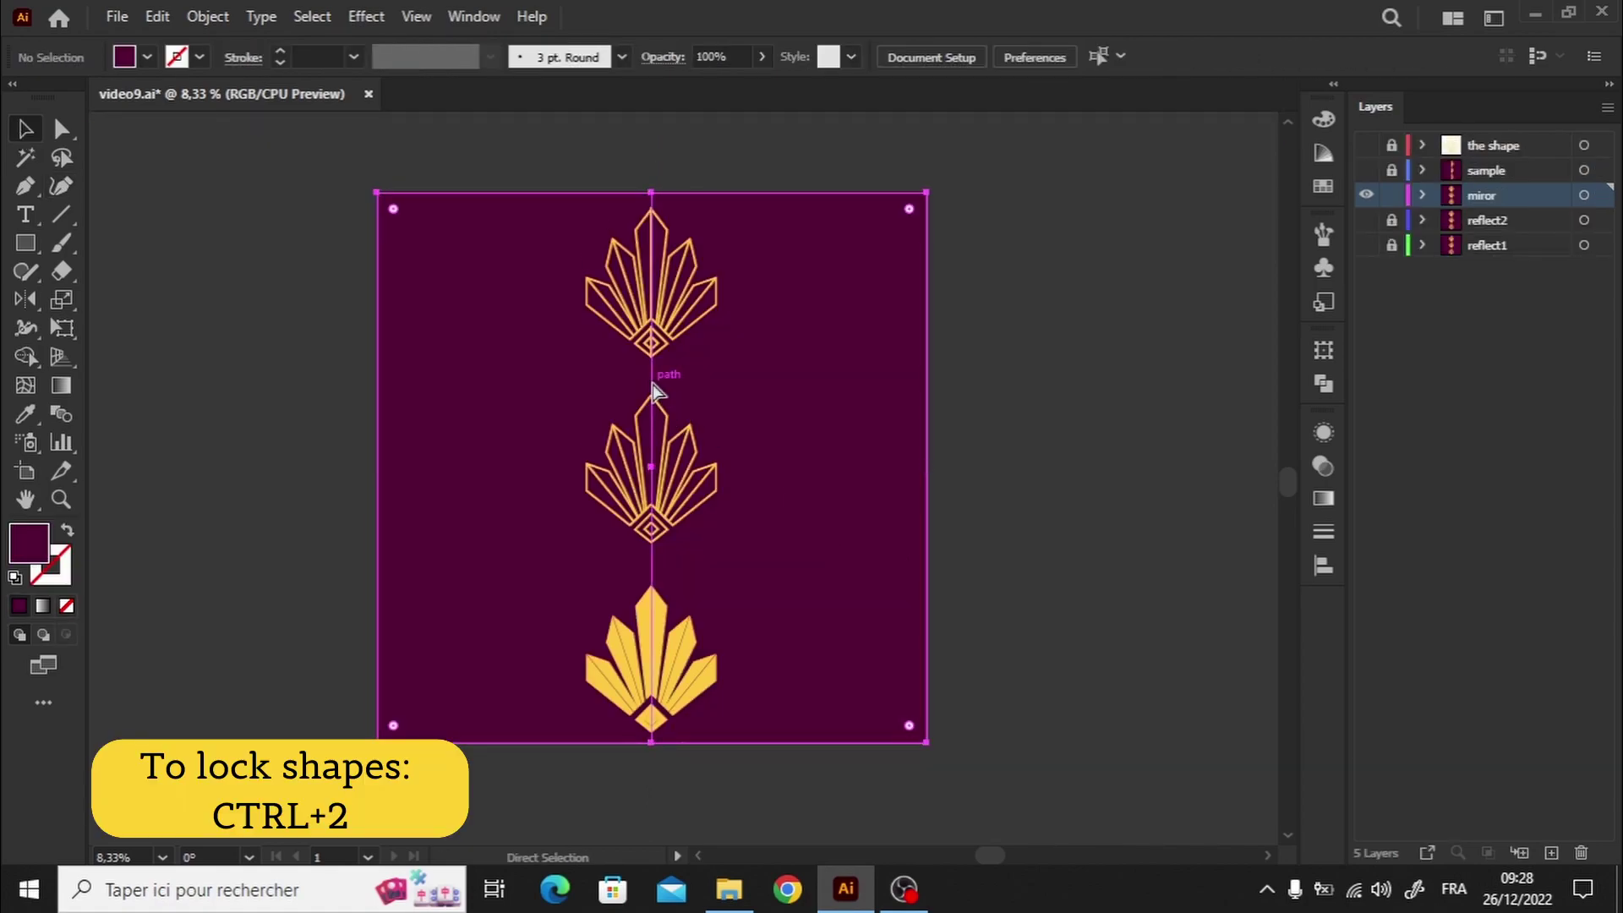
Set the fill to white and draw a closed curved shape outside the mirror repeat, right of the flowers, with the Curvature tool.
{"action": "left_click", "coordinate": [60, 186]}
{"action": "double_click", "coordinate": [28, 543]}
{"action": "left_click", "coordinate": [233, 430]}
{"action": "left_click", "coordinate": [791, 436]}
{"action": "left_click", "coordinate": [817, 453]}
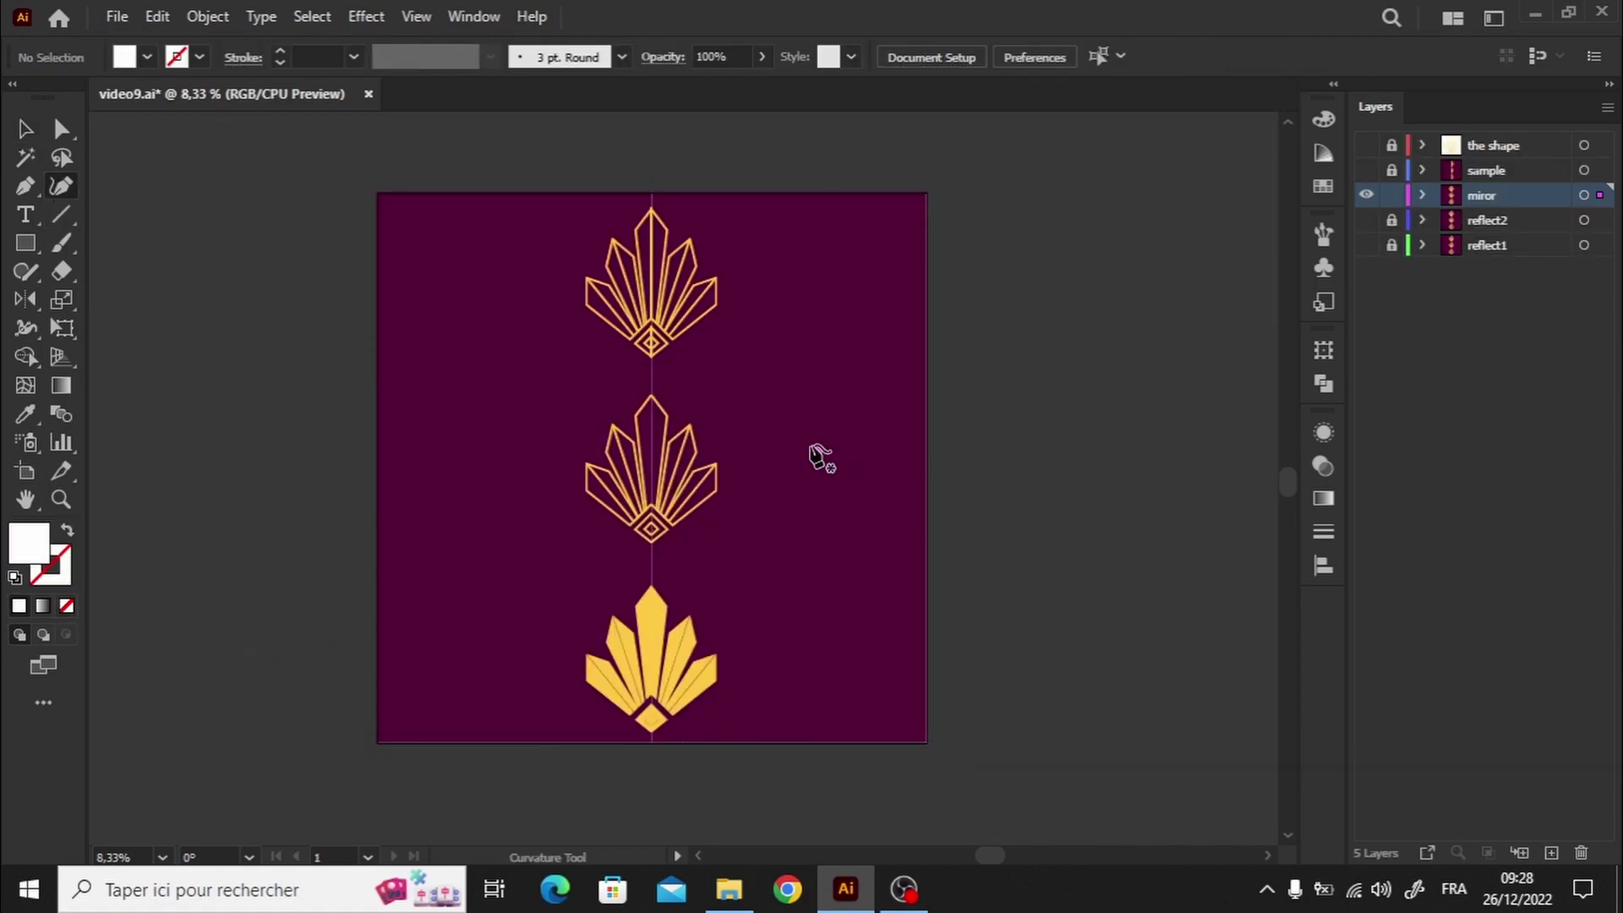
{"action": "left_click", "coordinate": [775, 362]}
{"action": "left_click", "coordinate": [859, 307]}
{"action": "left_click", "coordinate": [863, 398]}
{"action": "left_click", "coordinate": [807, 429]}
{"action": "left_click", "coordinate": [24, 129]}
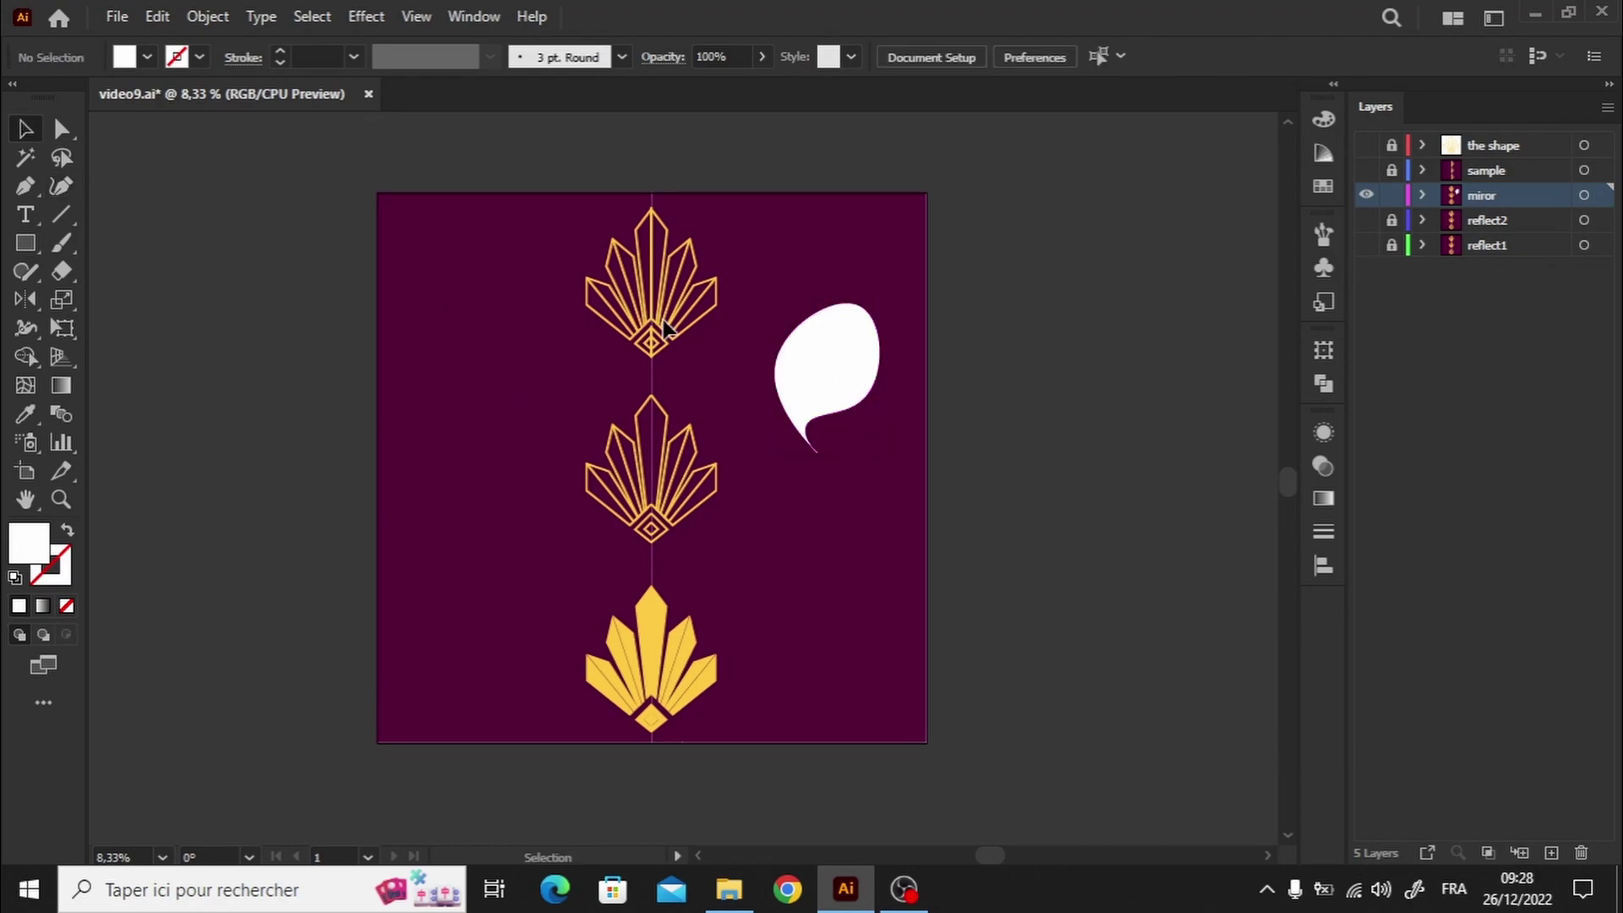
Isolate the mirror repeat and draw a second white closed shape in it with the Curvature tool, below the first white shape.
{"action": "double_click", "coordinate": [655, 363]}
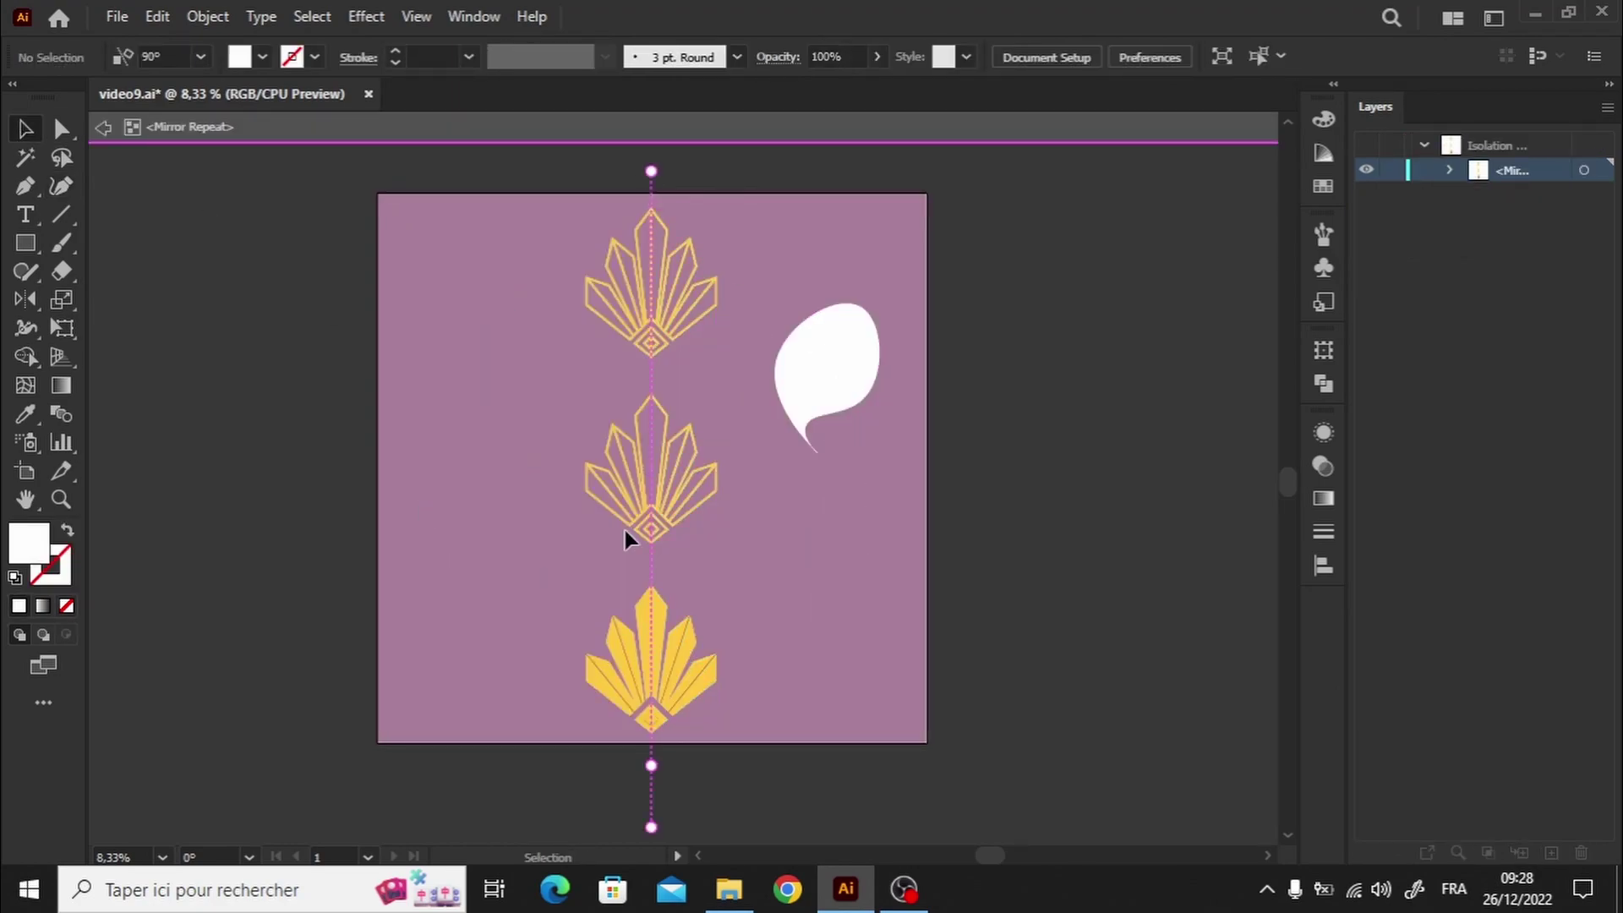
{"action": "left_click", "coordinate": [57, 189]}
{"action": "left_click", "coordinate": [804, 567]}
{"action": "left_click", "coordinate": [754, 520]}
{"action": "left_click", "coordinate": [871, 492]}
{"action": "left_click", "coordinate": [803, 567]}
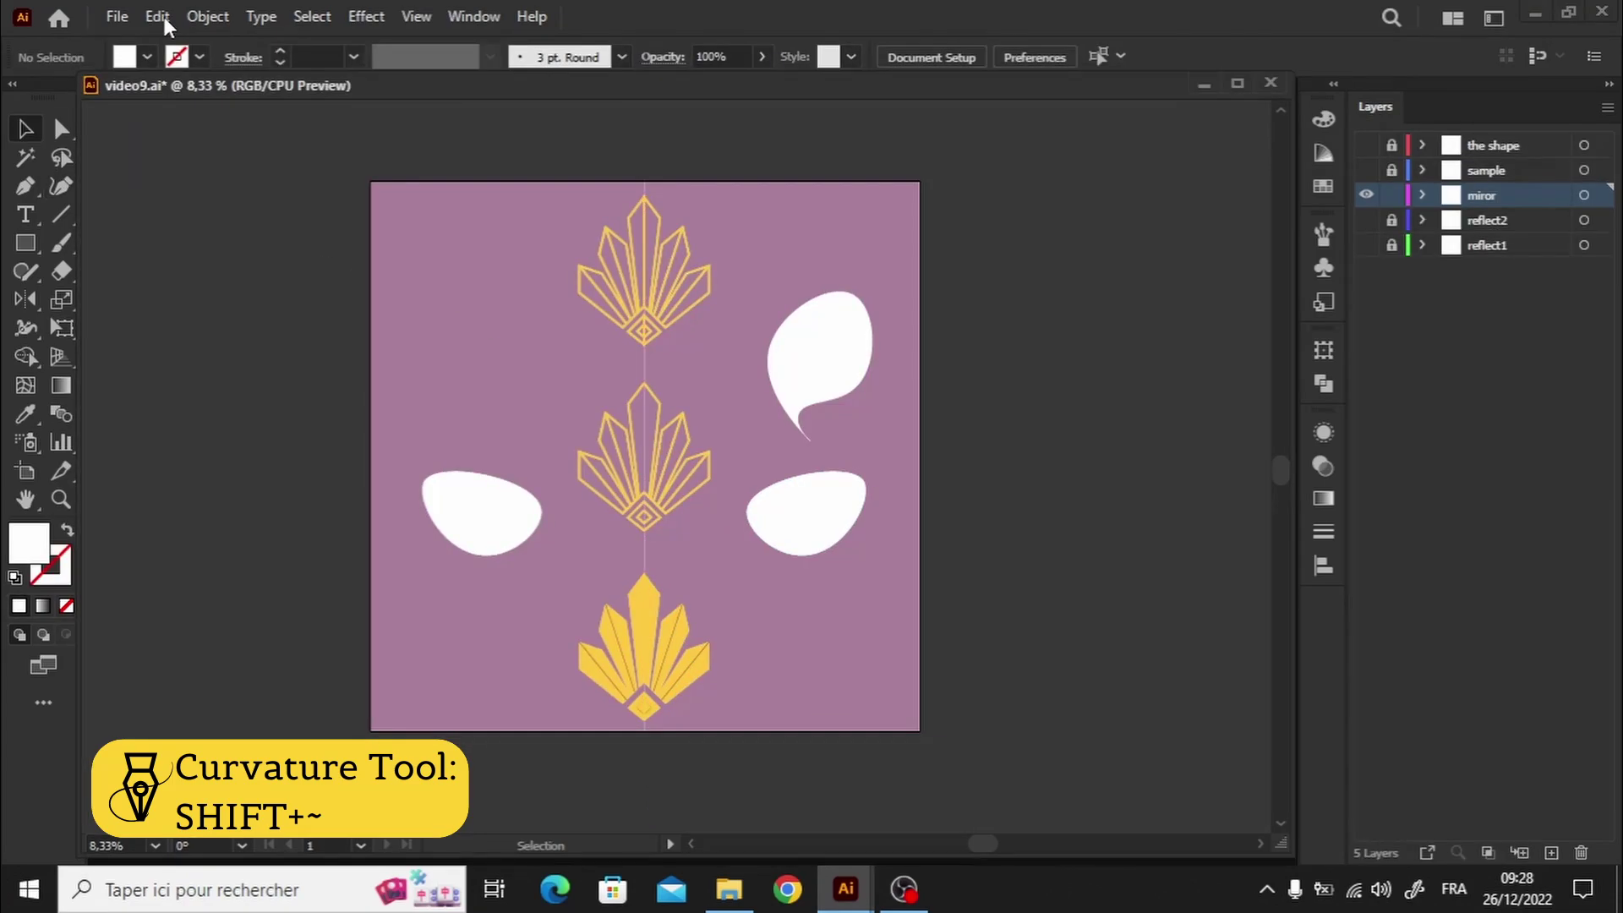
Check the Double Click To Isolate option in the general preferences and close them without changes.
{"action": "left_click", "coordinate": [164, 17]}
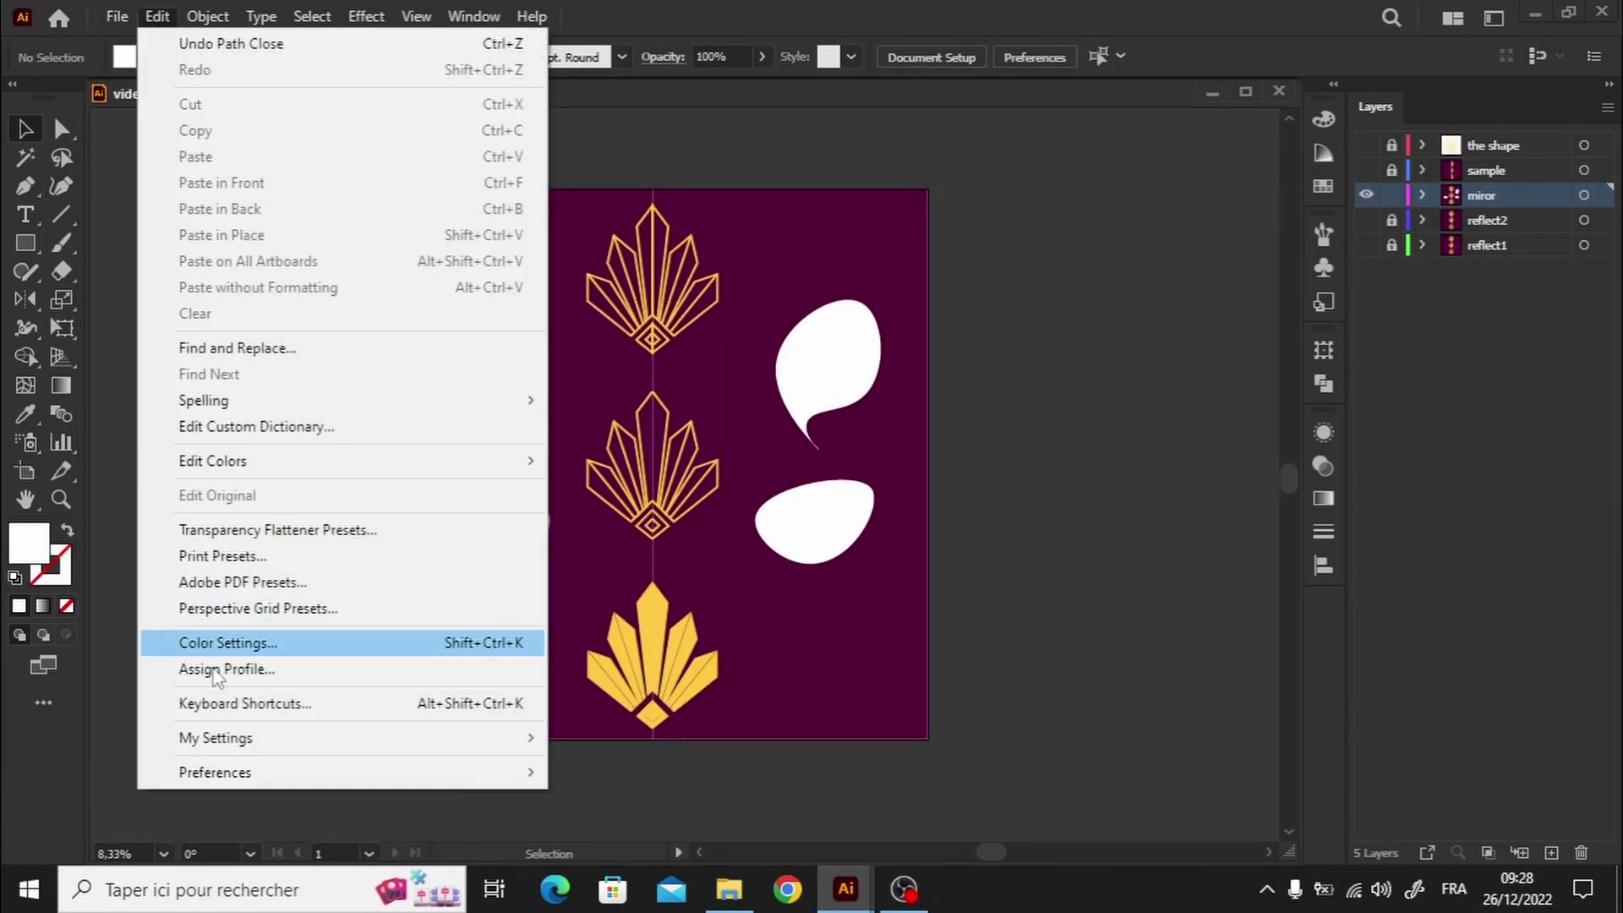
{"action": "mouse_move", "coordinate": [258, 776]}
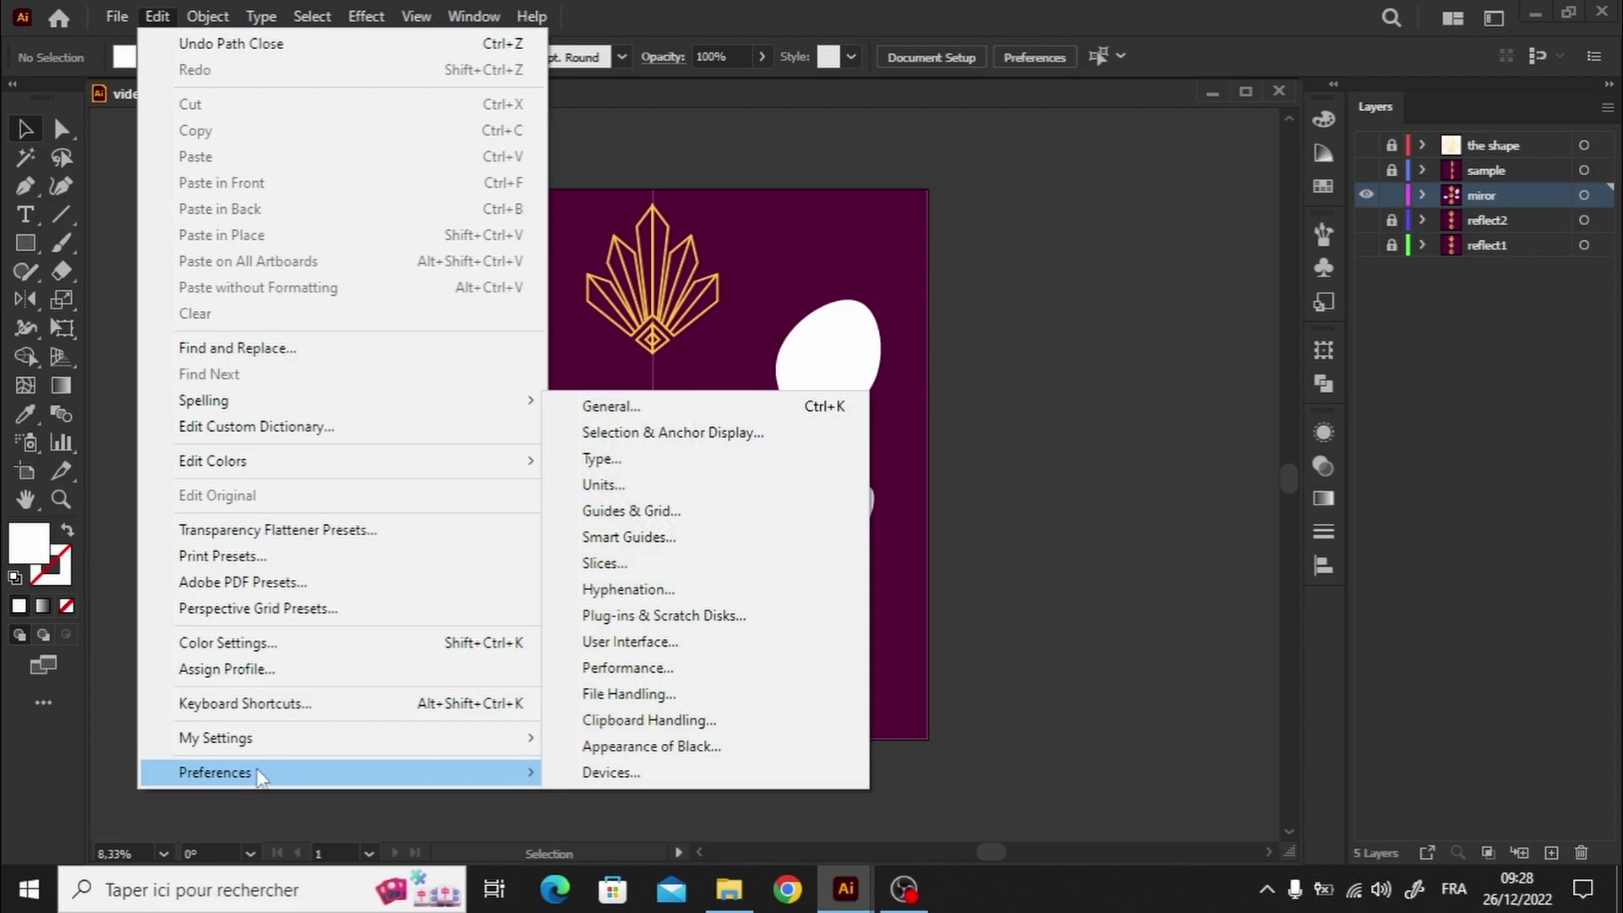
{"action": "left_click", "coordinate": [610, 407]}
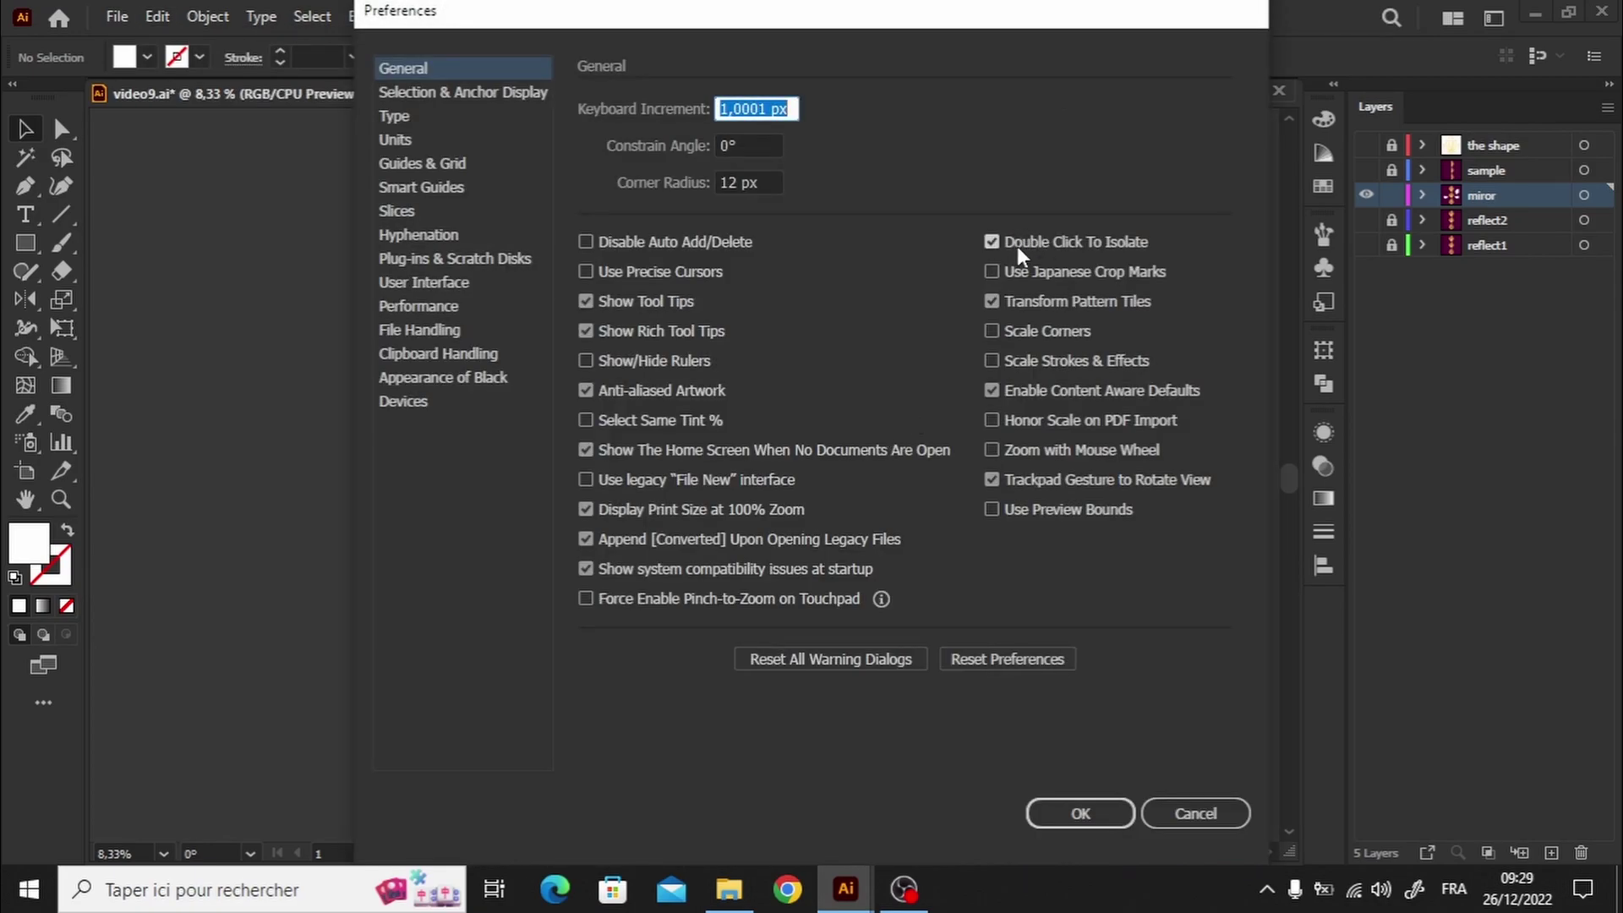
{"action": "left_click", "coordinate": [1219, 805]}
Isolate the mirror repeat, then delete the white shape inside it and the white shape outside it.
{"action": "left_click", "coordinate": [659, 297]}
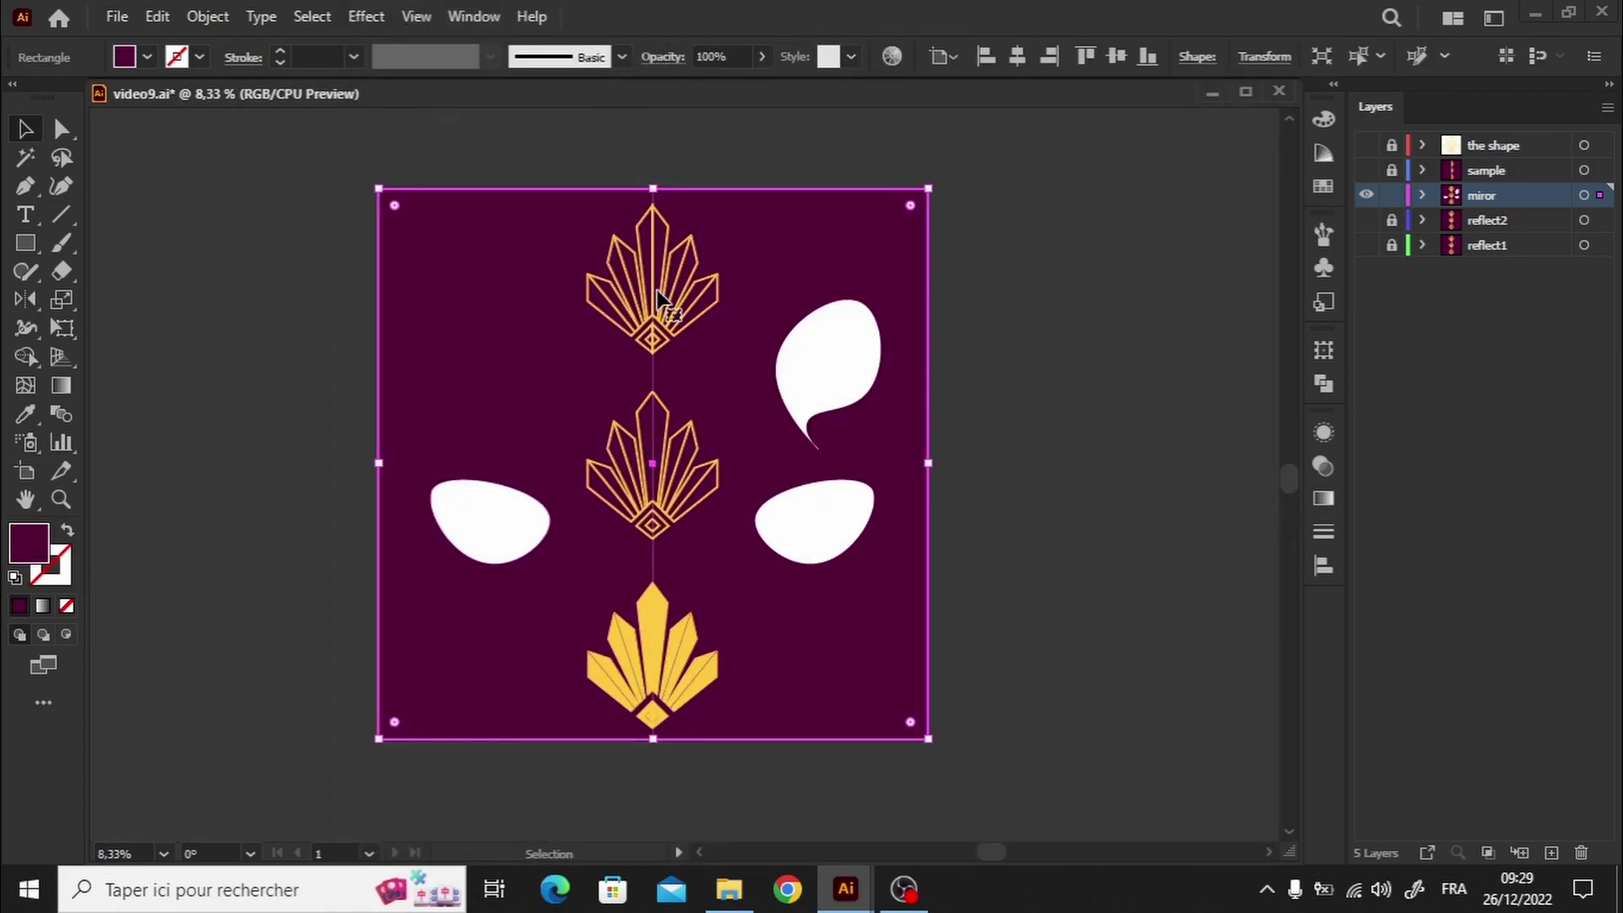
{"action": "left_click", "coordinate": [681, 304]}
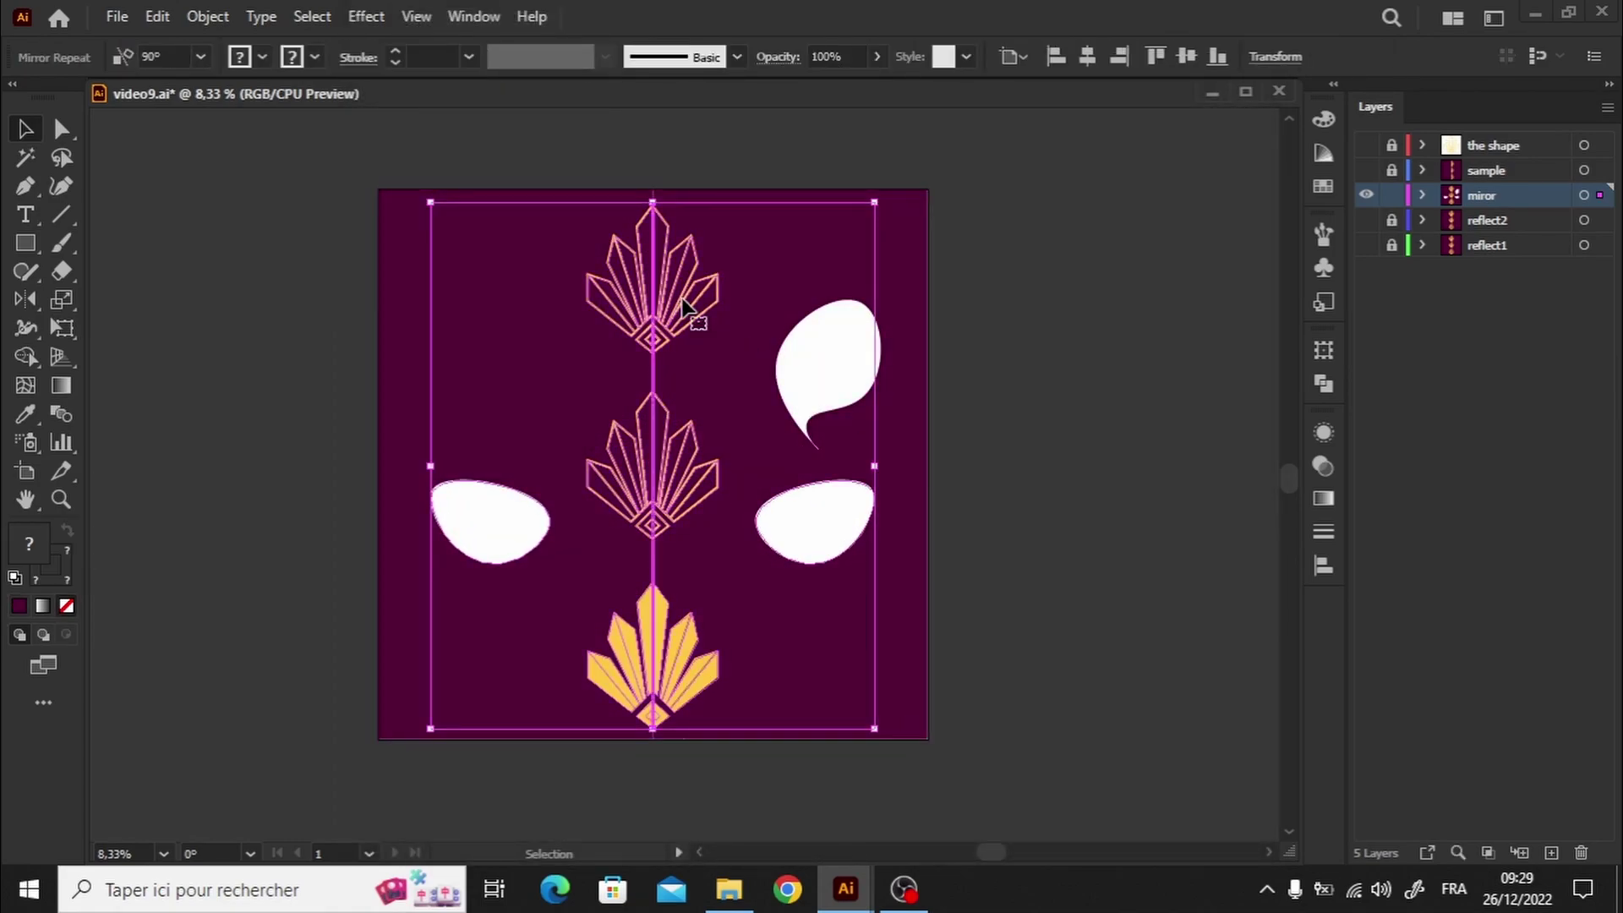
{"action": "right_click", "coordinate": [683, 306]}
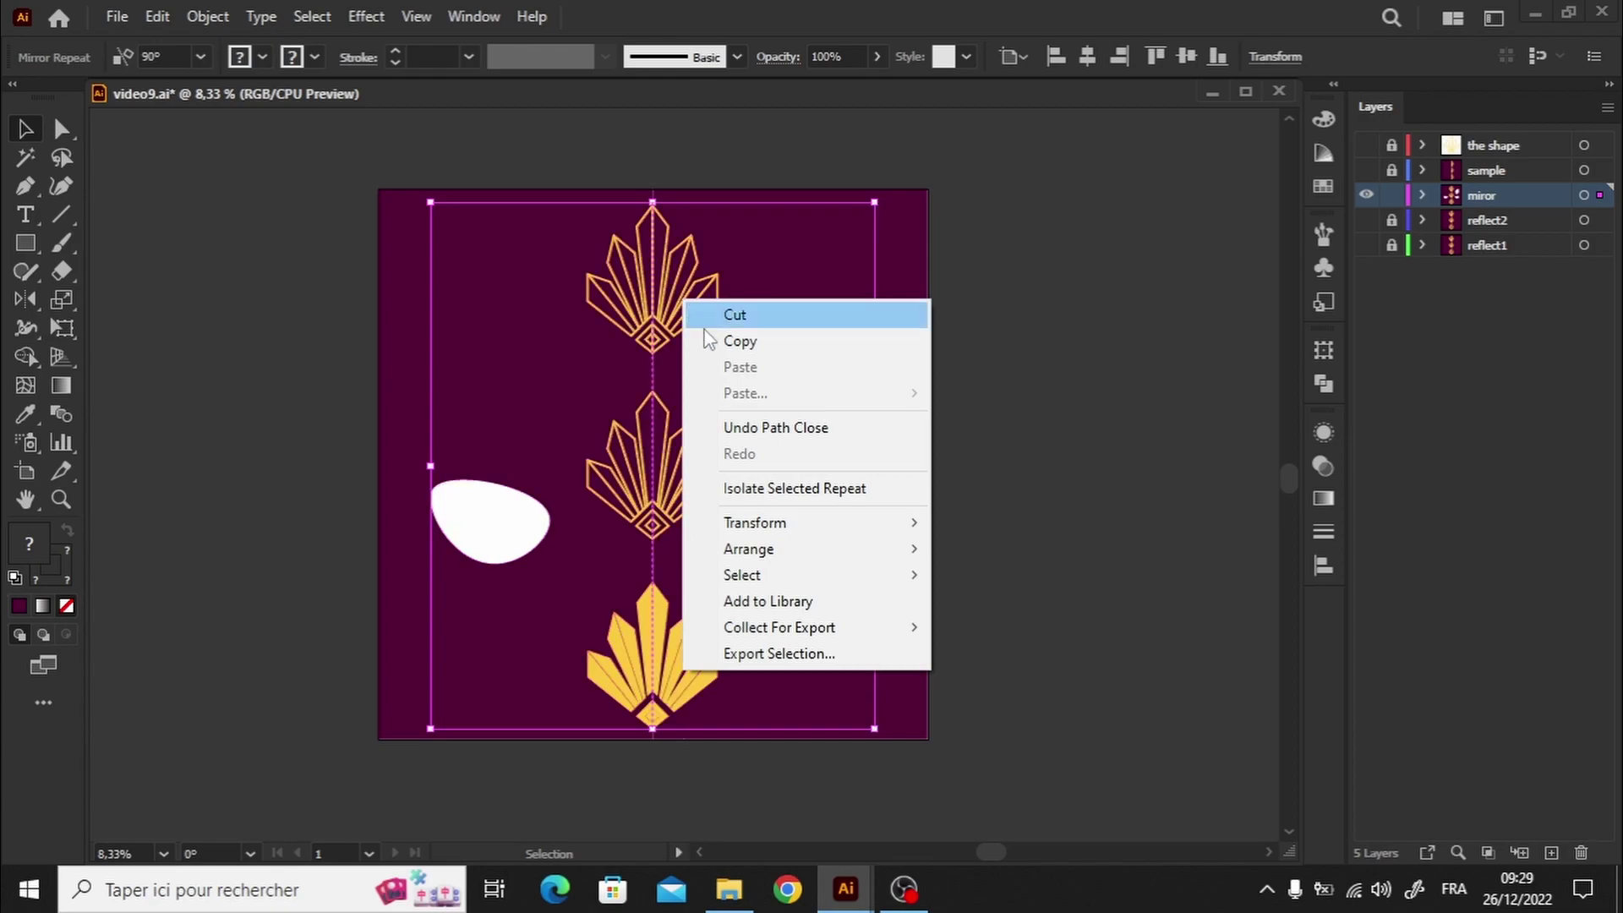
{"action": "left_click", "coordinate": [785, 494]}
{"action": "left_click", "coordinate": [1019, 427]}
{"action": "left_click", "coordinate": [831, 514]}
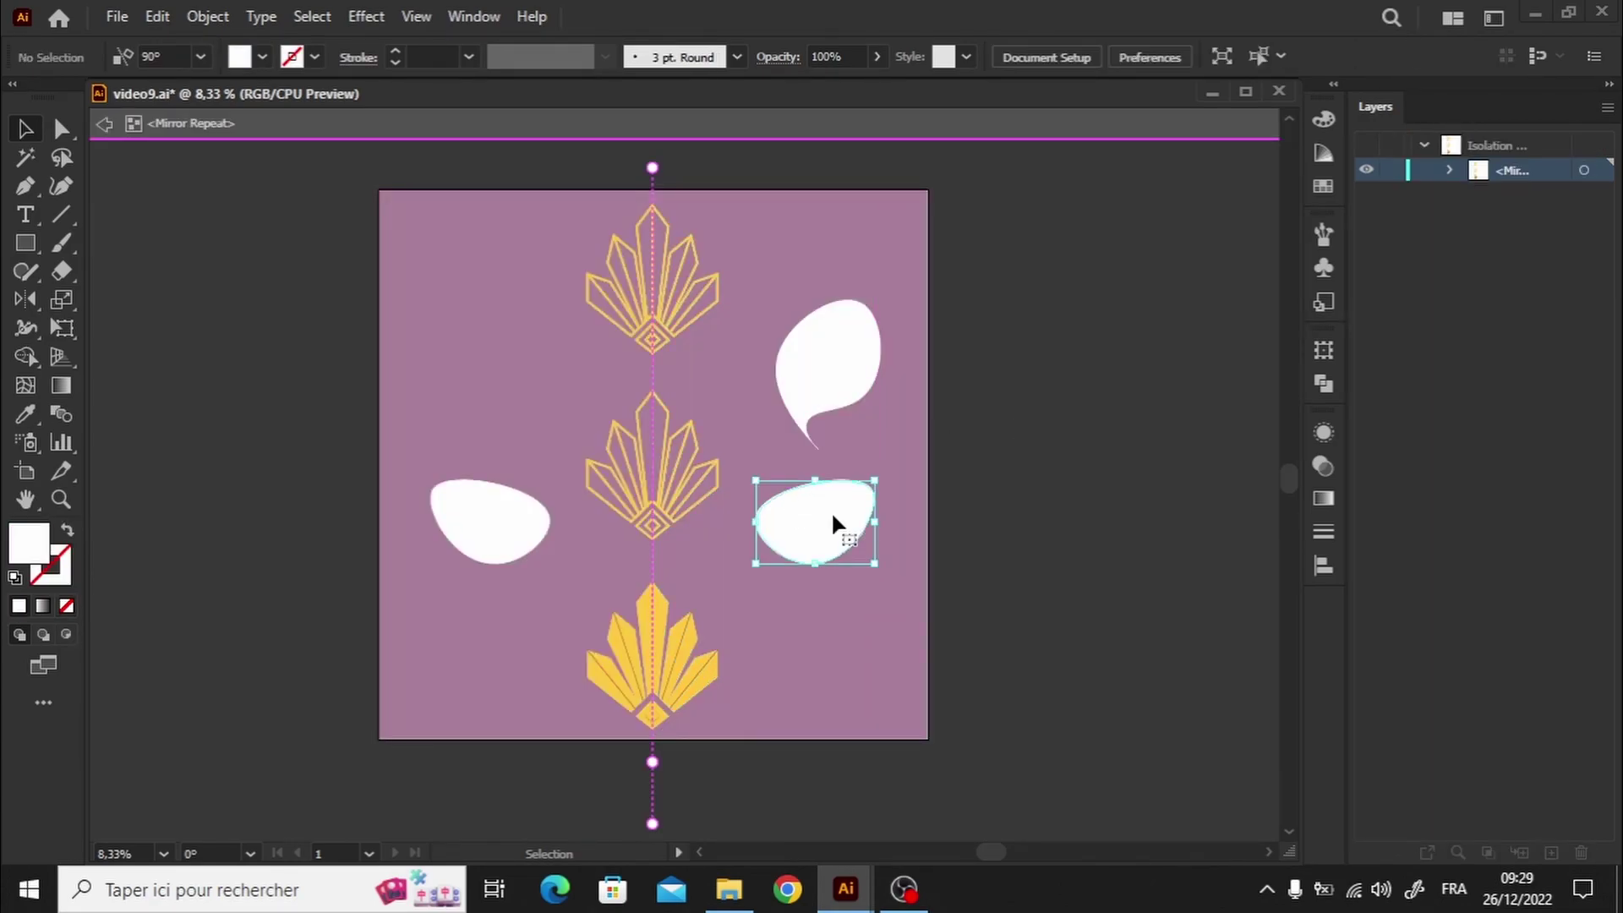
{"action": "key", "text": "Delete"}
{"action": "double_click", "coordinate": [810, 359]}
{"action": "key", "text": "Delete"}
{"action": "left_click", "coordinate": [786, 377]}
Show the miror layer's contents and lock its line and background.
{"action": "left_click", "coordinate": [653, 386], "text": "shift"}
{"action": "left_click", "coordinate": [1424, 195]}
{"action": "left_click", "coordinate": [1392, 270]}
{"action": "left_click", "coordinate": [1392, 245]}
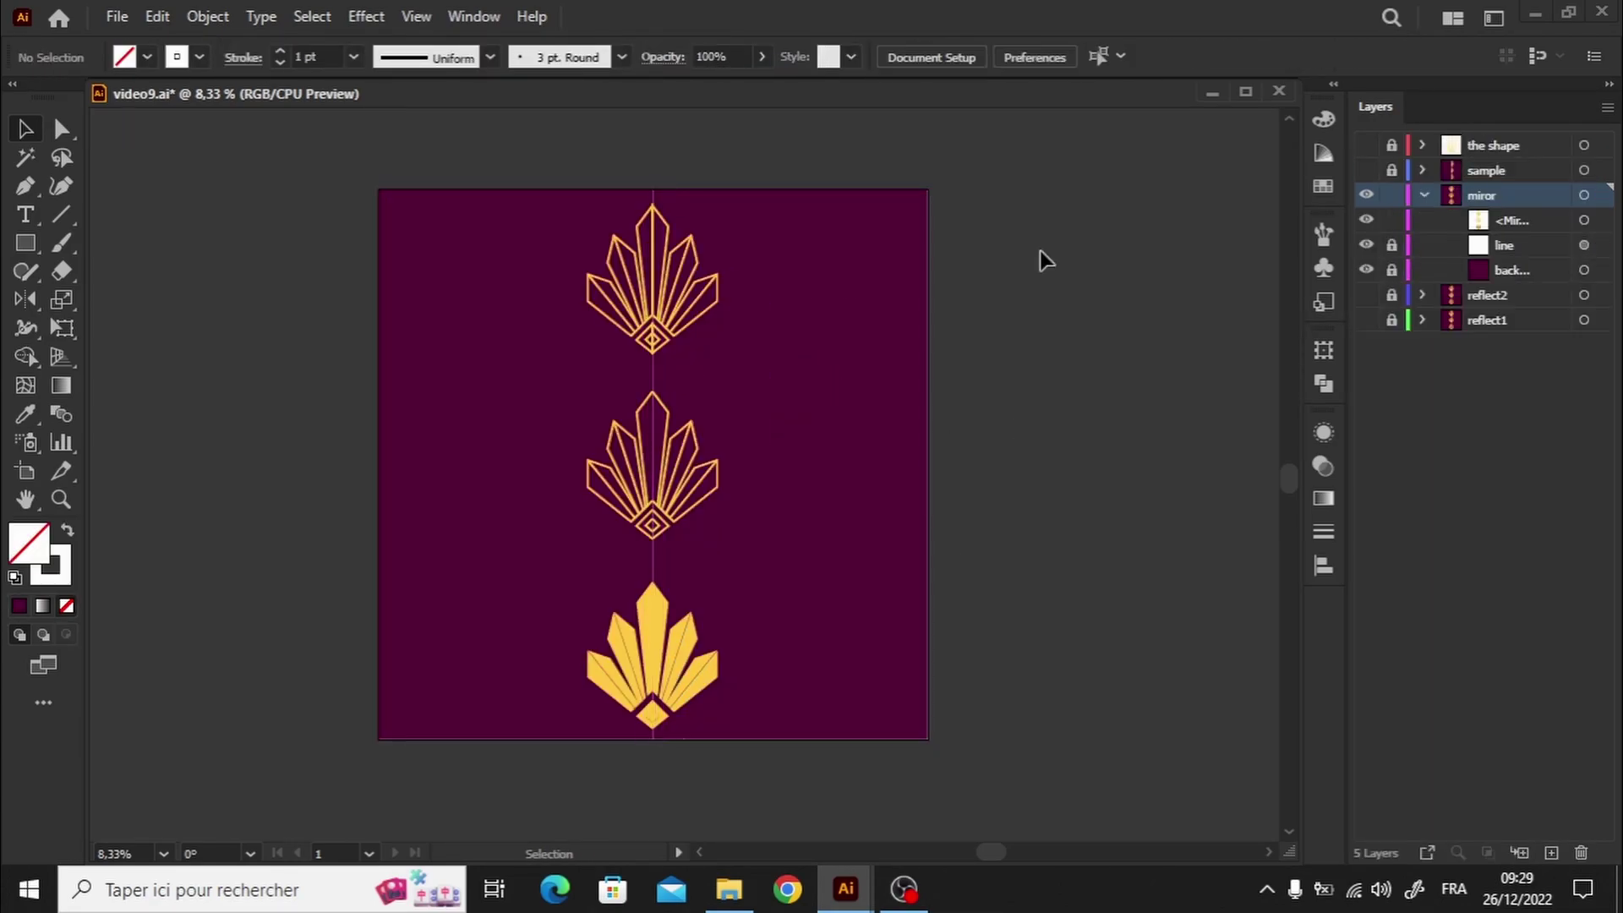
Select the mirror repeat of the three flowers and expand its object and fill.
{"action": "left_click_drag", "start_coordinate": [702, 257], "coordinate": [589, 730]}
{"action": "left_click", "coordinate": [209, 17]}
{"action": "left_click", "coordinate": [279, 279]}
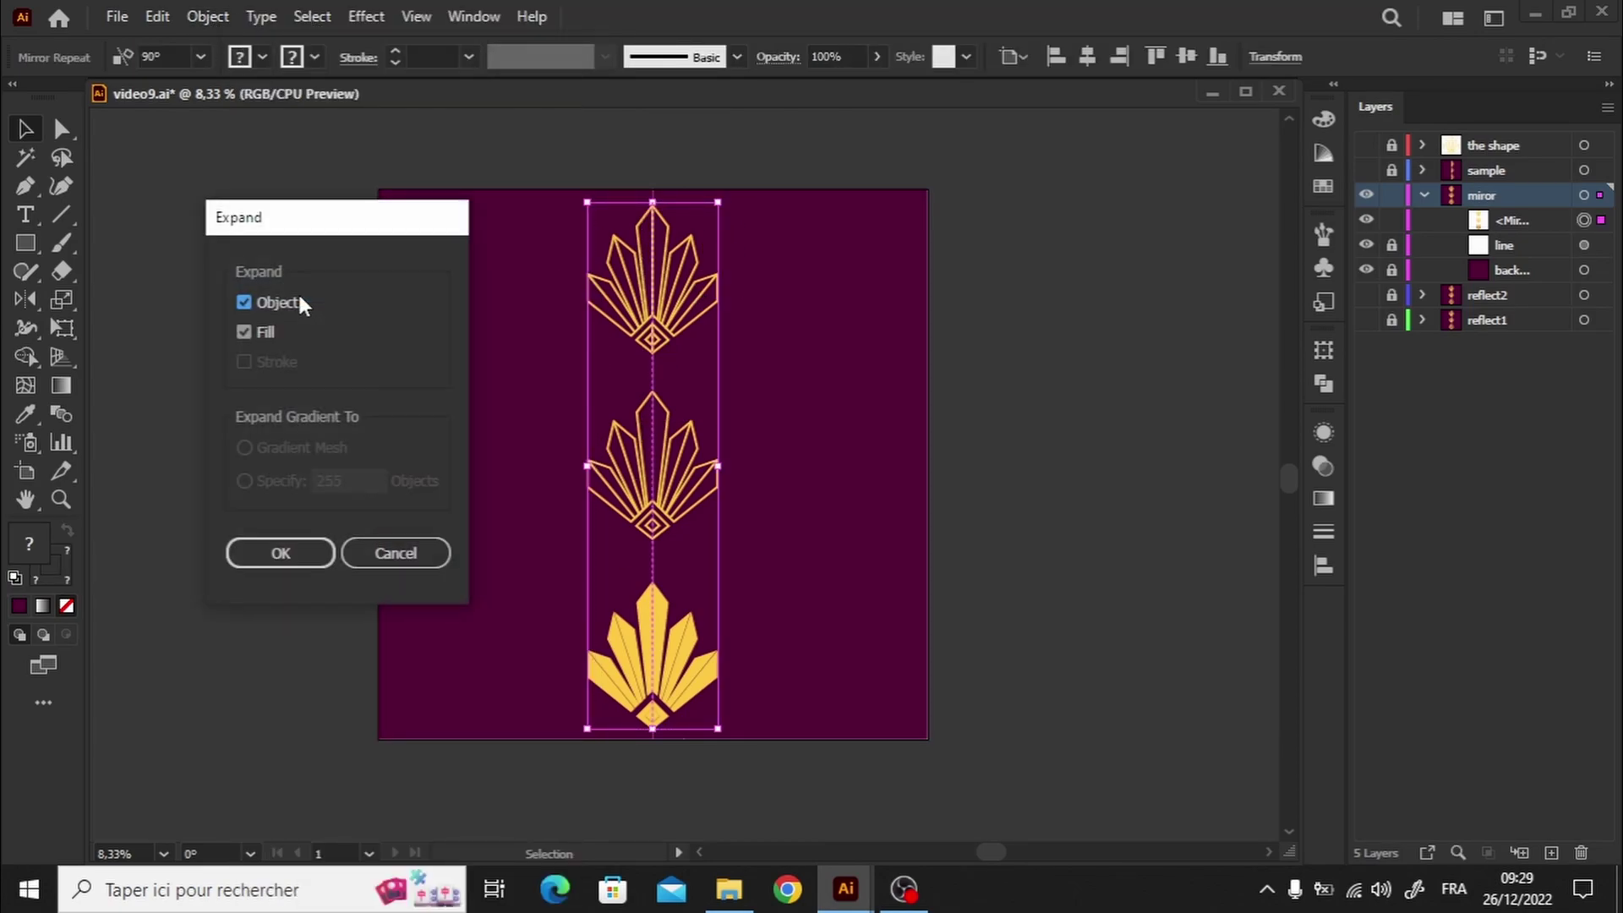
{"action": "left_click", "coordinate": [268, 551]}
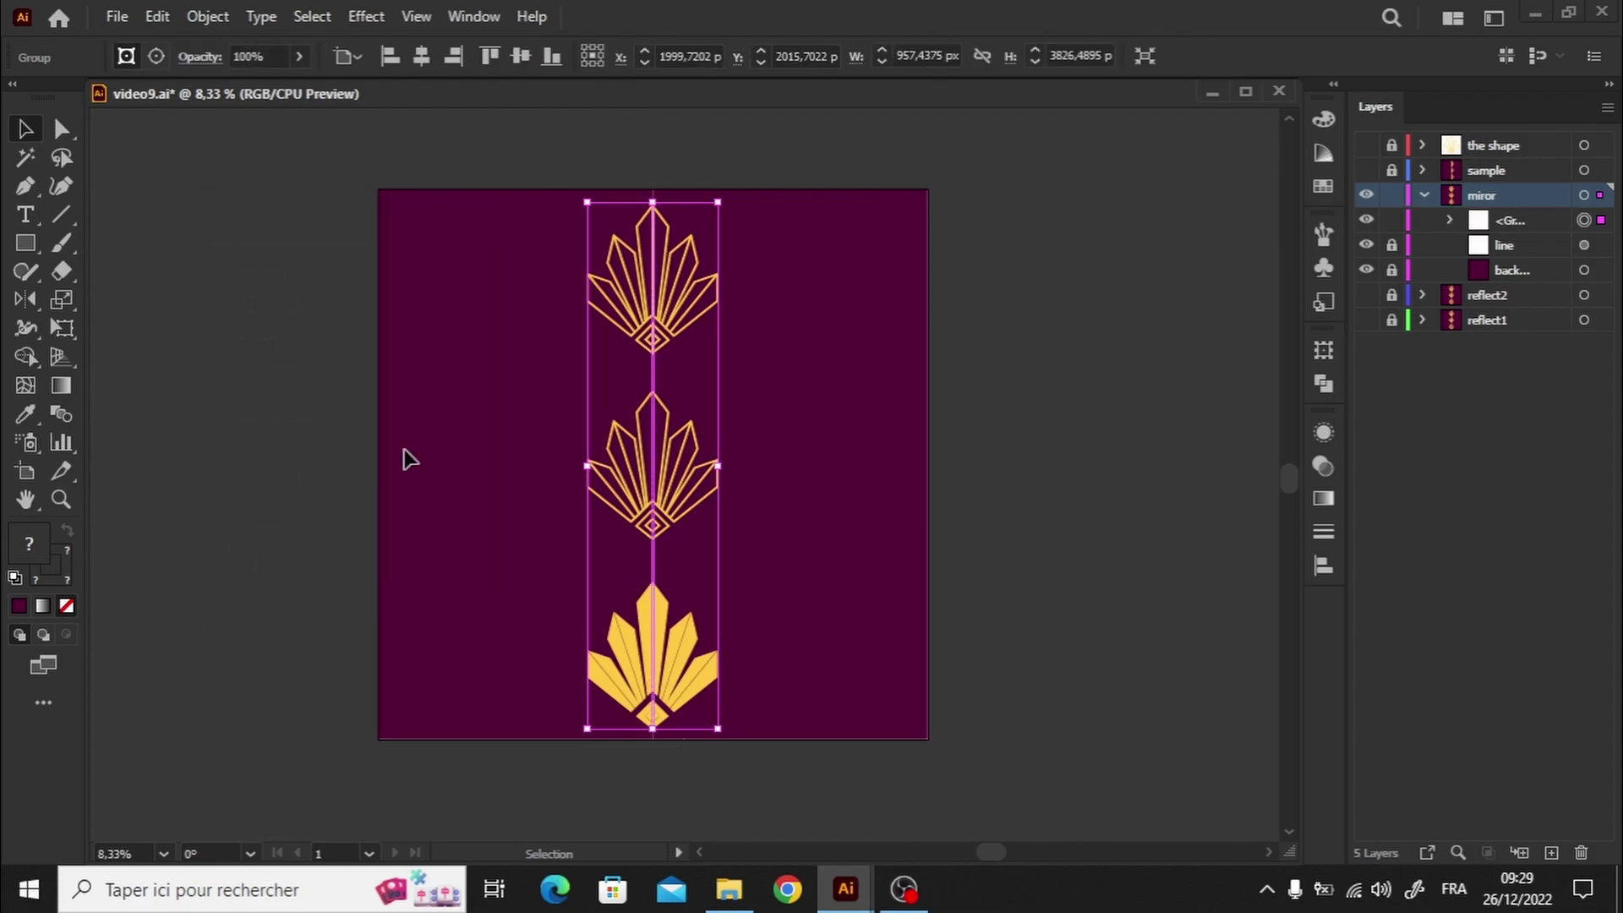
Examine the center seam of the expanded flowers up close, up to the top flower.
{"action": "key", "text": "ctrl+plus"}
{"action": "key", "text": "ctrl+plus"}
{"action": "left_click", "coordinate": [1234, 393]}
{"action": "left_click_drag", "start_coordinate": [1288, 479], "coordinate": [1287, 415]}
{"action": "left_click", "coordinate": [743, 535]}
{"action": "key", "text": "ctrl+plus"}
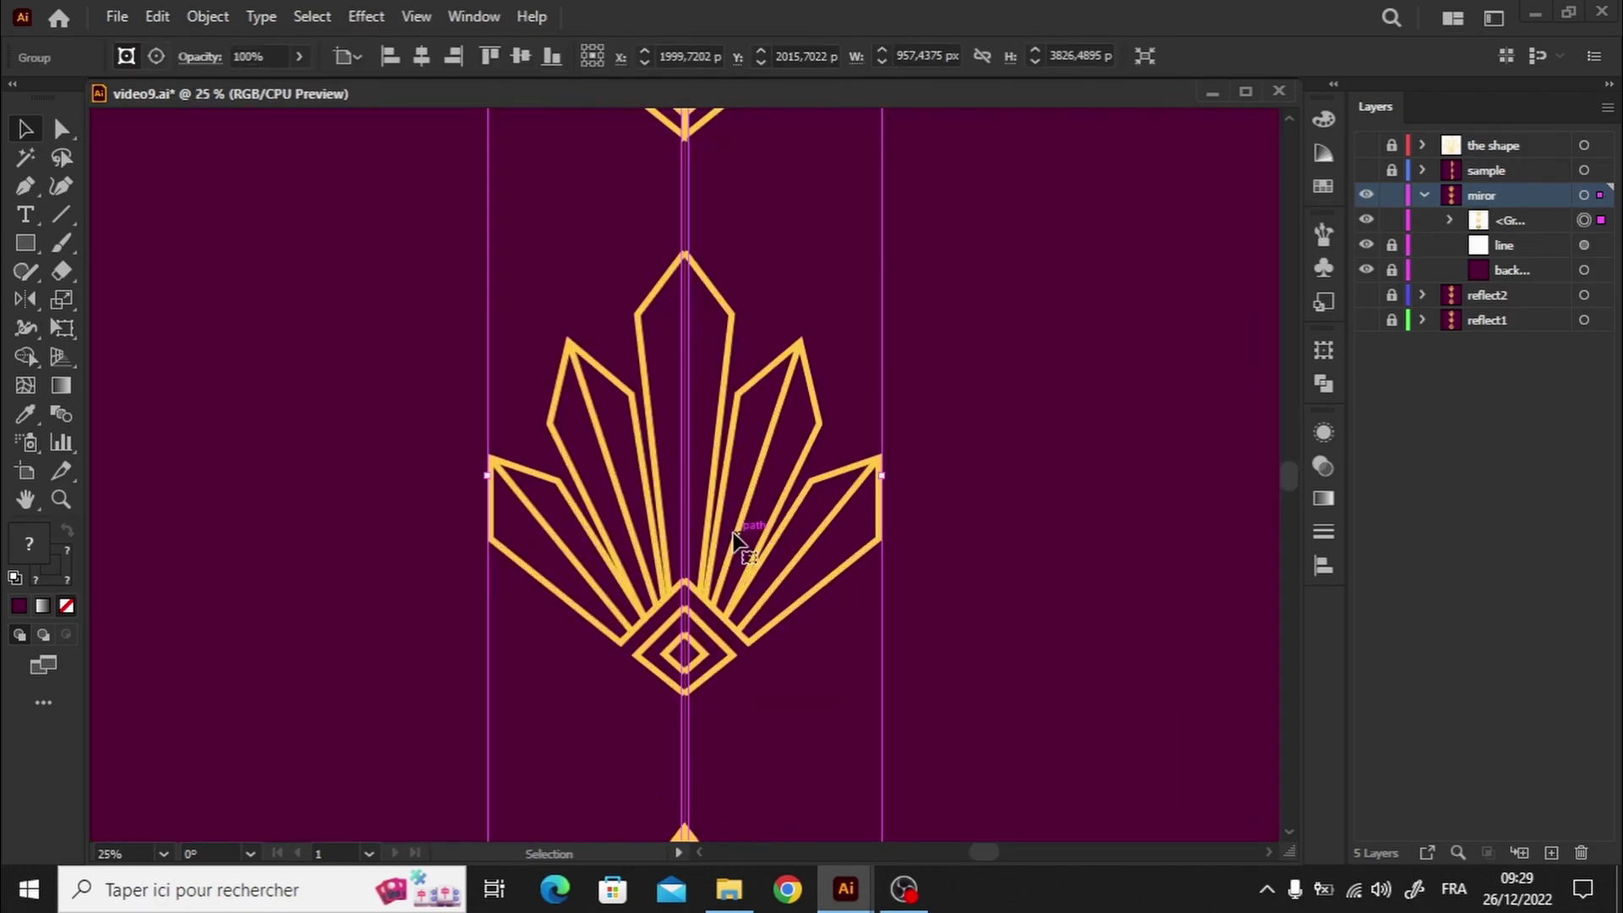
{"action": "left_click", "coordinate": [1167, 456]}
{"action": "left_click_drag", "start_coordinate": [1288, 478], "coordinate": [1273, 423]}
{"action": "left_click", "coordinate": [794, 488]}
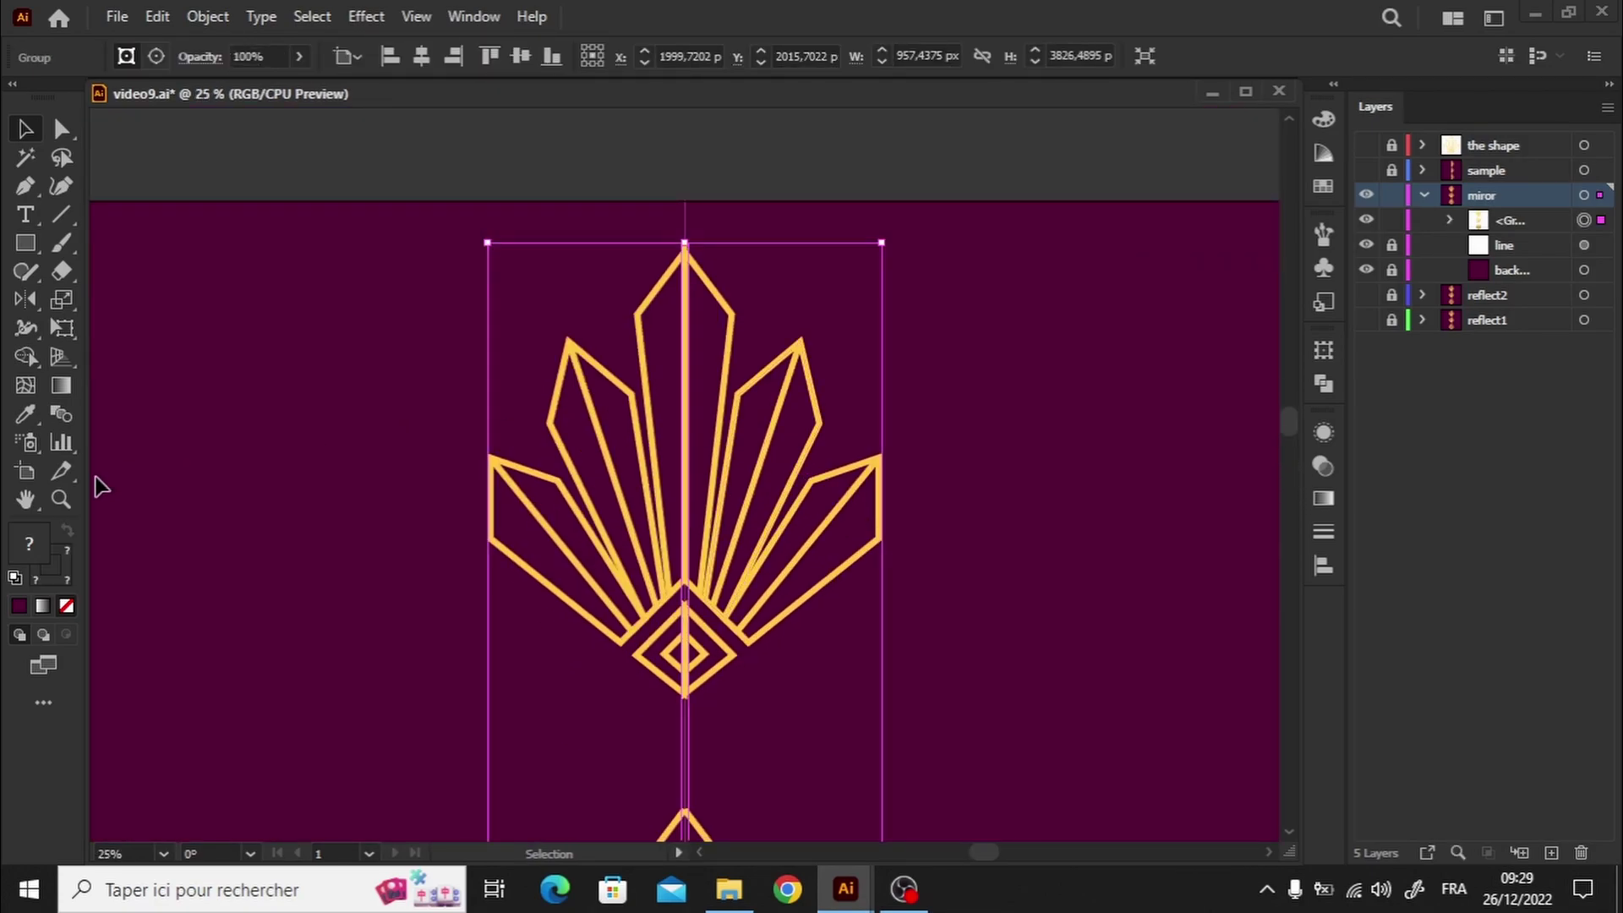
Select the expanded flower group and activate the Shape Builder tool for merging its halves.
{"action": "left_click", "coordinate": [24, 356]}
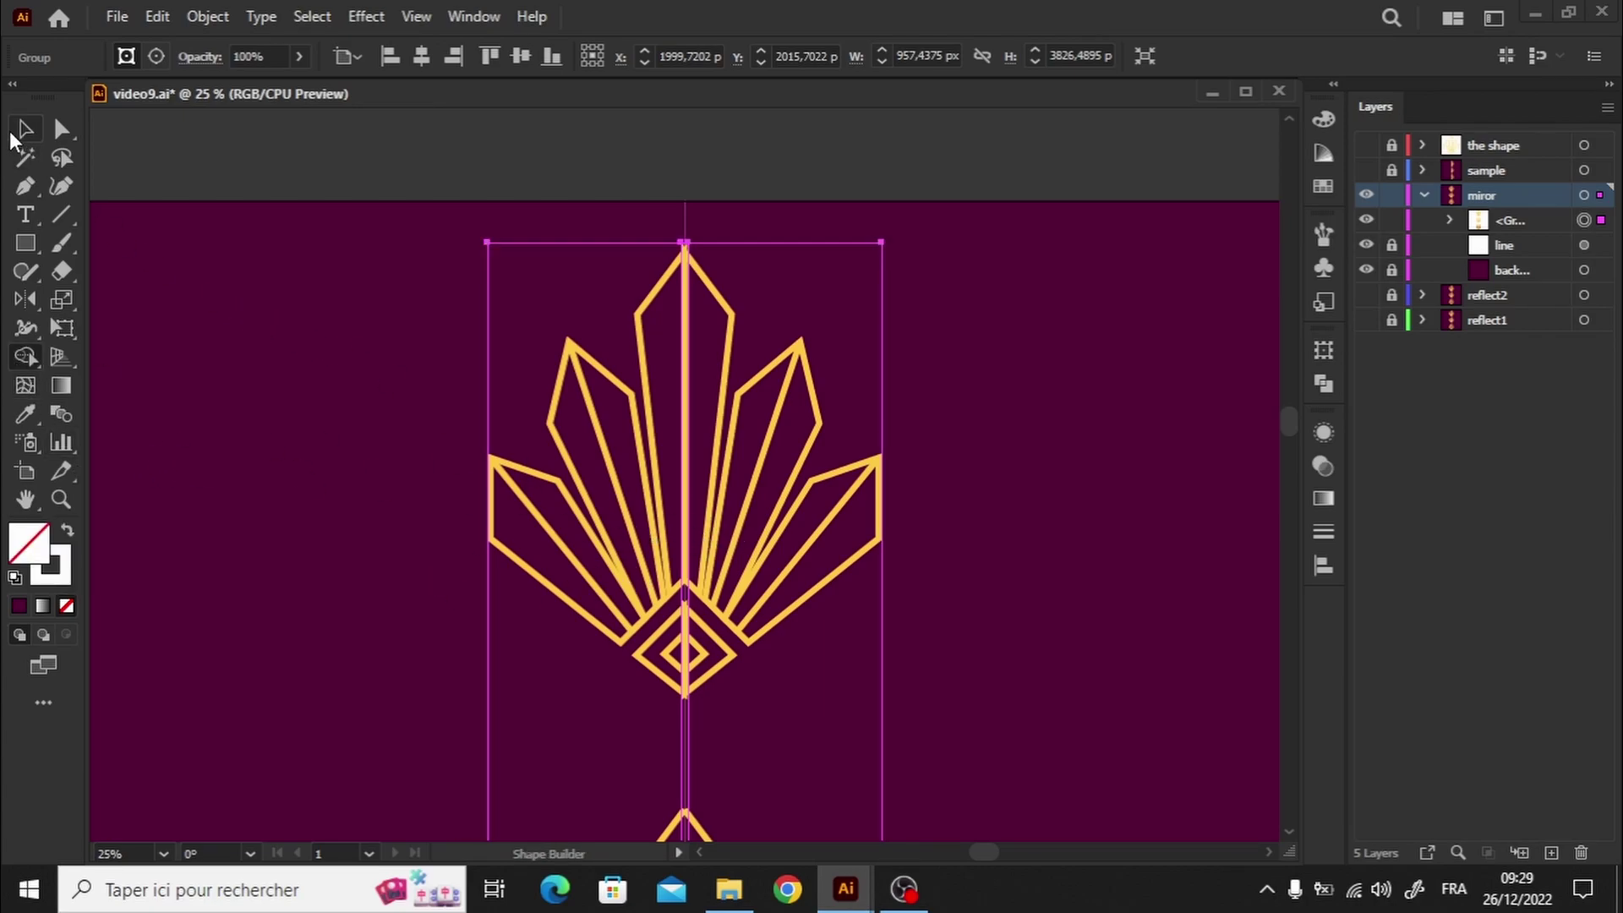
{"action": "left_click", "coordinate": [335, 353]}
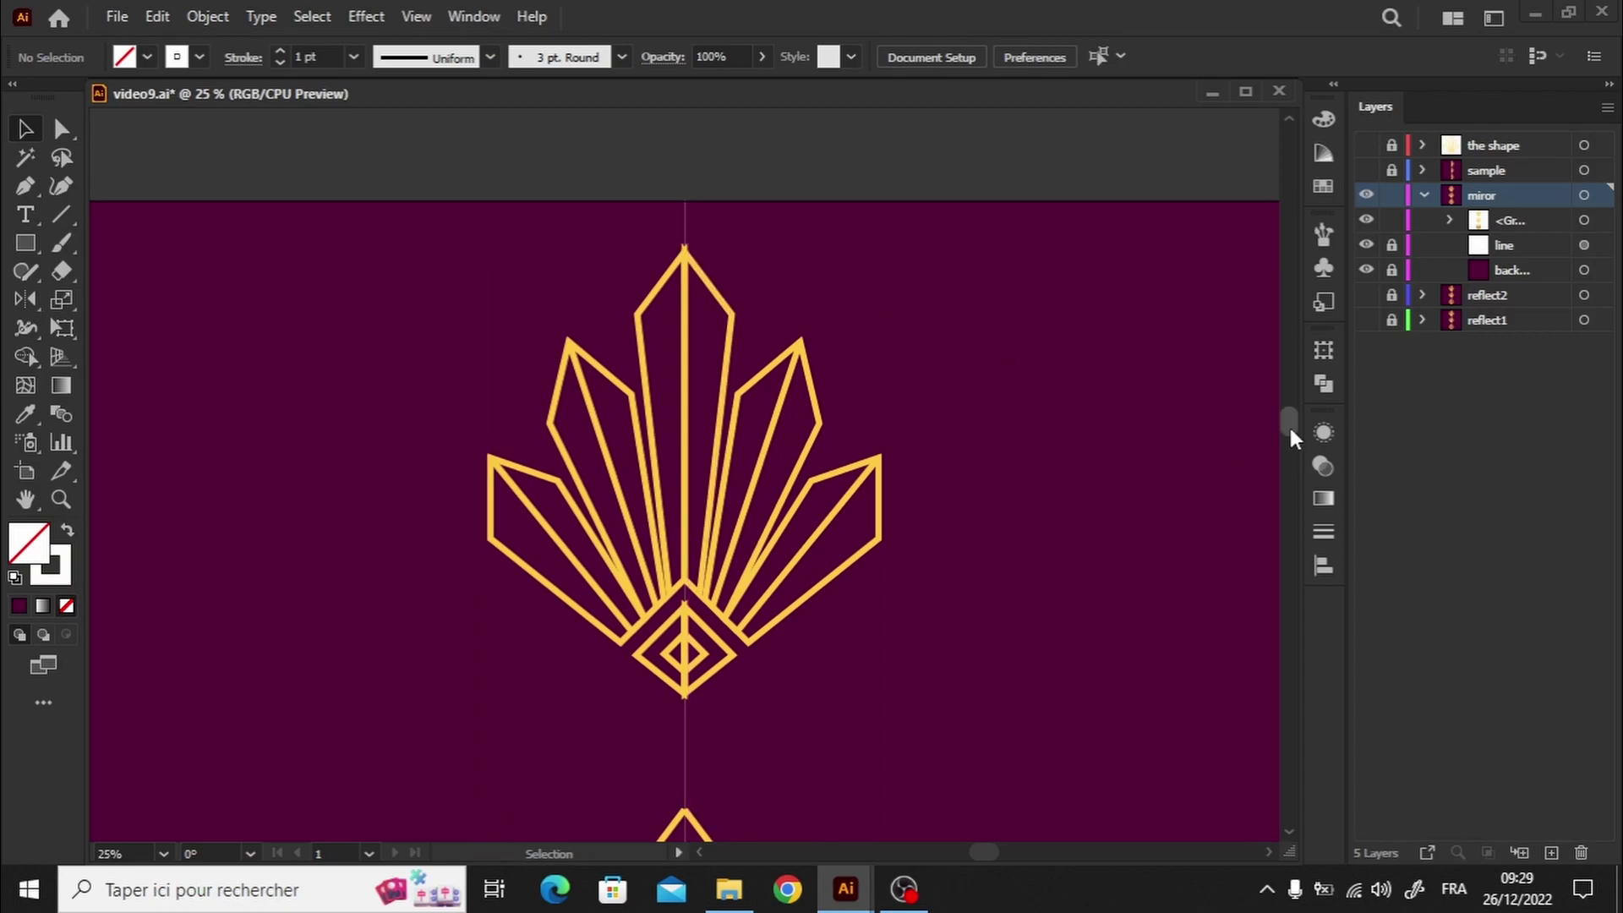
{"action": "scroll", "coordinate": [1288, 424], "scroll_direction": "down", "scroll_amount": 5}
{"action": "left_click", "coordinate": [784, 494]}
{"action": "key", "text": "shift+m"}
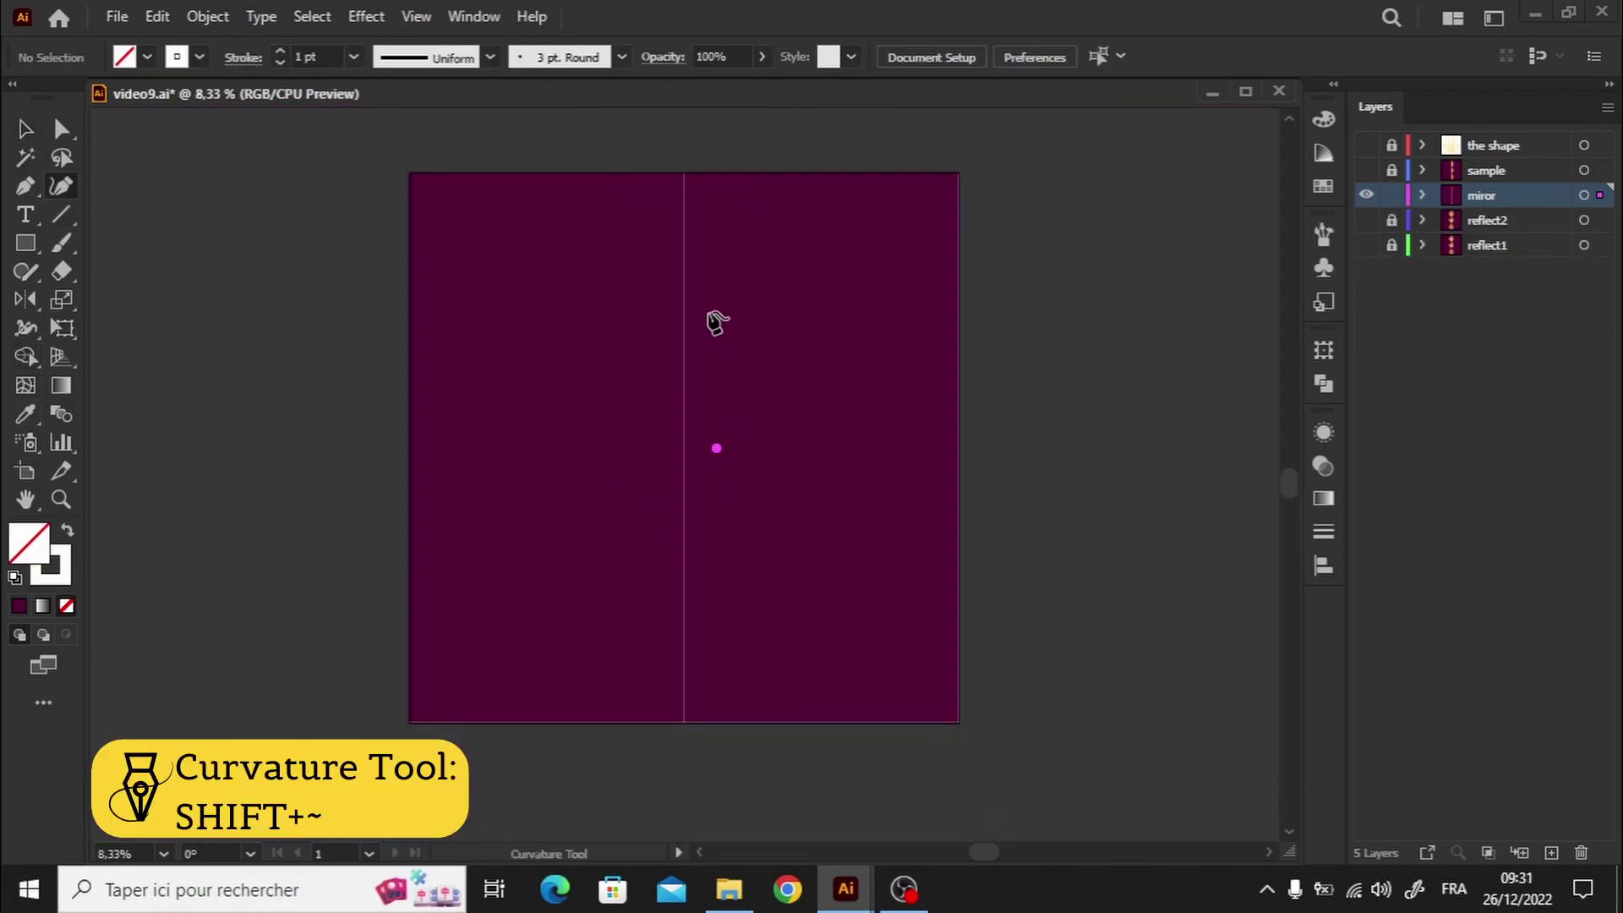
Draw a closed petal right of the artboard's center line with the Curvature tool and fill it white.
{"action": "left_click", "coordinate": [848, 339]}
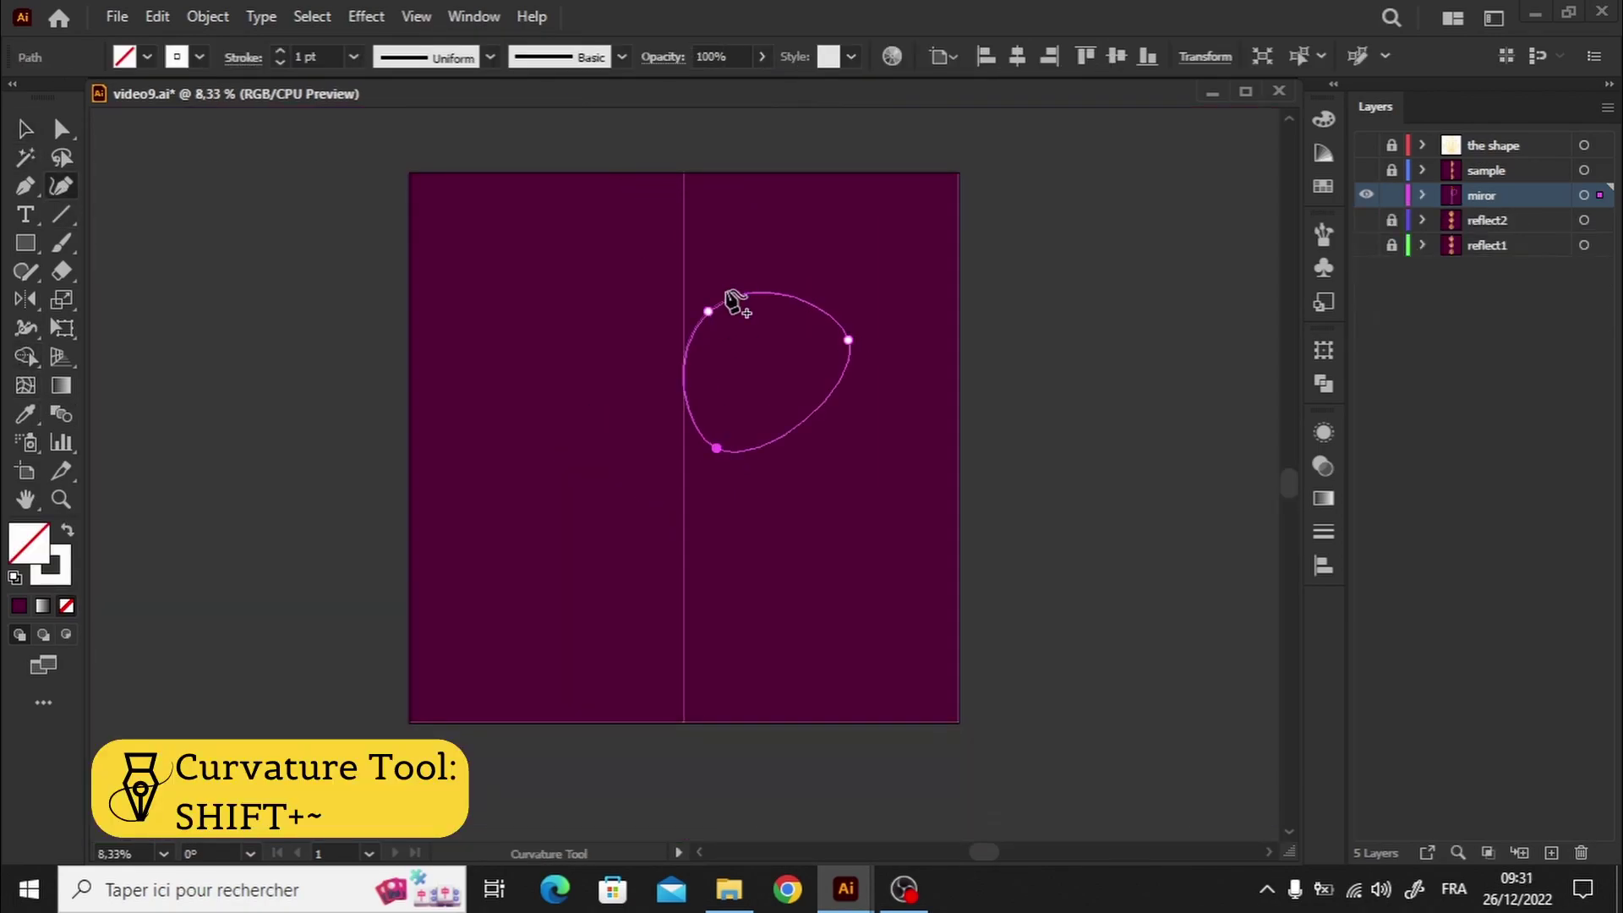
{"action": "left_click", "coordinate": [731, 316]}
{"action": "double_click", "coordinate": [28, 543]}
{"action": "left_click", "coordinate": [790, 434]}
{"action": "key", "text": "v"}
Apply a Mirror repeat to the white petal and move its axis onto the artboard's center line.
{"action": "left_click", "coordinate": [196, 16]}
{"action": "mouse_move", "coordinate": [271, 652]}
{"action": "left_click", "coordinate": [677, 703]}
{"action": "left_click_drag", "start_coordinate": [850, 481], "coordinate": [682, 491]}
{"action": "left_click", "coordinate": [22, 132]}
{"action": "double_click", "coordinate": [305, 348]}
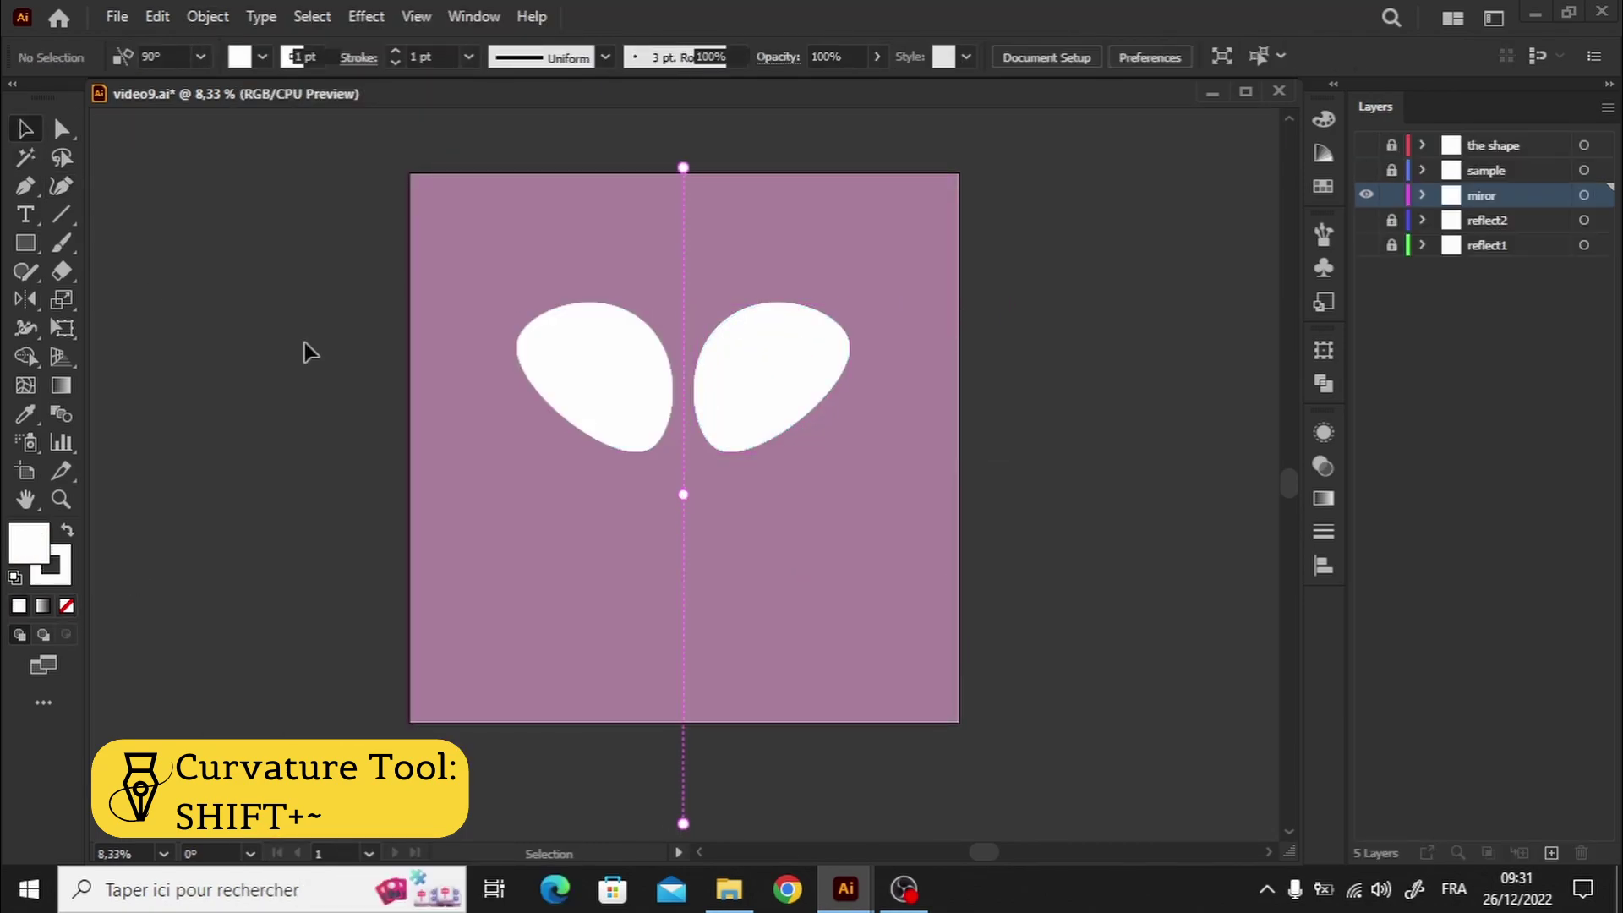
Isolate the mirror repeat and draw a smaller closed petal below the first one with the Curvature tool.
{"action": "double_click", "coordinate": [770, 409]}
{"action": "left_click", "coordinate": [61, 185]}
{"action": "left_click", "coordinate": [743, 584]}
{"action": "left_click", "coordinate": [724, 533]}
{"action": "left_click", "coordinate": [826, 482]}
{"action": "left_click", "coordinate": [743, 584]}
{"action": "left_click", "coordinate": [26, 129]}
{"action": "double_click", "coordinate": [238, 360]}
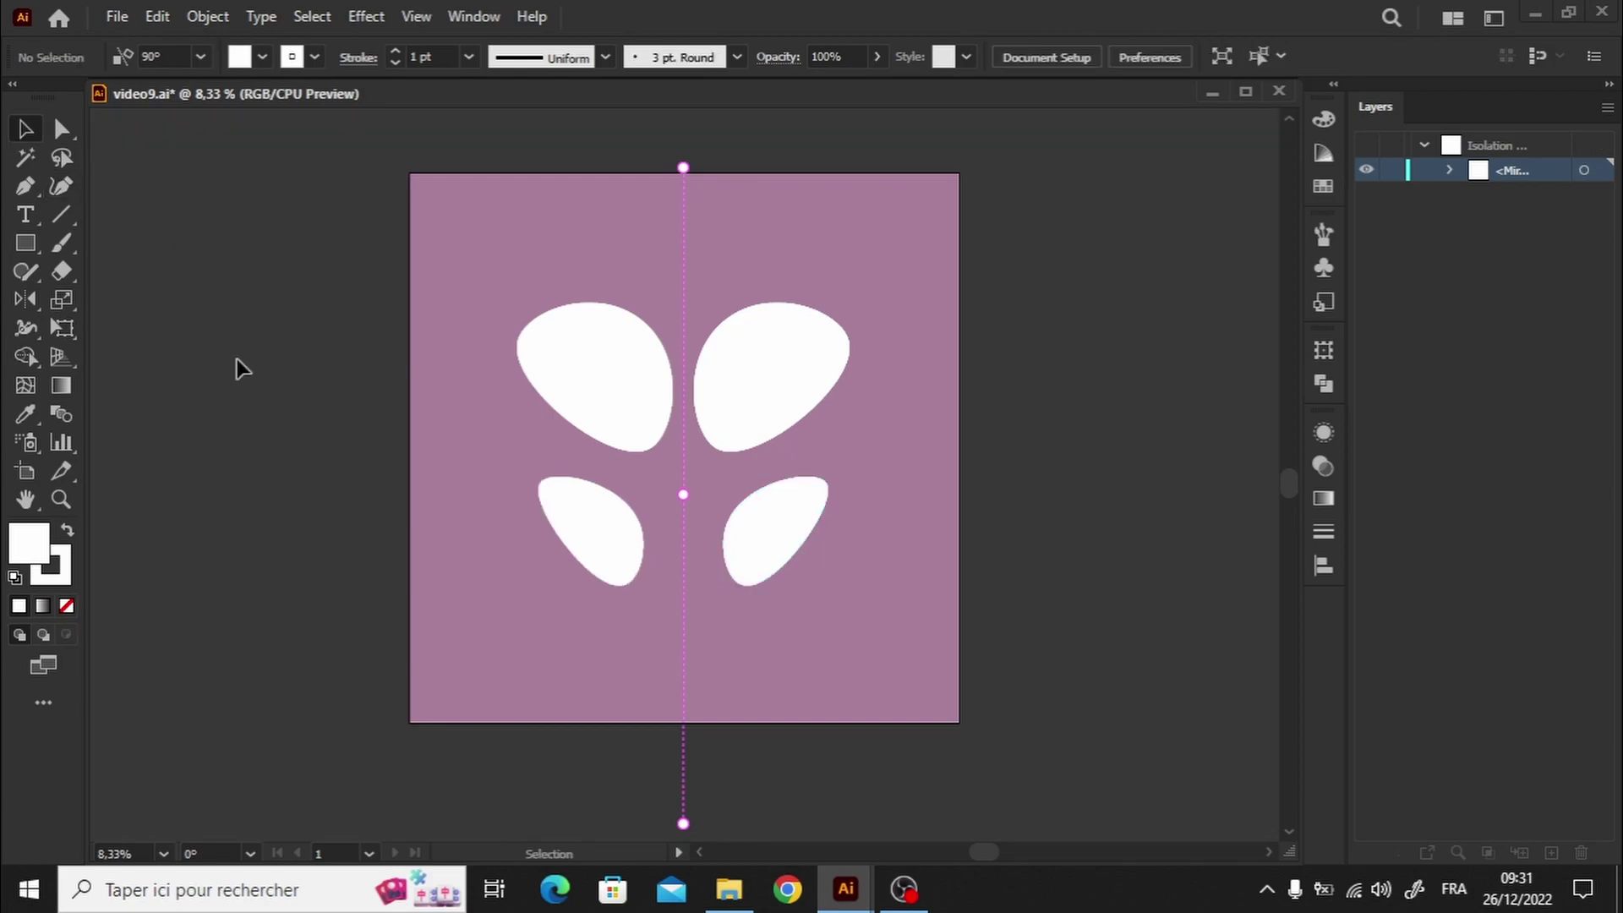
Expand the petals' mirror repeat into separate editable artwork.
{"action": "left_click", "coordinate": [221, 21]}
{"action": "left_click", "coordinate": [308, 289]}
{"action": "left_click", "coordinate": [279, 554]}
{"action": "left_click", "coordinate": [338, 511]}
{"action": "right_click", "coordinate": [755, 338]}
{"action": "left_click", "coordinate": [852, 650]}
{"action": "left_click", "coordinate": [1022, 550]}
Move the upper right petal across the center line and isolate its clip group to reveal how the mask cuts it.
{"action": "left_click_drag", "start_coordinate": [784, 416], "coordinate": [716, 448]}
{"action": "double_click", "coordinate": [852, 382]}
{"action": "double_click", "coordinate": [853, 381]}
{"action": "double_click", "coordinate": [852, 381]}
{"action": "left_click", "coordinate": [1004, 419]}
{"action": "double_click", "coordinate": [1004, 418]}
{"action": "left_click", "coordinate": [757, 408]}
{"action": "double_click", "coordinate": [753, 404]}
{"action": "left_click", "coordinate": [753, 404]}
{"action": "double_click", "coordinate": [753, 404]}
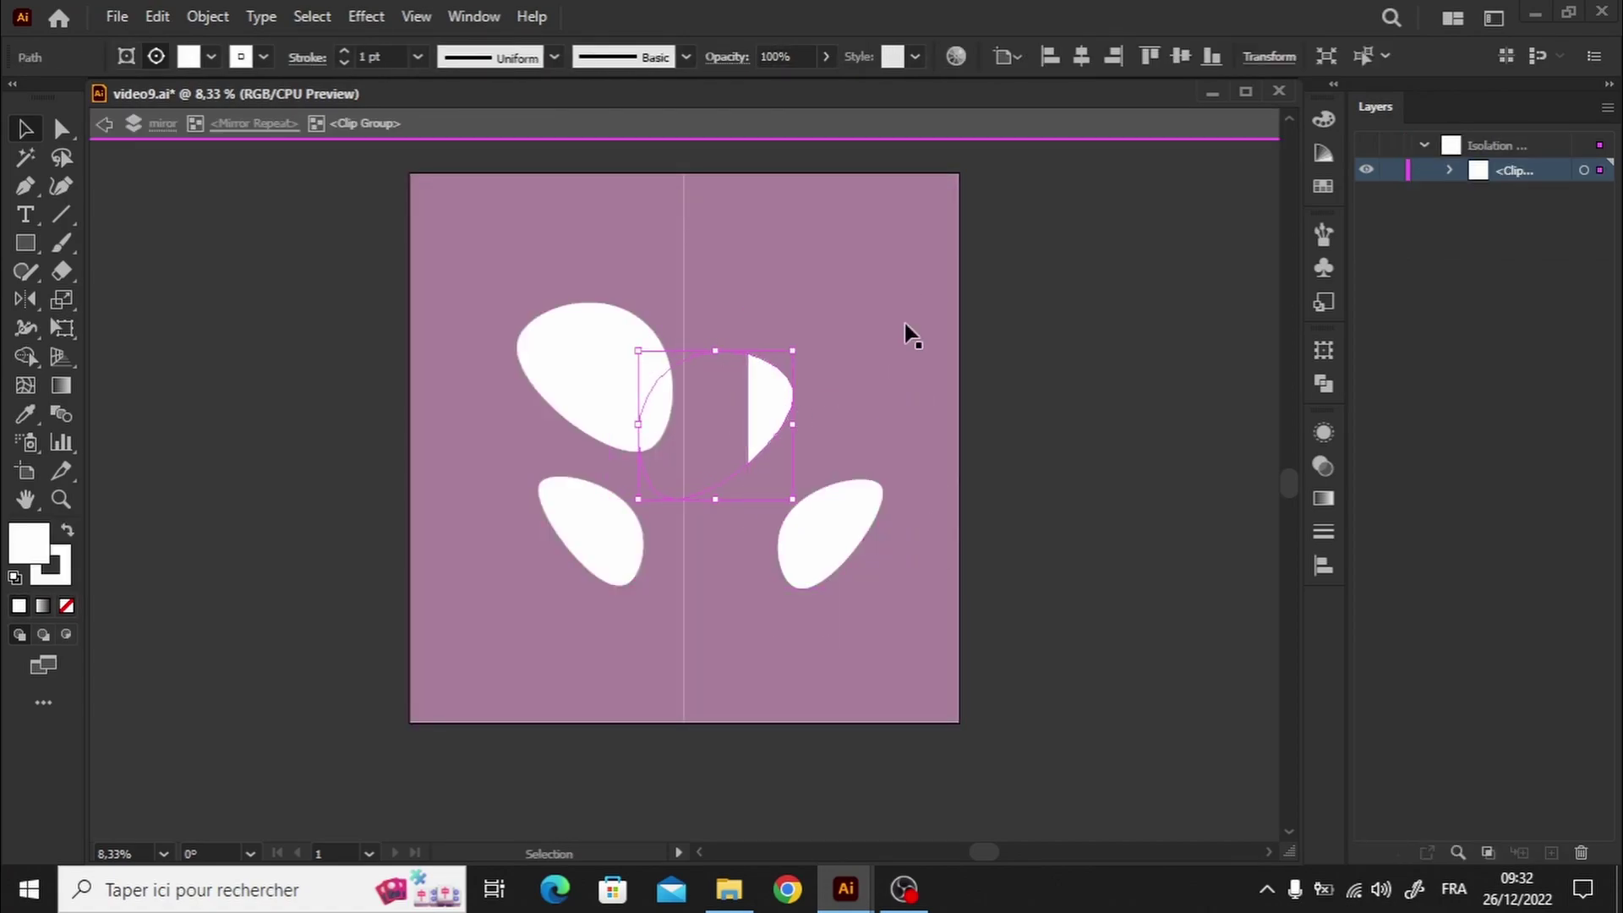
{"action": "double_click", "coordinate": [984, 379]}
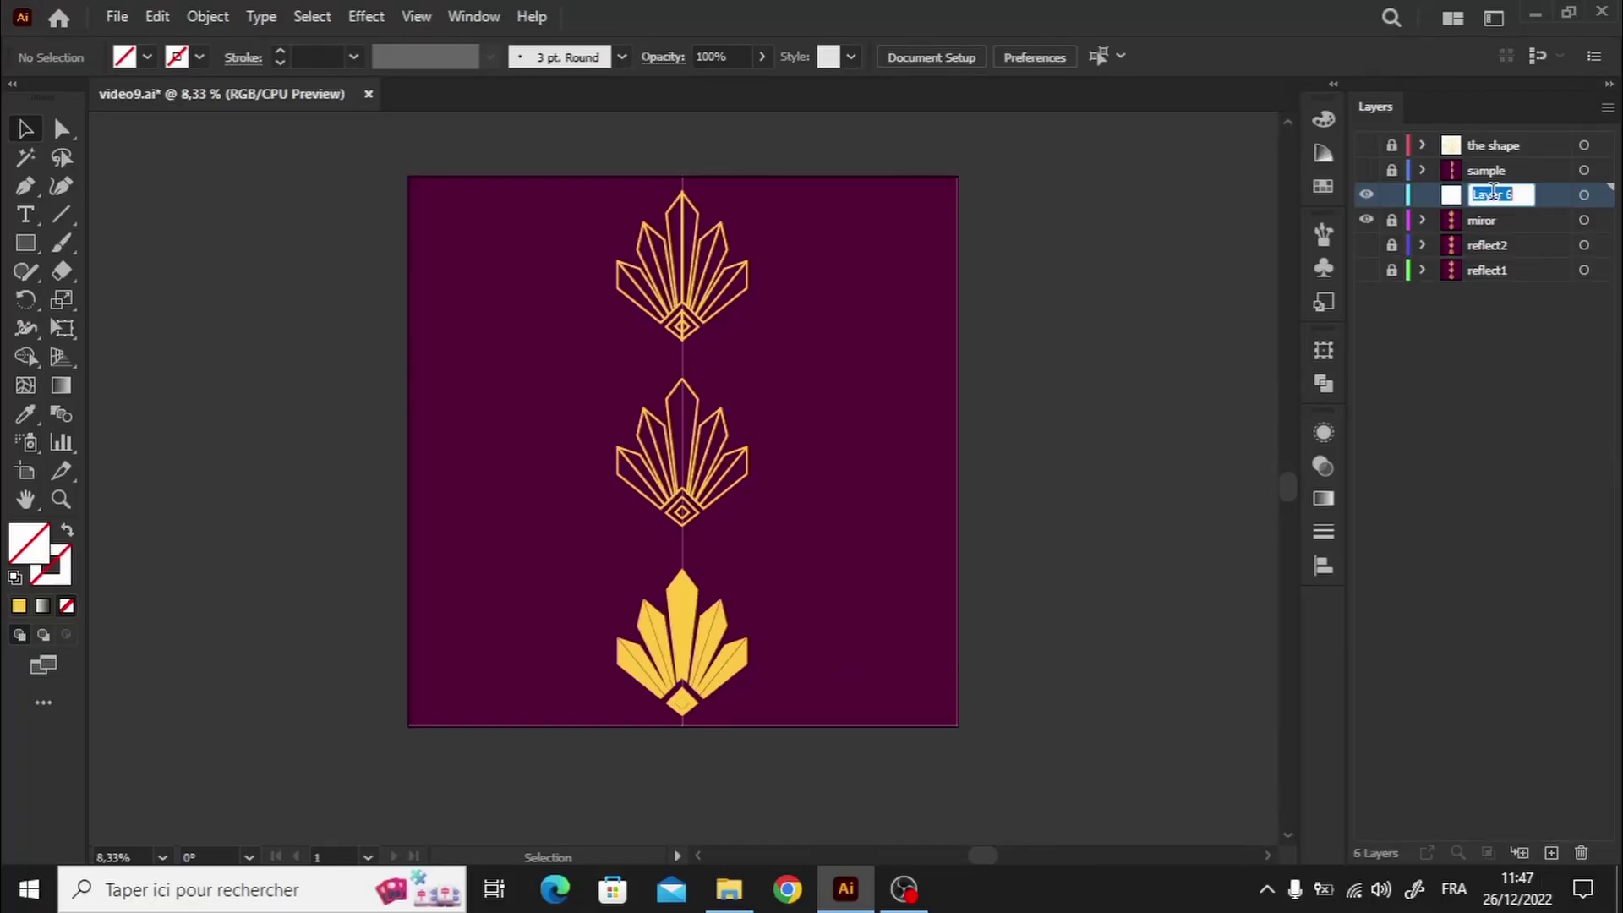
Name the new layer transform, copy the sample layer's artwork into it, and hide the sample and miror layers.
{"action": "left_click", "coordinate": [1366, 171]}
{"action": "left_click", "coordinate": [1365, 219]}
{"action": "left_click", "coordinate": [1599, 170]}
{"action": "left_click_drag", "start_coordinate": [1599, 170], "coordinate": [1597, 196]}
{"action": "left_click", "coordinate": [1365, 171]}
{"action": "left_click", "coordinate": [1392, 171]}
Lock the artwork behind the half flowers and select all three half flowers on the transform layer.
{"action": "left_click", "coordinate": [1000, 301]}
{"action": "left_click", "coordinate": [682, 358], "text": "shift"}
{"action": "left_click_drag", "start_coordinate": [790, 166], "coordinate": [597, 745]}
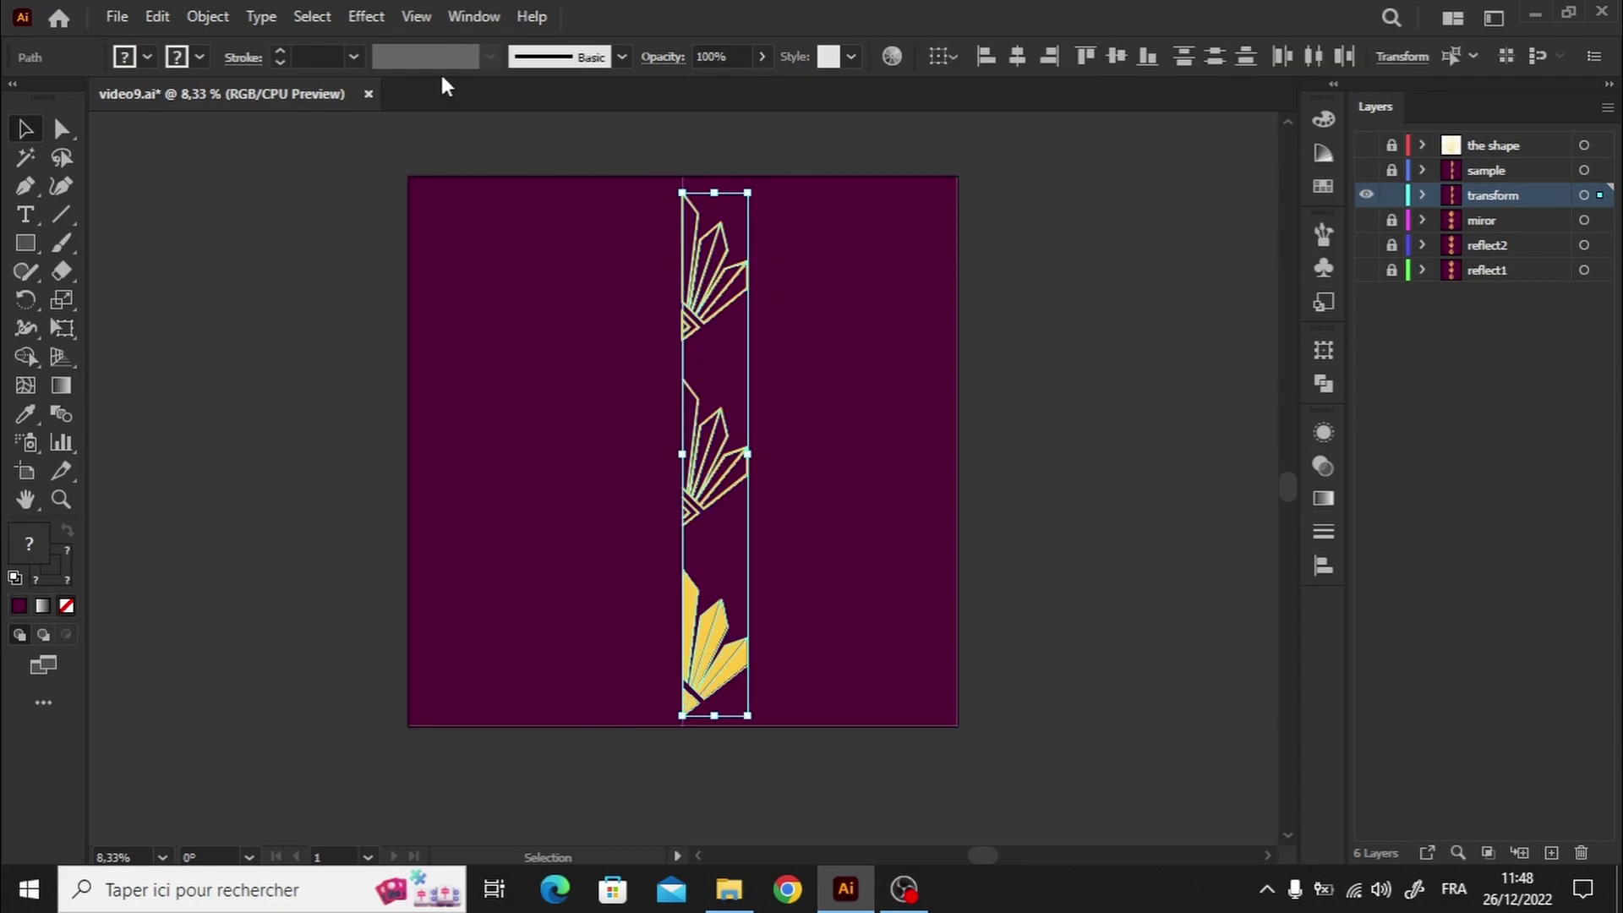
Try a Transform effect with Reflect X about the left-middle reference point on the ungrouped half flowers.
{"action": "left_click", "coordinate": [377, 22]}
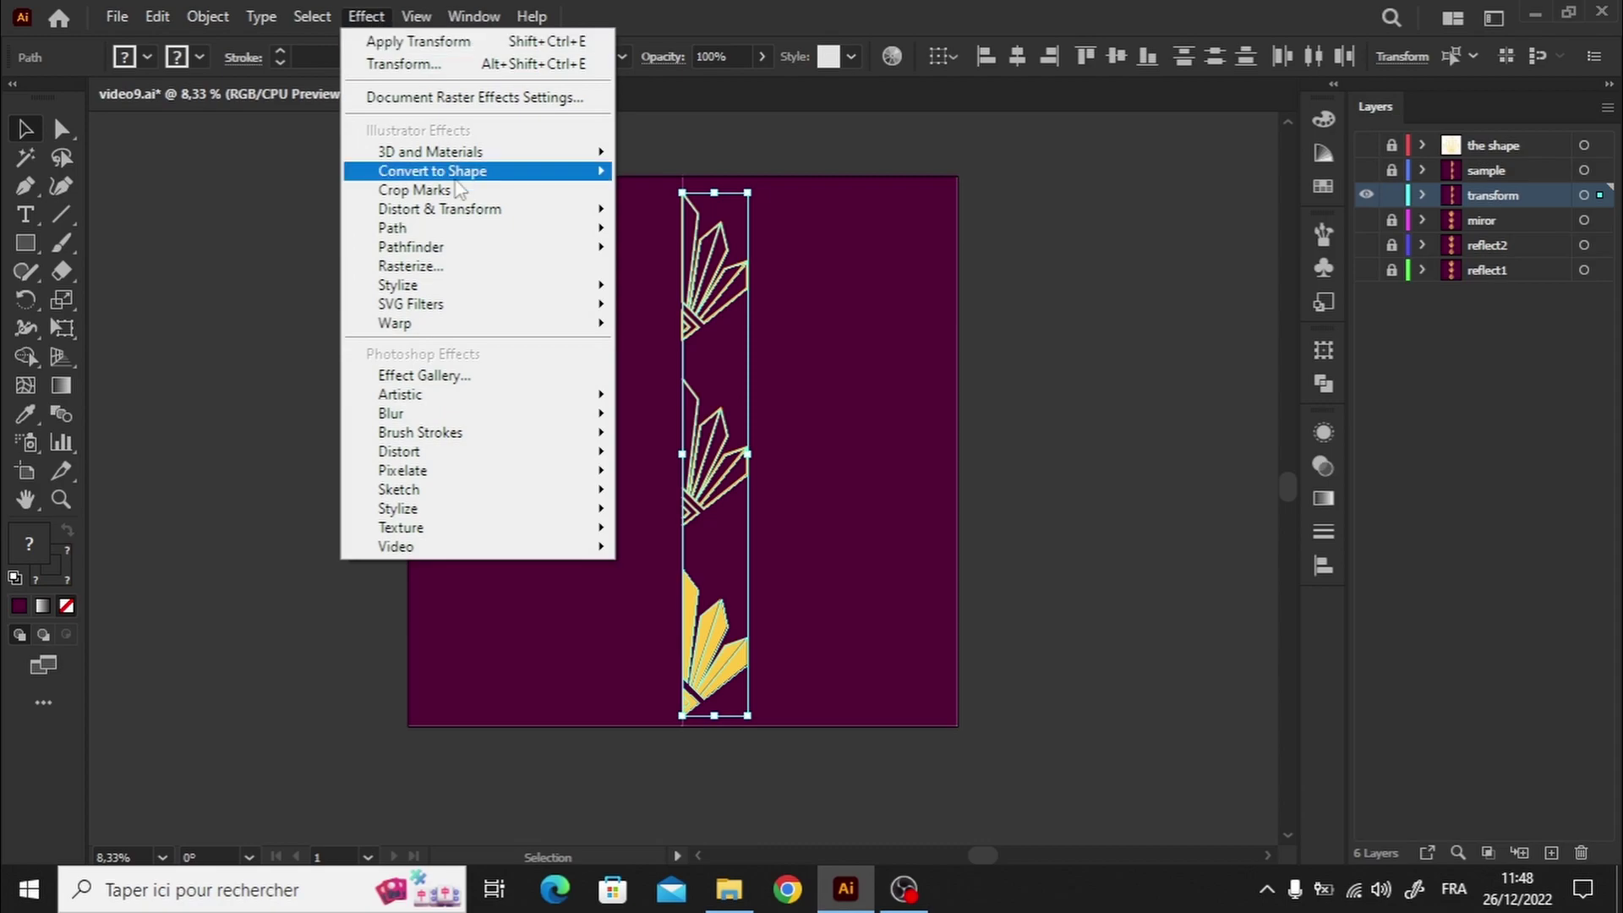
{"action": "mouse_move", "coordinate": [468, 218]}
{"action": "left_click", "coordinate": [684, 292]}
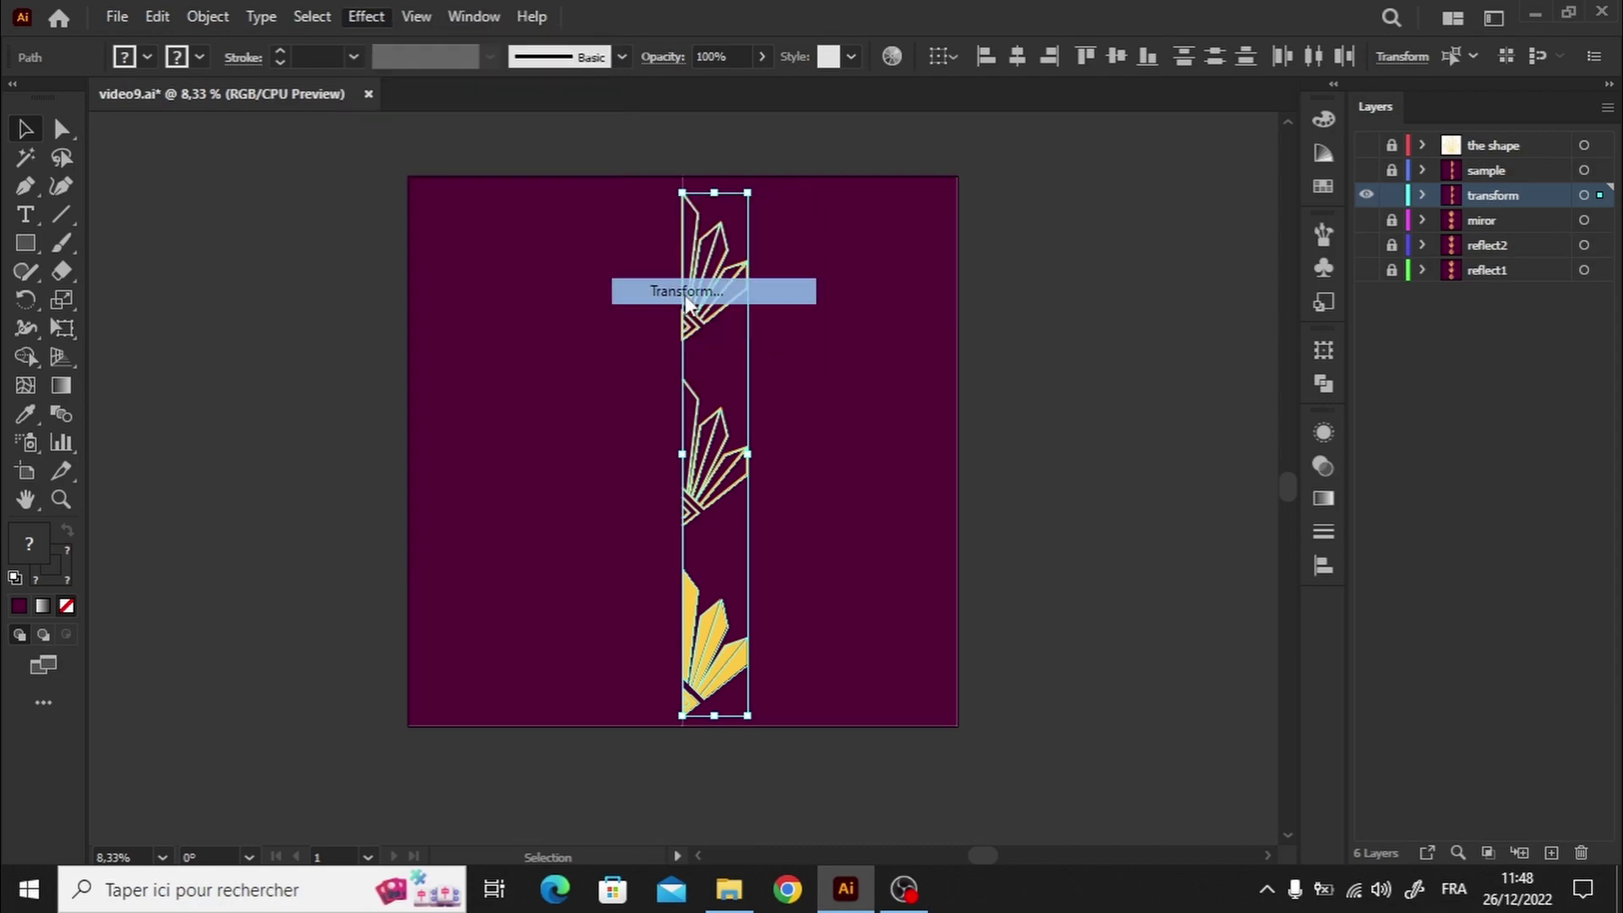
{"action": "left_click", "coordinate": [1156, 621]}
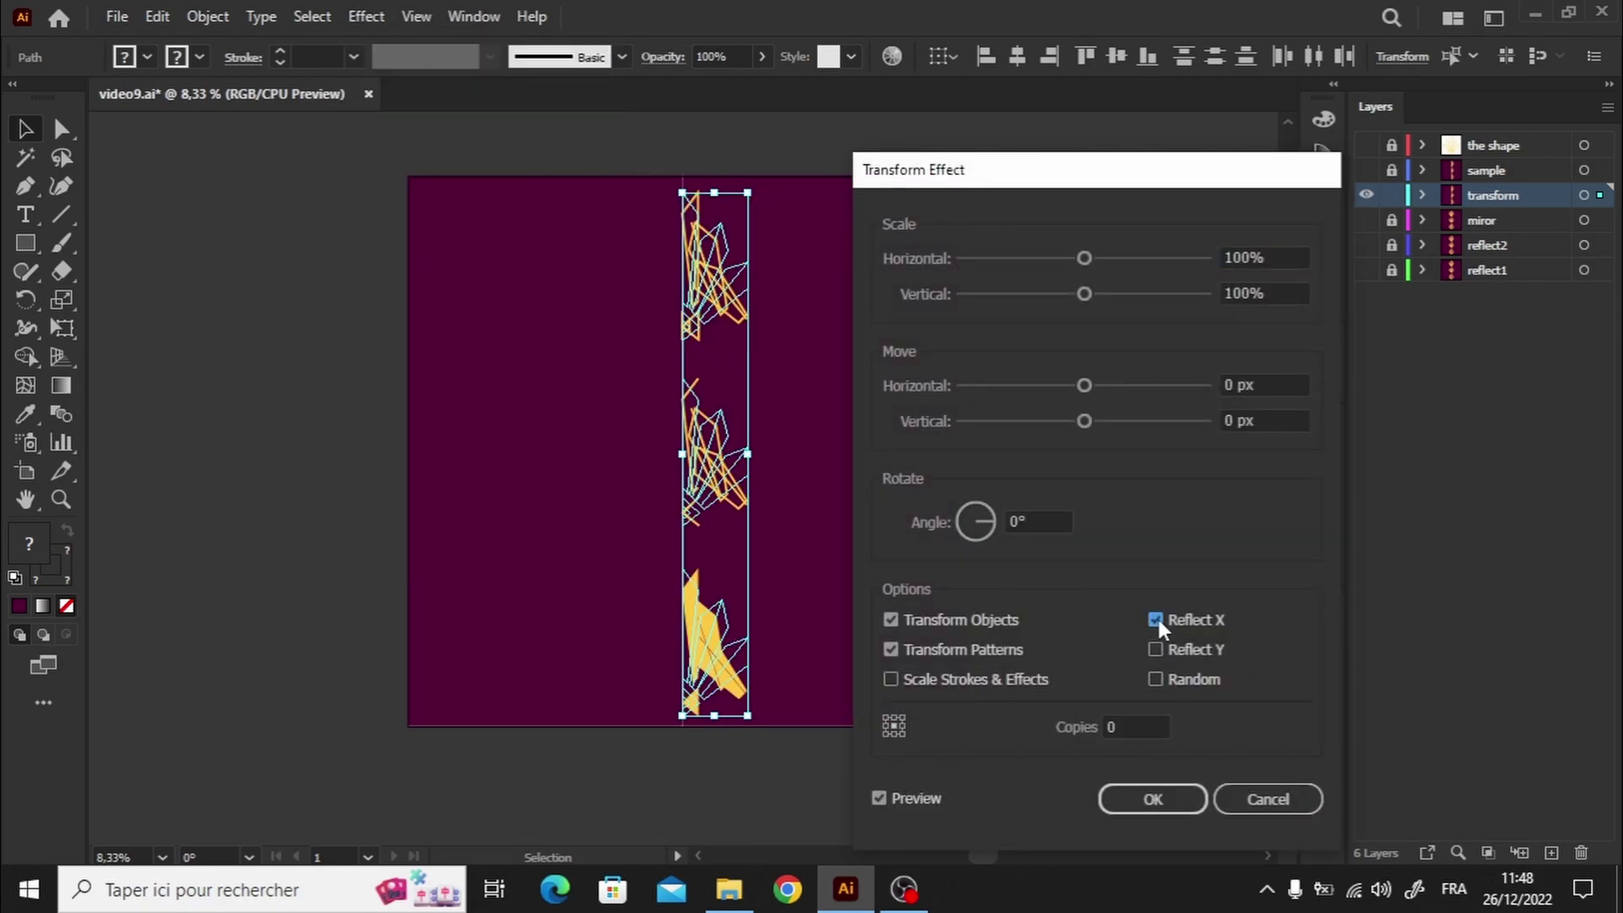
{"action": "left_click", "coordinate": [885, 726]}
{"action": "left_click", "coordinate": [1275, 795]}
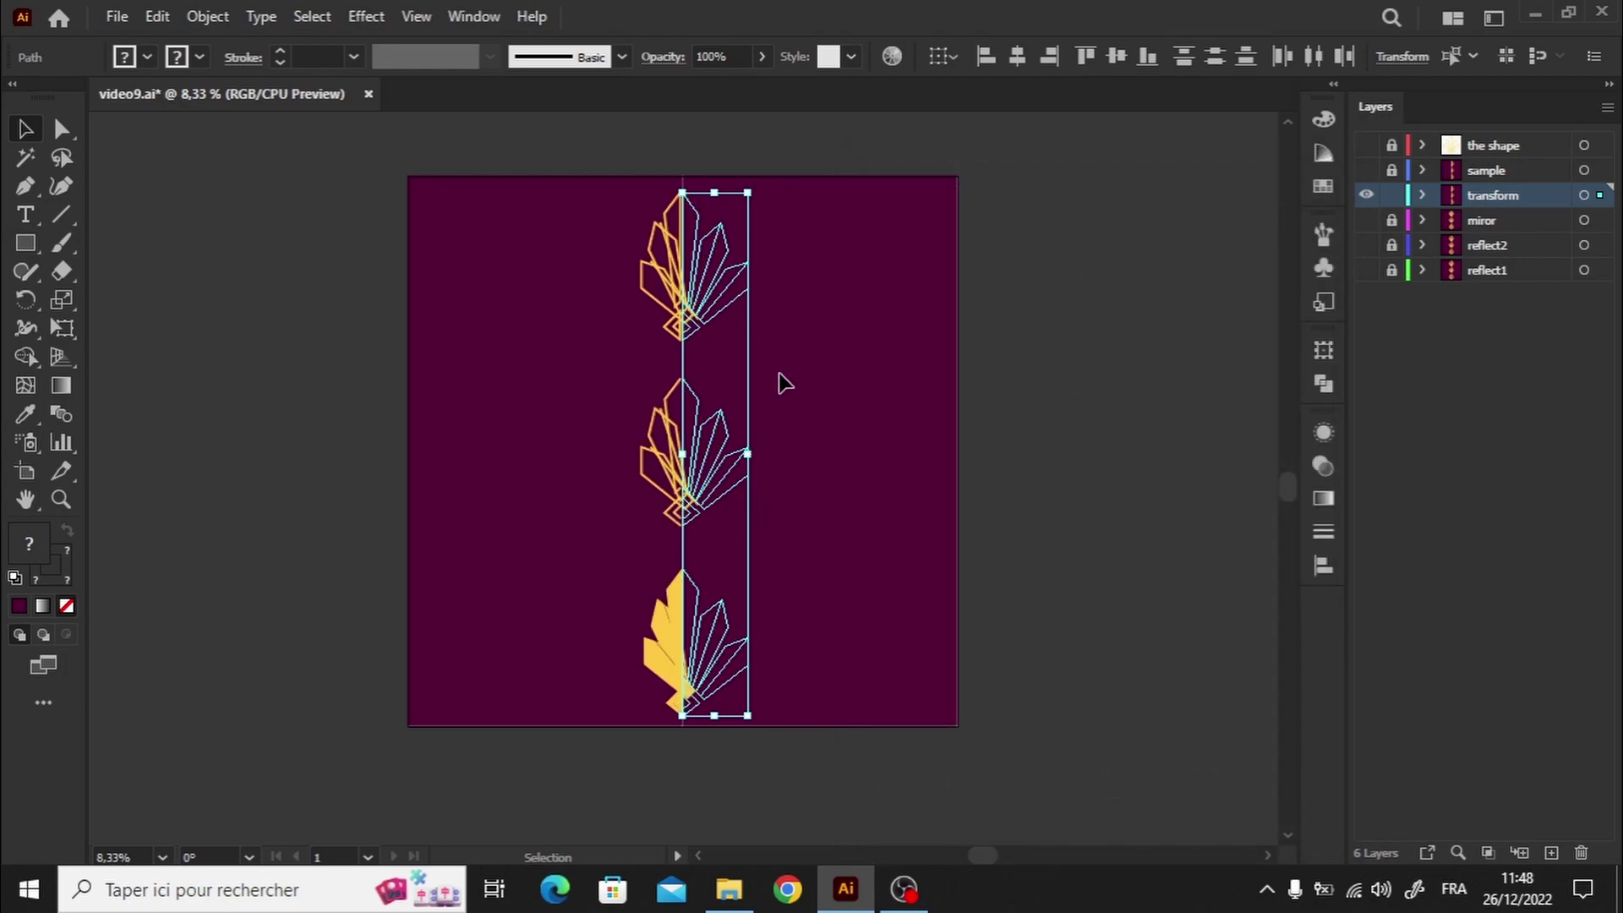
Group the three half flowers and apply a Transform effect with Reflect X about the left-middle reference point and 1 copy.
{"action": "right_click", "coordinate": [722, 397]}
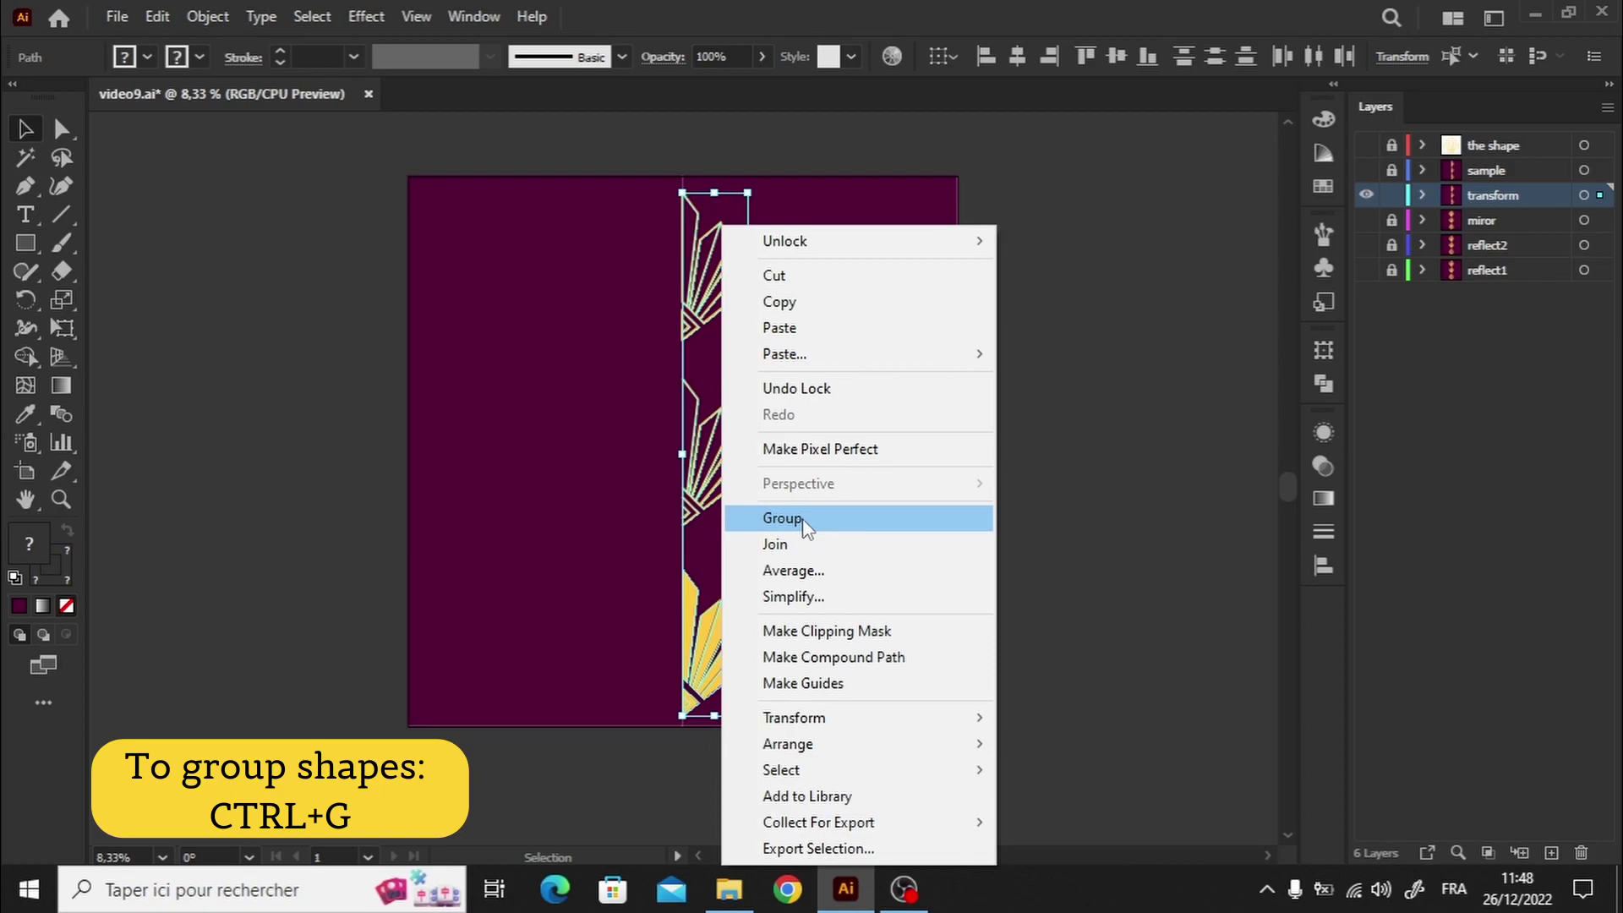
{"action": "left_click", "coordinate": [795, 519]}
{"action": "left_click", "coordinate": [376, 21]}
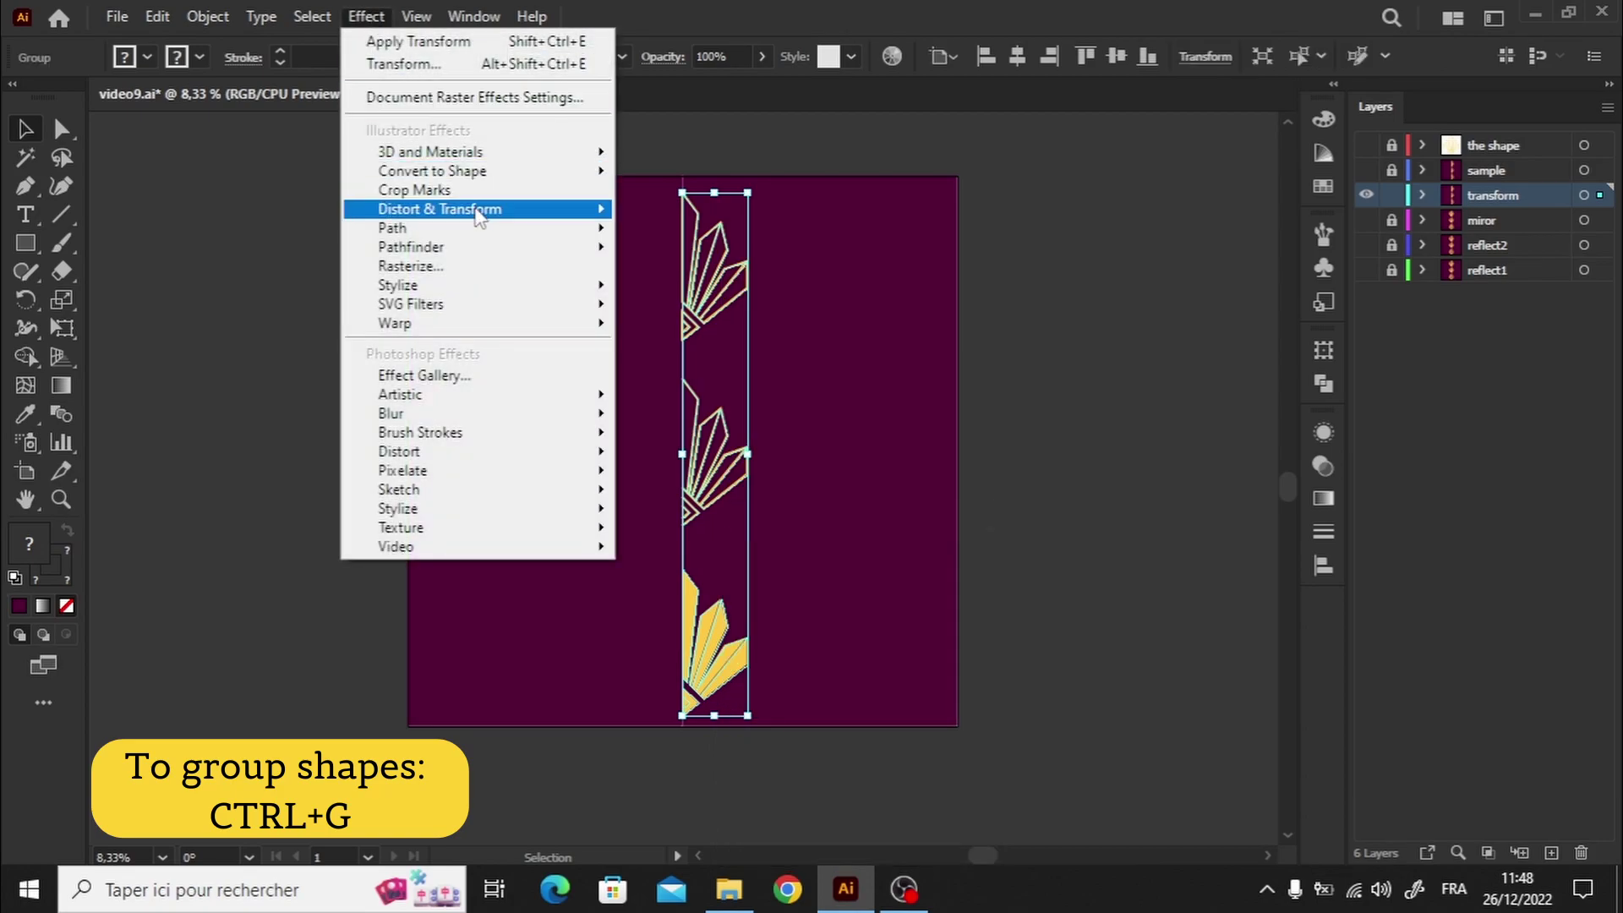
{"action": "mouse_move", "coordinate": [480, 209]}
{"action": "left_click", "coordinate": [671, 291]}
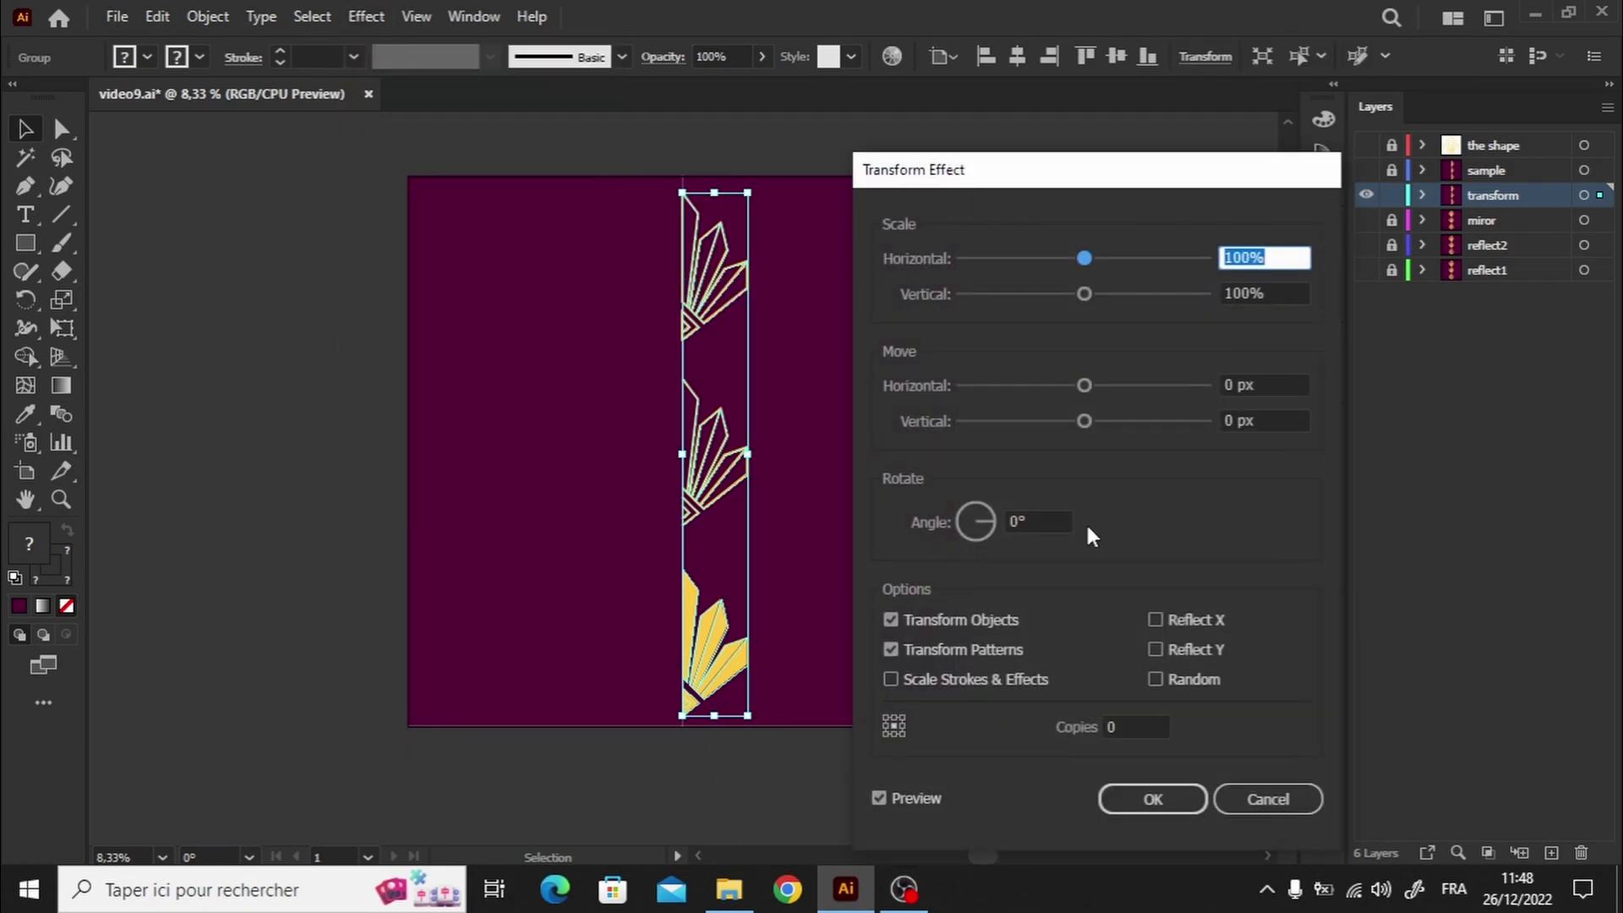
{"action": "left_click", "coordinate": [1155, 621]}
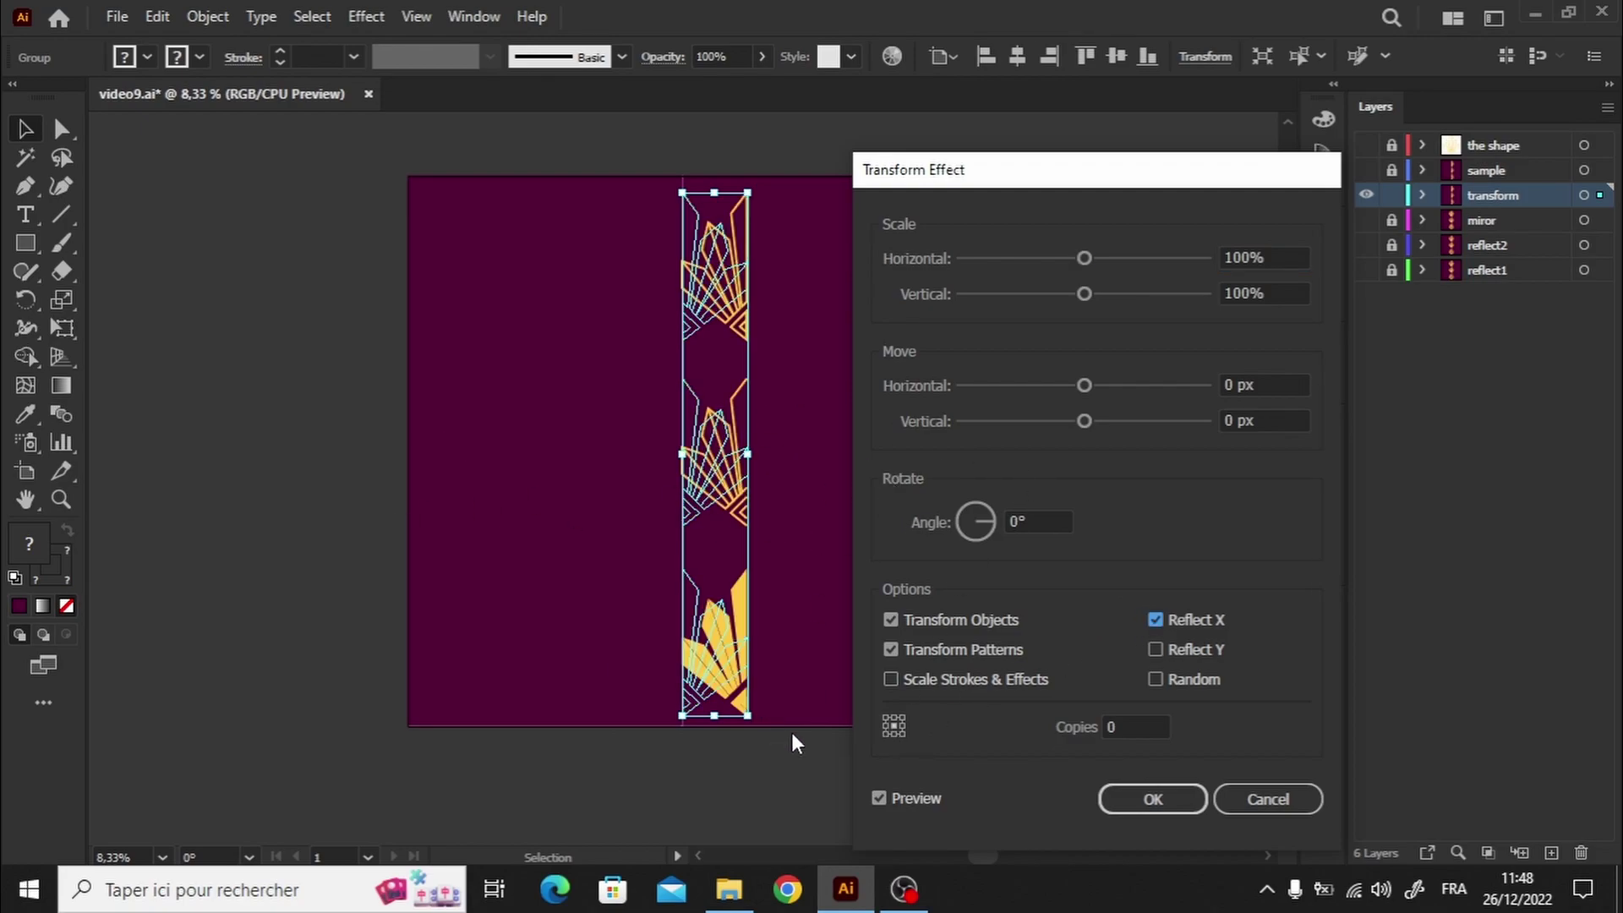
{"action": "left_click", "coordinate": [884, 727]}
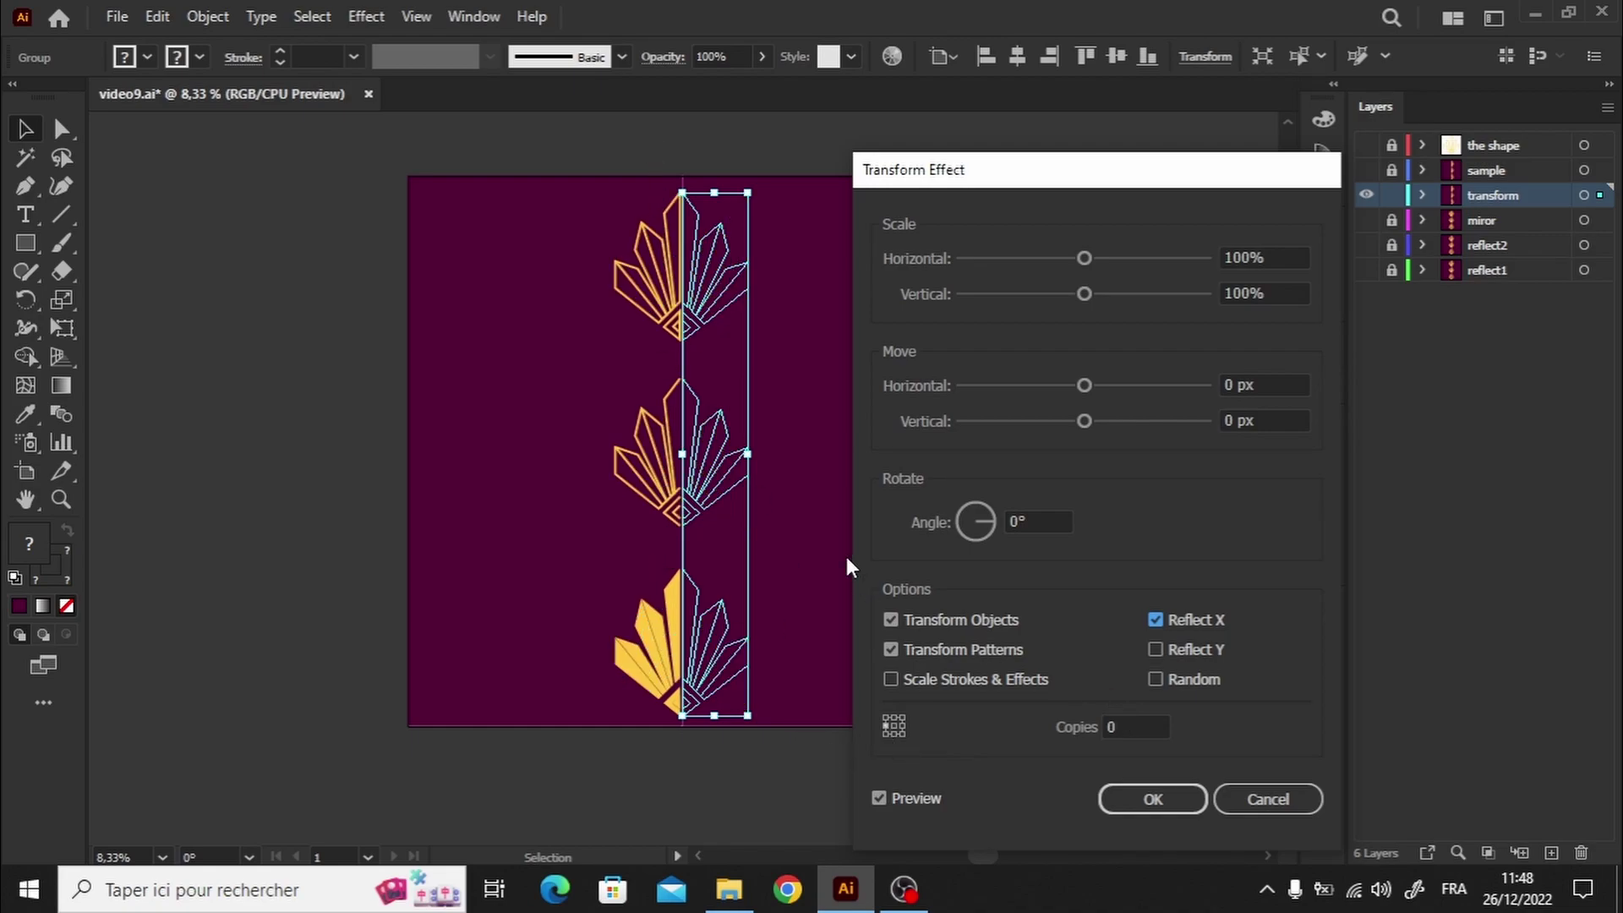
{"action": "left_click", "coordinate": [1113, 726]}
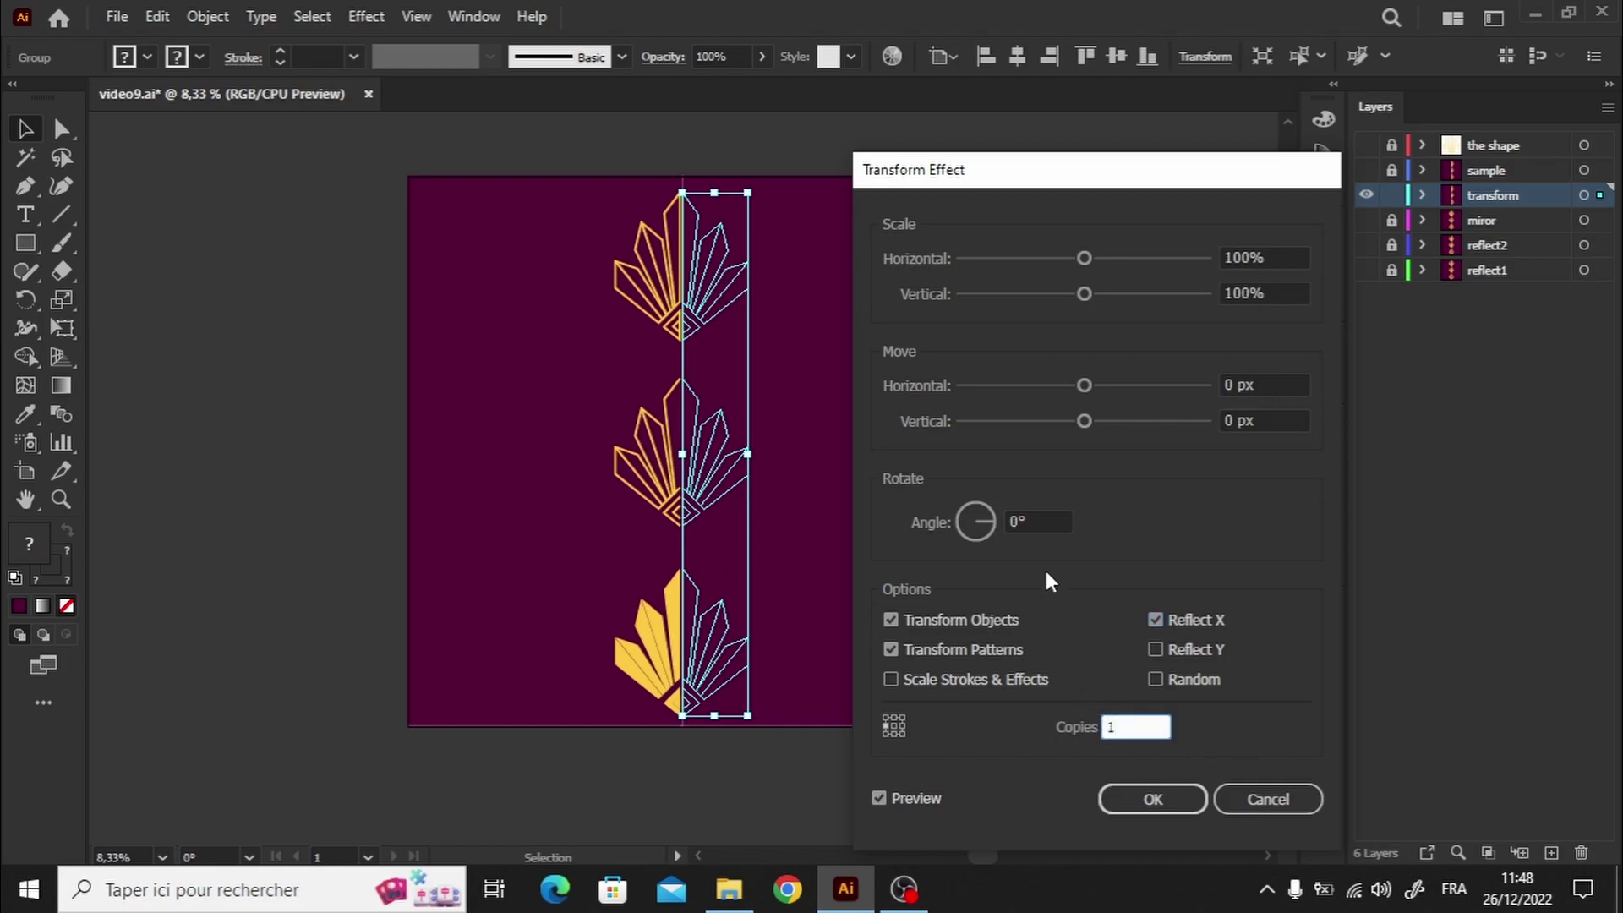
{"action": "left_click", "coordinate": [1035, 519]}
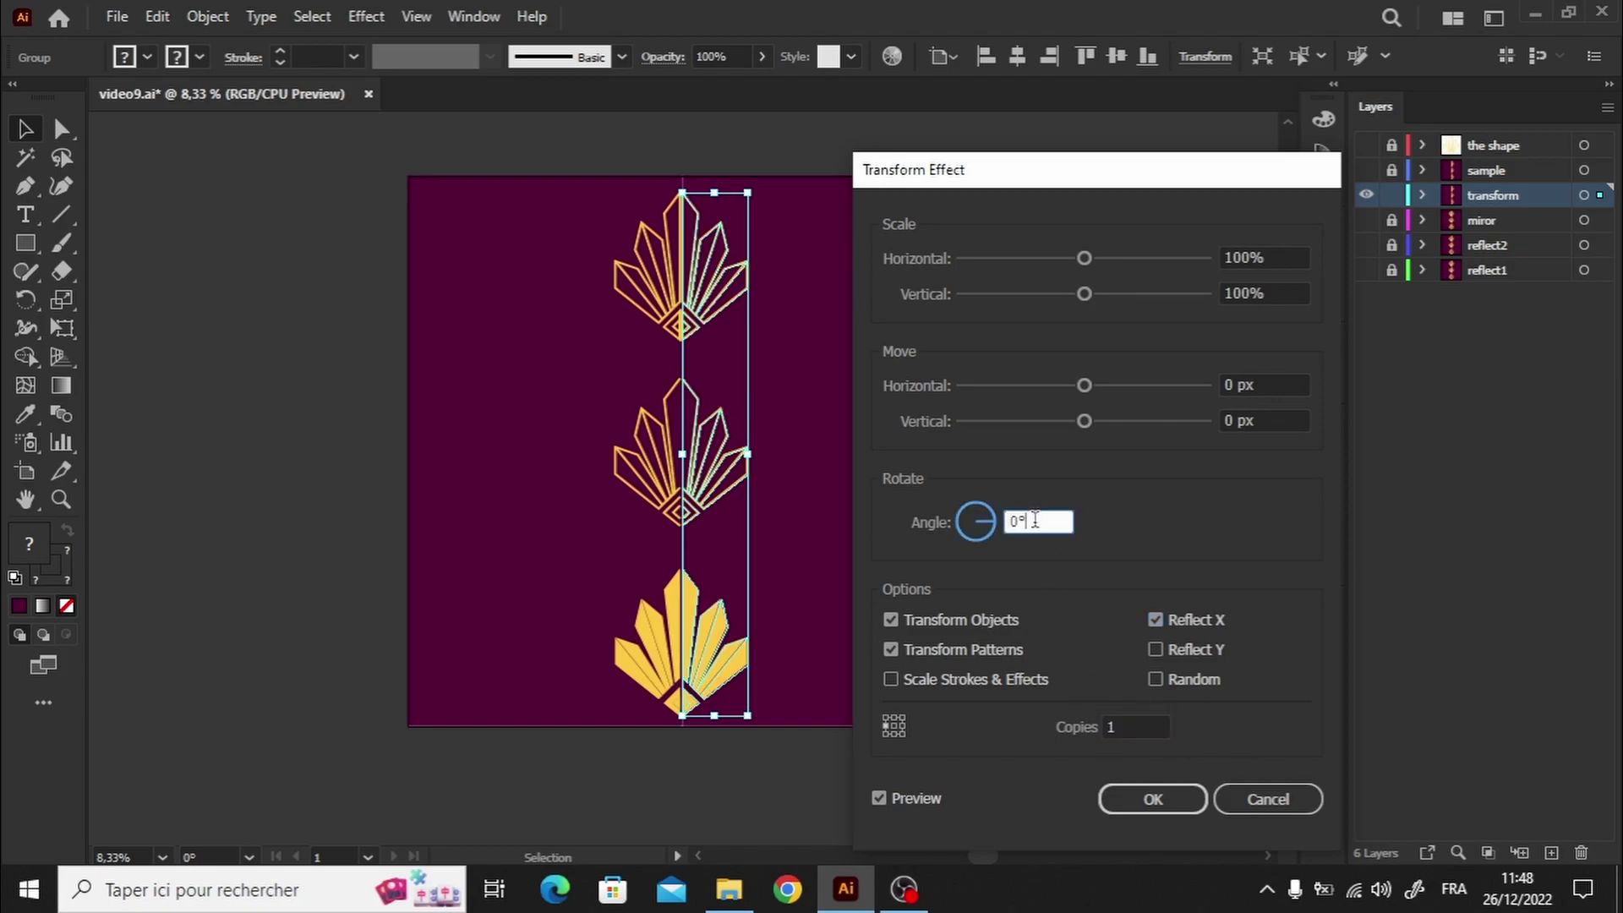
{"action": "left_click", "coordinate": [1153, 799]}
Expand the appearance of the transformed flower group and ungroup the result.
{"action": "left_click", "coordinate": [207, 20]}
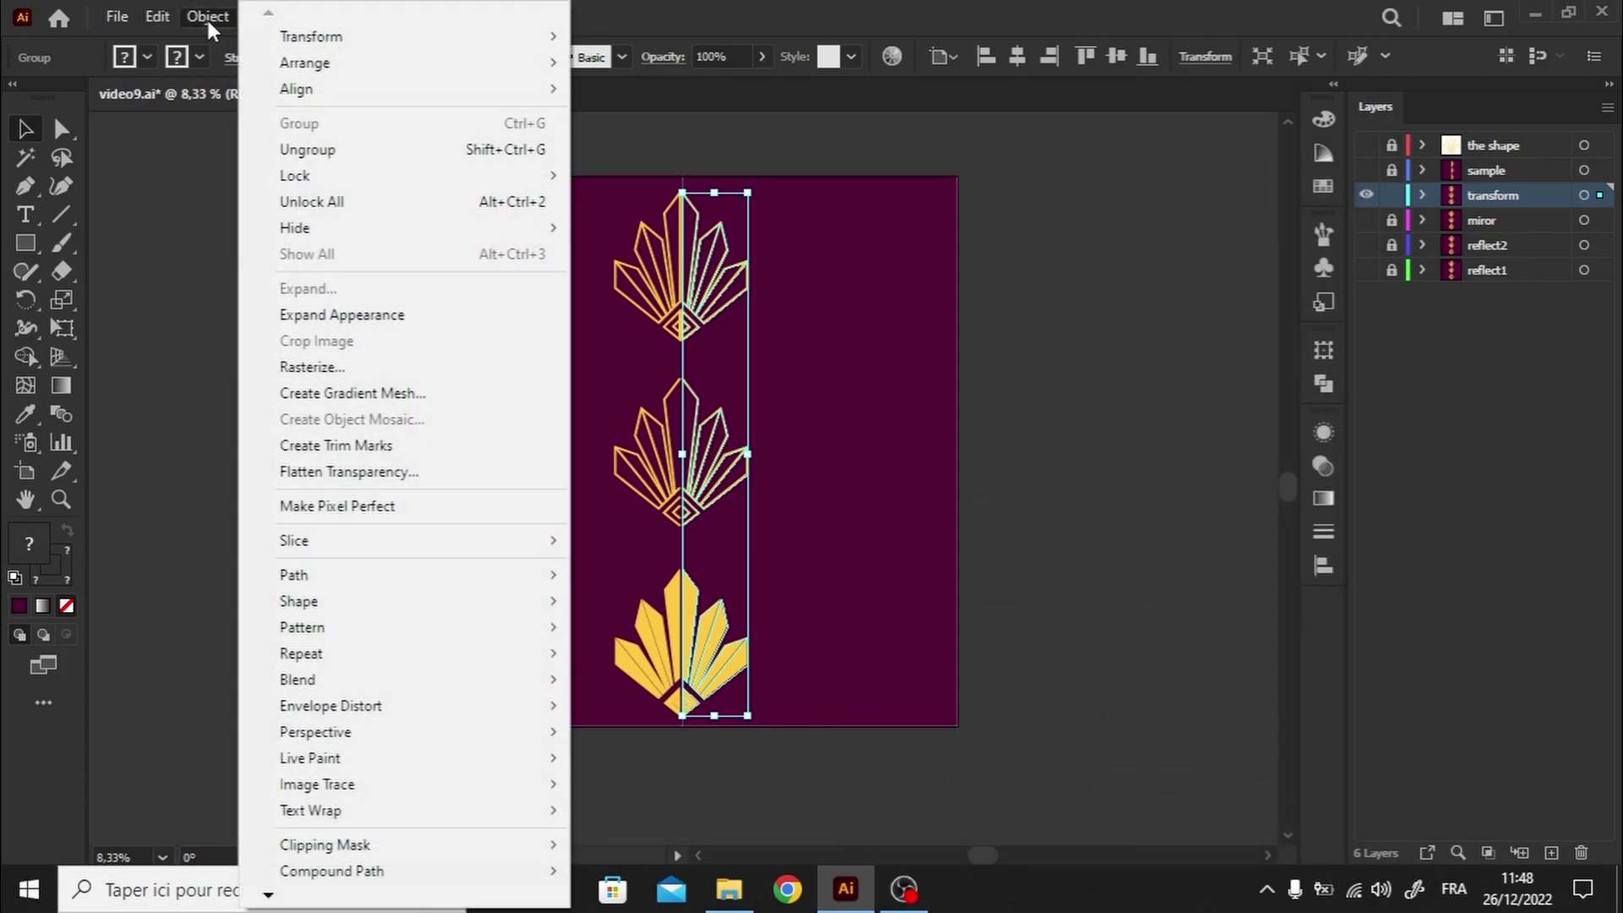
{"action": "left_click", "coordinate": [337, 319]}
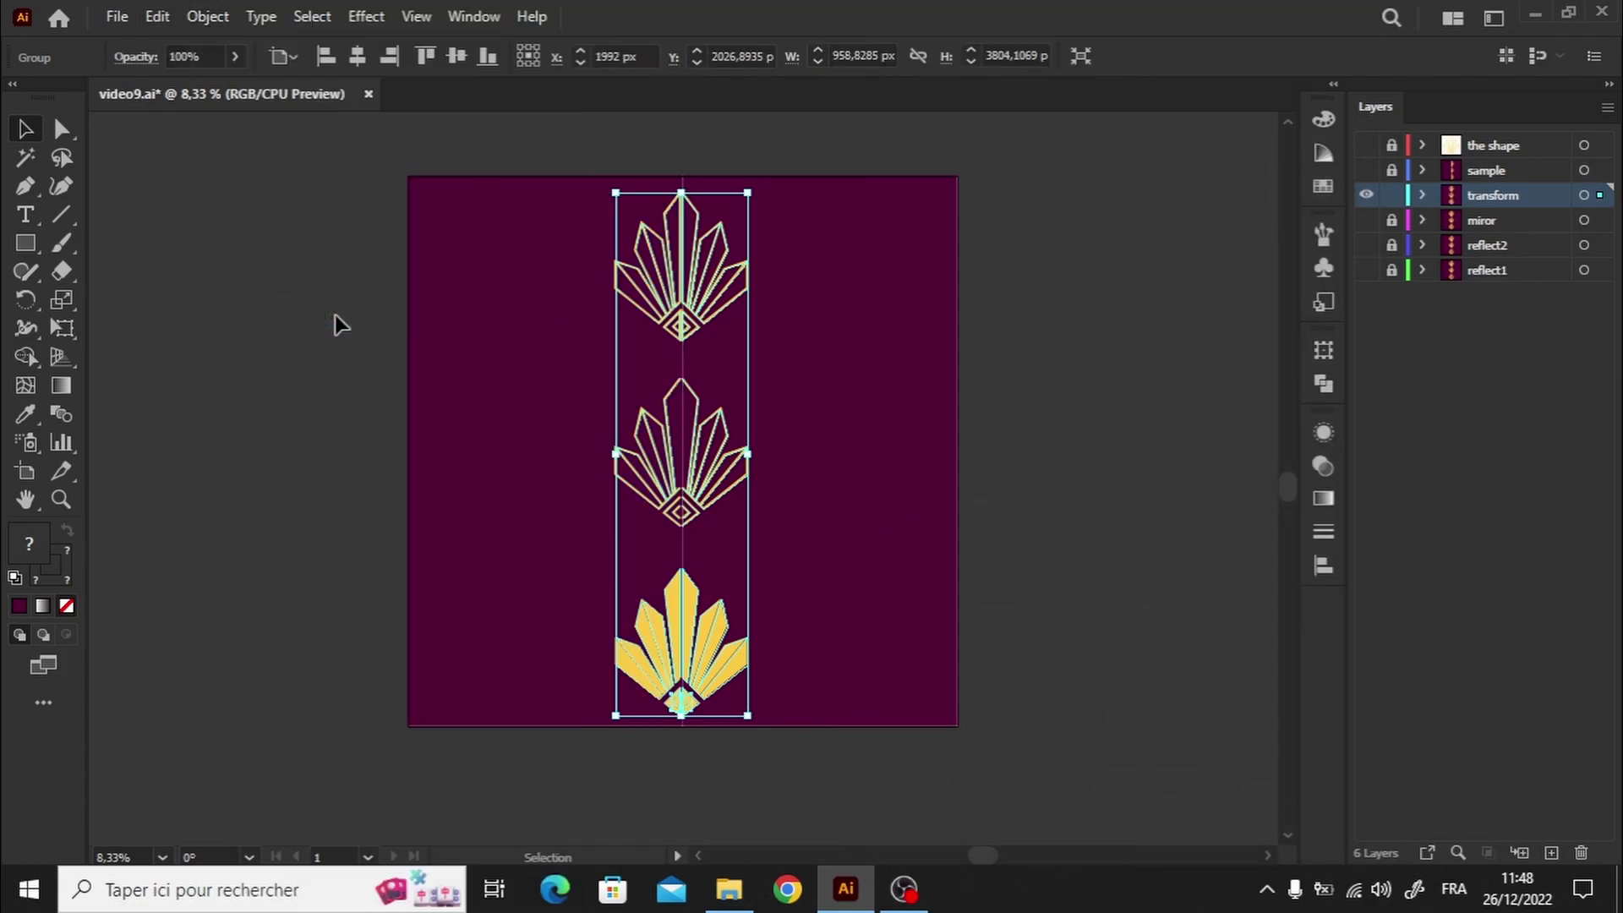
{"action": "right_click", "coordinate": [682, 303]}
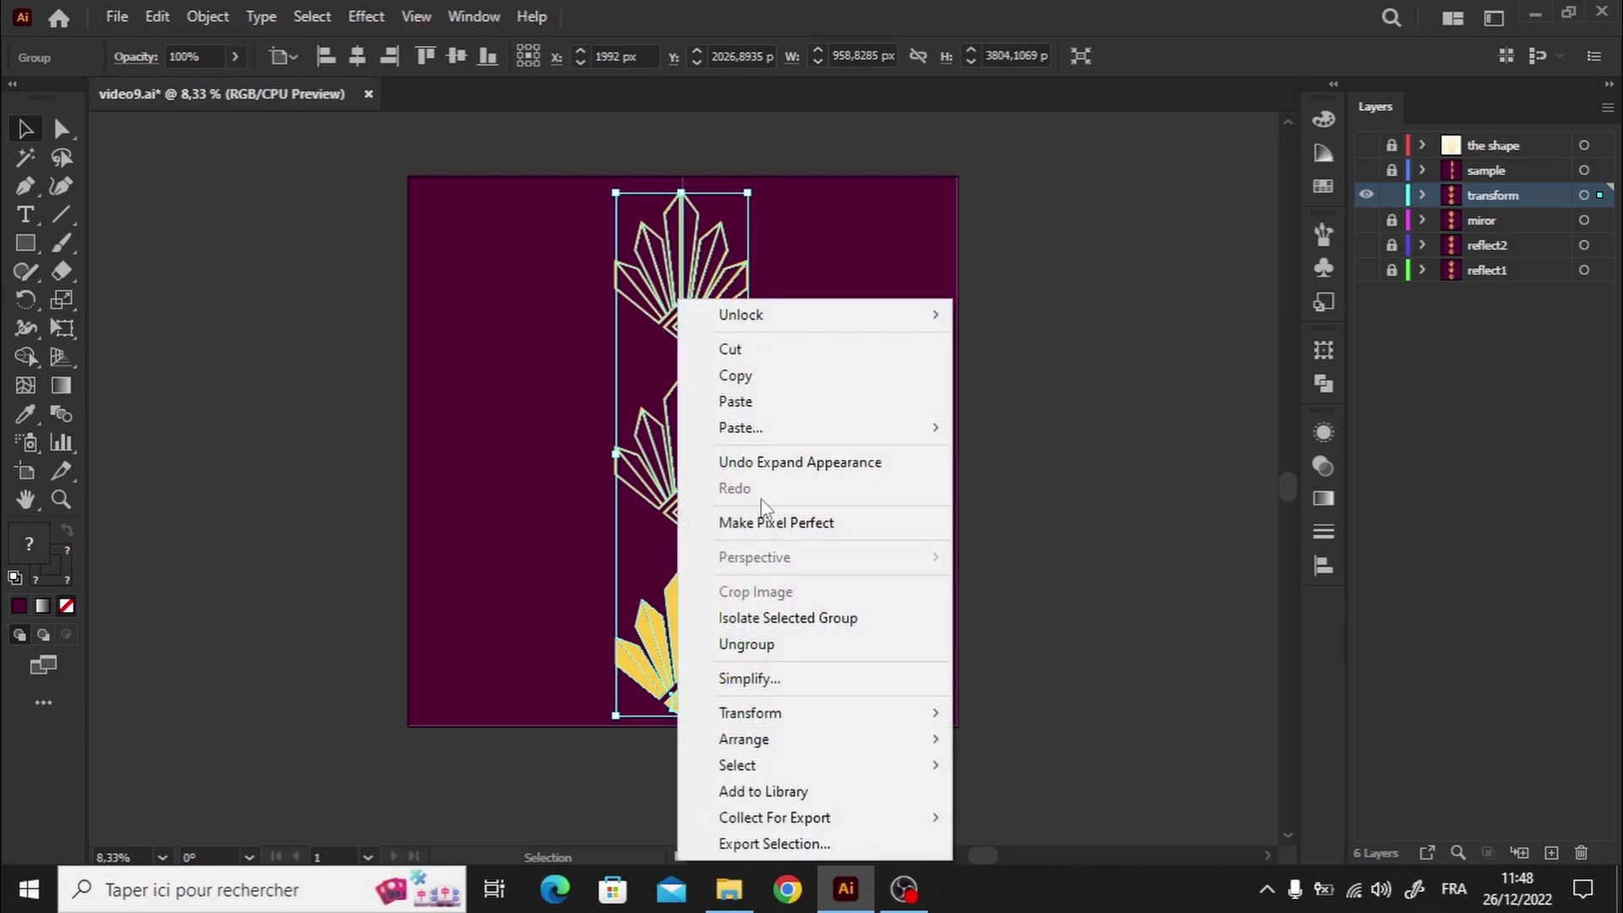
{"action": "left_click", "coordinate": [769, 643]}
{"action": "left_click", "coordinate": [862, 532]}
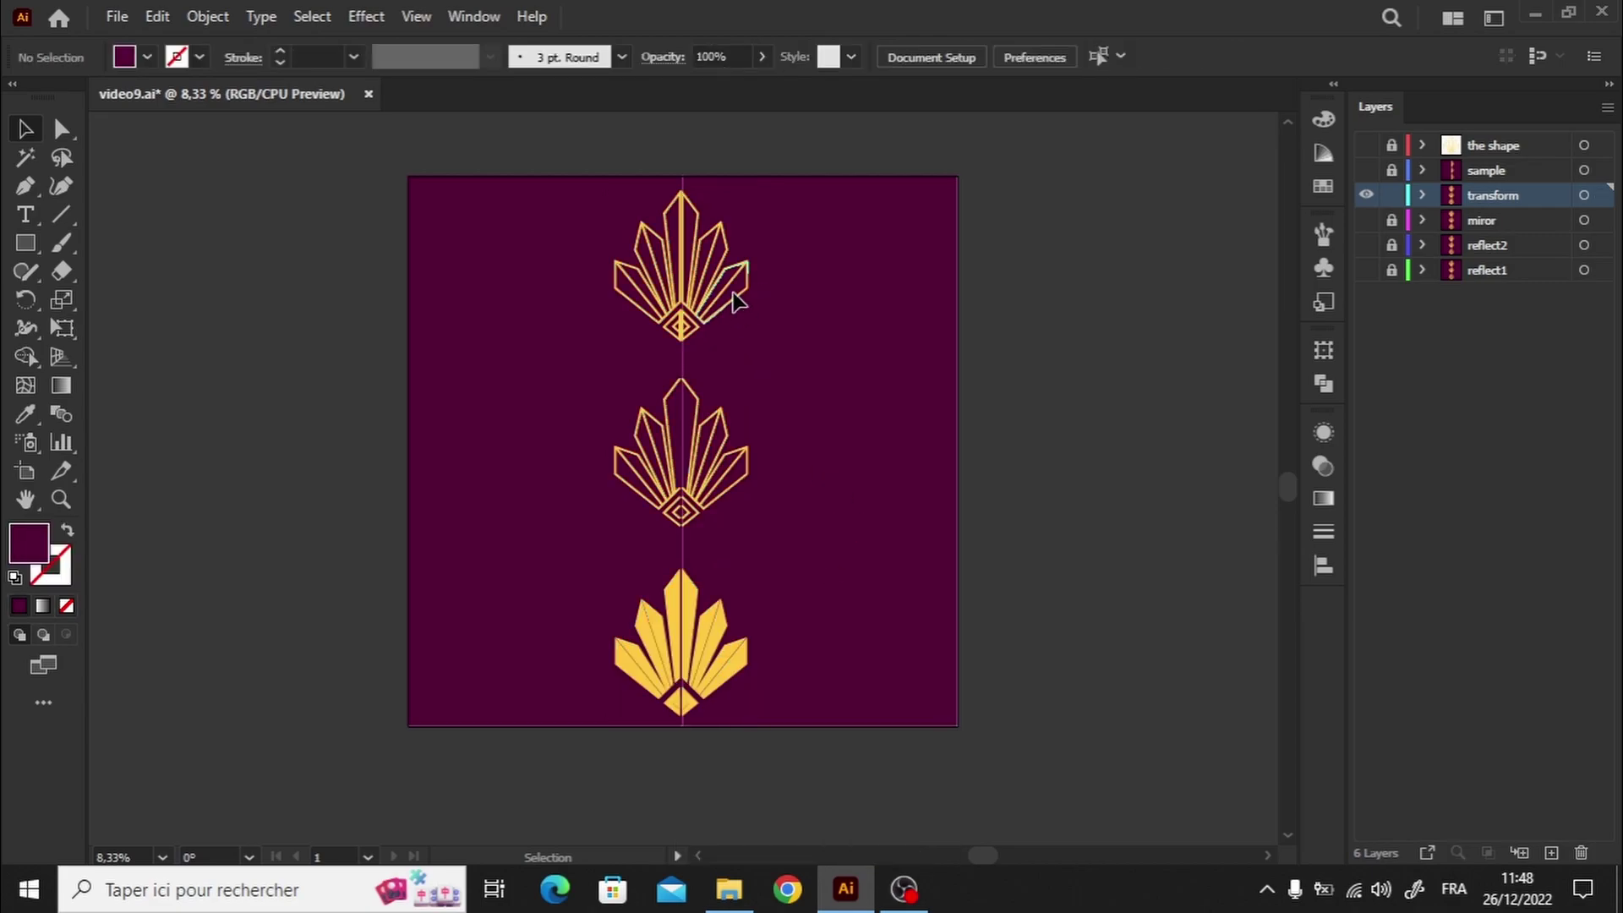
Check how the expanded halves are divided and examine the upper flower's center seam up close.
{"action": "left_click", "coordinate": [737, 292]}
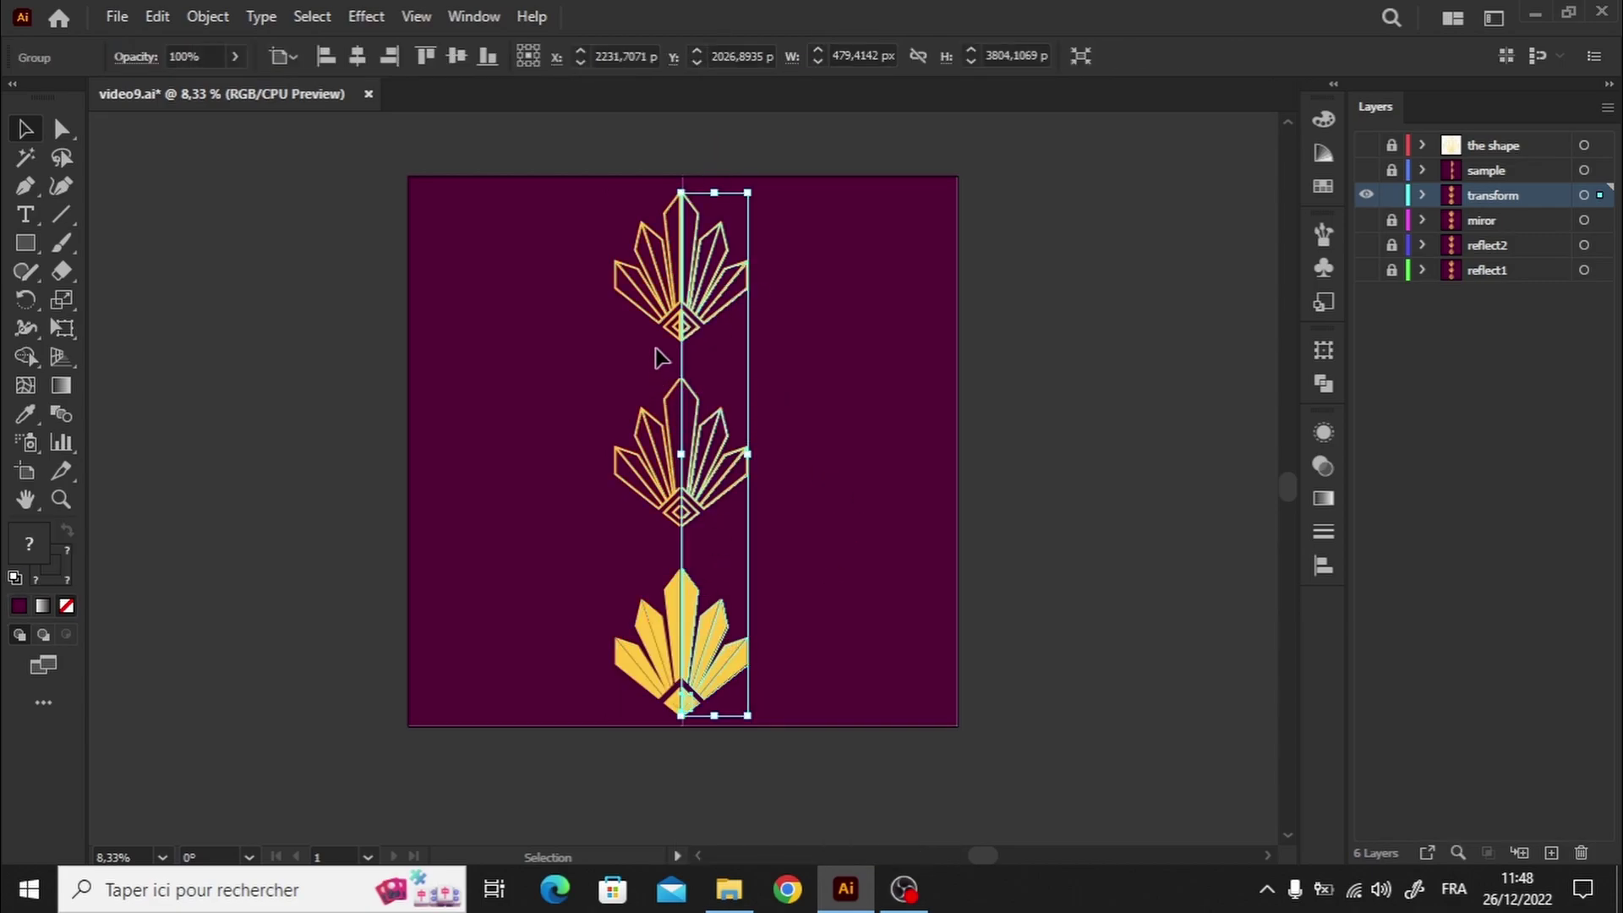
{"action": "left_click", "coordinate": [675, 596]}
{"action": "left_click", "coordinate": [860, 456]}
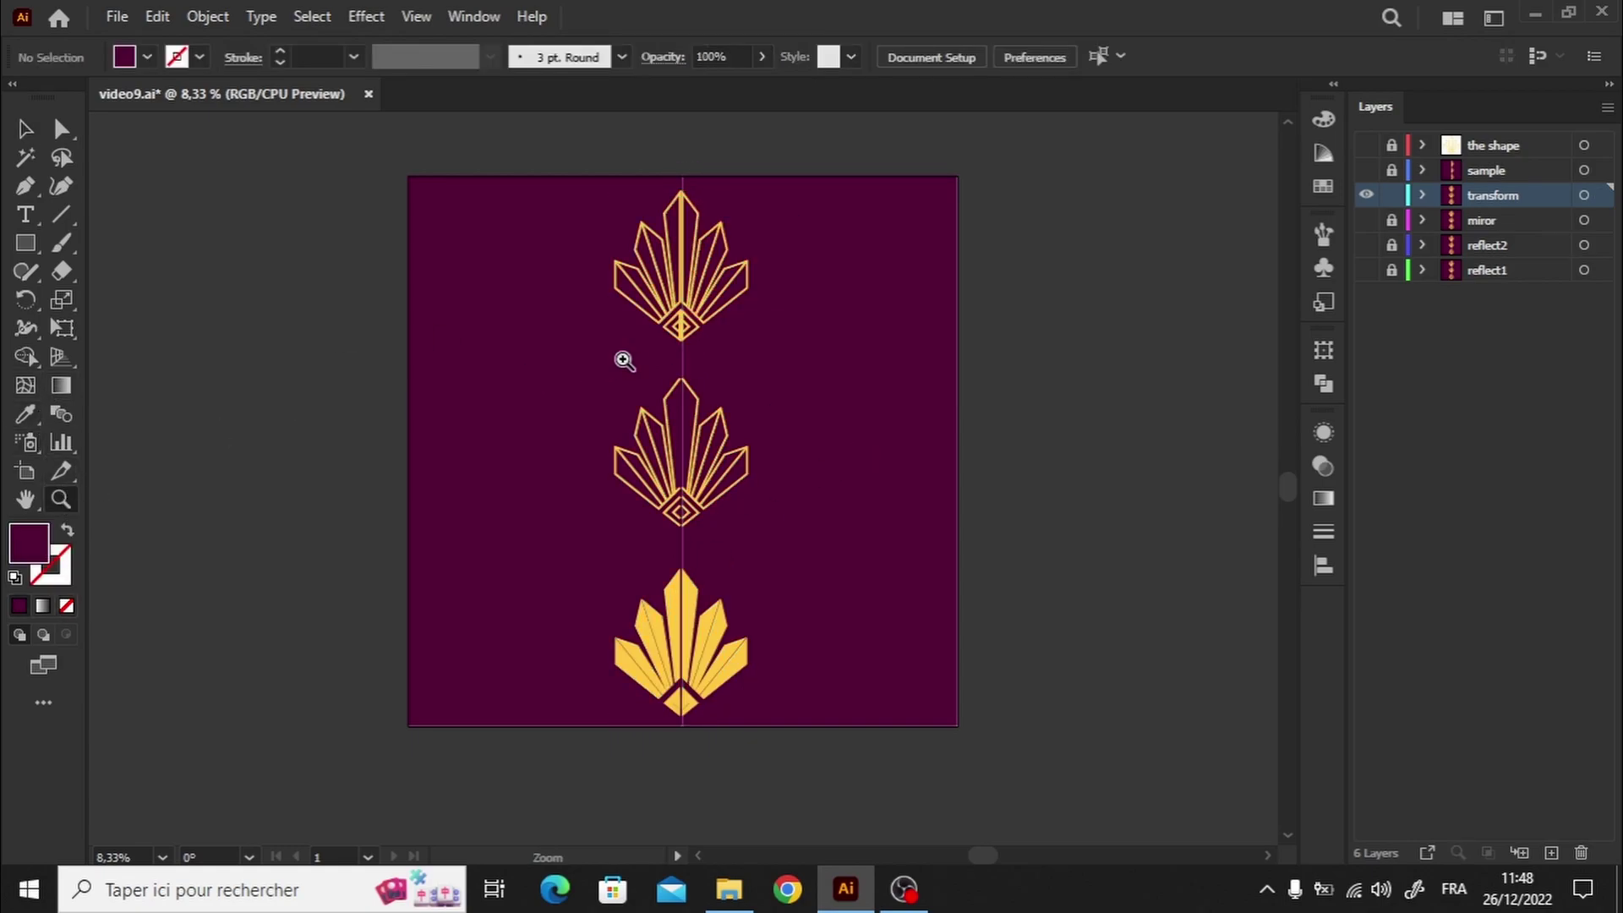
{"action": "left_click", "coordinate": [683, 329]}
{"action": "left_click", "coordinate": [676, 368]}
{"action": "left_click", "coordinate": [679, 374]}
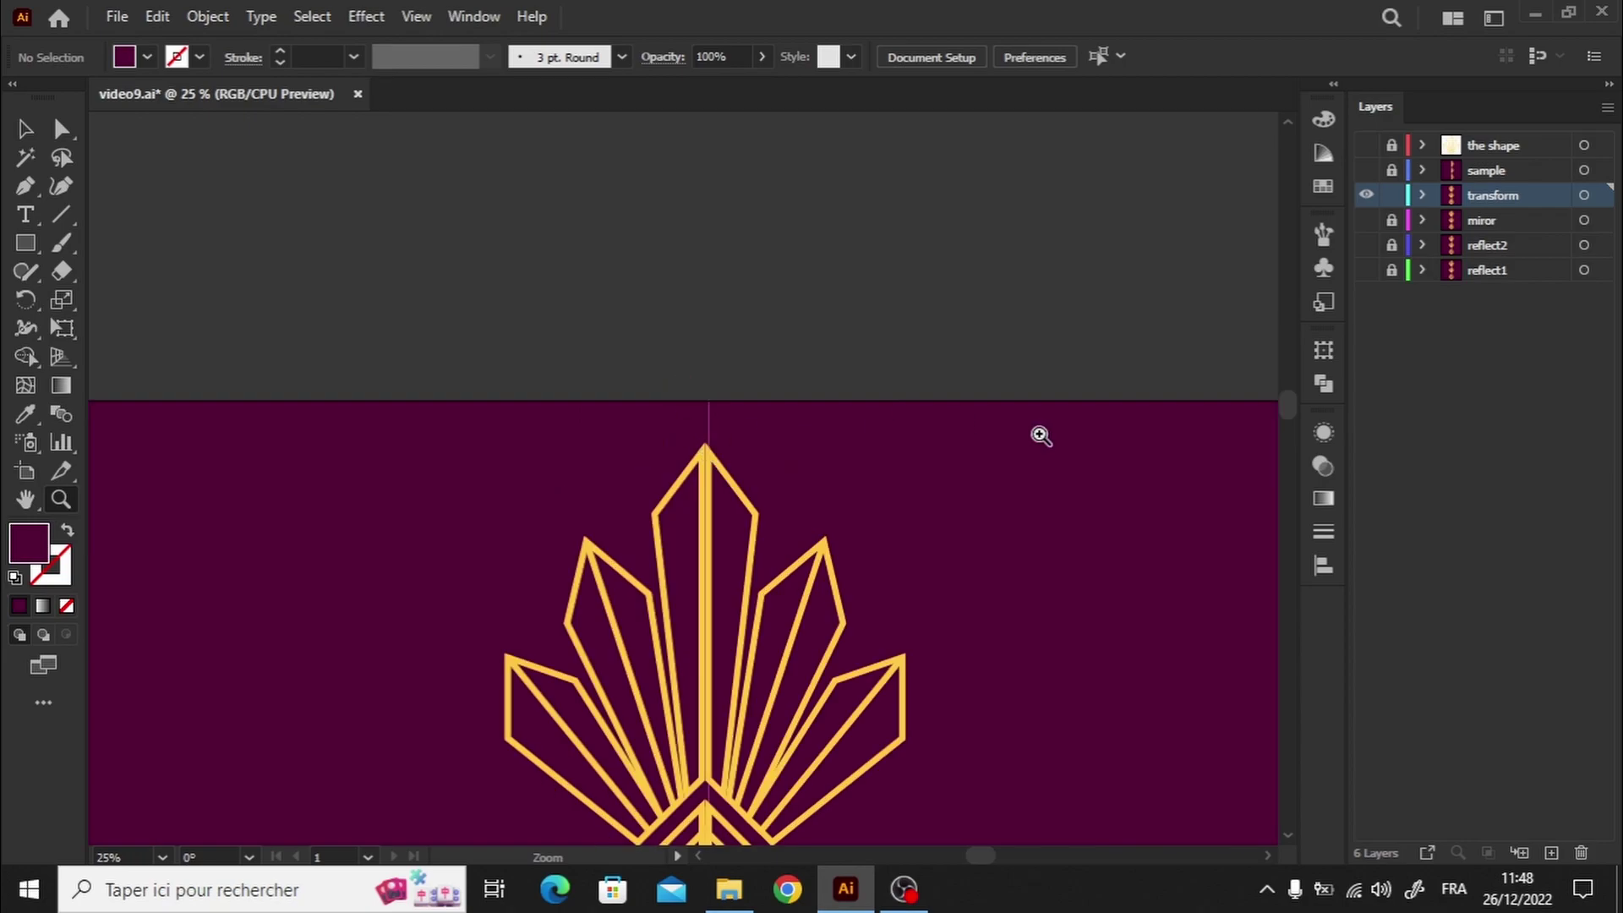
{"action": "left_click_drag", "start_coordinate": [1294, 403], "coordinate": [1291, 431]}
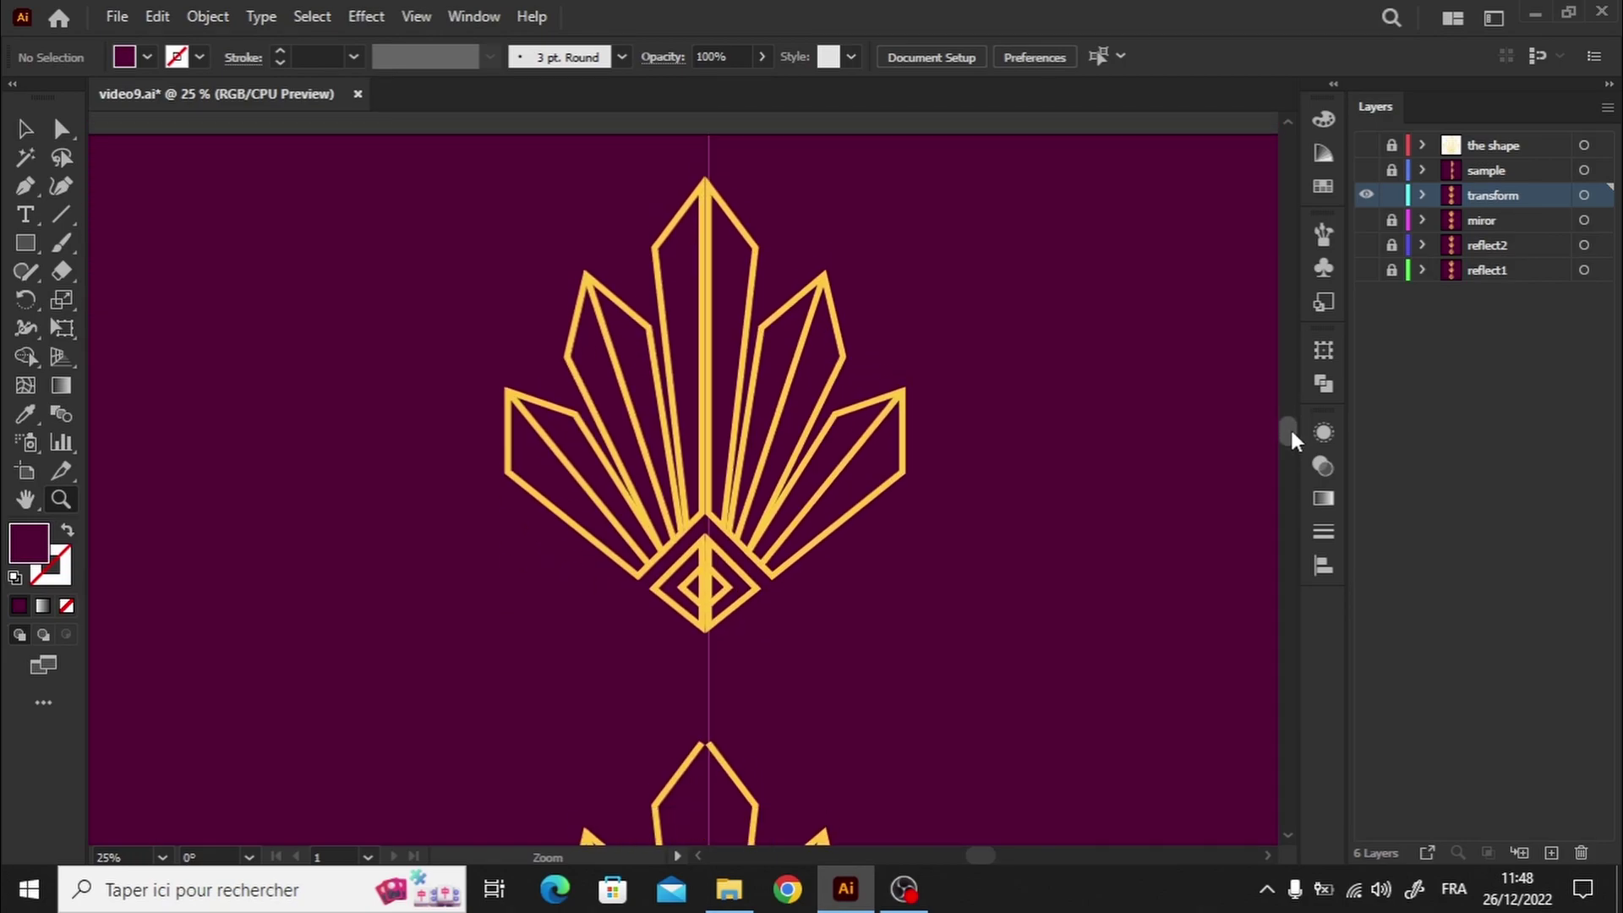
{"action": "left_click", "coordinate": [714, 190]}
{"action": "left_click_drag", "start_coordinate": [1282, 408], "coordinate": [1281, 428]}
In outline view, move the left half flowers so their straight edge snaps onto the center line, and return to preview view.
{"action": "left_click", "coordinate": [17, 140]}
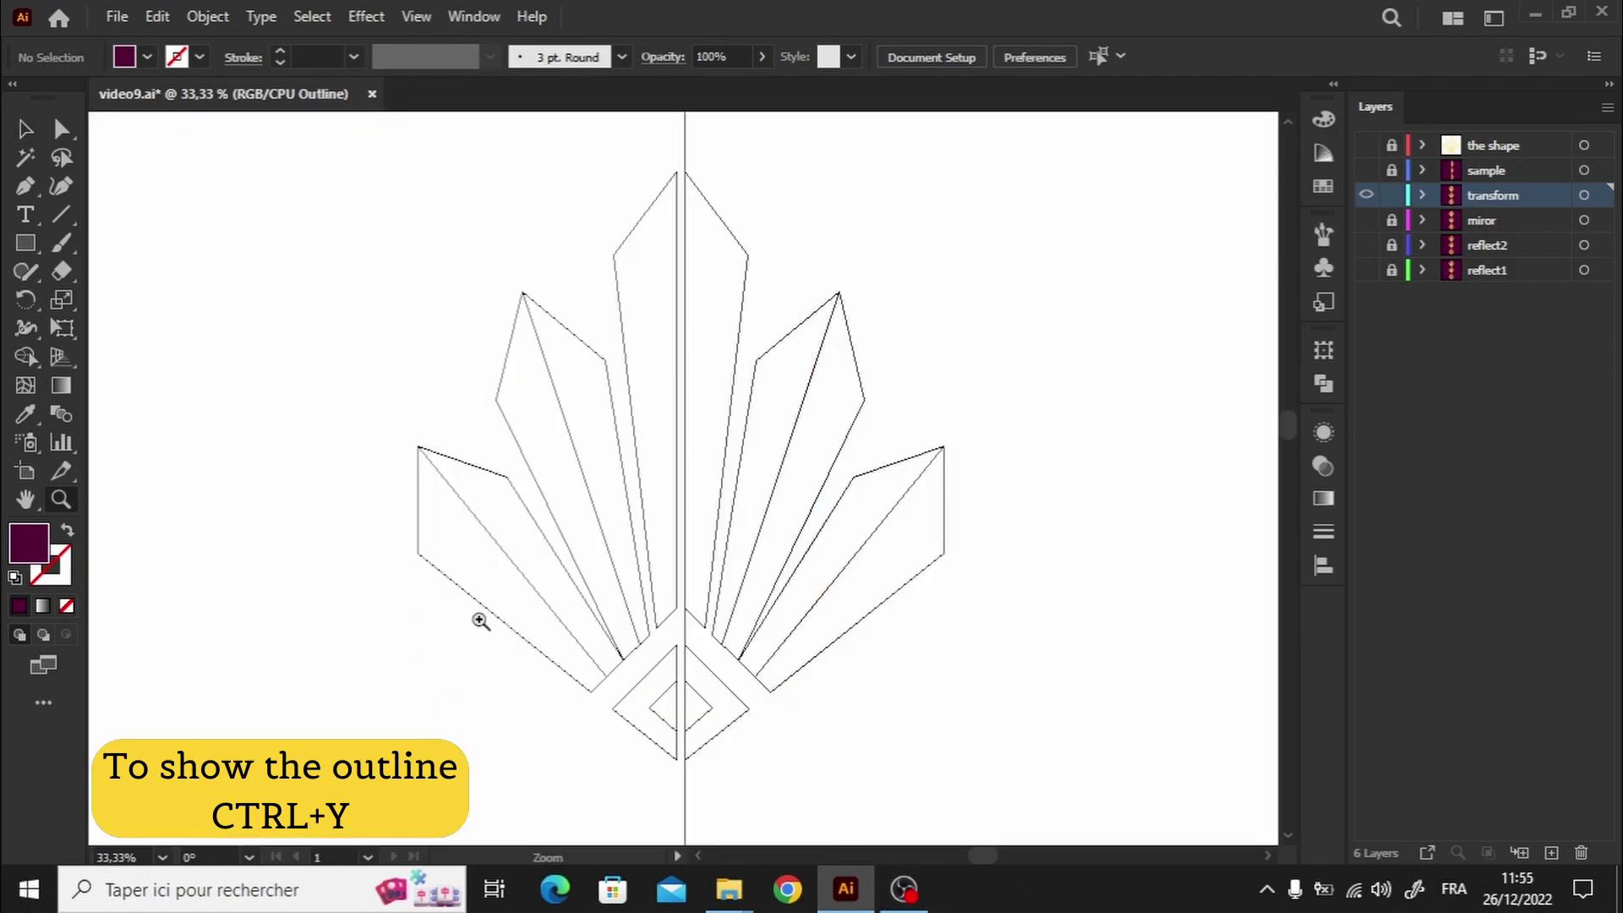
{"action": "left_click", "coordinate": [686, 183]}
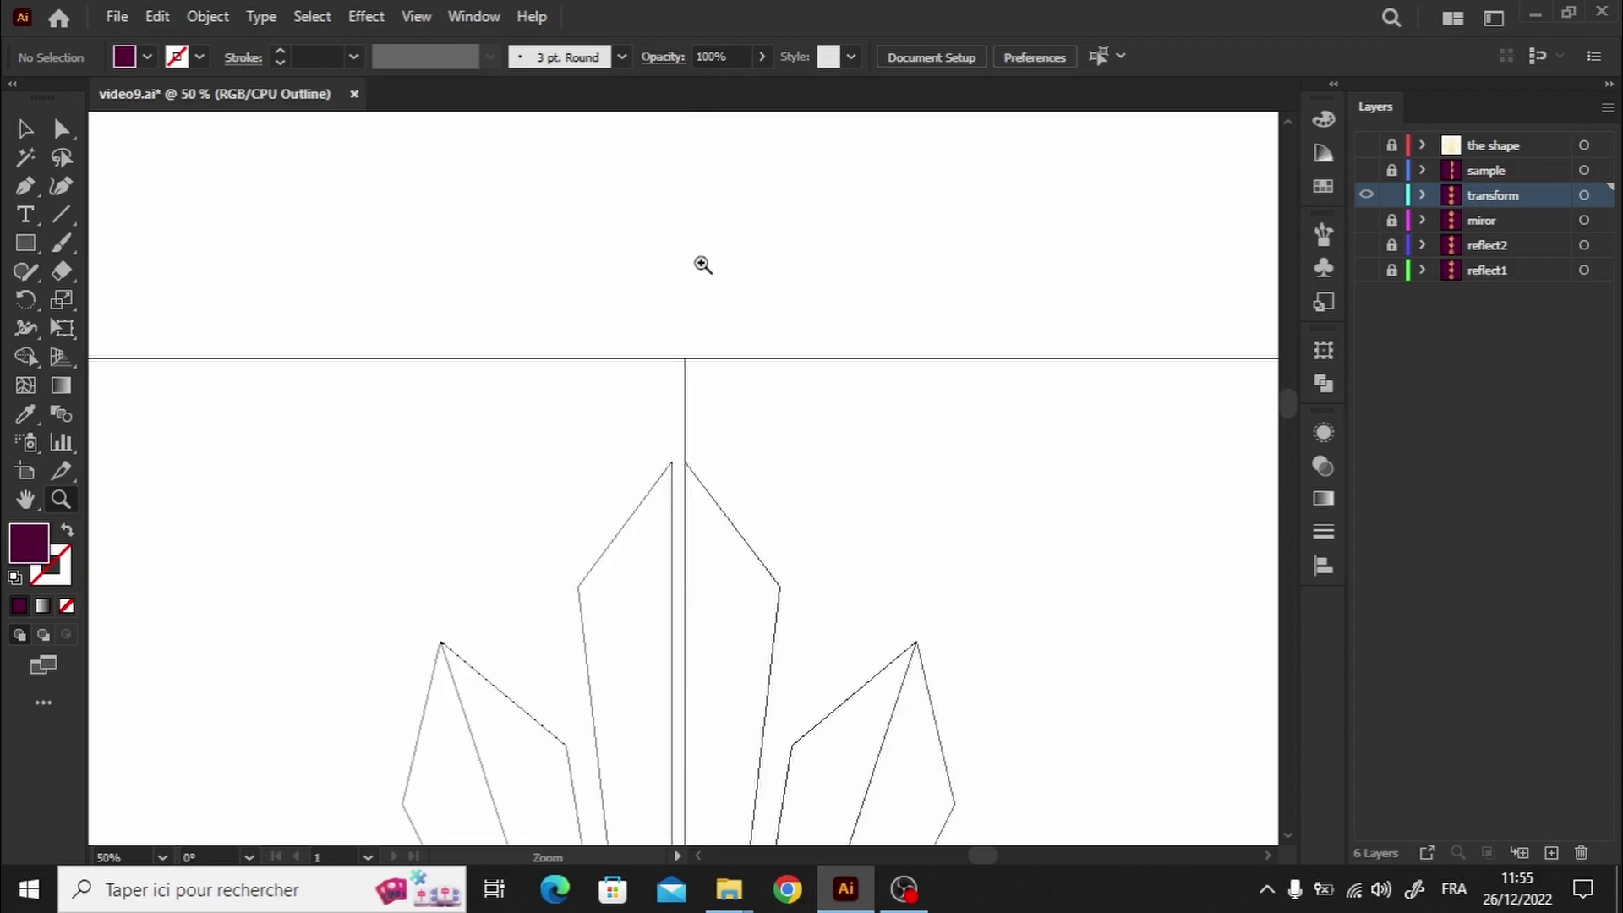
{"action": "left_click", "coordinate": [679, 470]}
{"action": "left_click", "coordinate": [681, 480]}
{"action": "left_click", "coordinate": [693, 463]}
{"action": "left_click", "coordinate": [691, 481]}
{"action": "left_click", "coordinate": [688, 479]}
{"action": "left_click", "coordinate": [681, 471]}
{"action": "left_click", "coordinate": [673, 465]}
{"action": "left_click", "coordinate": [675, 467]}
{"action": "left_click", "coordinate": [693, 476]}
{"action": "left_click", "coordinate": [695, 483]}
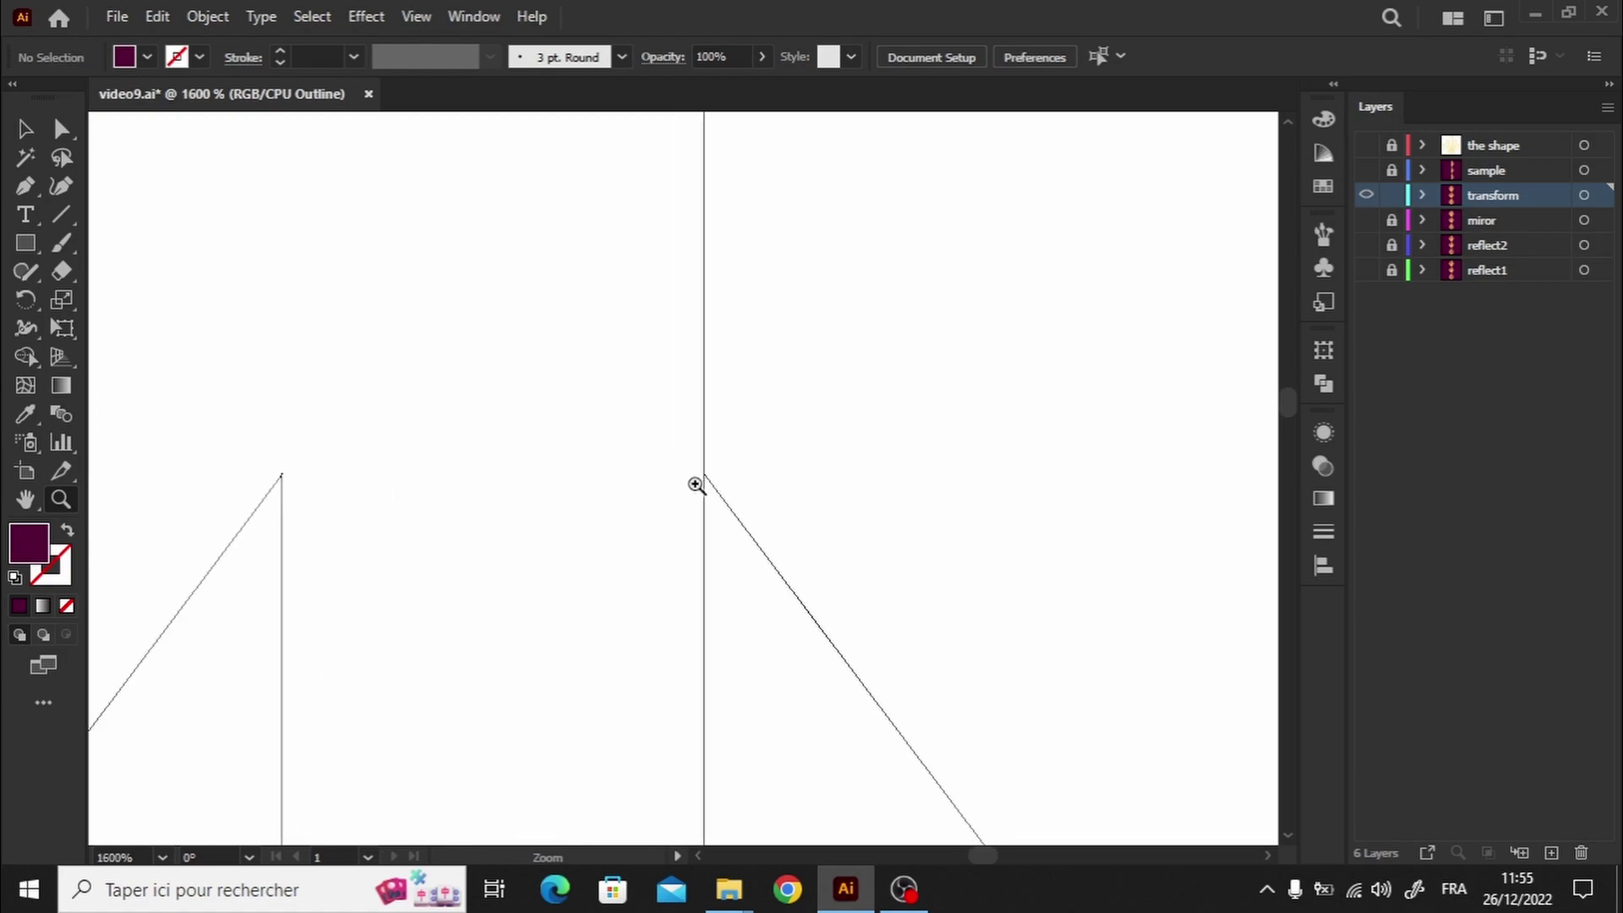
{"action": "left_click", "coordinate": [282, 530], "text": "shift"}
{"action": "left_click_drag", "start_coordinate": [284, 531], "coordinate": [705, 537]}
{"action": "left_click", "coordinate": [768, 407]}
{"action": "key", "text": "ctrl+minus"}
{"action": "scroll", "coordinate": [573, 477], "scroll_direction": "down", "scroll_amount": 10}
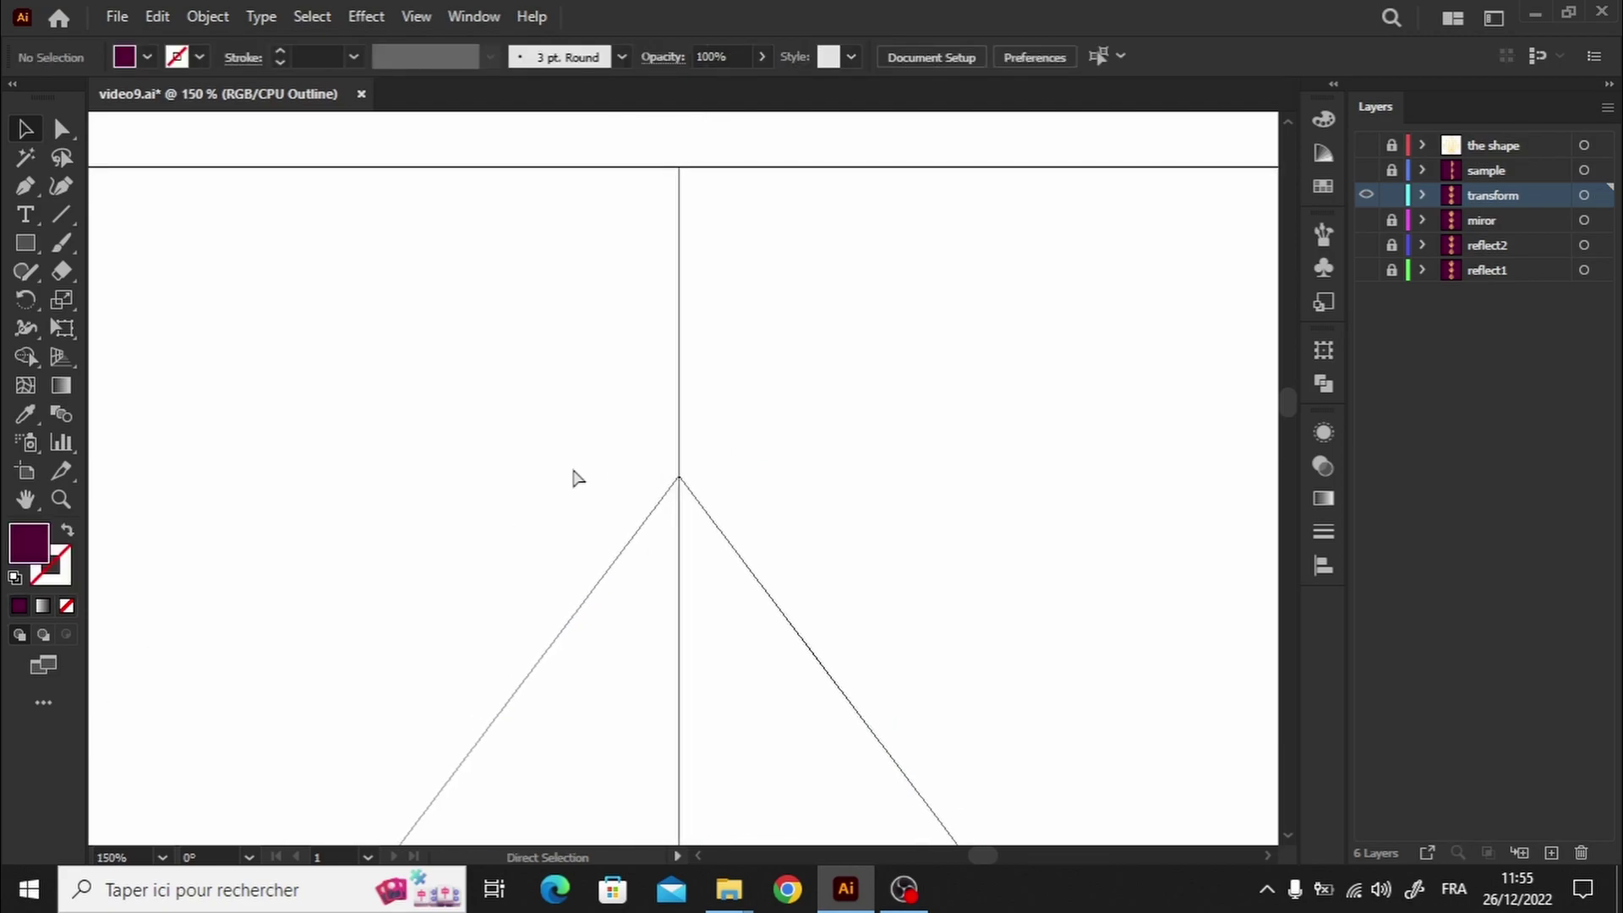
{"action": "key", "text": "ctrl+y"}
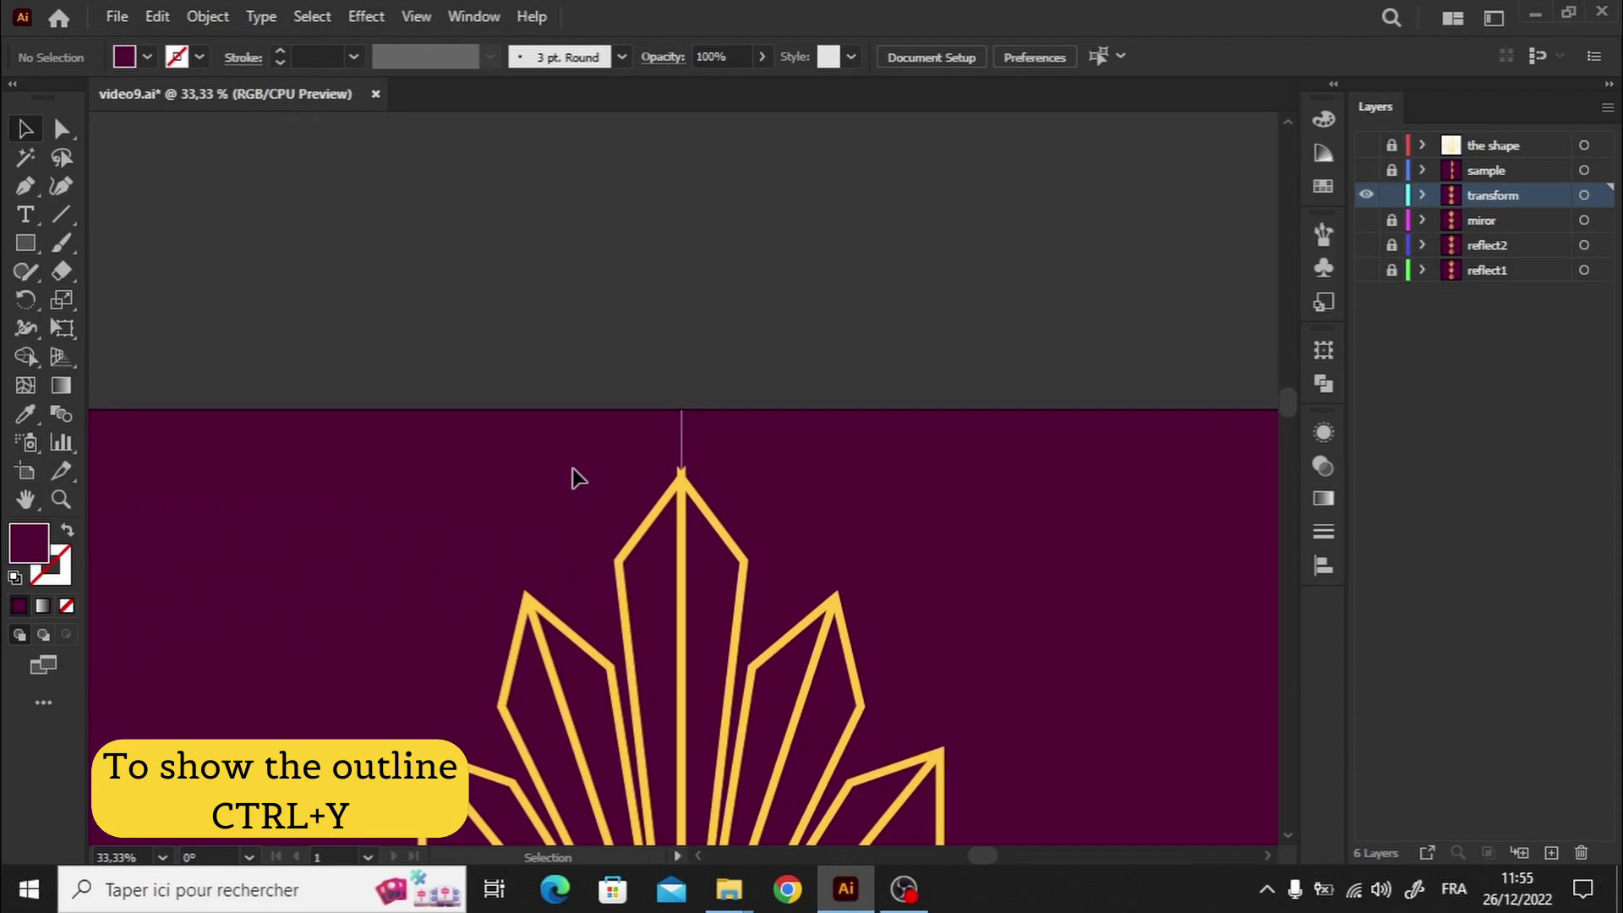
Select the flower halves and merge the center petal and diamond halves across the center line with the Shape Builder tool.
{"action": "left_click_drag", "start_coordinate": [1284, 409], "coordinate": [1283, 426]}
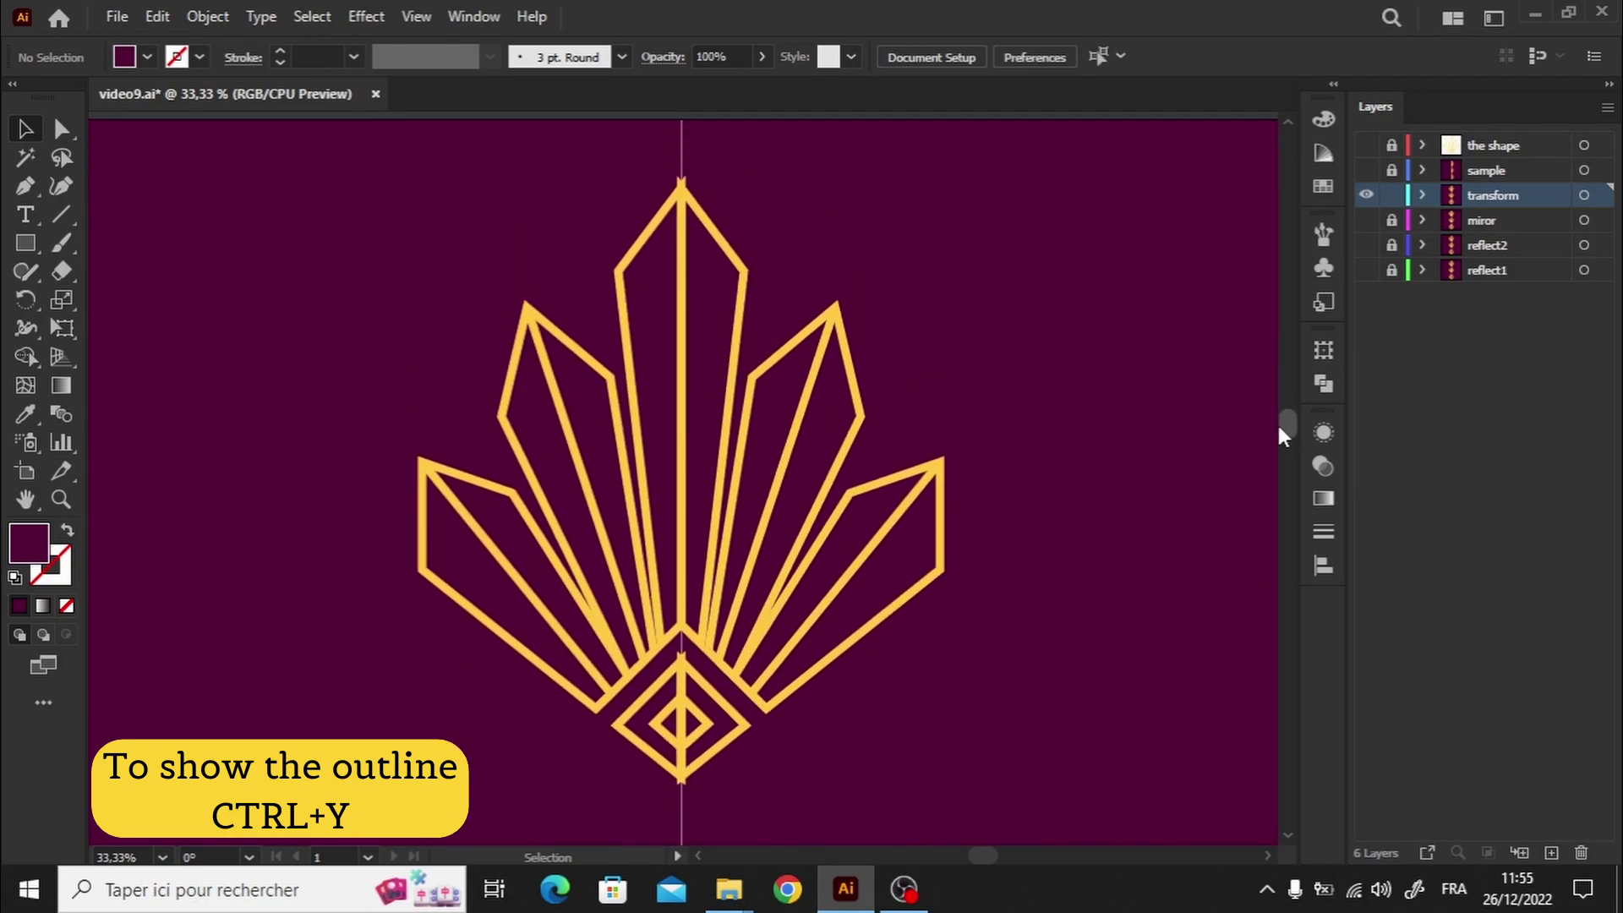
{"action": "left_click_drag", "start_coordinate": [755, 650], "coordinate": [842, 820]}
{"action": "left_click", "coordinate": [24, 357]}
{"action": "left_click_drag", "start_coordinate": [710, 409], "coordinate": [673, 416]}
{"action": "mouse_move", "coordinate": [708, 710]}
{"action": "left_mouse_down"}
{"action": "mouse_move", "coordinate": [674, 686]}
{"action": "mouse_move", "coordinate": [691, 719]}
{"action": "left_mouse_up"}
{"action": "left_click_drag", "start_coordinate": [1284, 422], "coordinate": [1280, 472]}
{"action": "left_click_drag", "start_coordinate": [710, 463], "coordinate": [668, 473]}
{"action": "mouse_move", "coordinate": [701, 752]}
{"action": "left_mouse_down"}
{"action": "mouse_move", "coordinate": [668, 751]}
{"action": "mouse_move", "coordinate": [693, 776]}
{"action": "left_mouse_up"}
{"action": "left_click_drag", "start_coordinate": [1284, 475], "coordinate": [1284, 533]}
{"action": "left_click_drag", "start_coordinate": [708, 337], "coordinate": [672, 340]}
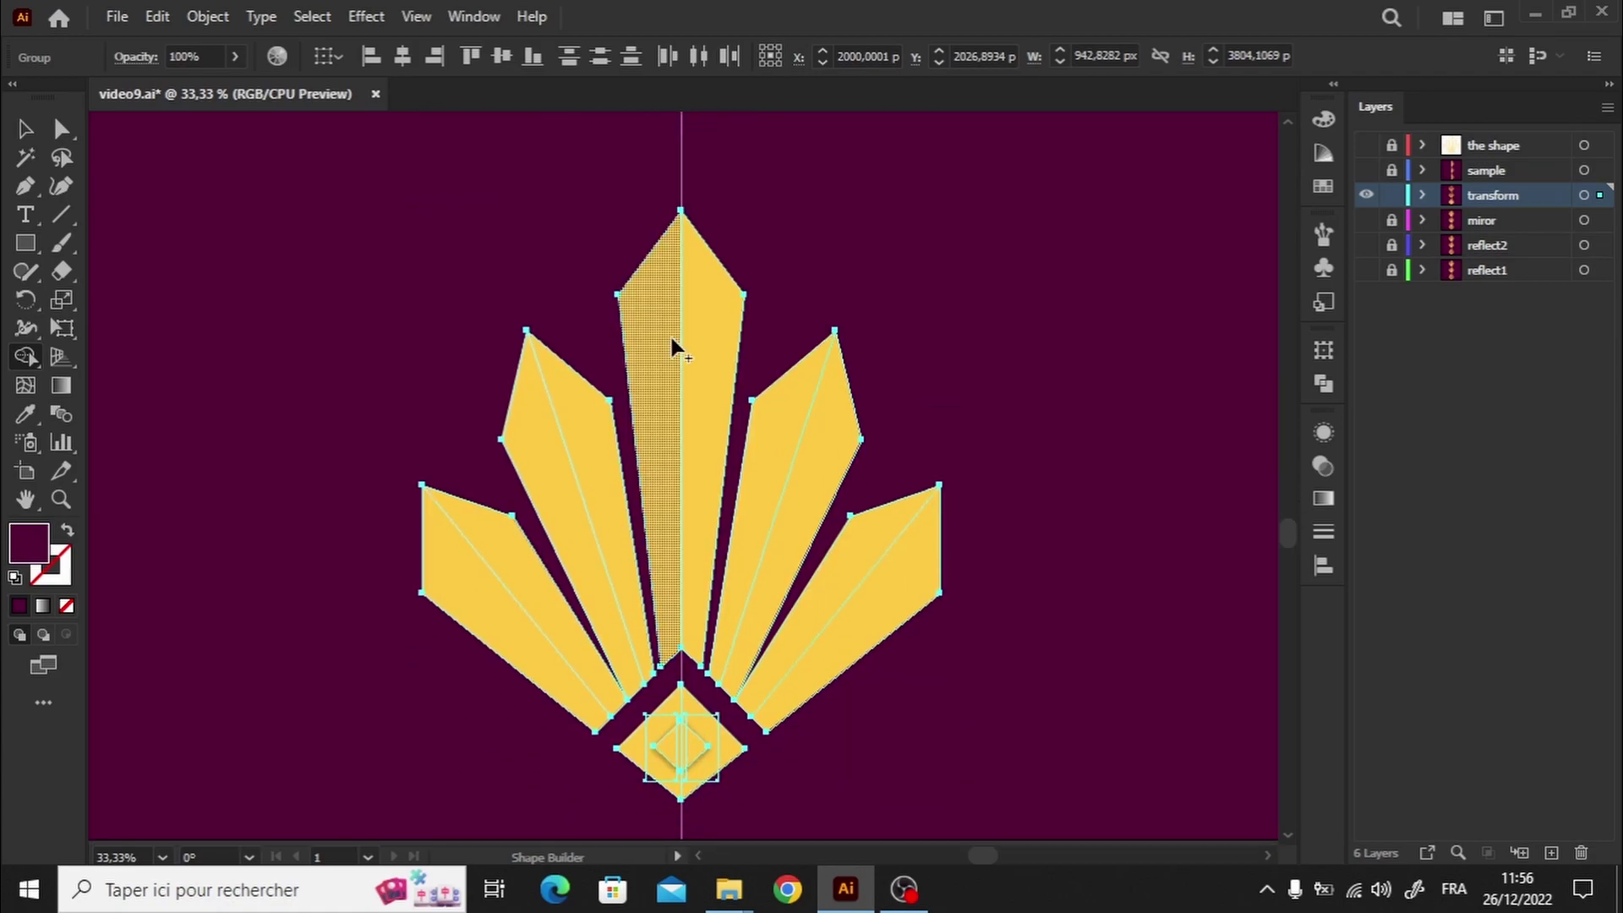
Undo the last petal merge and unite the filled flower's center petal and diamond halves using gold sampled with the Eyedropper.
{"action": "key", "text": "ctrl+z"}
{"action": "left_click", "coordinate": [25, 129]}
{"action": "left_click", "coordinate": [237, 295]}
{"action": "left_click", "coordinate": [25, 414]}
{"action": "left_click", "coordinate": [447, 532]}
{"action": "left_click", "coordinate": [26, 128]}
{"action": "left_click", "coordinate": [427, 515]}
{"action": "key", "text": "shift+m"}
{"action": "left_click_drag", "start_coordinate": [703, 403], "coordinate": [662, 406]}
{"action": "mouse_move", "coordinate": [700, 770]}
{"action": "left_mouse_down"}
{"action": "mouse_move", "coordinate": [664, 771]}
{"action": "mouse_move", "coordinate": [666, 749]}
{"action": "left_mouse_up"}
{"action": "left_click", "coordinate": [25, 128]}
{"action": "left_click", "coordinate": [237, 296]}
Match shapes in the right and left halves to the gold styling of their neighbours with the Eyedropper.
{"action": "double_click", "coordinate": [810, 426]}
{"action": "left_click", "coordinate": [799, 439]}
{"action": "left_click", "coordinate": [886, 553], "text": "shift"}
{"action": "key", "text": "i"}
{"action": "left_click", "coordinate": [934, 439]}
{"action": "left_click", "coordinate": [26, 128]}
{"action": "double_click", "coordinate": [289, 377]}
{"action": "double_click", "coordinate": [568, 449]}
{"action": "left_click", "coordinate": [567, 449]}
{"action": "left_click", "coordinate": [488, 563], "text": "shift"}
{"action": "key", "text": "i"}
{"action": "left_click", "coordinate": [397, 440]}
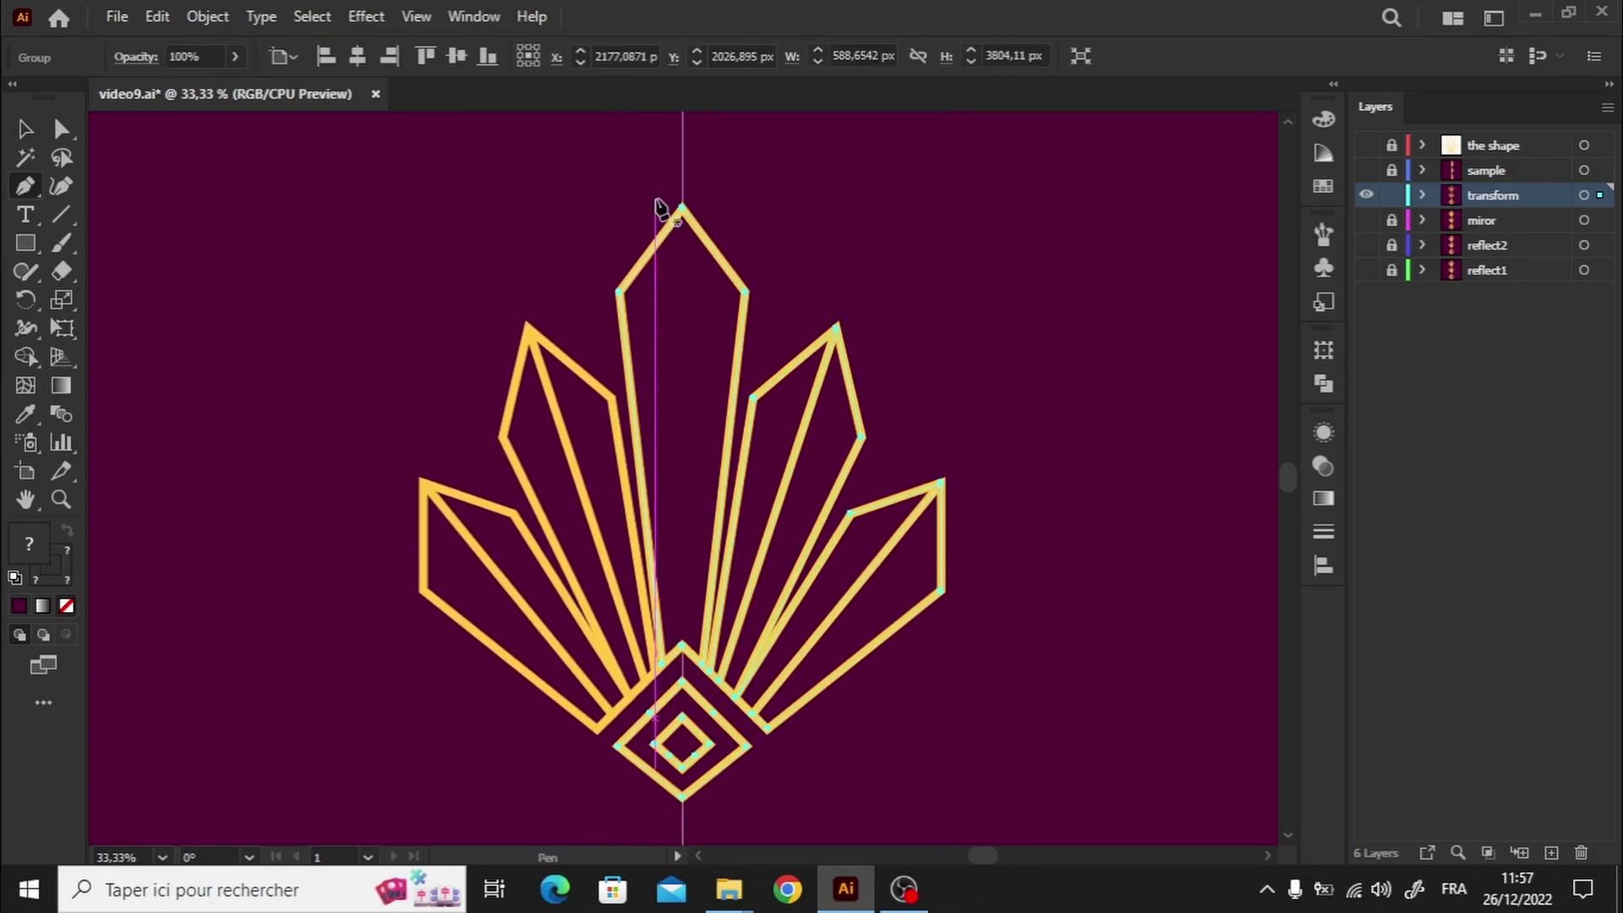
Finish a vertical line through the middle flower's center petal and give it the gold outline with the Eyedropper.
{"action": "left_click", "coordinate": [683, 645]}
{"action": "key", "text": "i"}
{"action": "left_click", "coordinate": [581, 373]}
{"action": "left_click", "coordinate": [26, 129]}
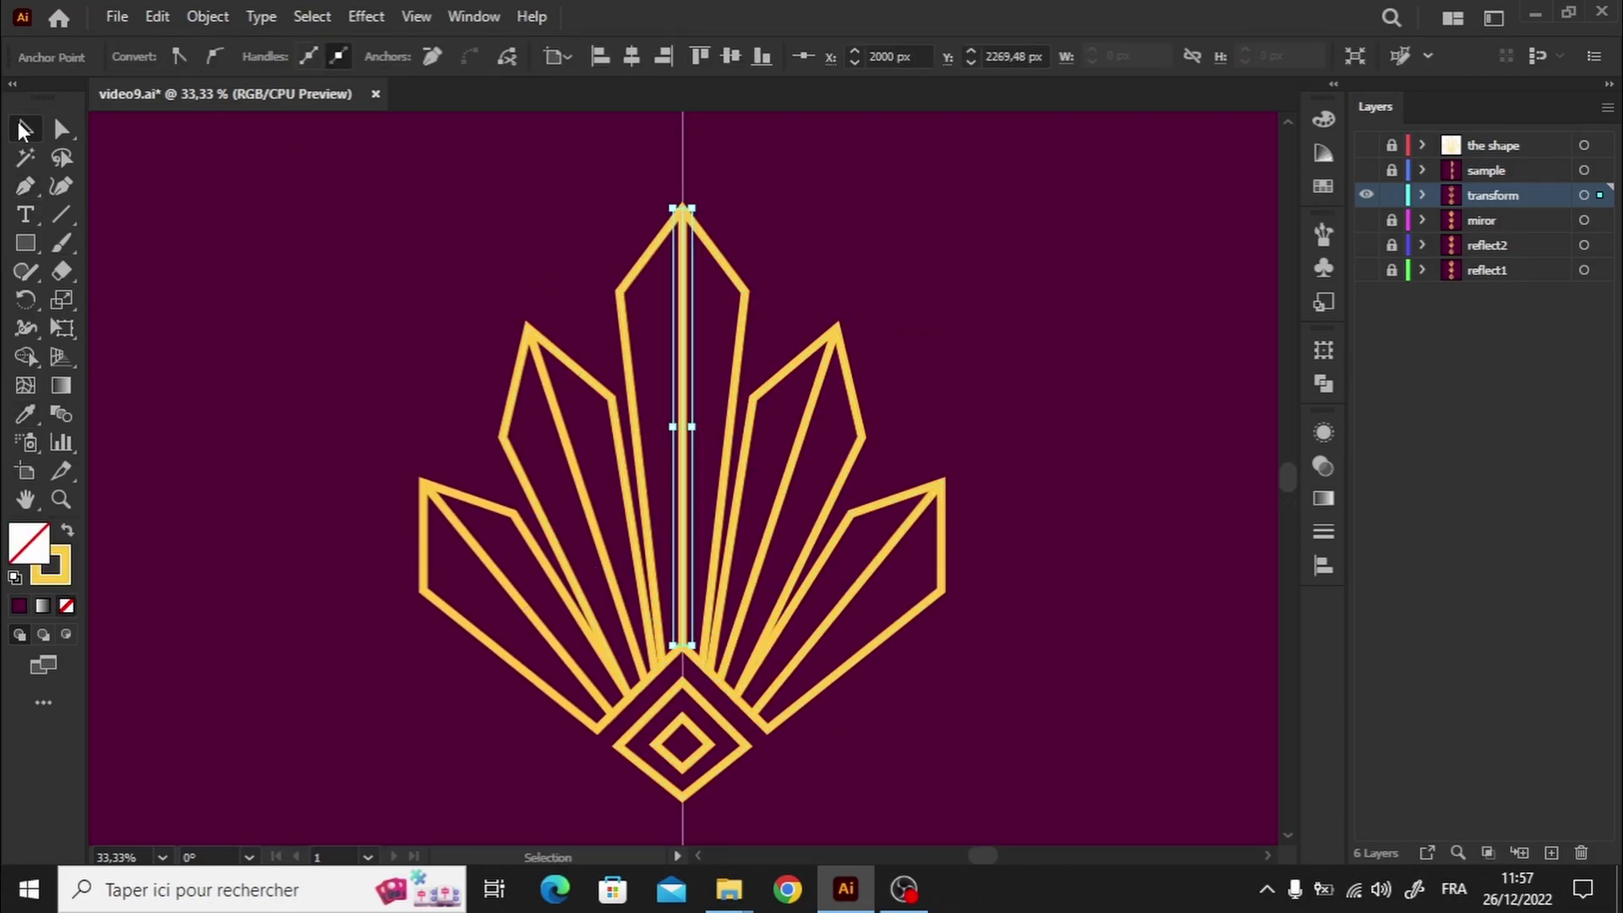
{"action": "left_click", "coordinate": [1014, 372]}
Draw a vertical line down the center petal of the top flower with the Pen tool.
{"action": "left_click_drag", "start_coordinate": [1287, 482], "coordinate": [1285, 430]}
{"action": "key", "text": "p"}
{"action": "left_click", "coordinate": [682, 144]}
{"action": "left_click", "coordinate": [682, 580], "text": "shift"}
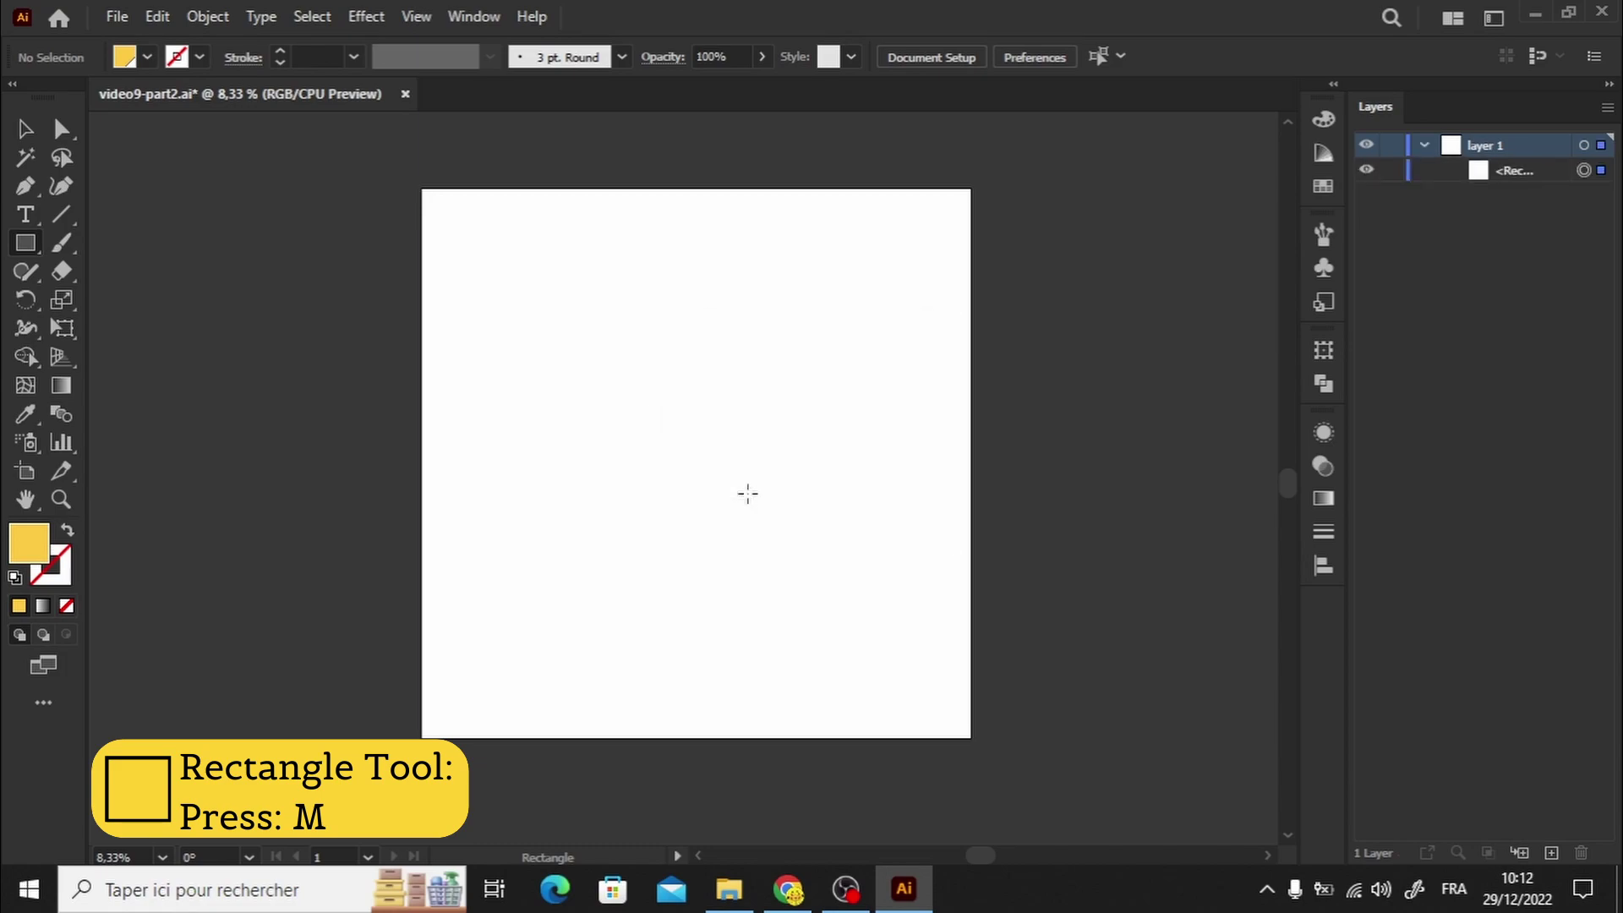
In video9-part2.ai, cover the artboard with a yellow square centered on it and lock the square.
{"action": "left_click", "coordinate": [1046, 58]}
{"action": "left_click", "coordinate": [1116, 55]}
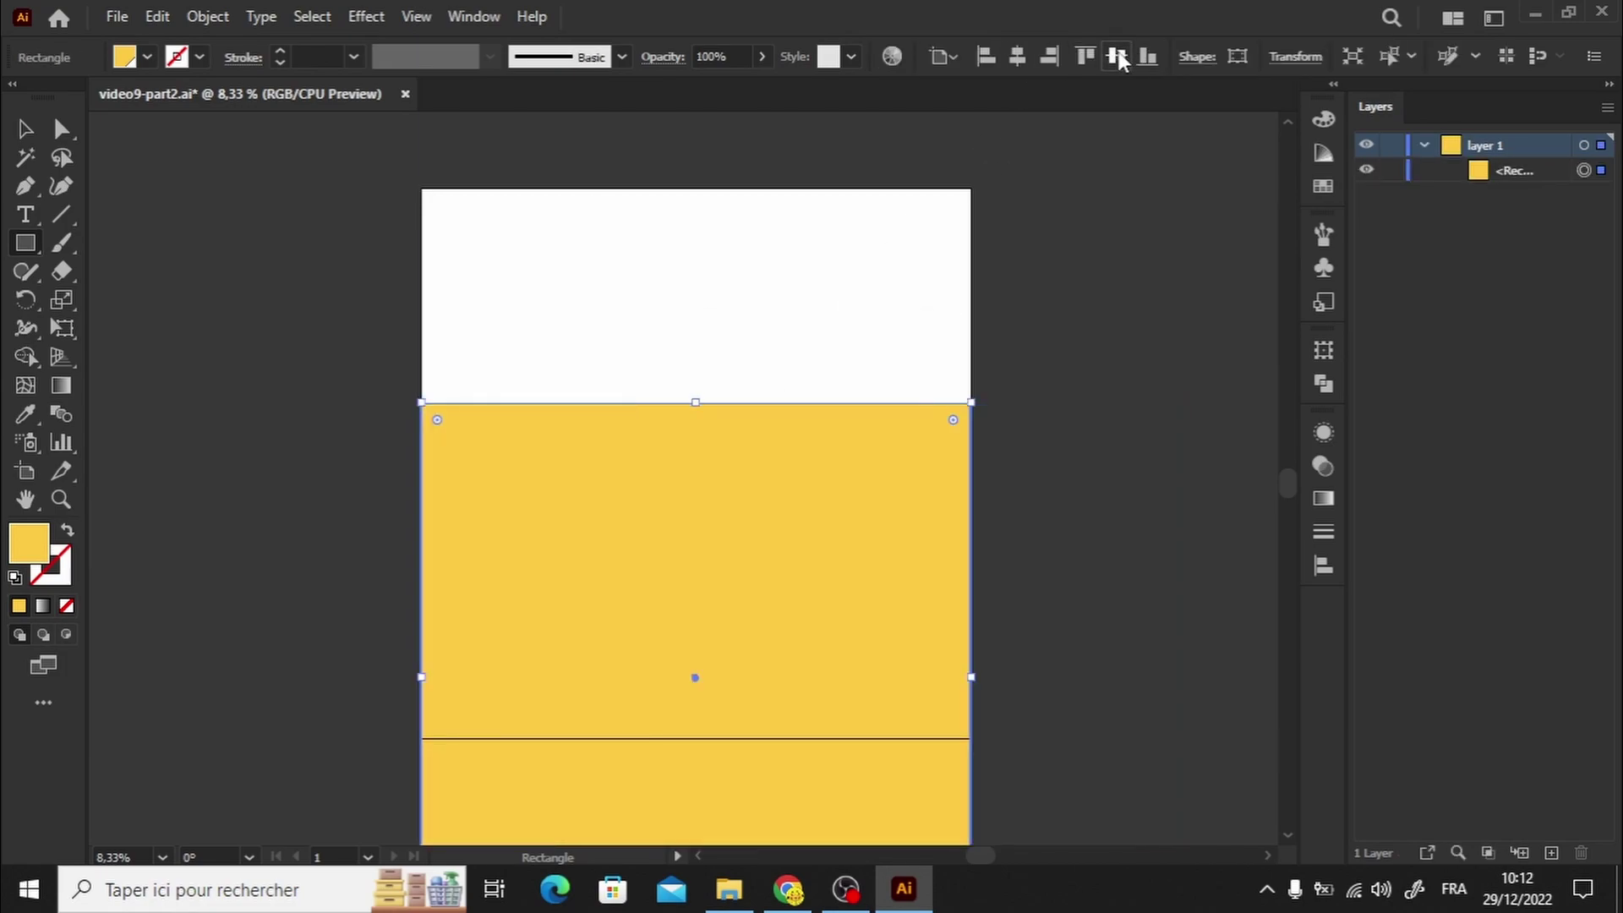
{"action": "key", "text": "ctrl+2"}
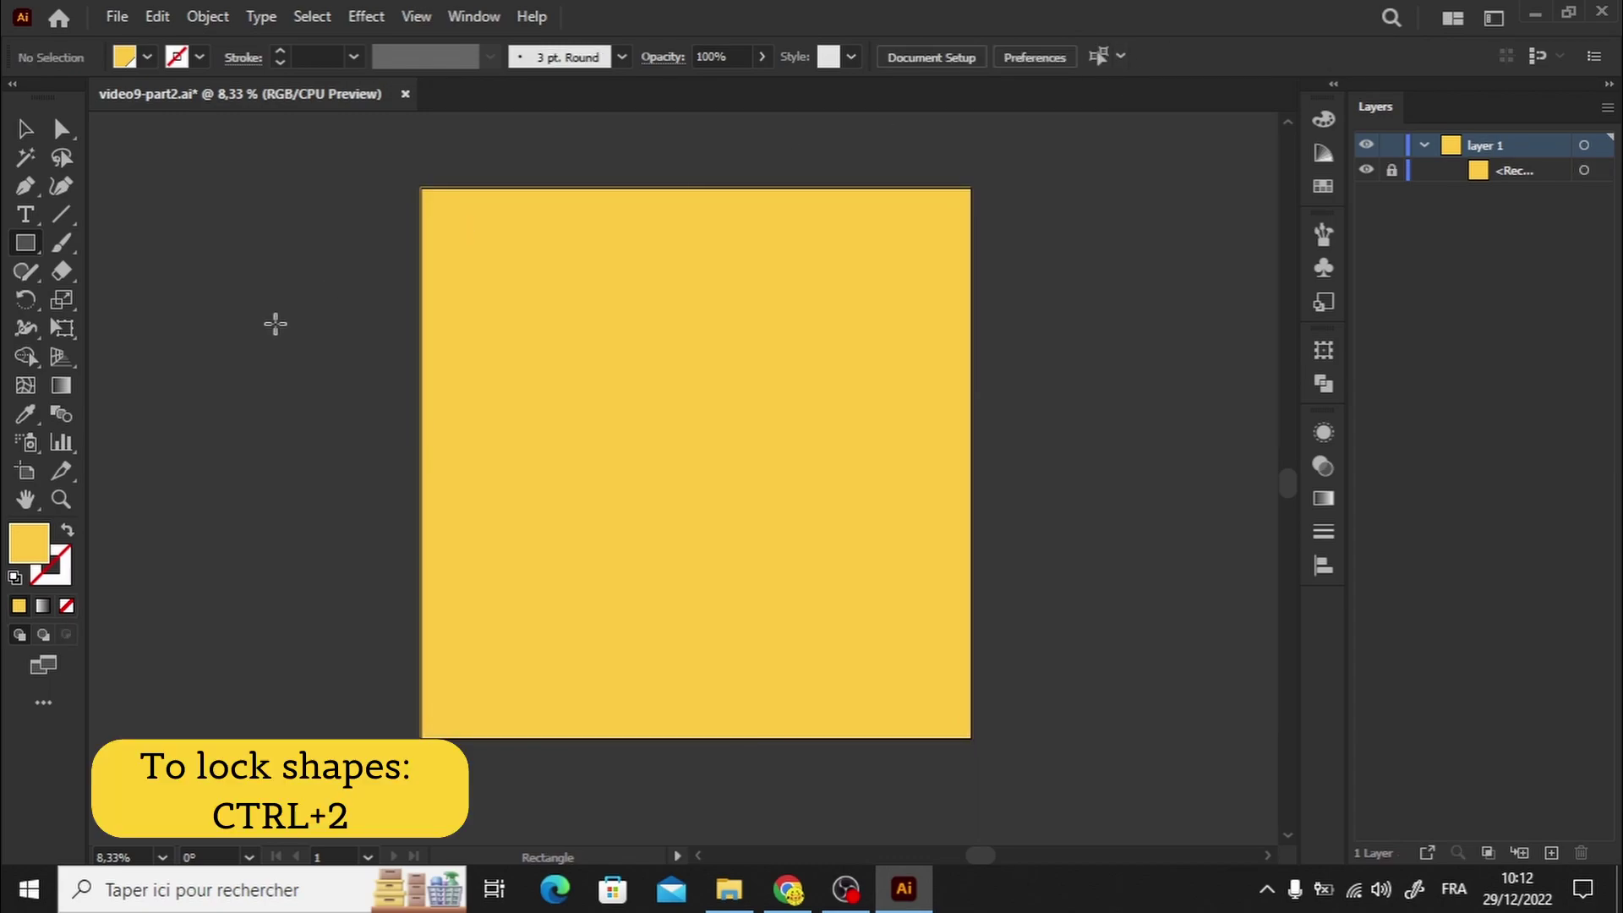
Set the fill color to 000000 and draw a straight 4000 px vertical line down the artboard's center with the Pen tool.
{"action": "key", "text": "p"}
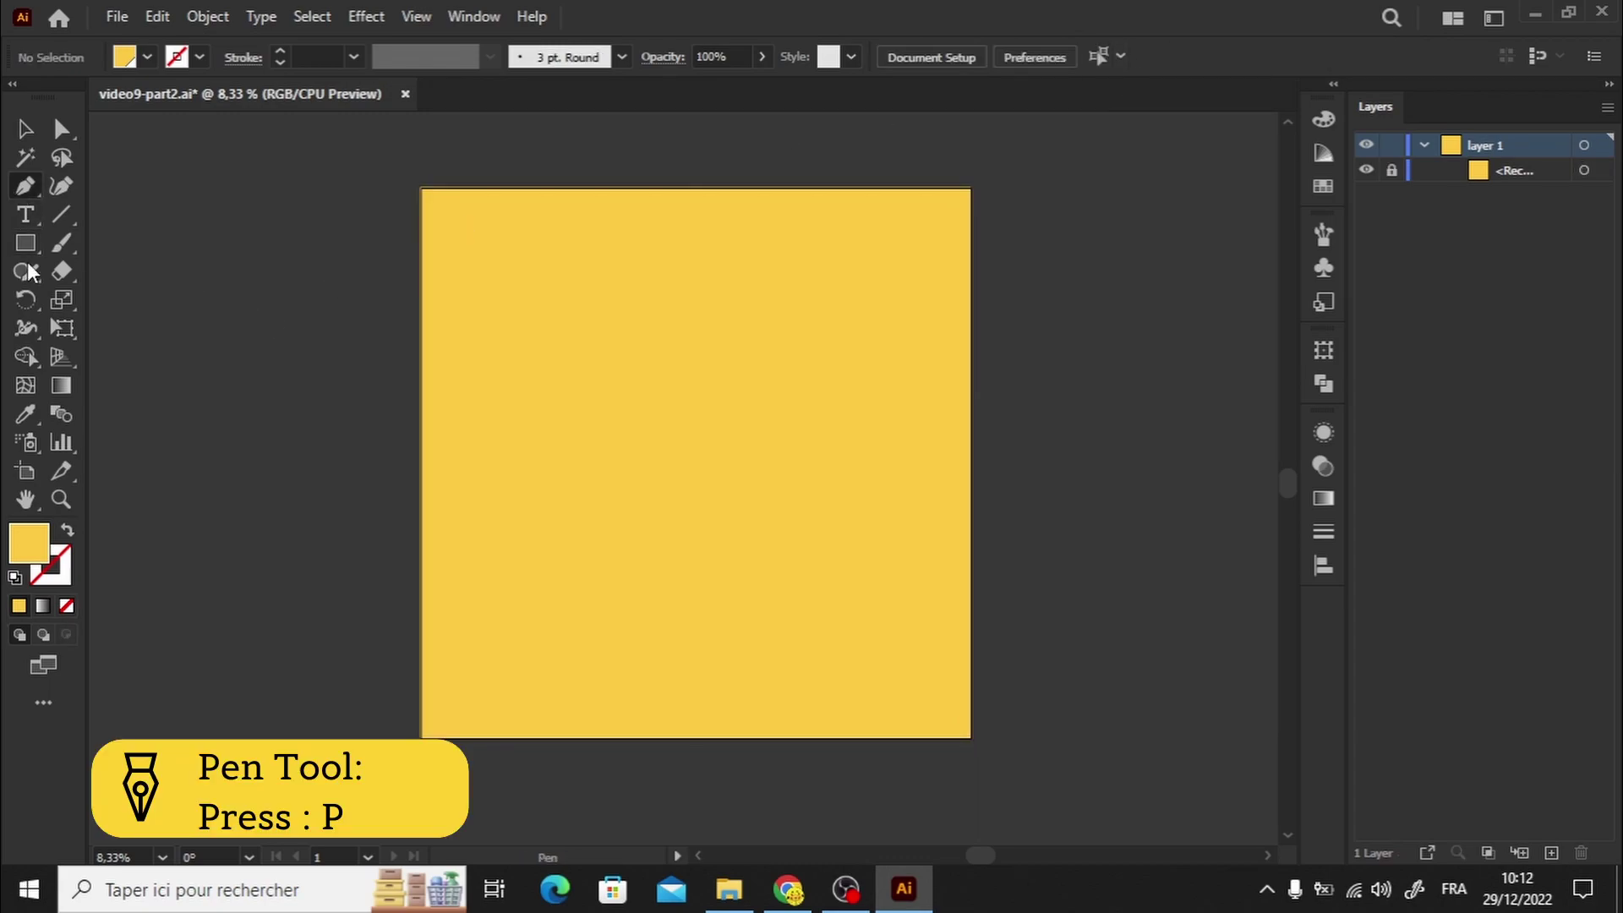
{"action": "double_click", "coordinate": [25, 548]}
{"action": "type", "text": "000000"}
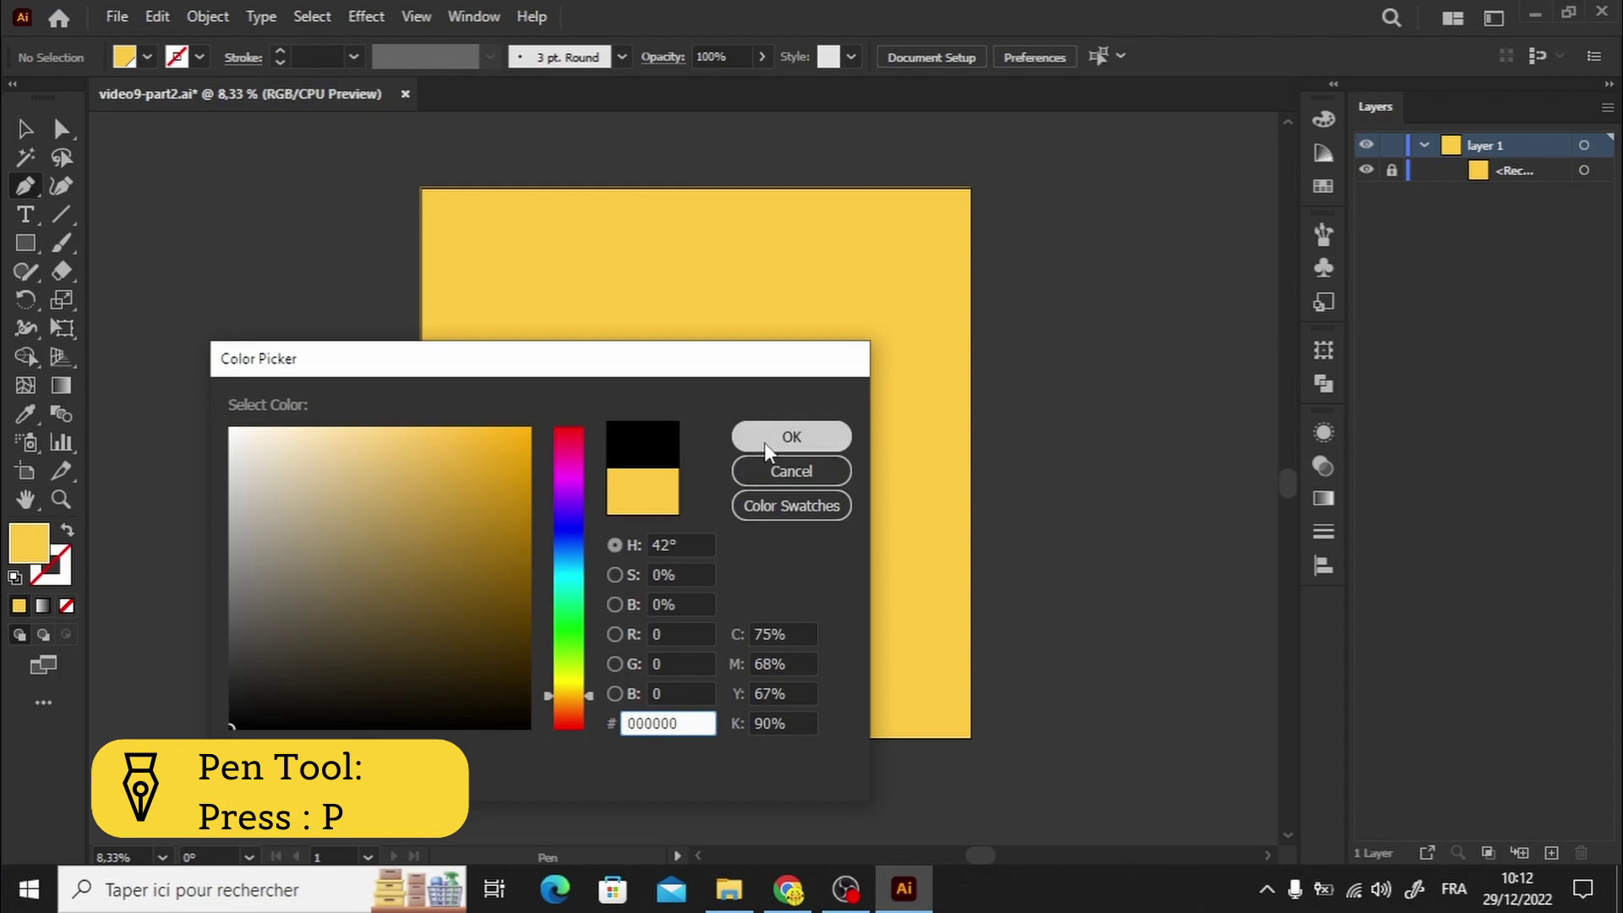
{"action": "left_click", "coordinate": [769, 434]}
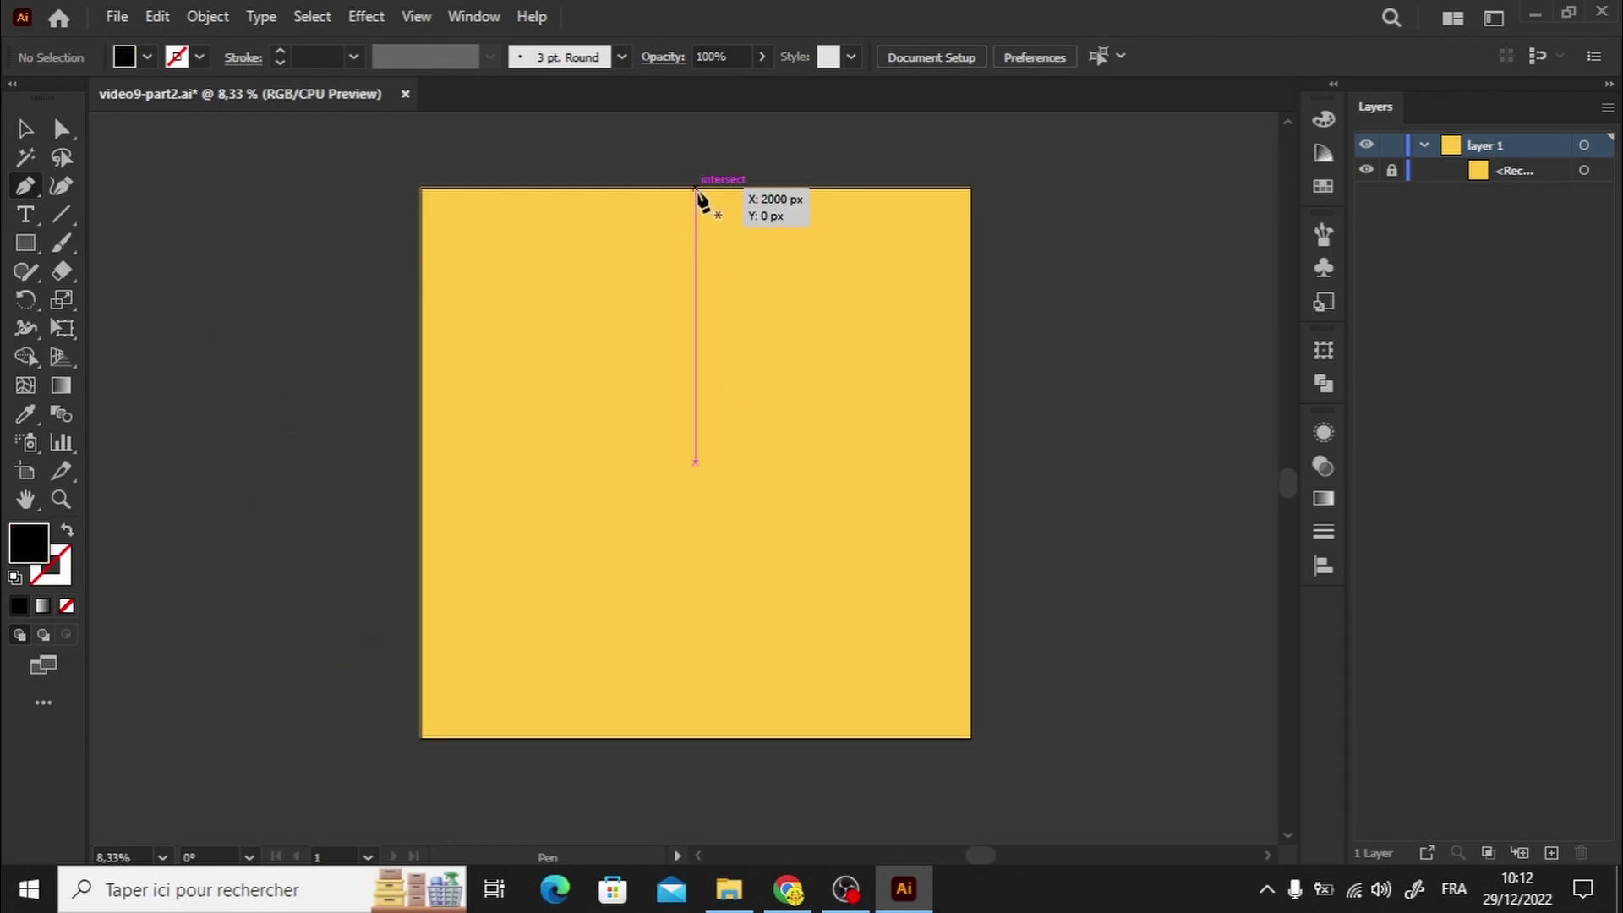
{"action": "left_click", "coordinate": [695, 188]}
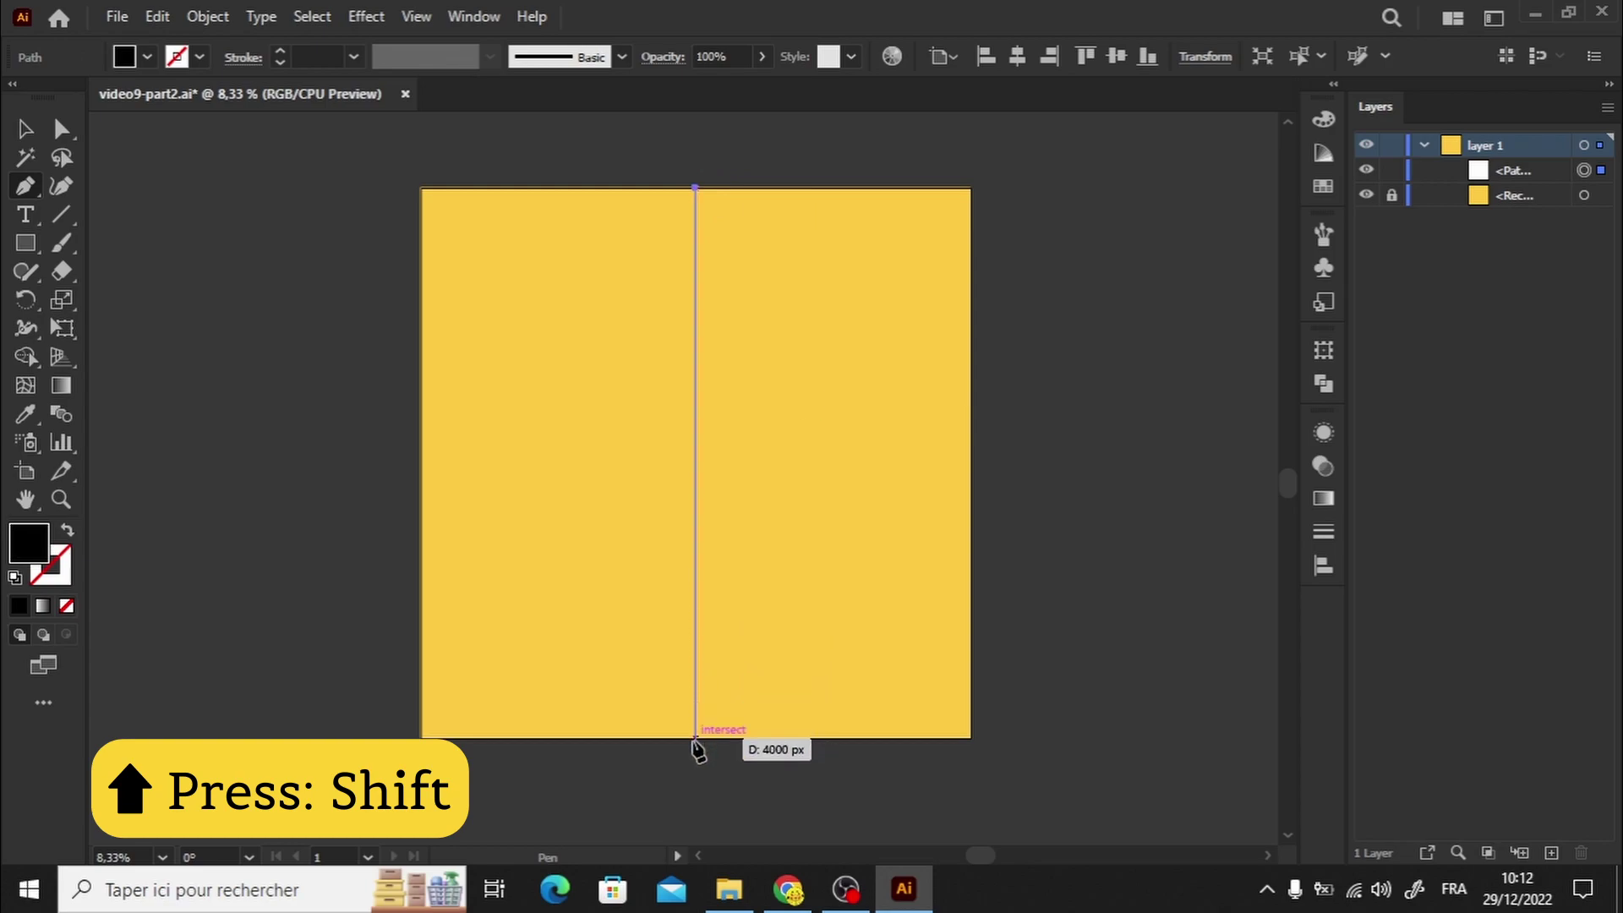
{"action": "left_click", "coordinate": [694, 738]}
{"action": "left_click", "coordinate": [25, 129]}
{"action": "left_click", "coordinate": [323, 324]}
Center the vertical line horizontally on the artboard, and lock the line and its layer.
{"action": "left_click_drag", "start_coordinate": [626, 202], "coordinate": [746, 299]}
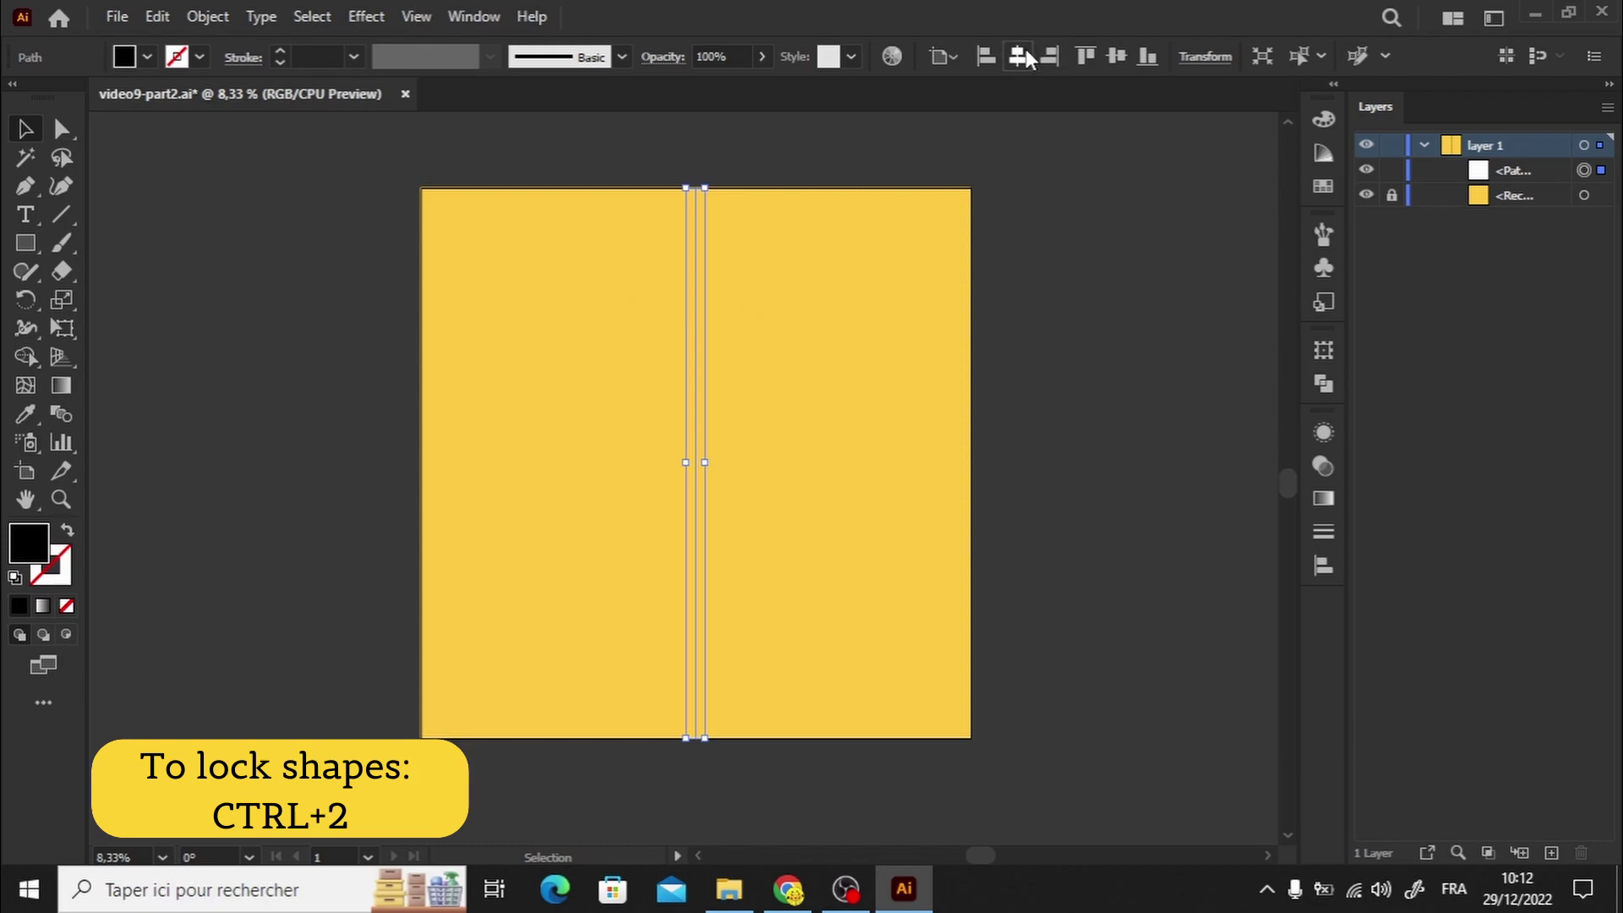
{"action": "left_click", "coordinate": [1425, 145]}
{"action": "left_click", "coordinate": [1393, 145]}
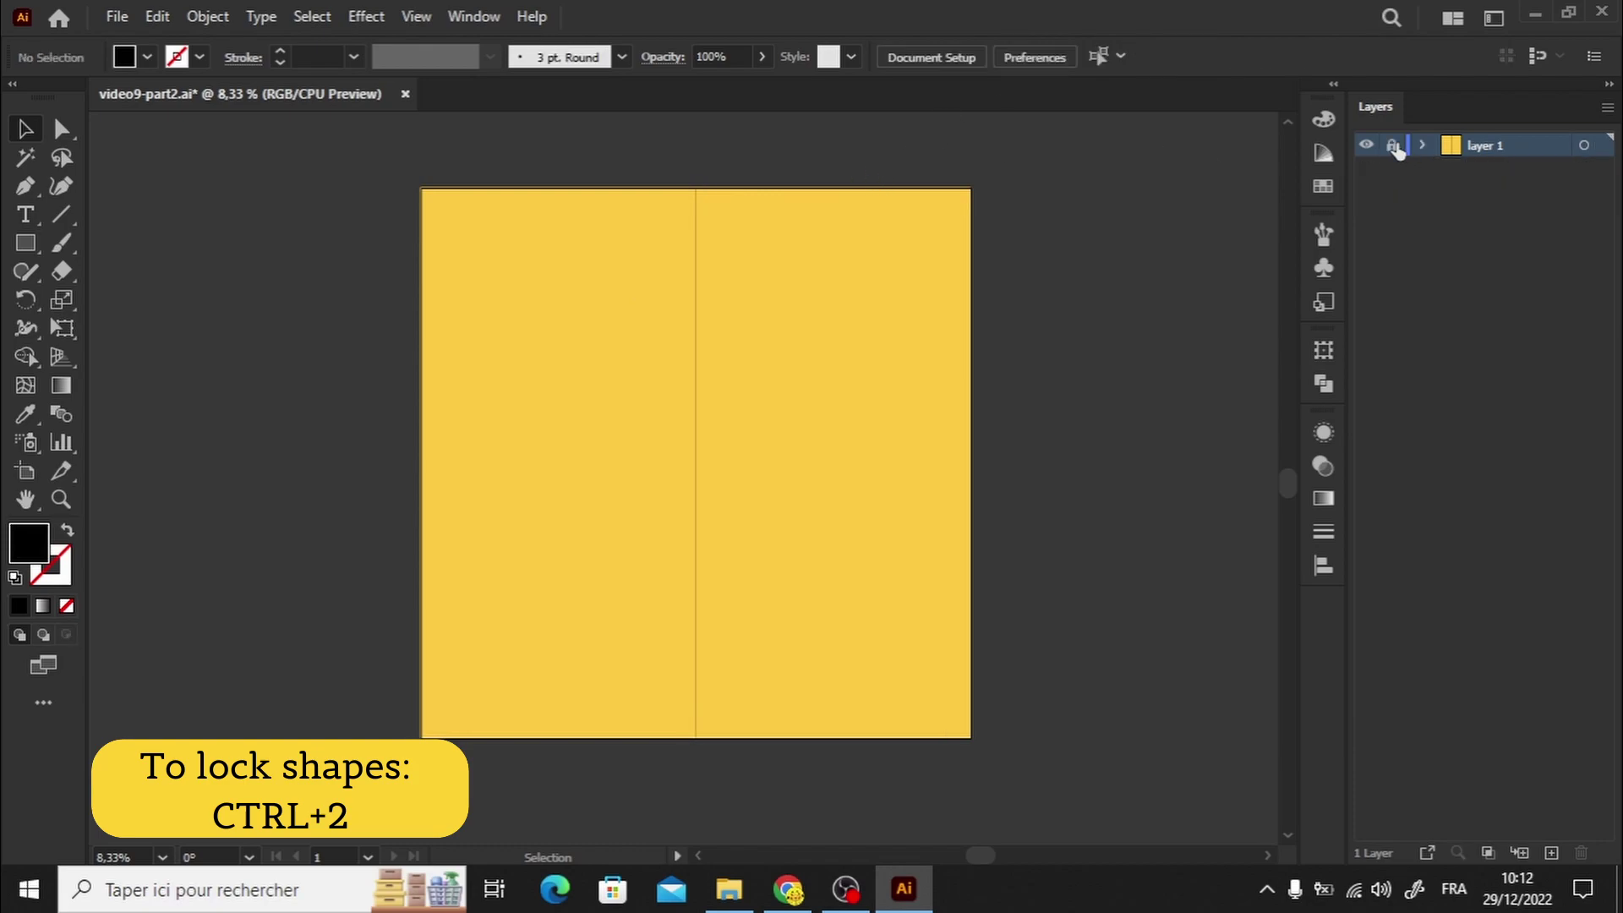
Rename the locked layer background and add a new layer named symmetry above it.
{"action": "double_click", "coordinate": [1486, 145]}
{"action": "type", "text": "background"}
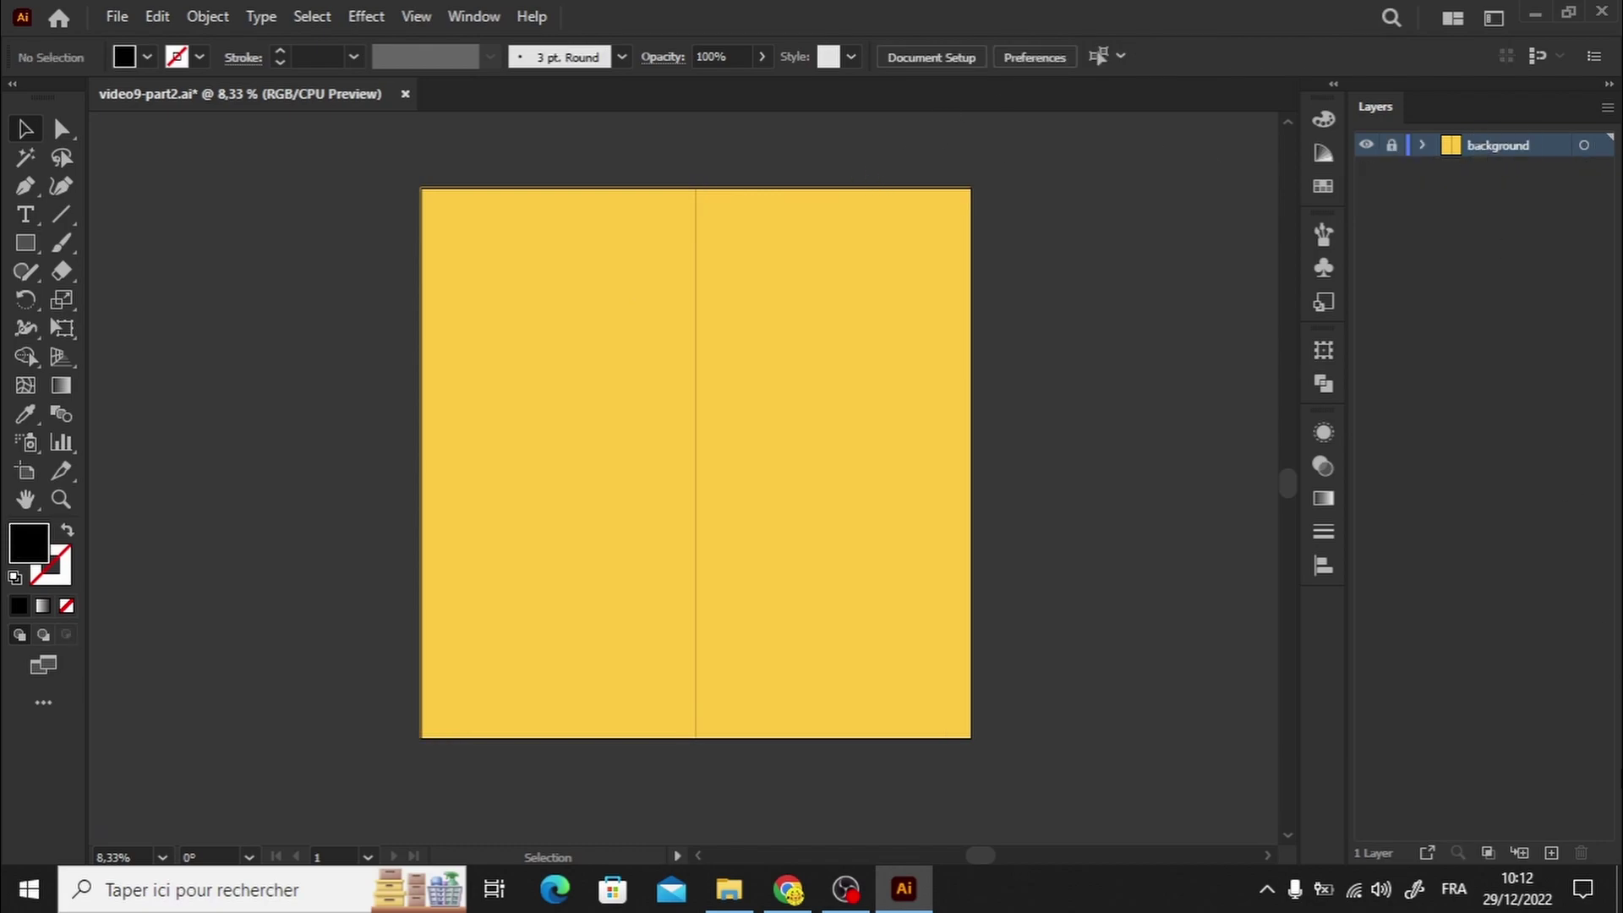
{"action": "left_click", "coordinate": [1551, 853]}
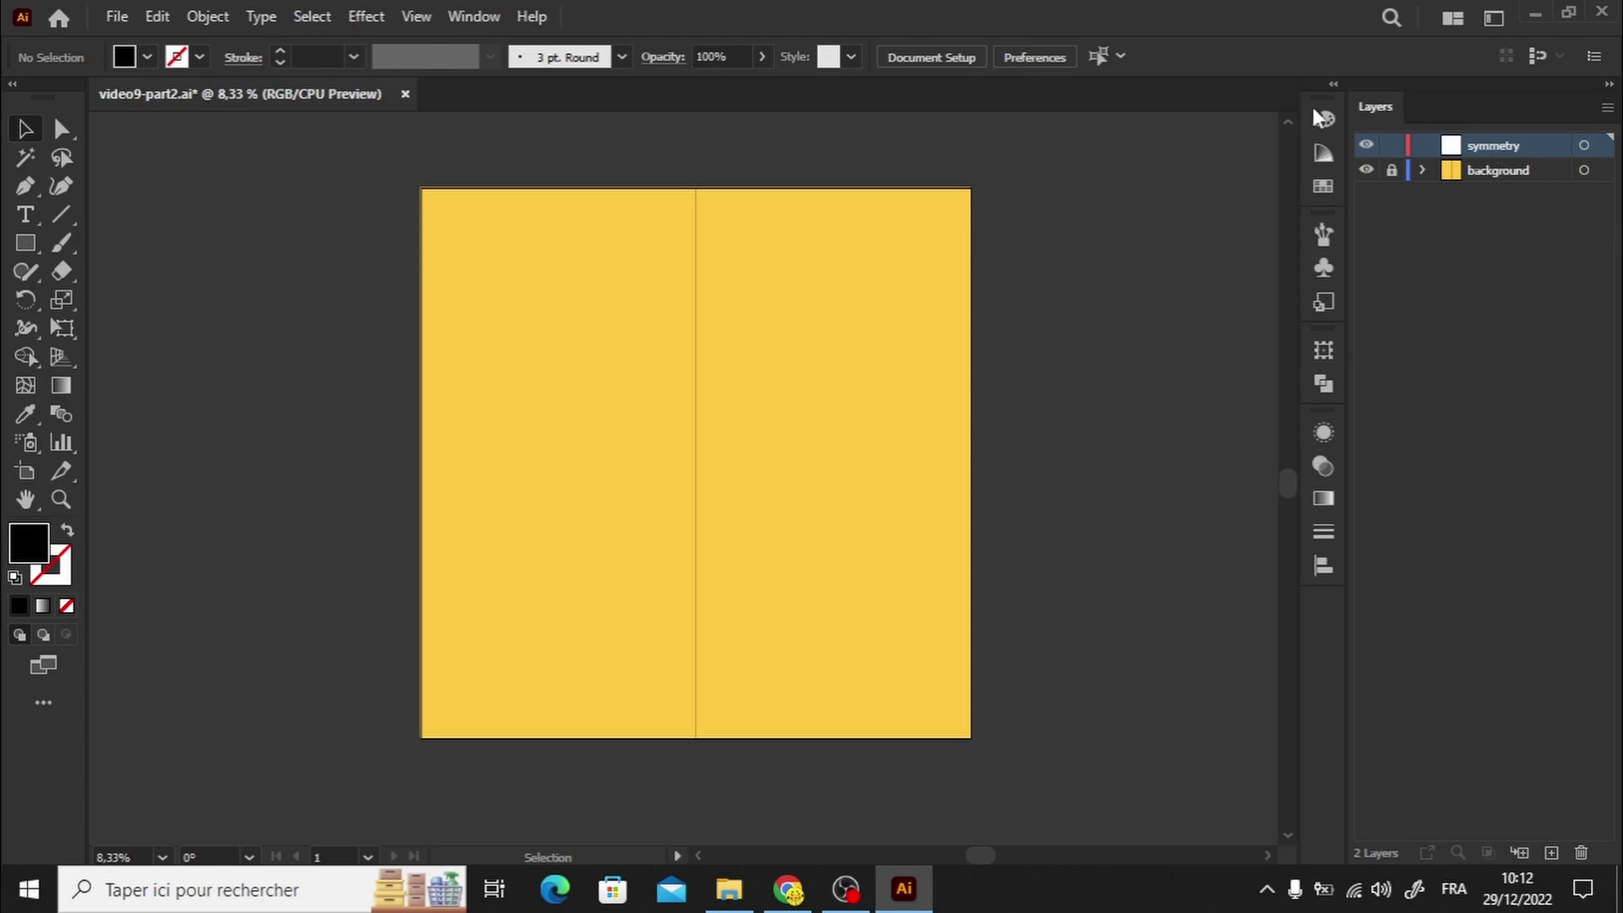
On the symmetry layer, draw a straight horizontal line past both sides of the artboard with the Pen tool and center it horizontally.
{"action": "left_click", "coordinate": [322, 462]}
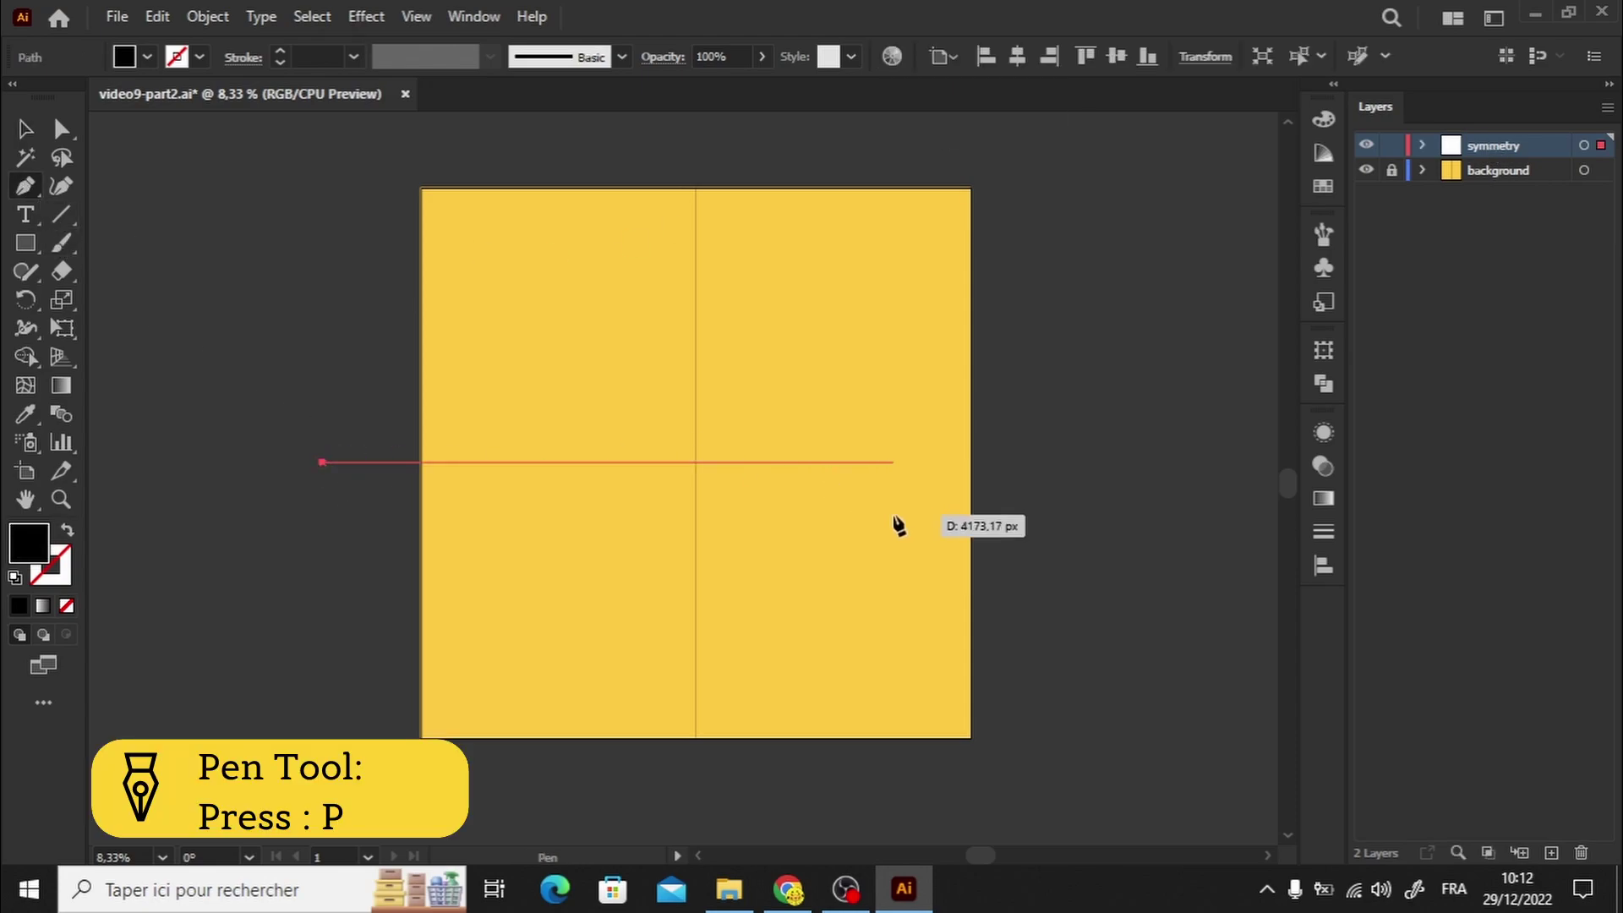
{"action": "left_click", "coordinate": [1090, 462]}
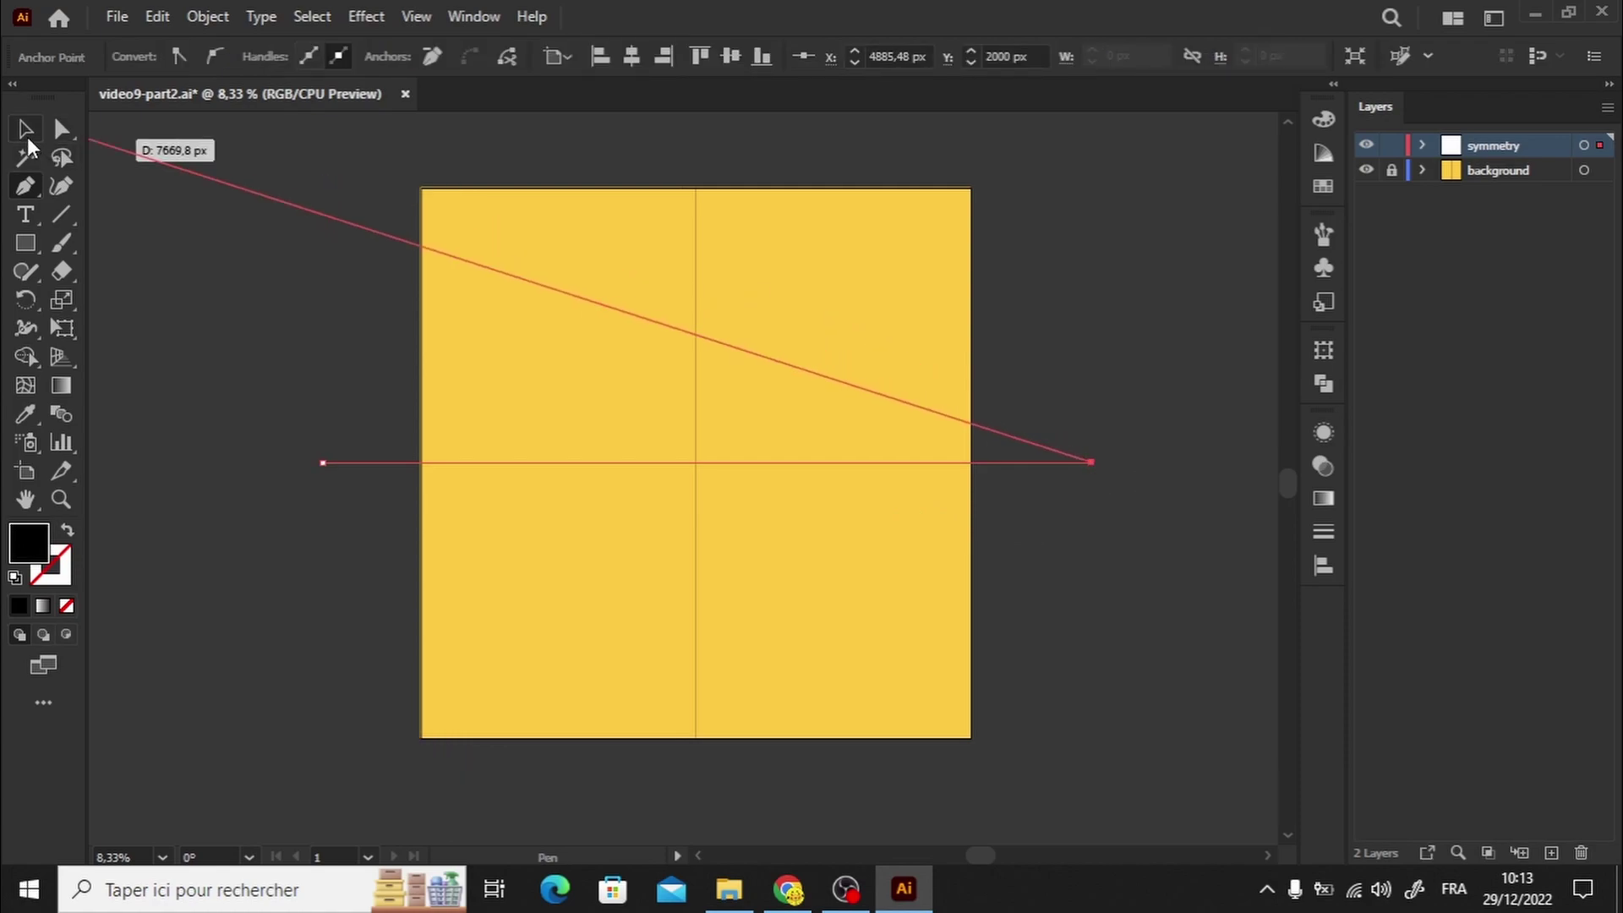
{"action": "left_click", "coordinate": [24, 128]}
{"action": "left_click", "coordinate": [424, 337]}
{"action": "left_click_drag", "start_coordinate": [373, 362], "coordinate": [466, 531]}
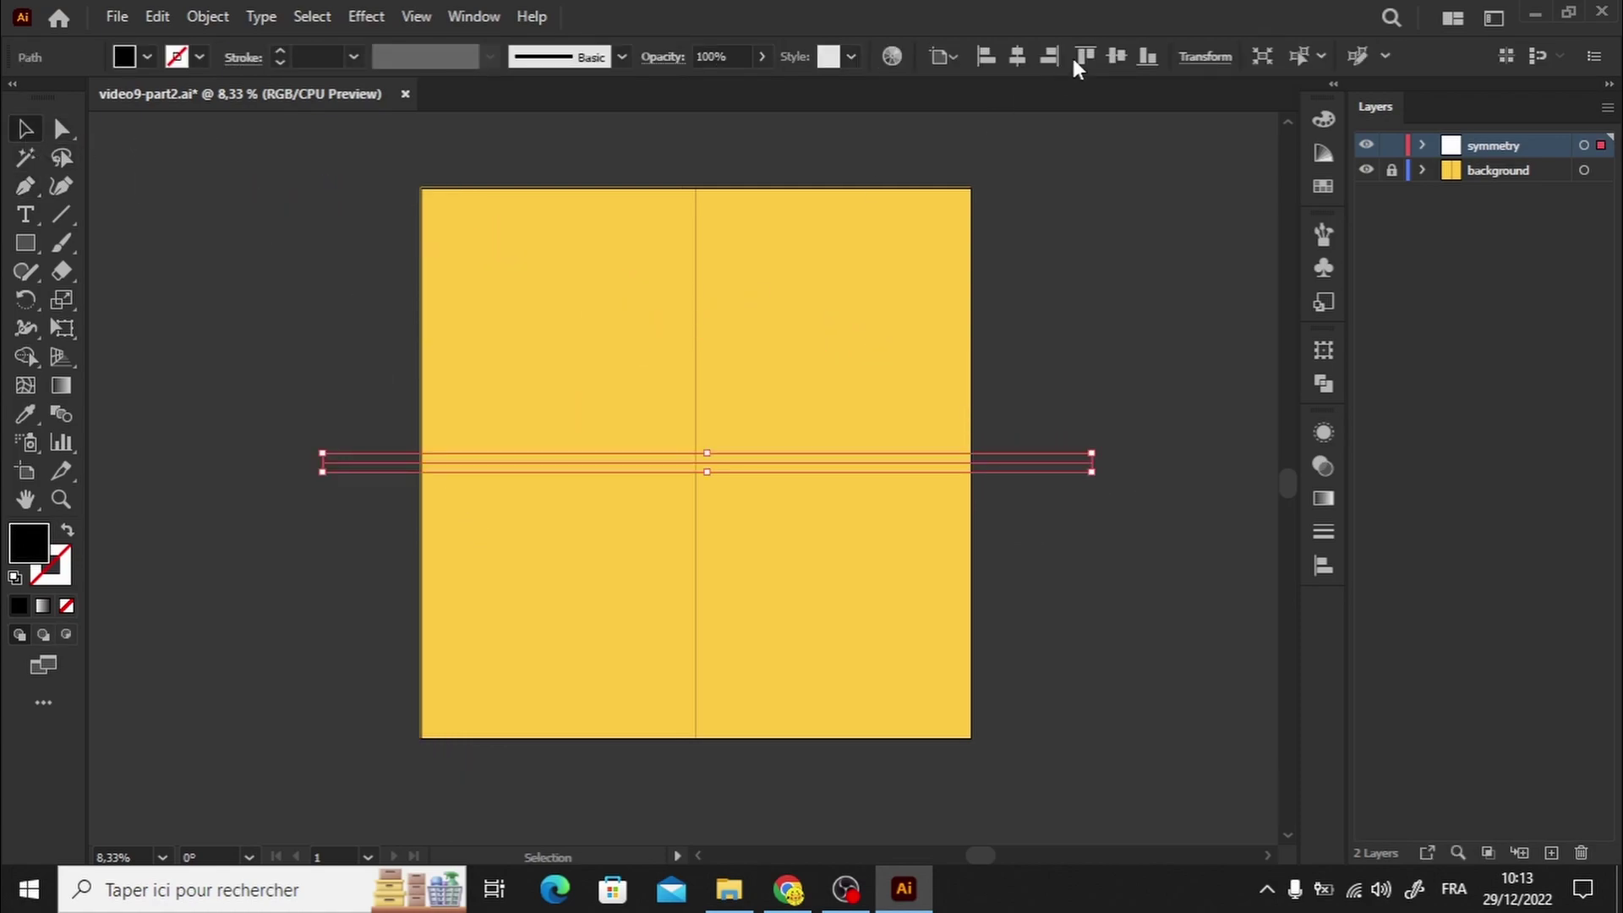
{"action": "left_click", "coordinate": [1014, 58]}
{"action": "left_click", "coordinate": [1066, 296]}
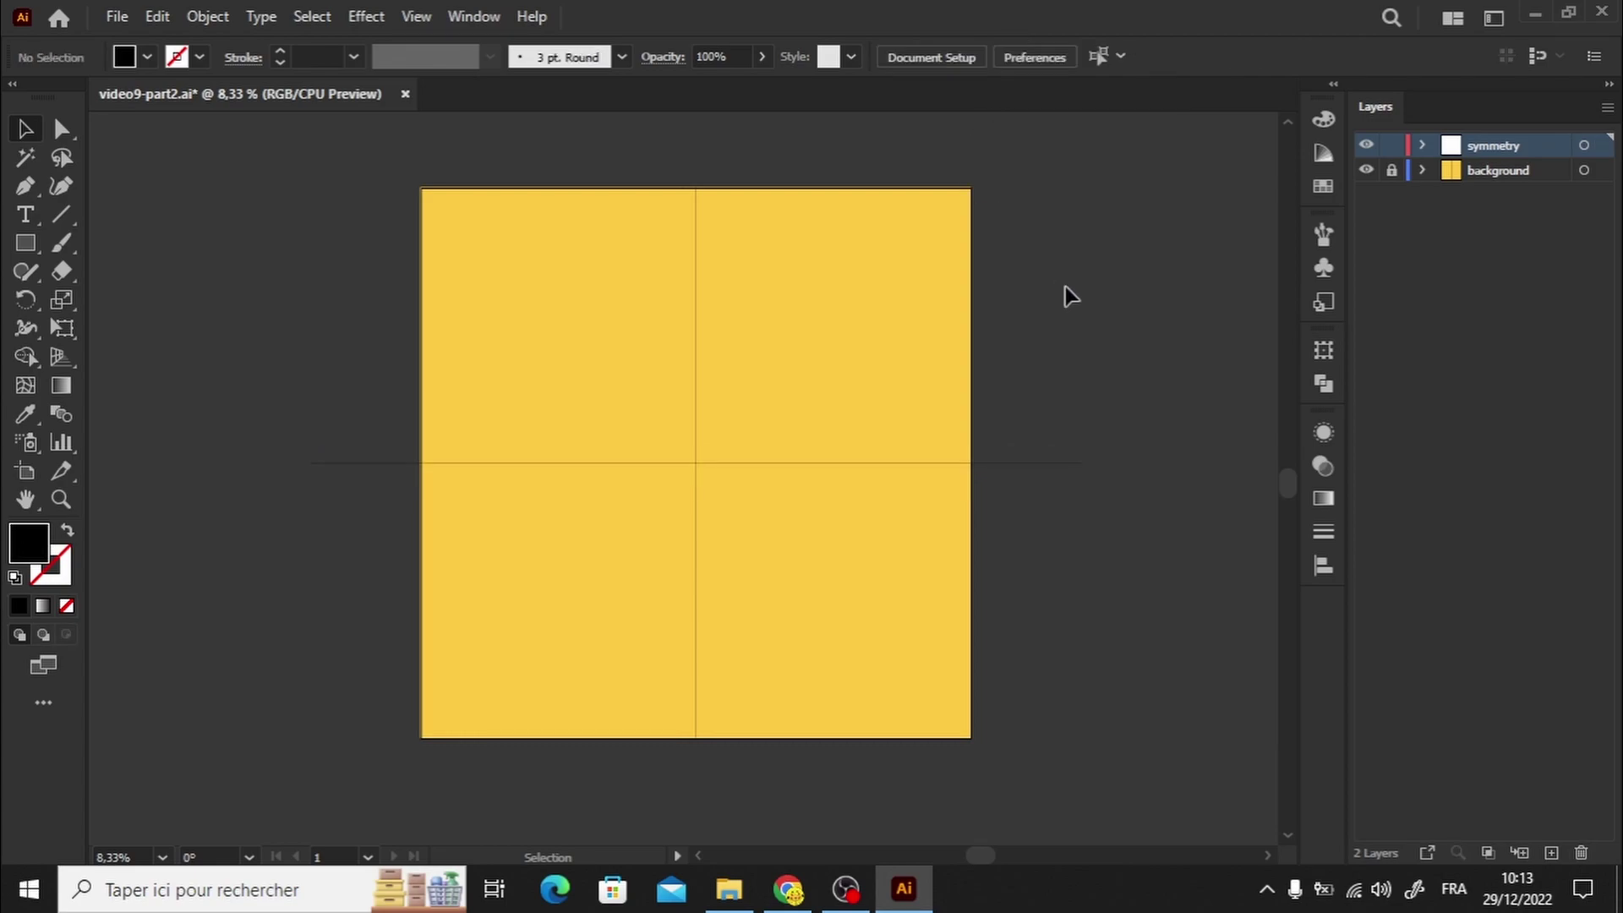
Apply a Transform effect with Reflect X and a reflected copy to the whole symmetry layer.
{"action": "left_click", "coordinate": [1584, 147]}
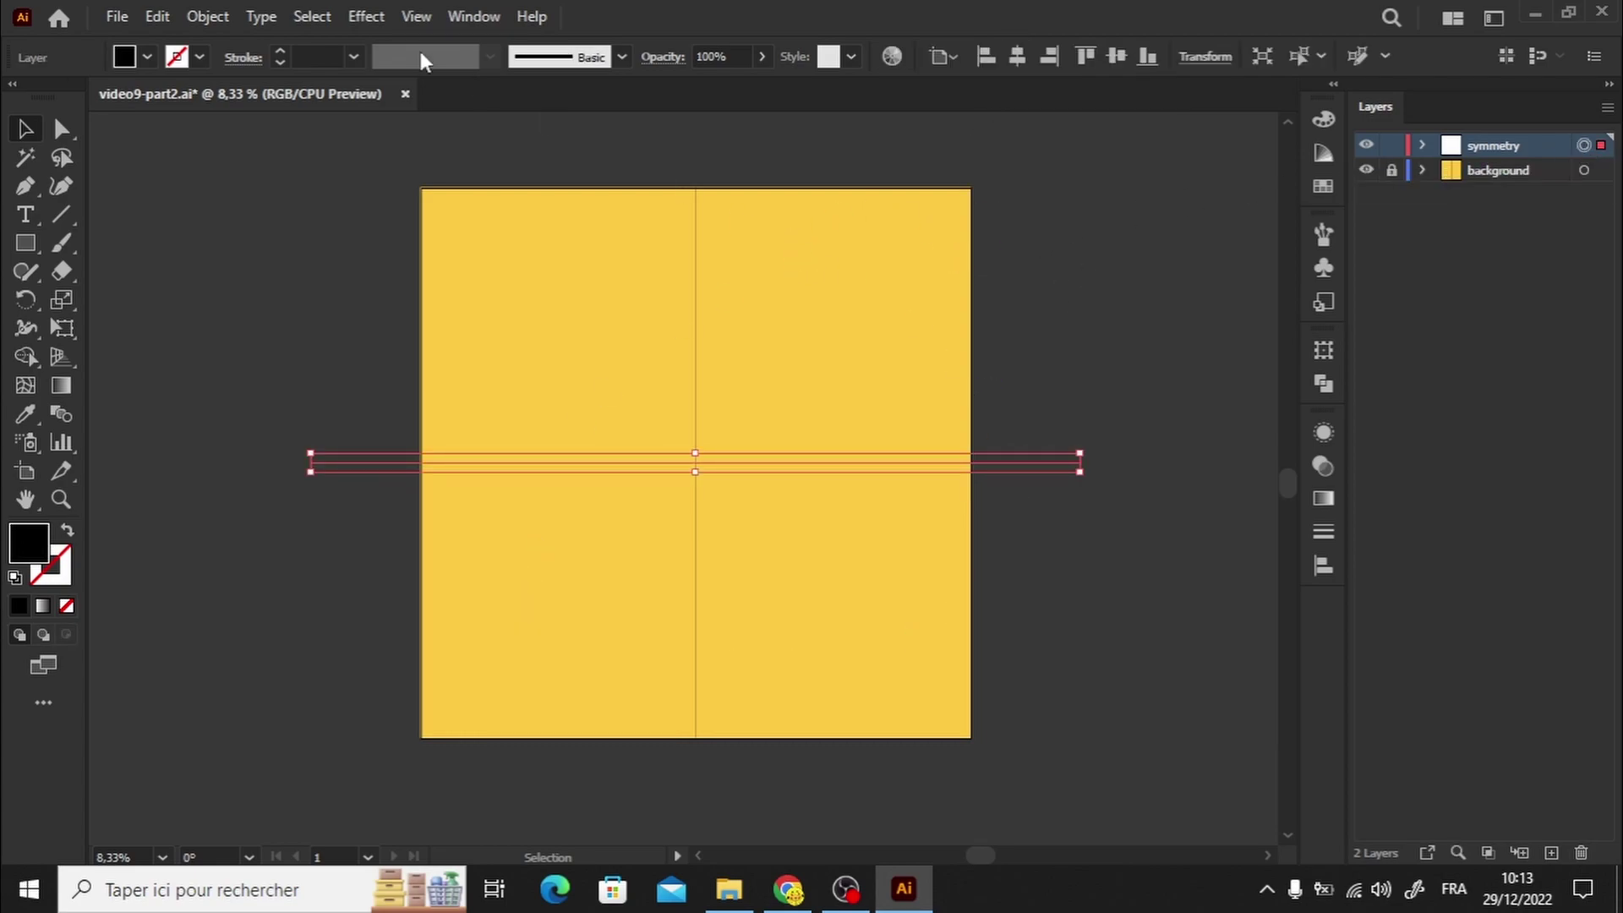
{"action": "left_click", "coordinate": [359, 16]}
{"action": "mouse_move", "coordinate": [456, 213]}
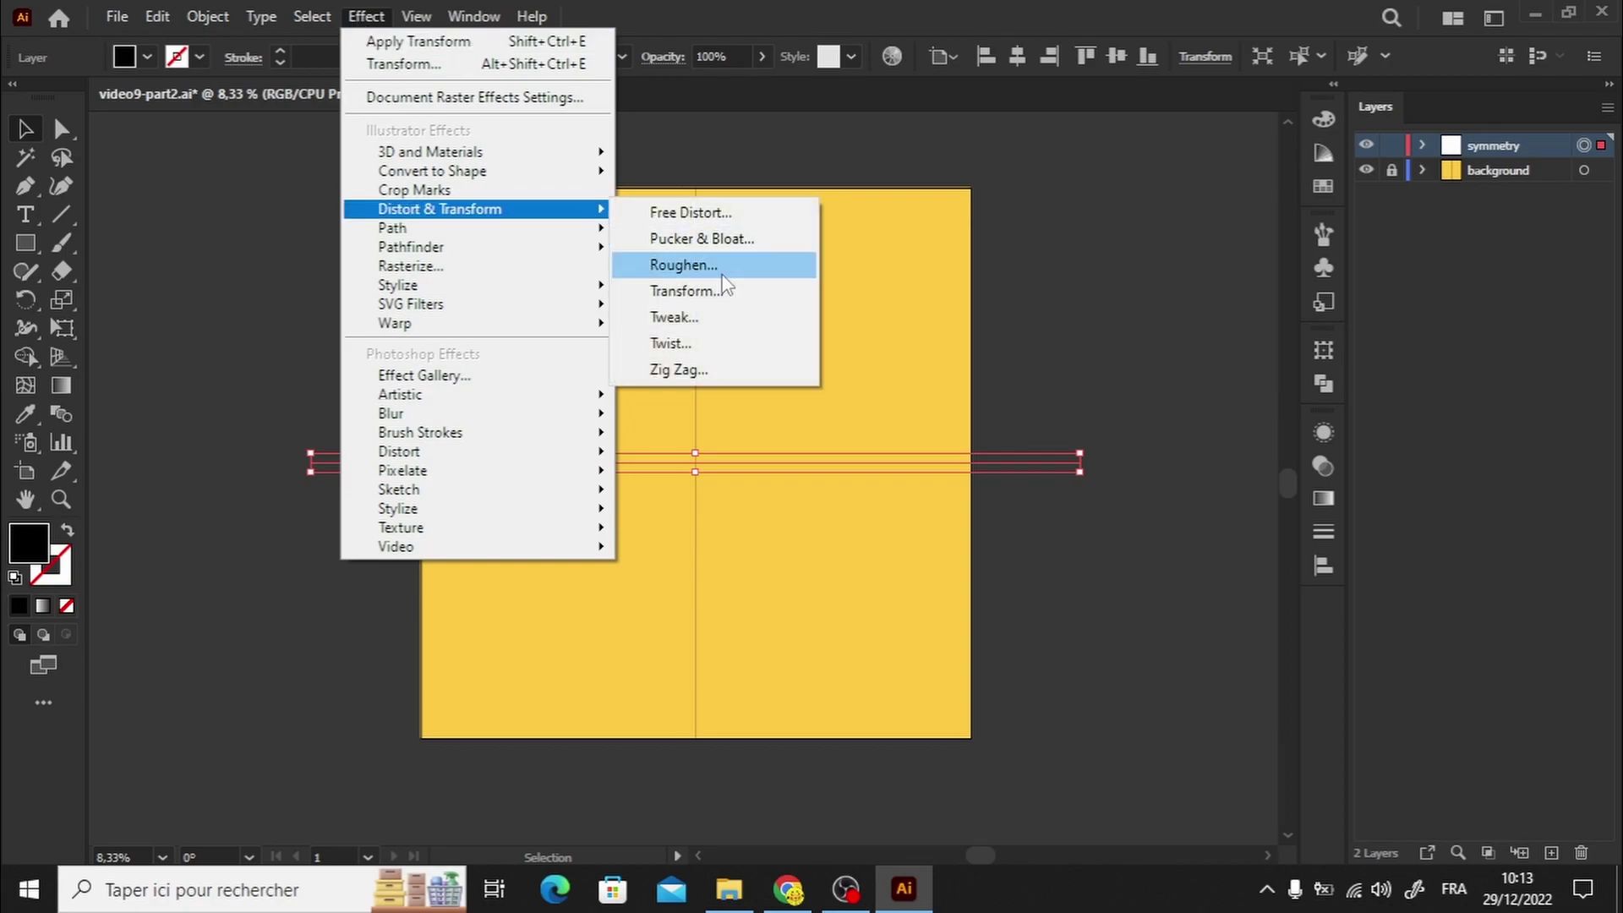
{"action": "left_click", "coordinate": [720, 290]}
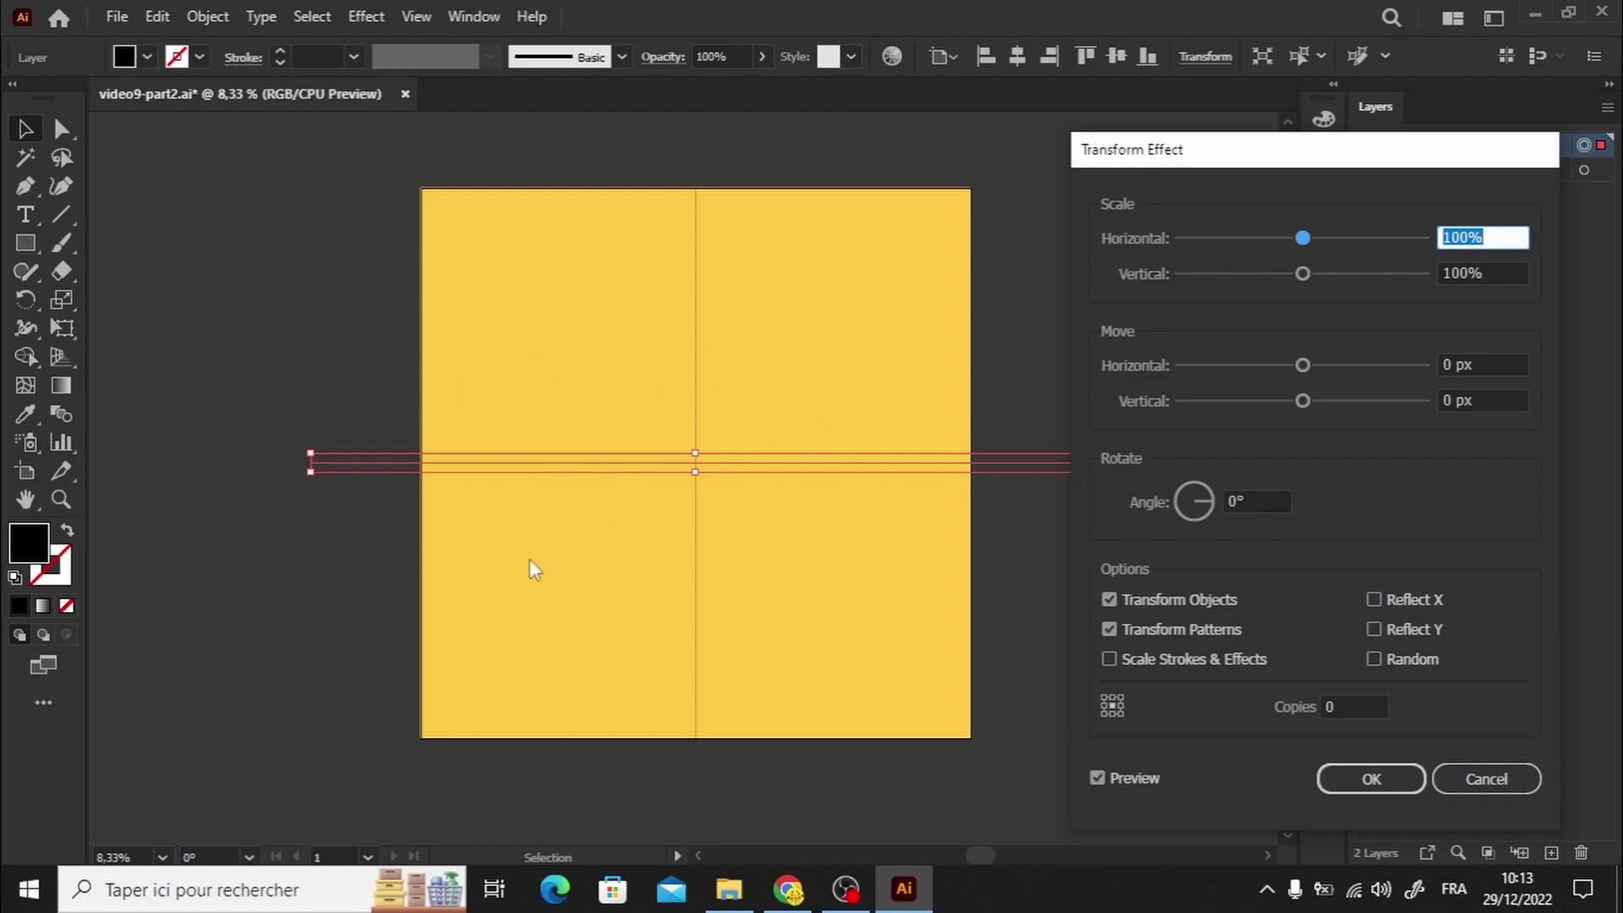
{"action": "left_click", "coordinate": [1374, 600]}
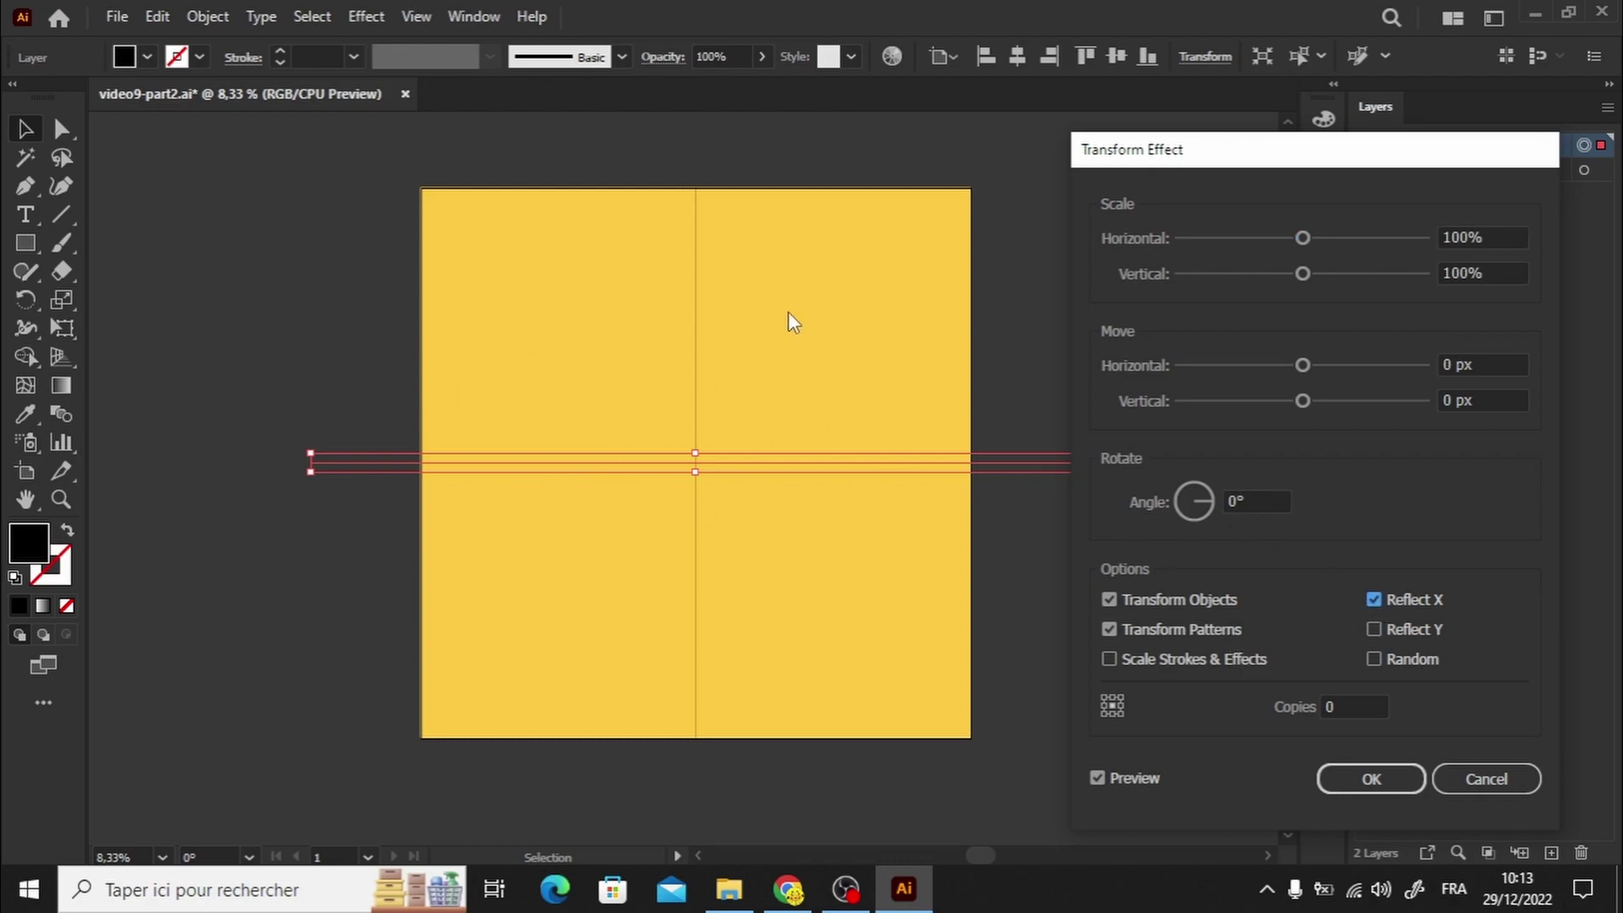
{"action": "left_click", "coordinate": [1358, 701]}
{"action": "left_click", "coordinate": [1344, 781]}
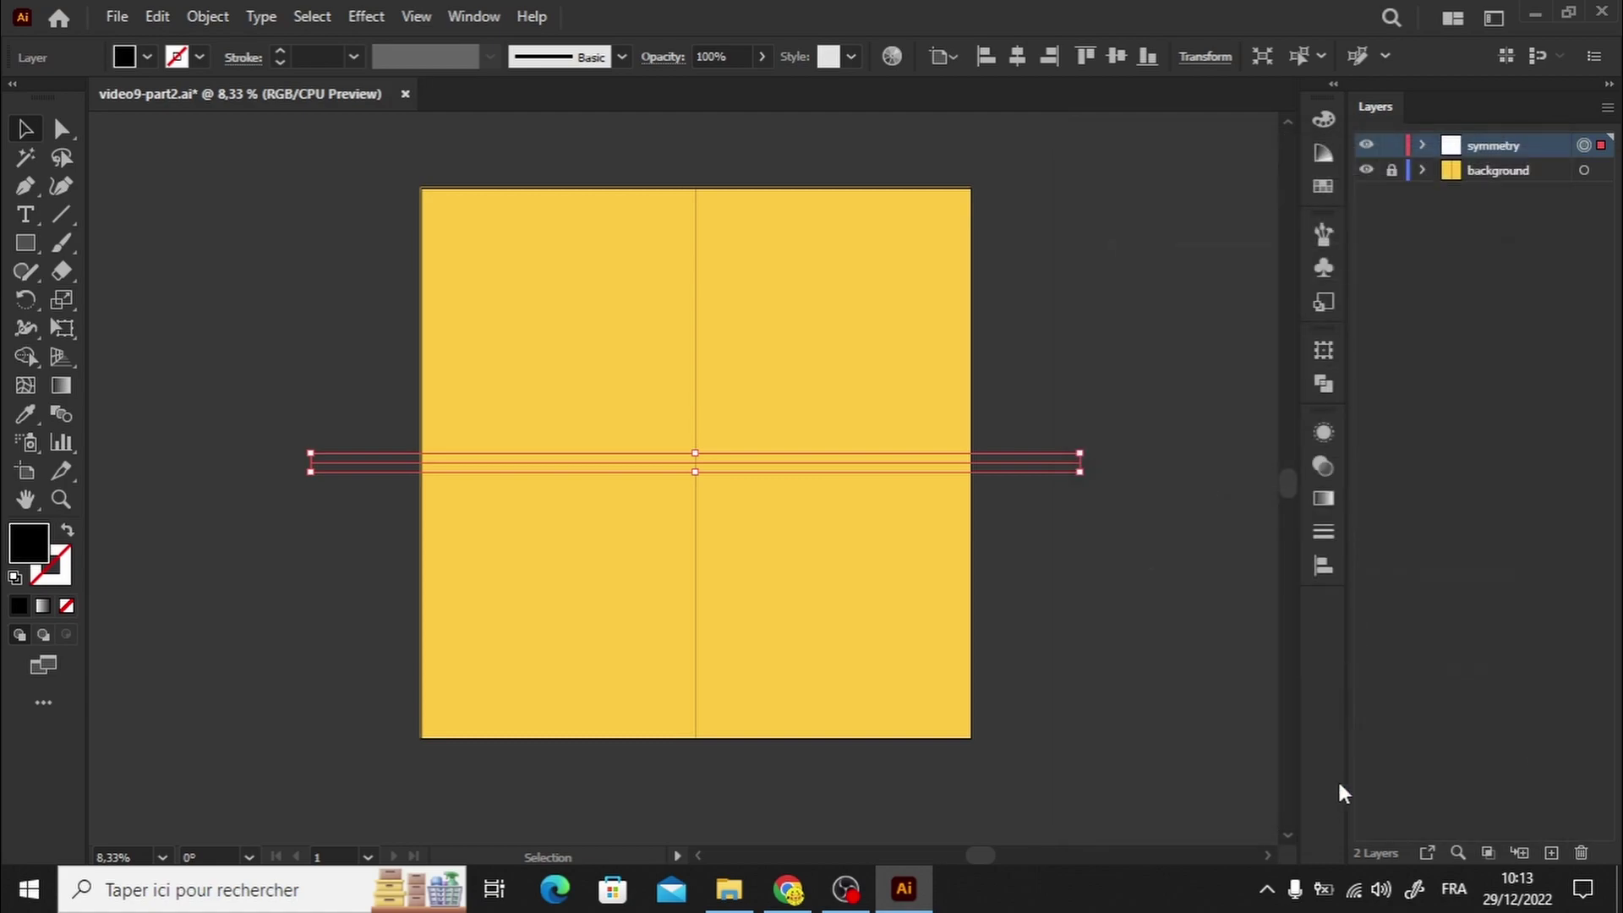
Remove the fill from the horizontal line and lock it.
{"action": "left_click", "coordinate": [66, 606]}
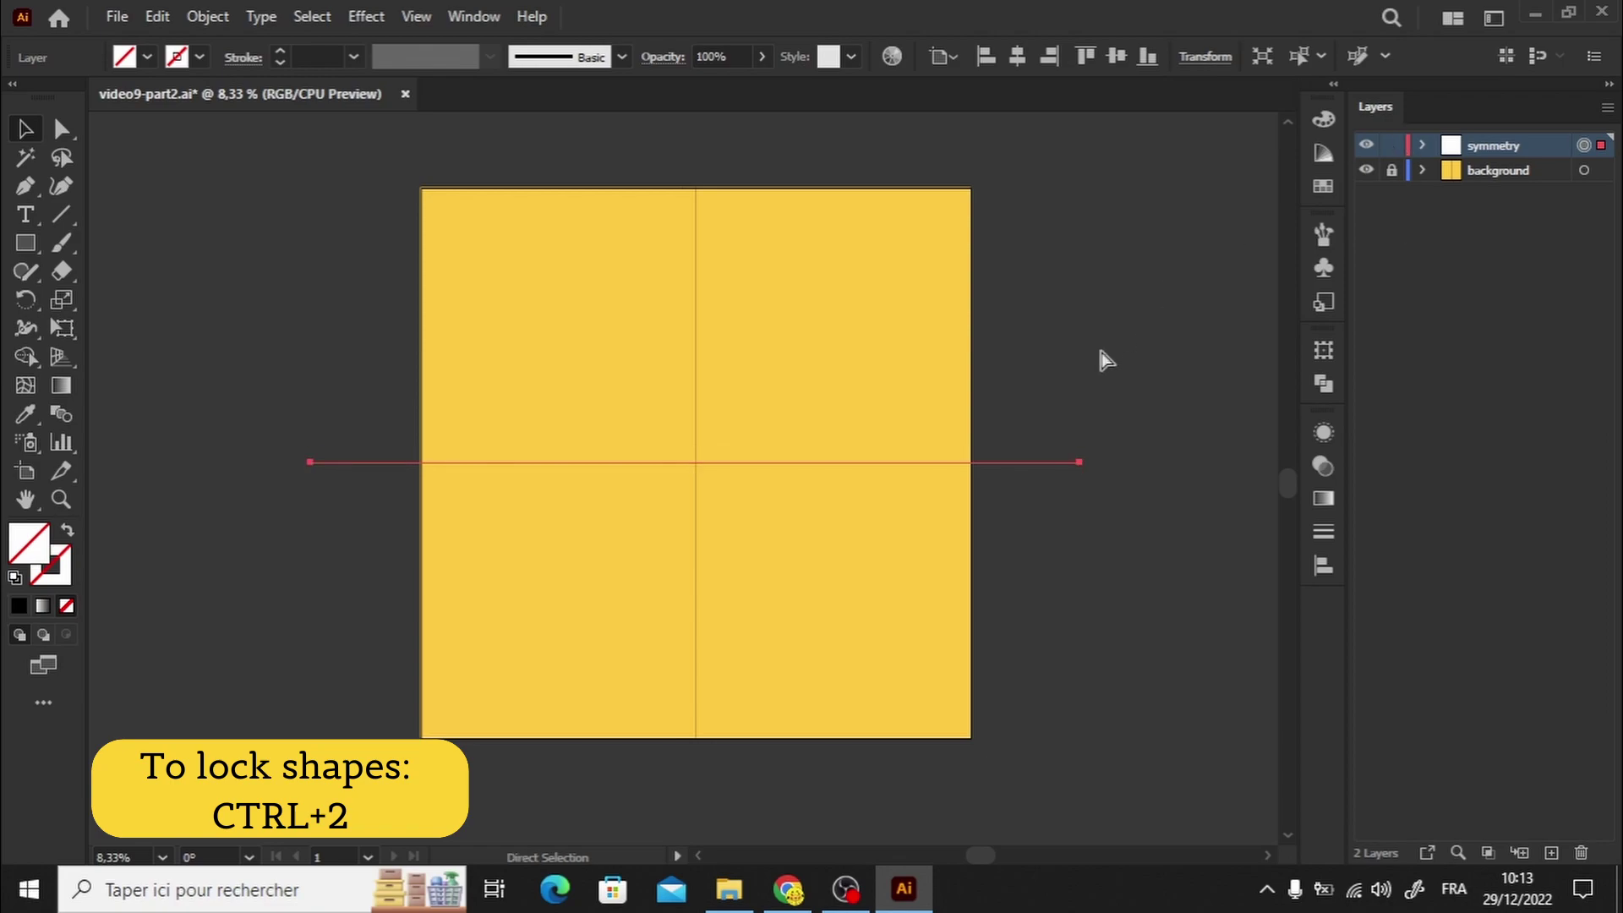
{"action": "key", "text": "ctrl+2"}
{"action": "left_click", "coordinate": [1419, 145]}
{"action": "left_click", "coordinate": [1423, 147]}
Set up the Curvature tool with a dark purple 15 pt stroke and no fill.
{"action": "key", "text": "shift+grave"}
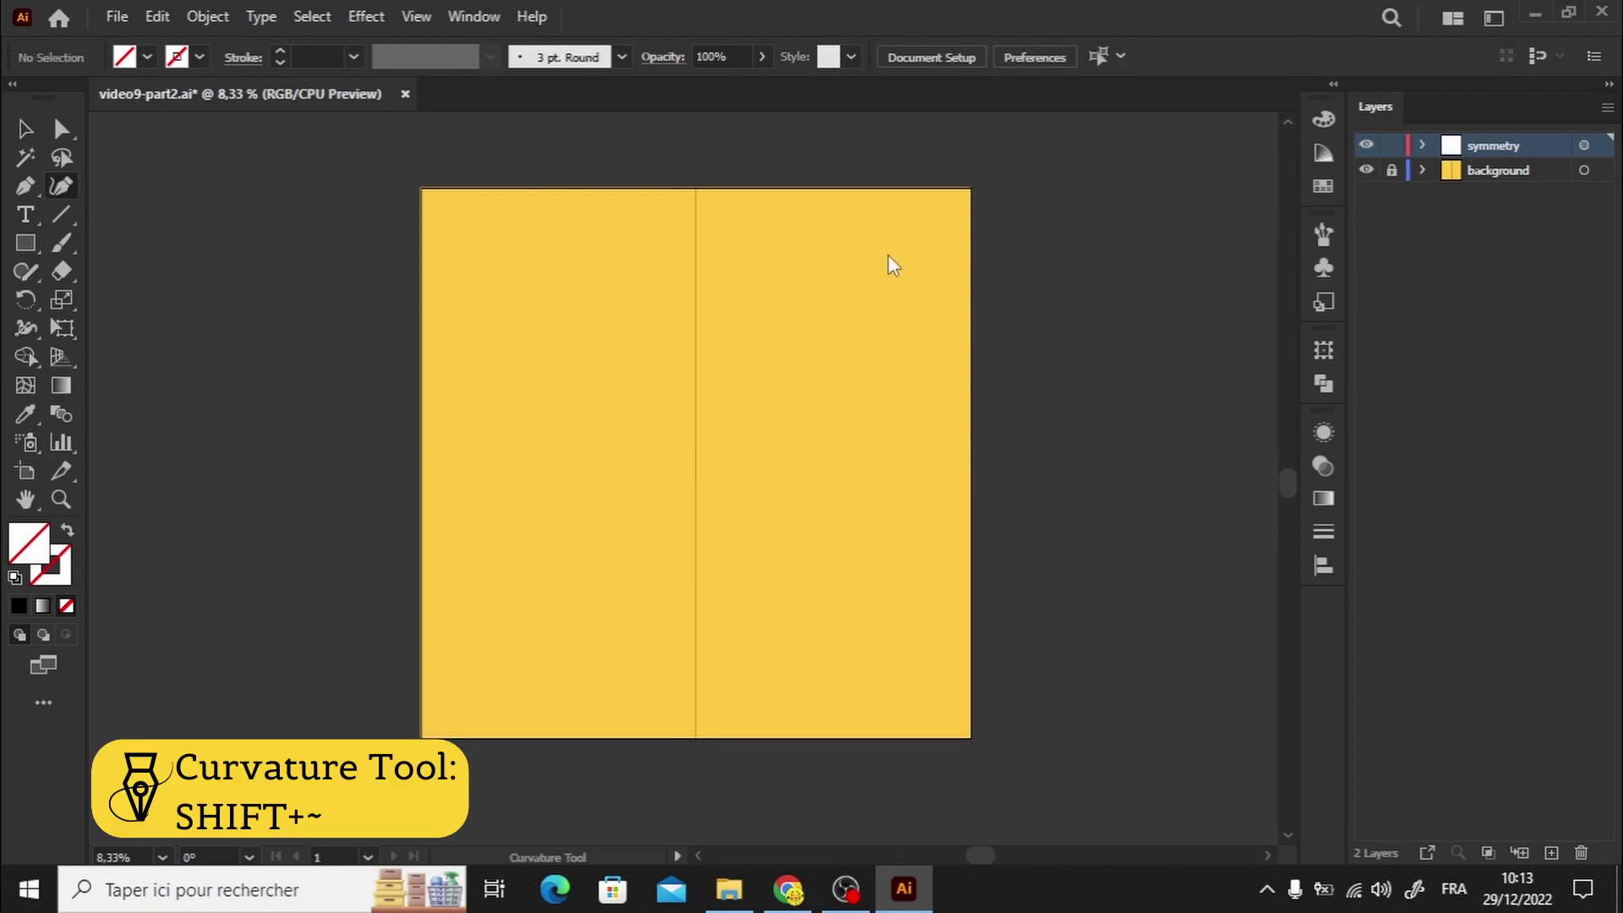
{"action": "left_click", "coordinate": [1323, 186]}
{"action": "left_click", "coordinate": [1046, 233]}
{"action": "left_click", "coordinate": [1255, 110]}
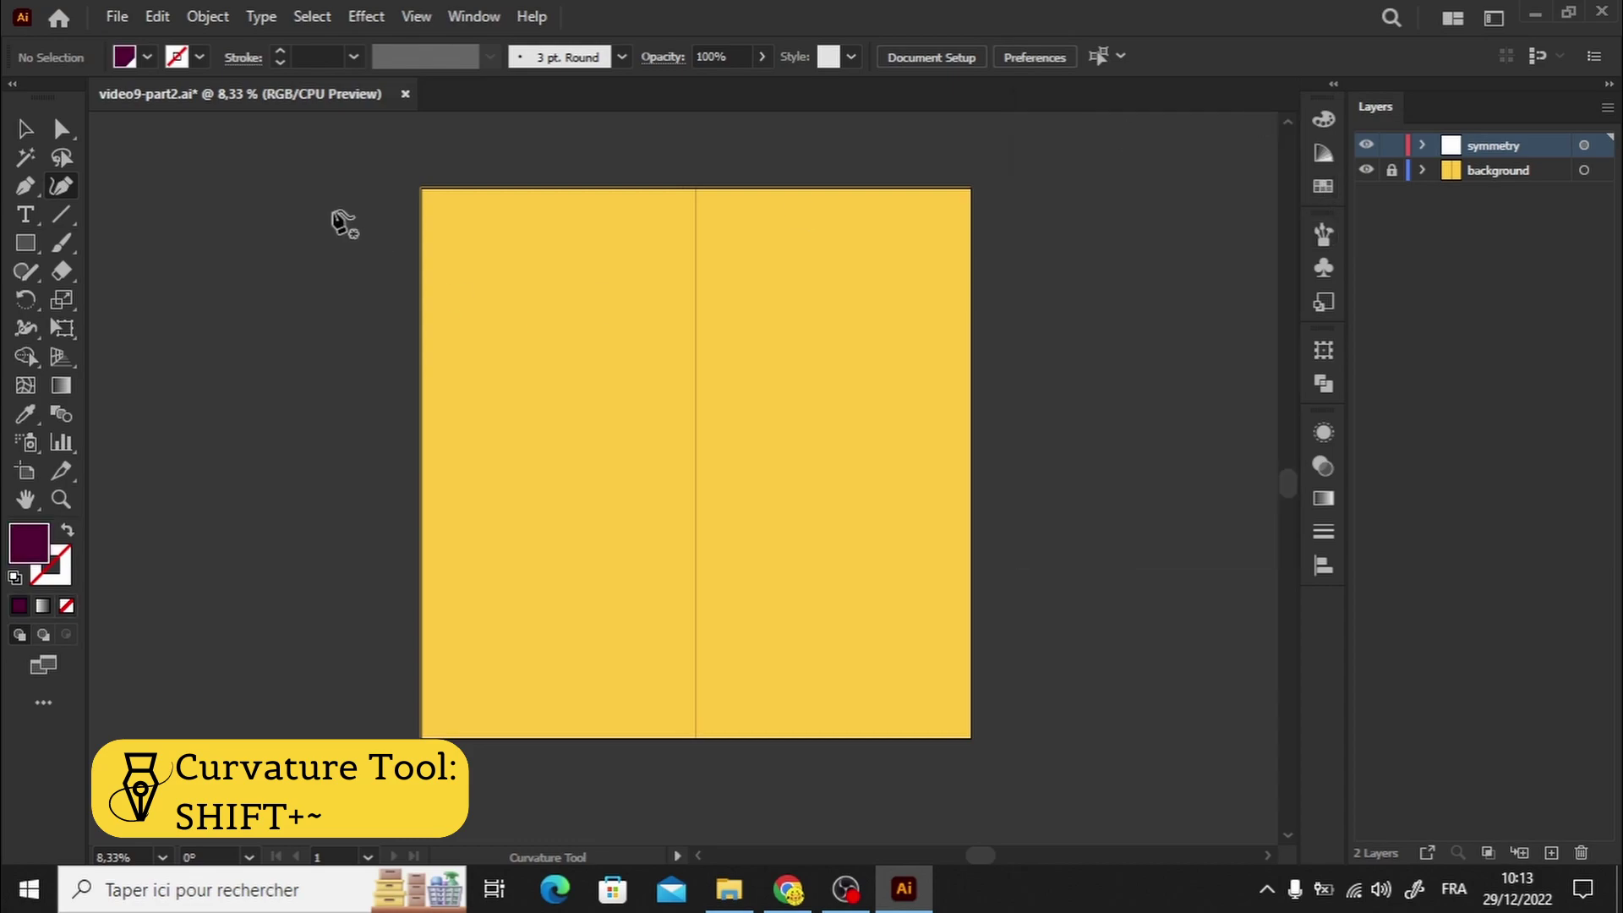
{"action": "left_click", "coordinate": [67, 532]}
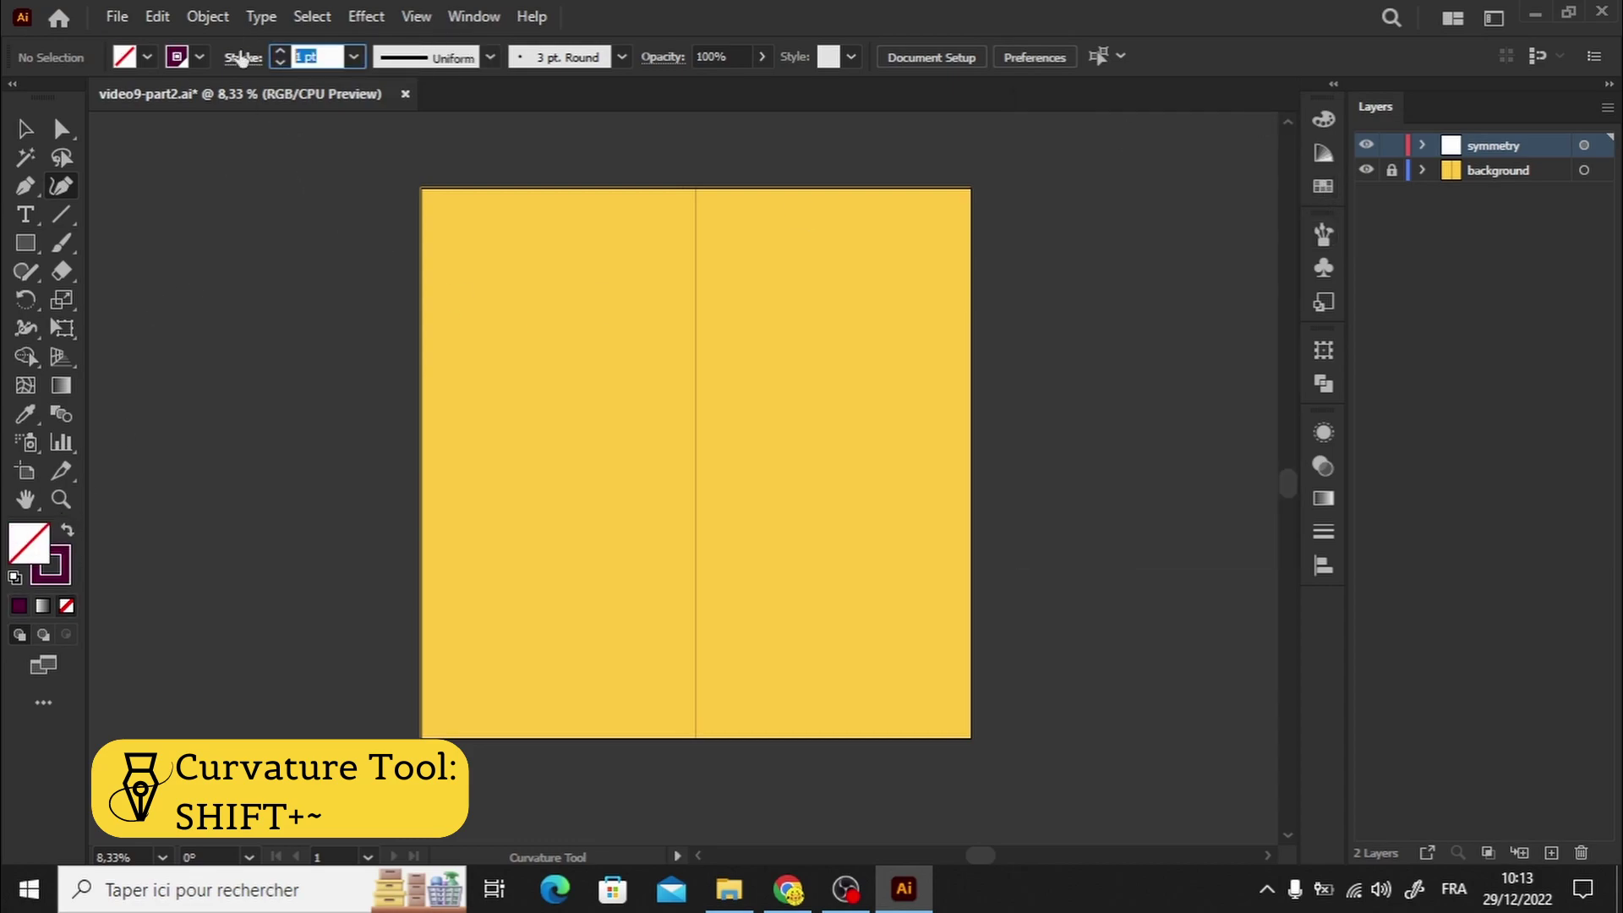
Draw half a heart from the center line with the Curvature tool, continuing below it in an S-curve that ends on the line.
{"action": "left_click", "coordinate": [695, 357]}
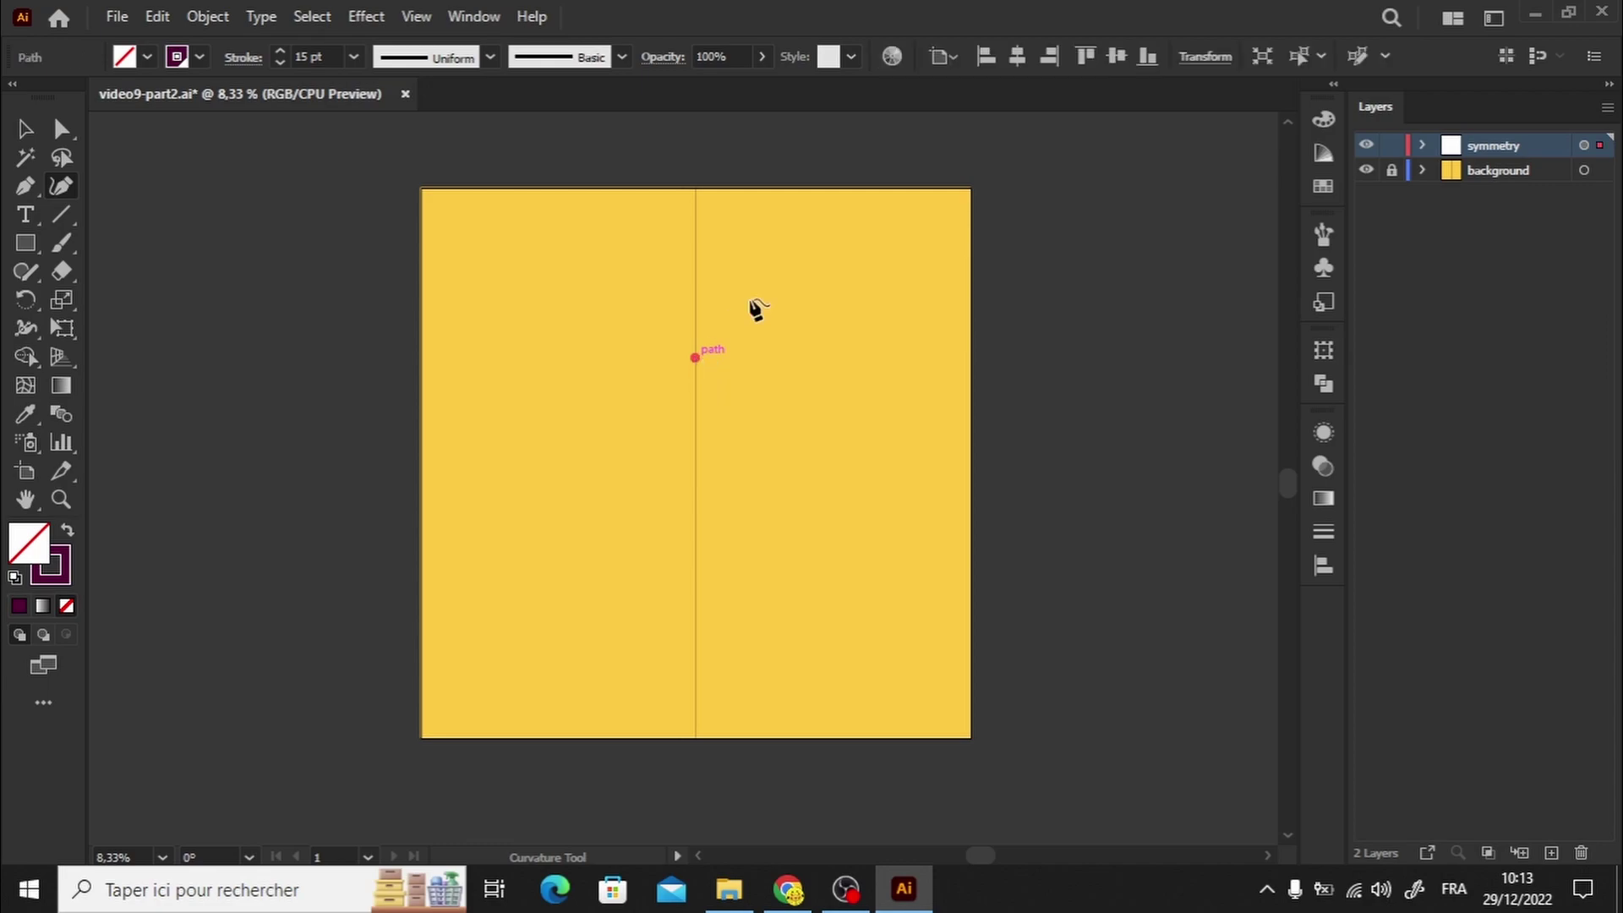
{"action": "left_click", "coordinate": [798, 277]}
{"action": "left_click", "coordinate": [866, 356]}
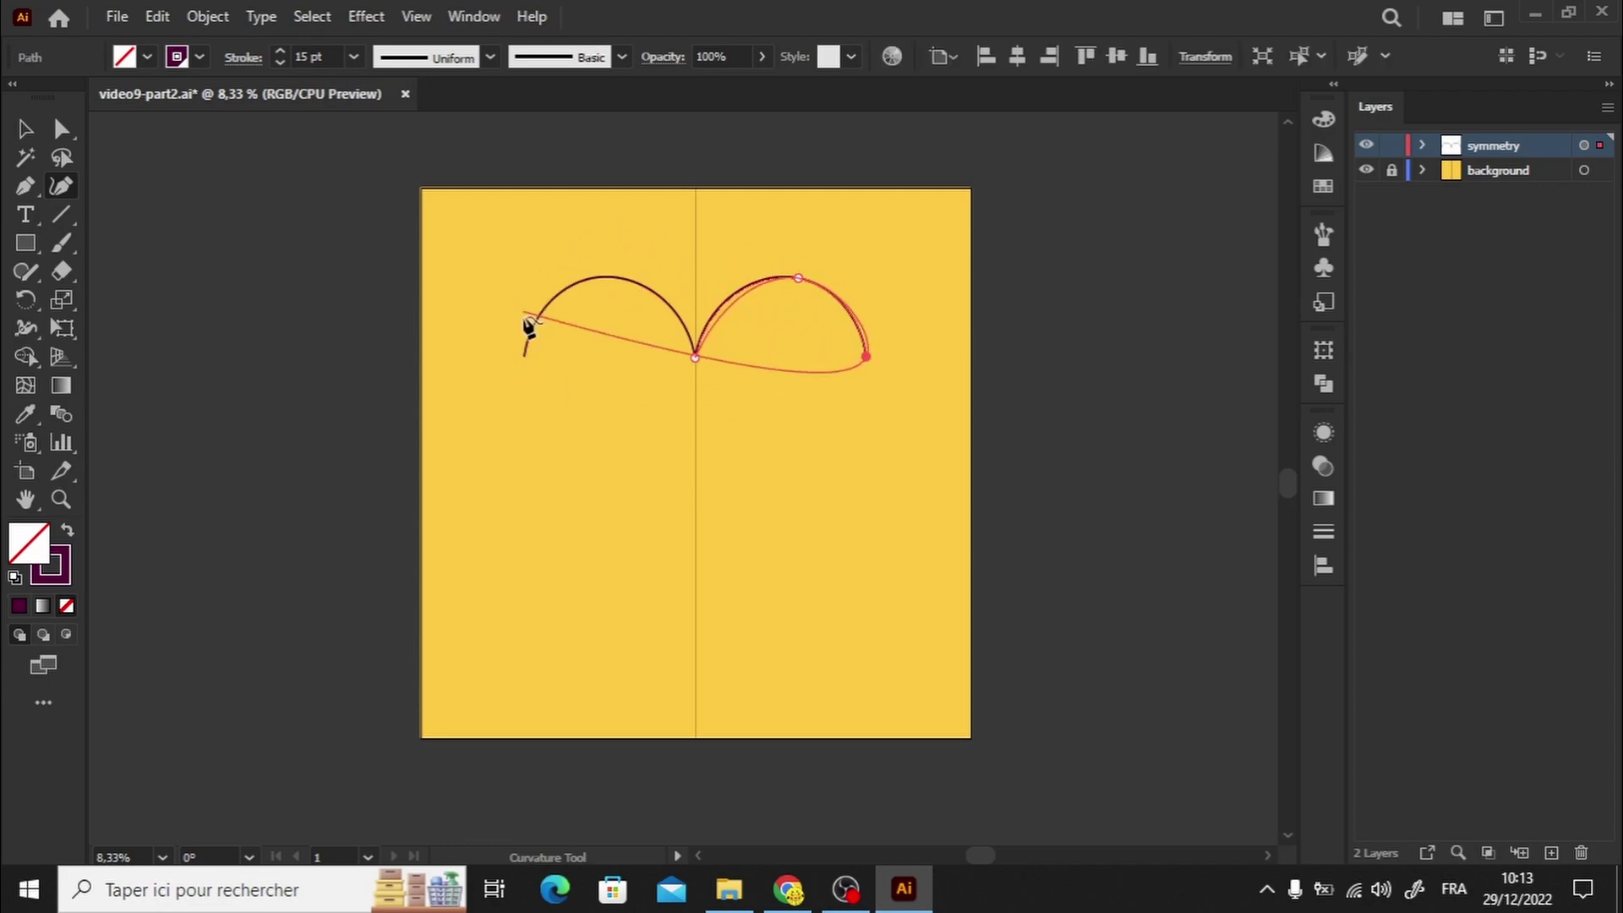
{"action": "left_click", "coordinate": [695, 507]}
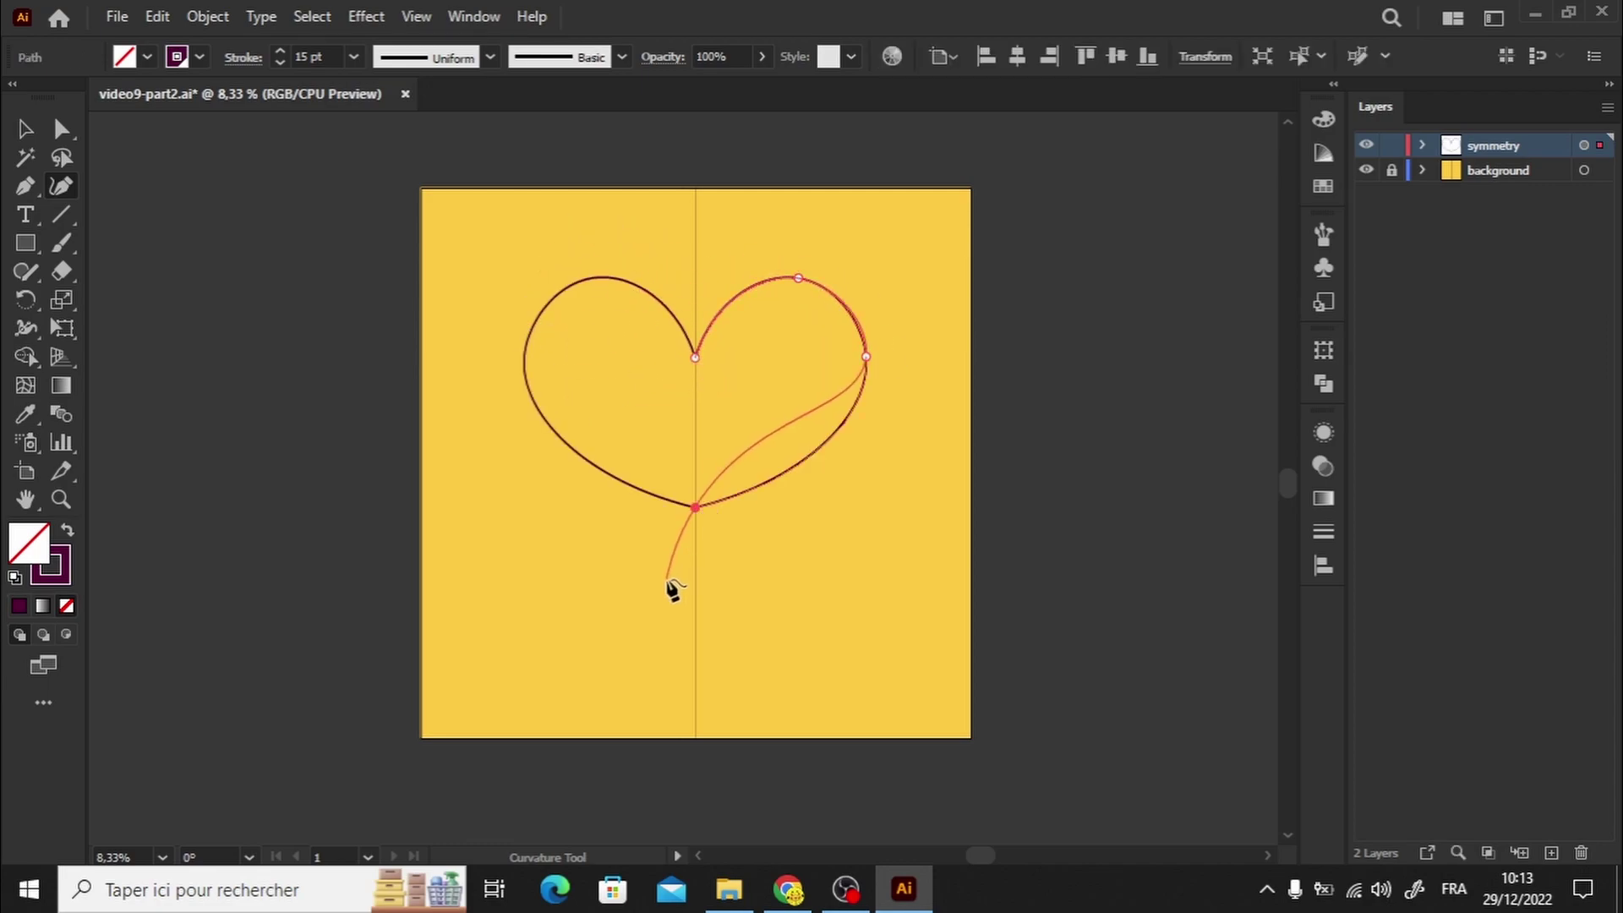
{"action": "left_click", "coordinate": [634, 576]}
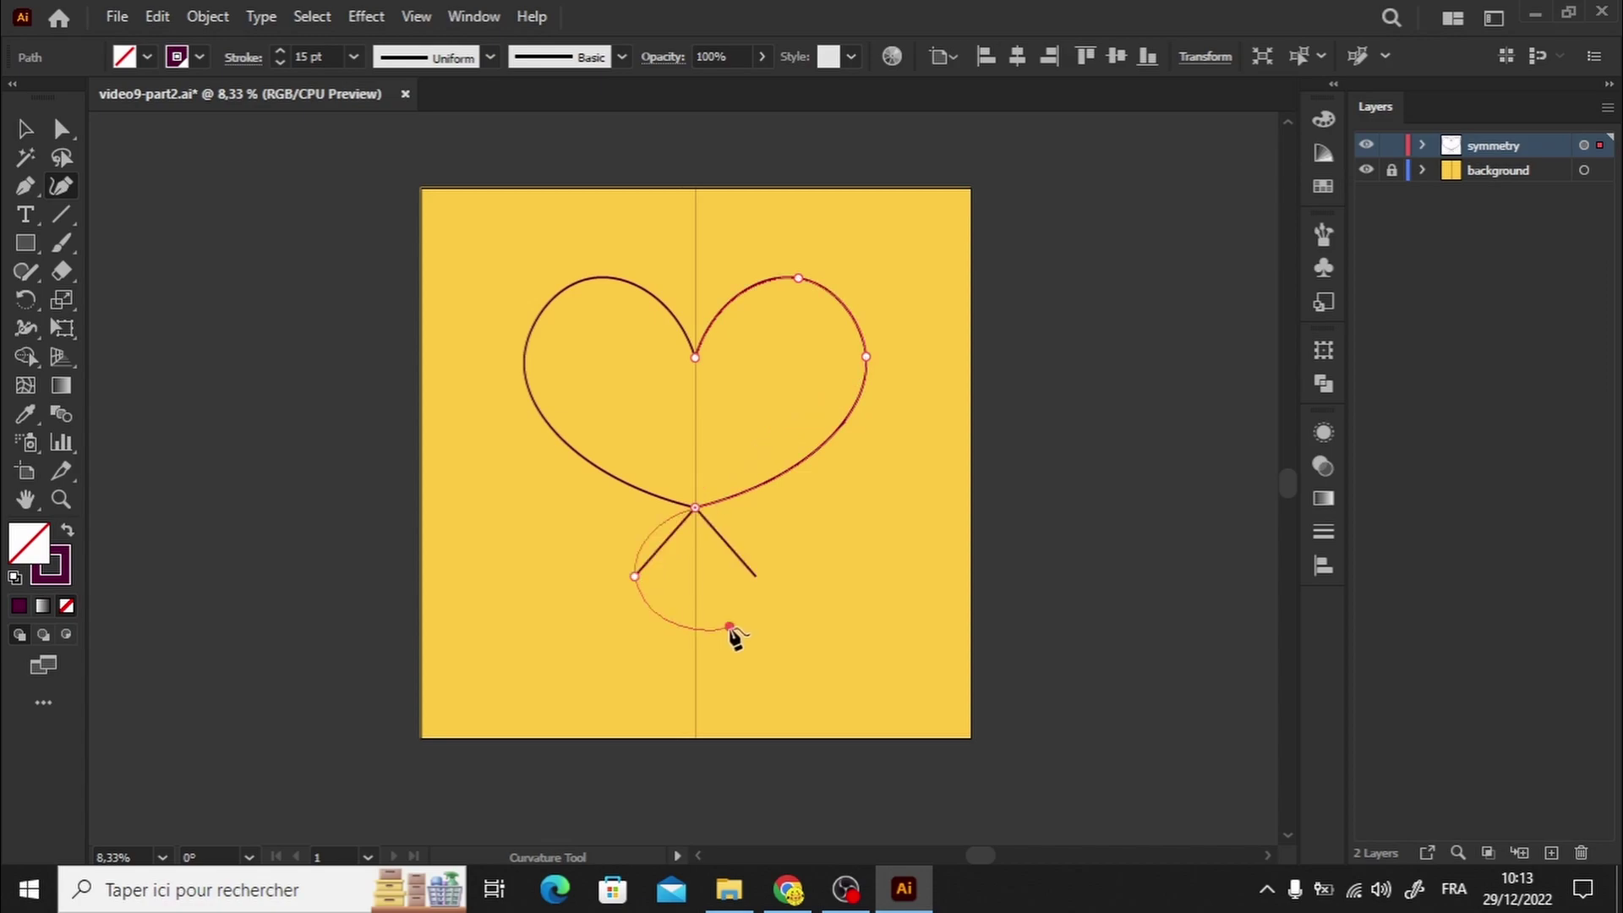
{"action": "left_click", "coordinate": [729, 628]}
{"action": "left_click", "coordinate": [695, 674]}
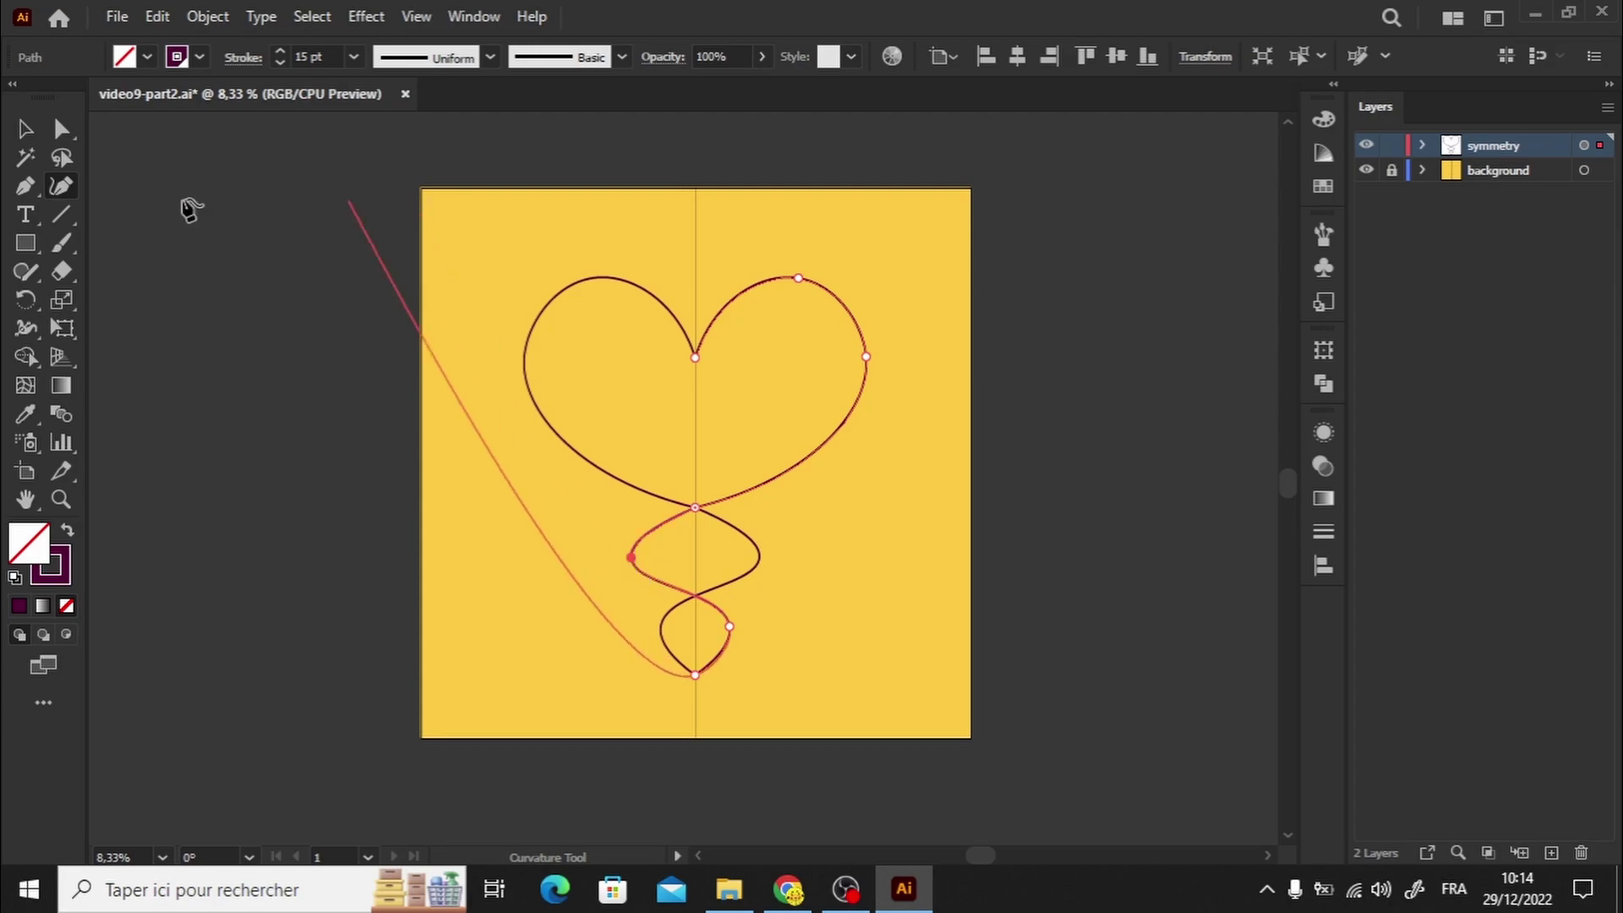
Extend the lower end of the heart curve with a small loop ending on the center line, and deselect it.
{"action": "key", "text": "v"}
{"action": "left_click", "coordinate": [430, 362]}
{"action": "left_click", "coordinate": [692, 507]}
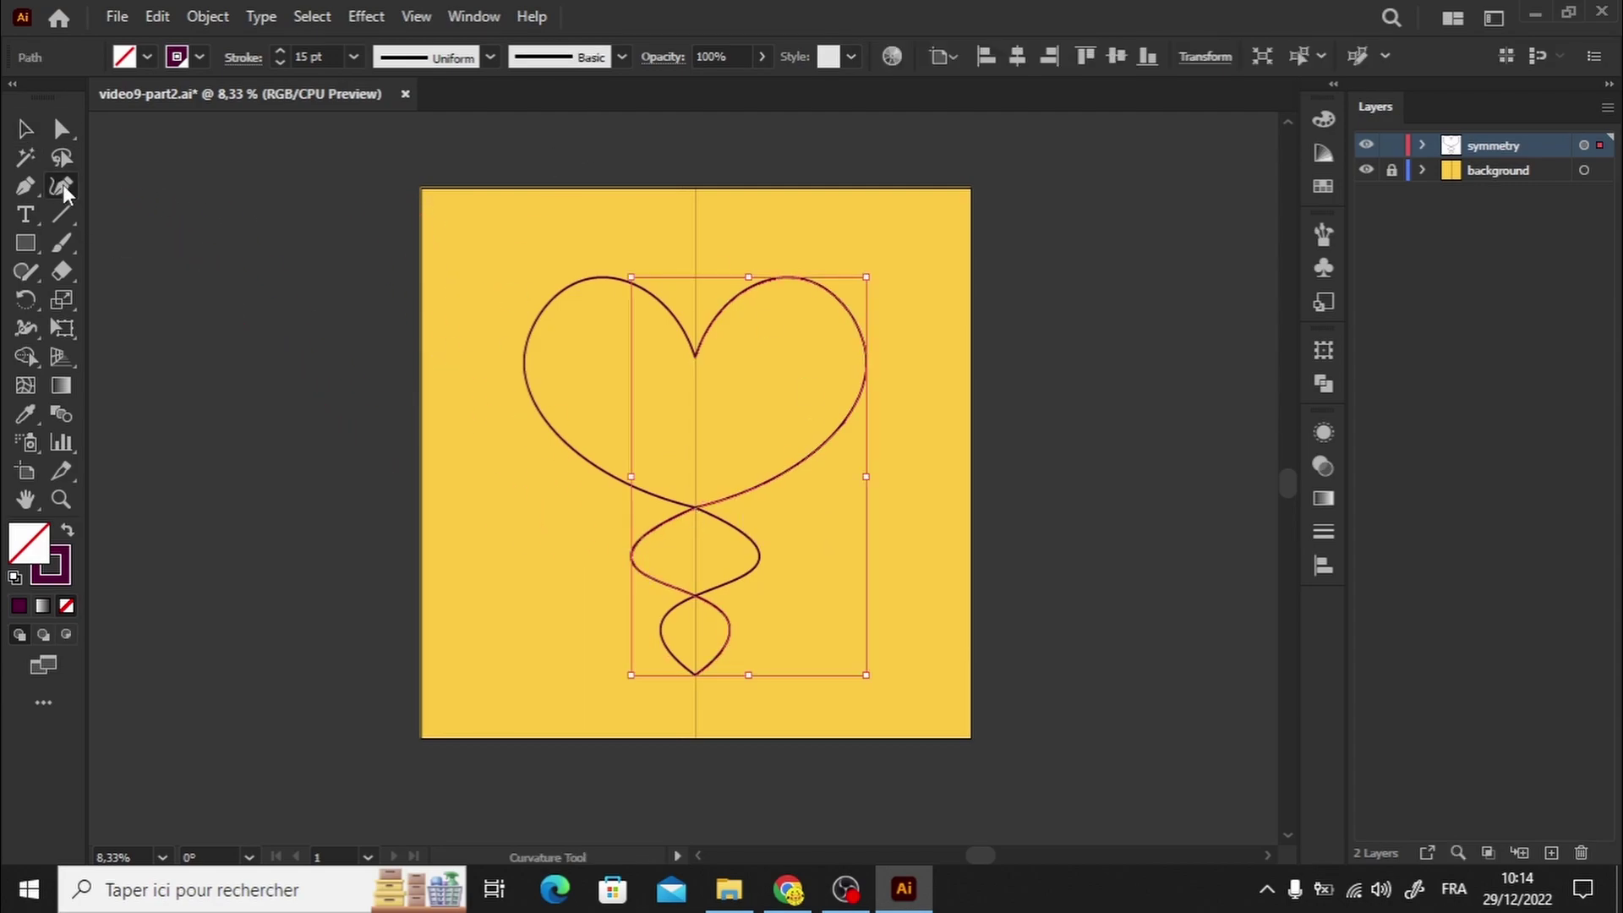
{"action": "key", "text": "shift+grave"}
{"action": "left_click", "coordinate": [677, 693]}
{"action": "left_click", "coordinate": [695, 707]}
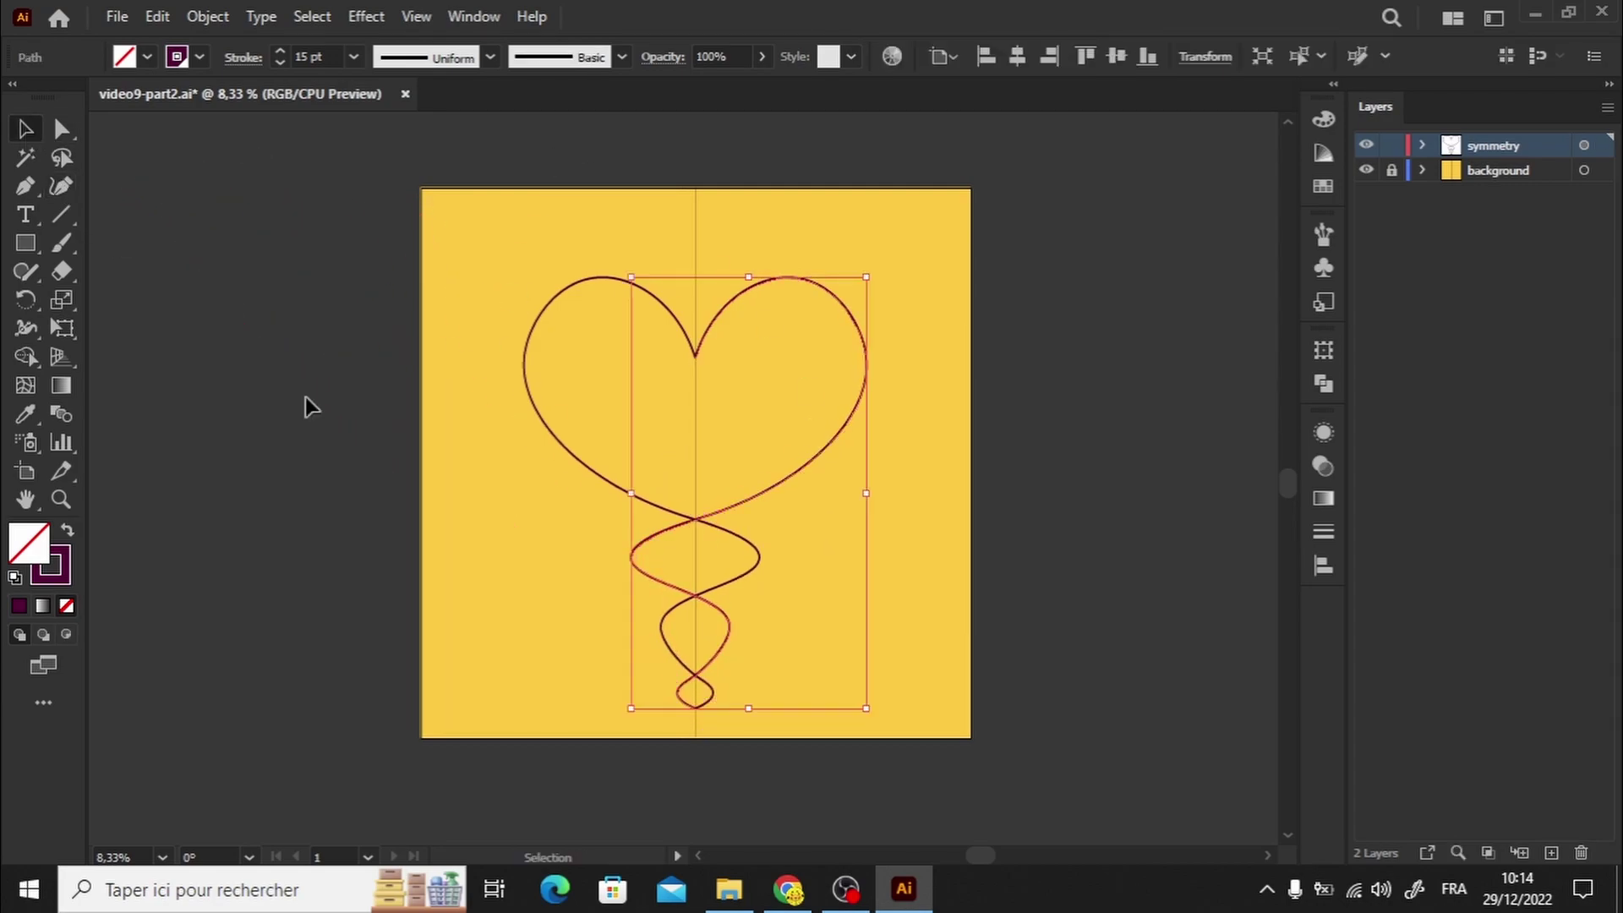
{"action": "key", "text": "v"}
{"action": "left_click", "coordinate": [306, 397]}
Move the heart figure up slightly and place small dark purple circles around its upper edge.
{"action": "left_click_drag", "start_coordinate": [710, 319], "coordinate": [710, 289]}
{"action": "left_click_drag", "start_coordinate": [25, 242], "coordinate": [127, 301]}
{"action": "mouse_move", "coordinate": [689, 253]}
{"action": "left_mouse_down"}
{"action": "mouse_move", "coordinate": [708, 272]}
{"action": "mouse_move", "coordinate": [695, 278]}
{"action": "mouse_move", "coordinate": [749, 233]}
{"action": "mouse_move", "coordinate": [825, 219]}
{"action": "left_mouse_up"}
{"action": "key", "text": "shift+x"}
{"action": "key", "text": "v"}
{"action": "left_click_drag", "start_coordinate": [825, 218], "coordinate": [879, 249]}
{"action": "left_click_drag", "start_coordinate": [879, 249], "coordinate": [894, 316]}
Paint thin curved brush strokes beneath the heart and beside the upper loop of its tail.
{"action": "double_click", "coordinate": [61, 245]}
{"action": "left_click", "coordinate": [852, 621]}
{"action": "left_click_drag", "start_coordinate": [748, 487], "coordinate": [749, 487]}
{"action": "mouse_move", "coordinate": [749, 489]}
{"action": "left_mouse_down"}
{"action": "mouse_move", "coordinate": [777, 540]}
{"action": "mouse_move", "coordinate": [761, 634]}
{"action": "mouse_move", "coordinate": [783, 591]}
{"action": "mouse_move", "coordinate": [698, 572]}
{"action": "left_mouse_up"}
Draw a crescent beside the lower loop with the Pen tool and swap its stroke color to the fill.
{"action": "key", "text": "p"}
{"action": "left_click", "coordinate": [735, 638]}
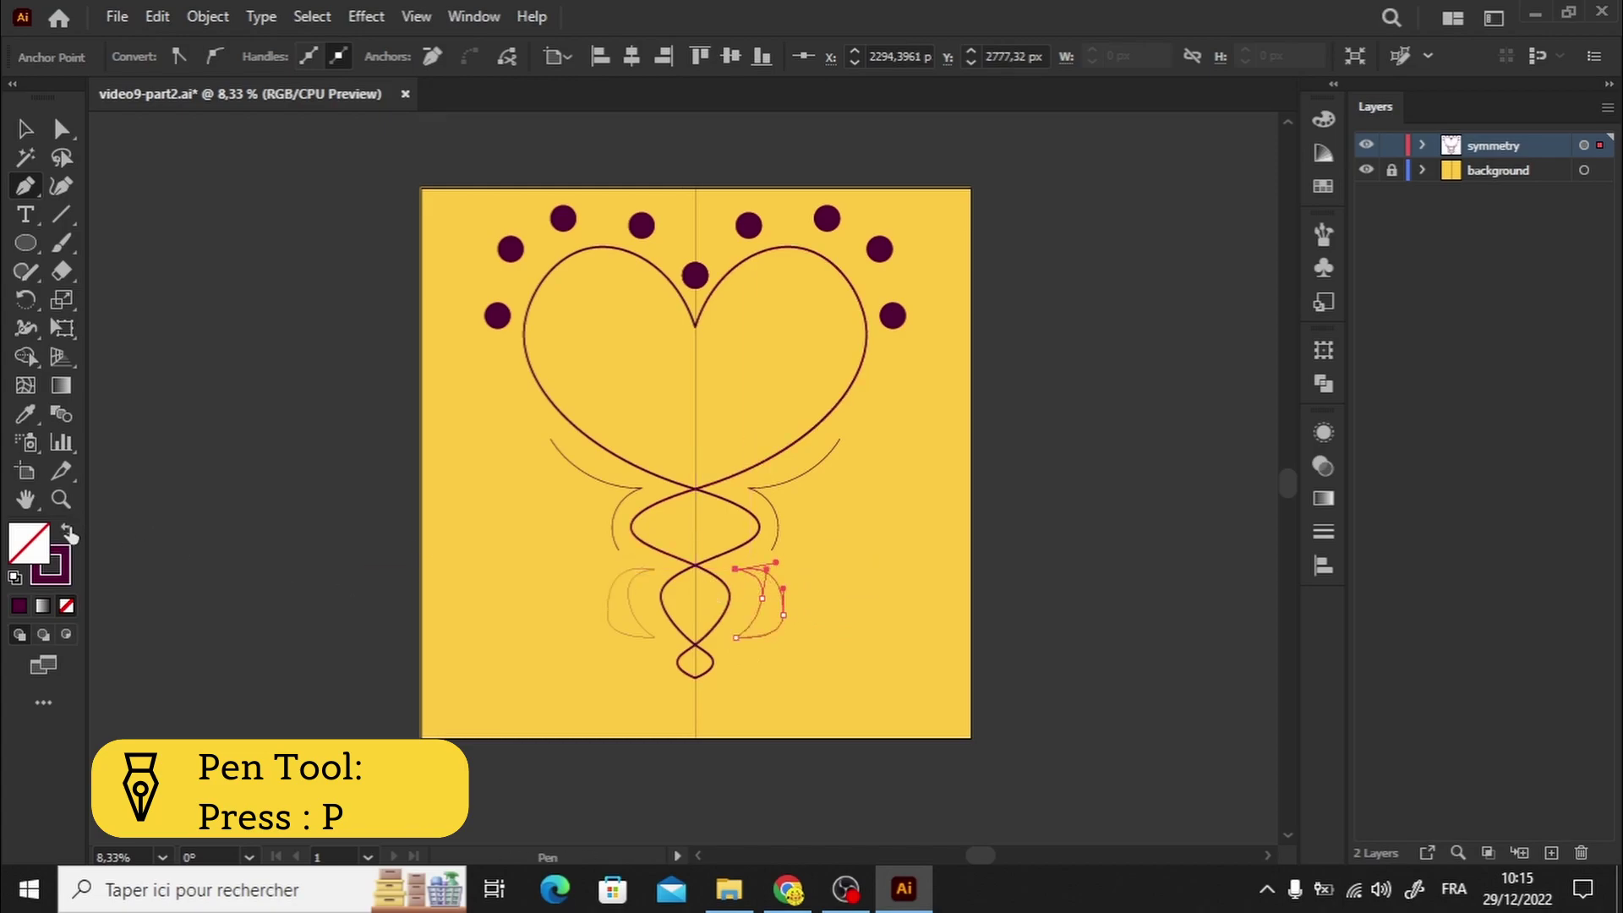
{"action": "left_click", "coordinate": [67, 530]}
Delete all the heart artwork from the symmetry layer, keeping the locked guide lines.
{"action": "left_click", "coordinate": [25, 130]}
{"action": "left_click", "coordinate": [267, 389]}
{"action": "left_click_drag", "start_coordinate": [920, 191], "coordinate": [561, 804]}
{"action": "key", "text": "Delete"}
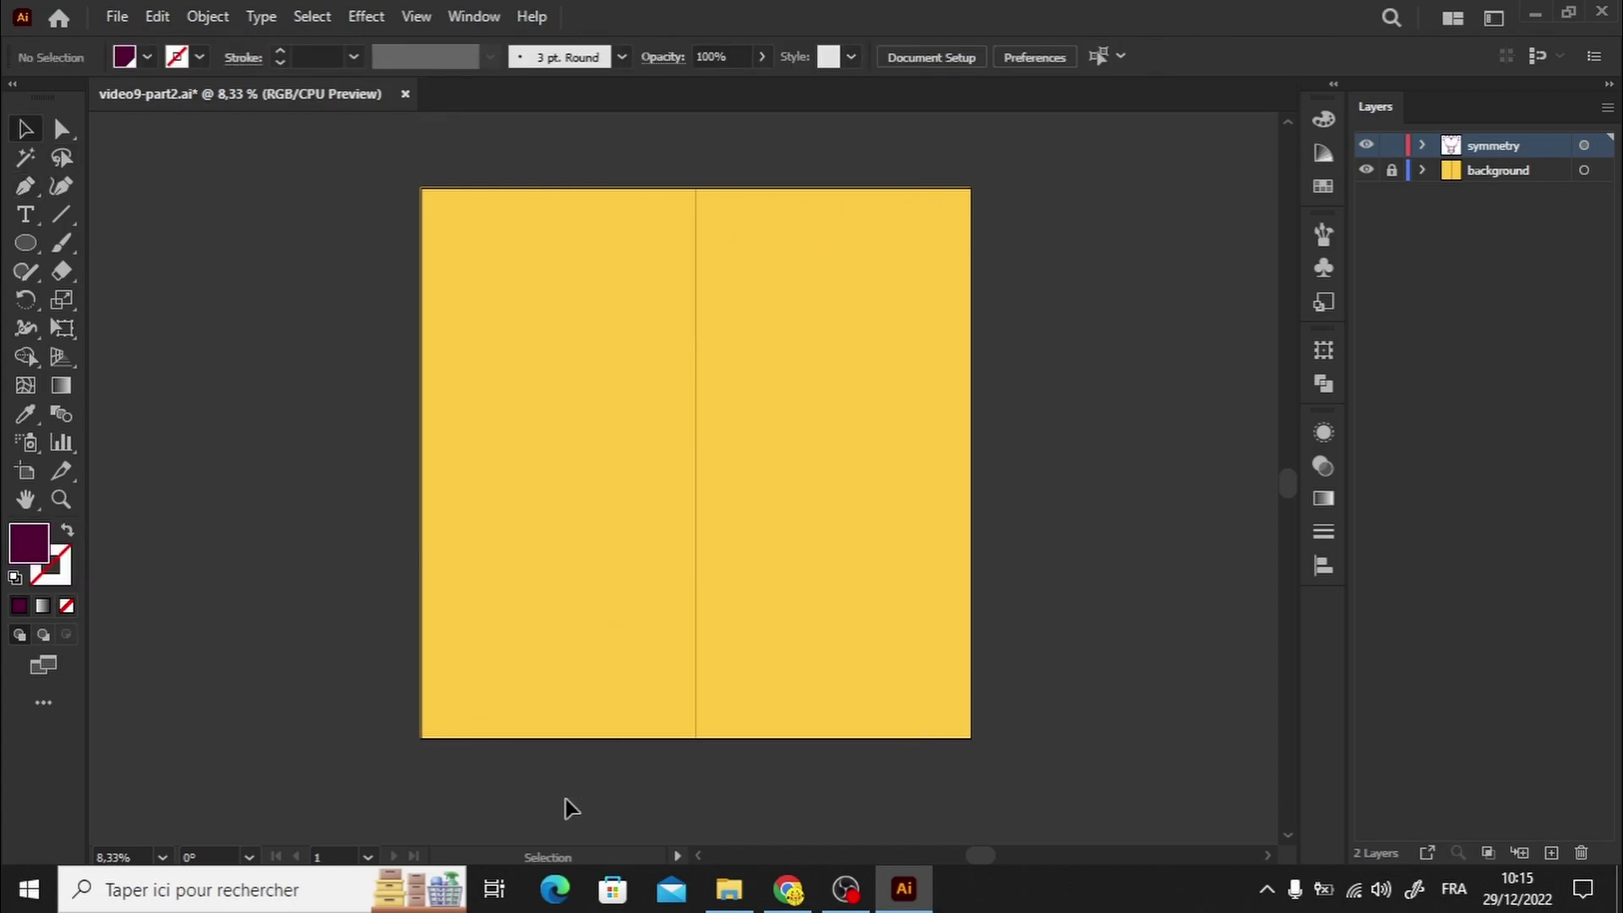
Load sample1.png for placing in the document.
{"action": "left_click", "coordinate": [118, 17]}
{"action": "key", "text": "ctrl+shift+p"}
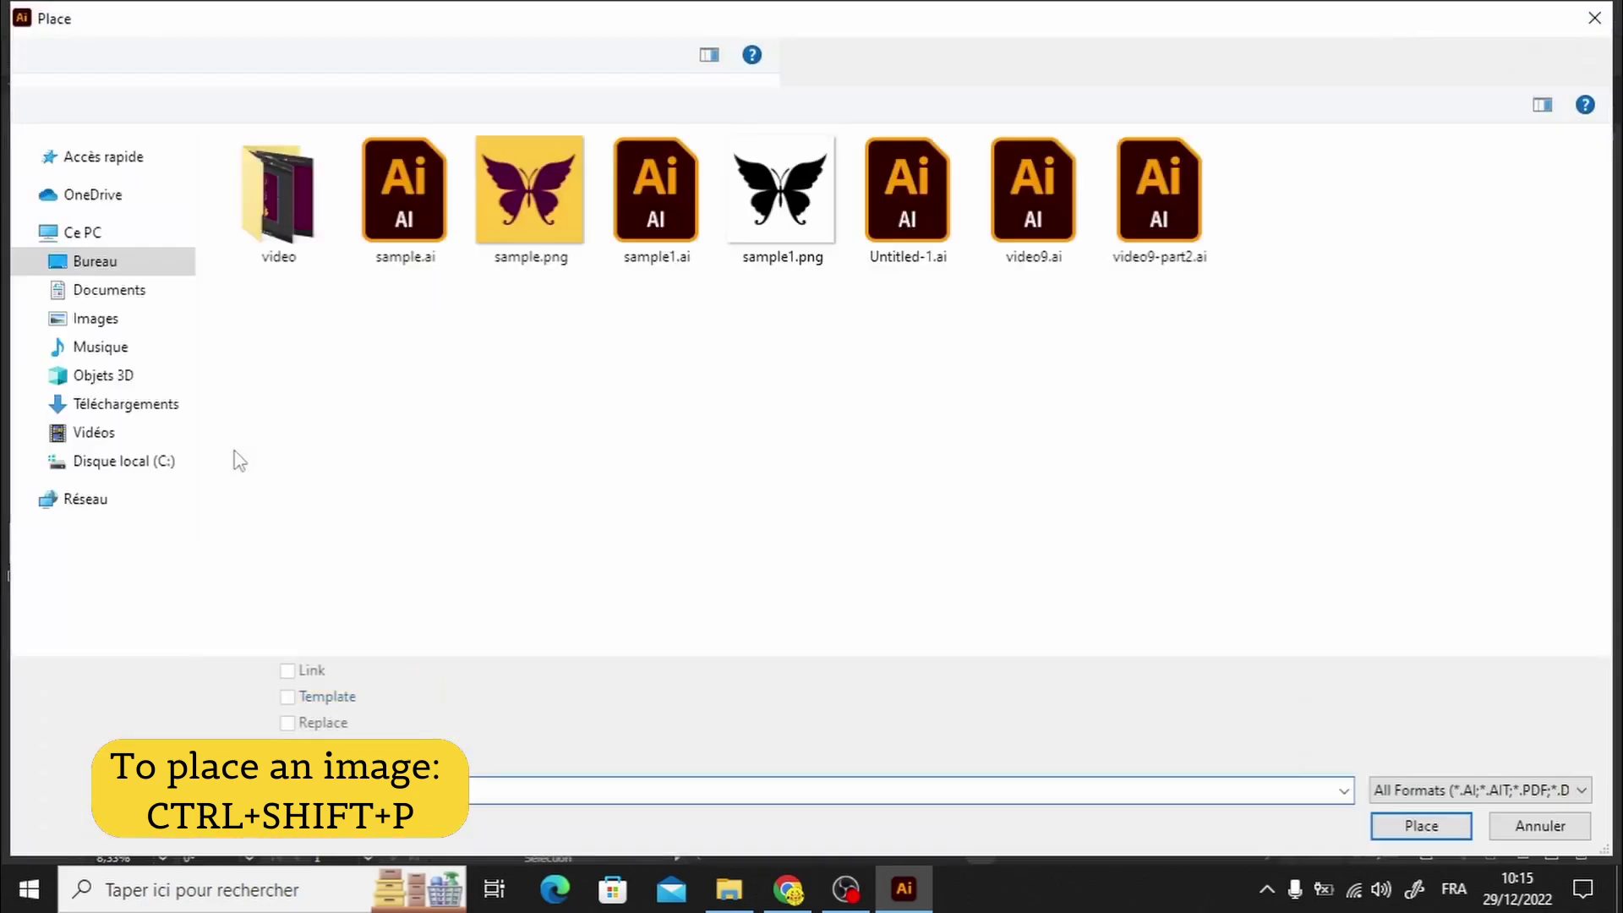
{"action": "double_click", "coordinate": [780, 224]}
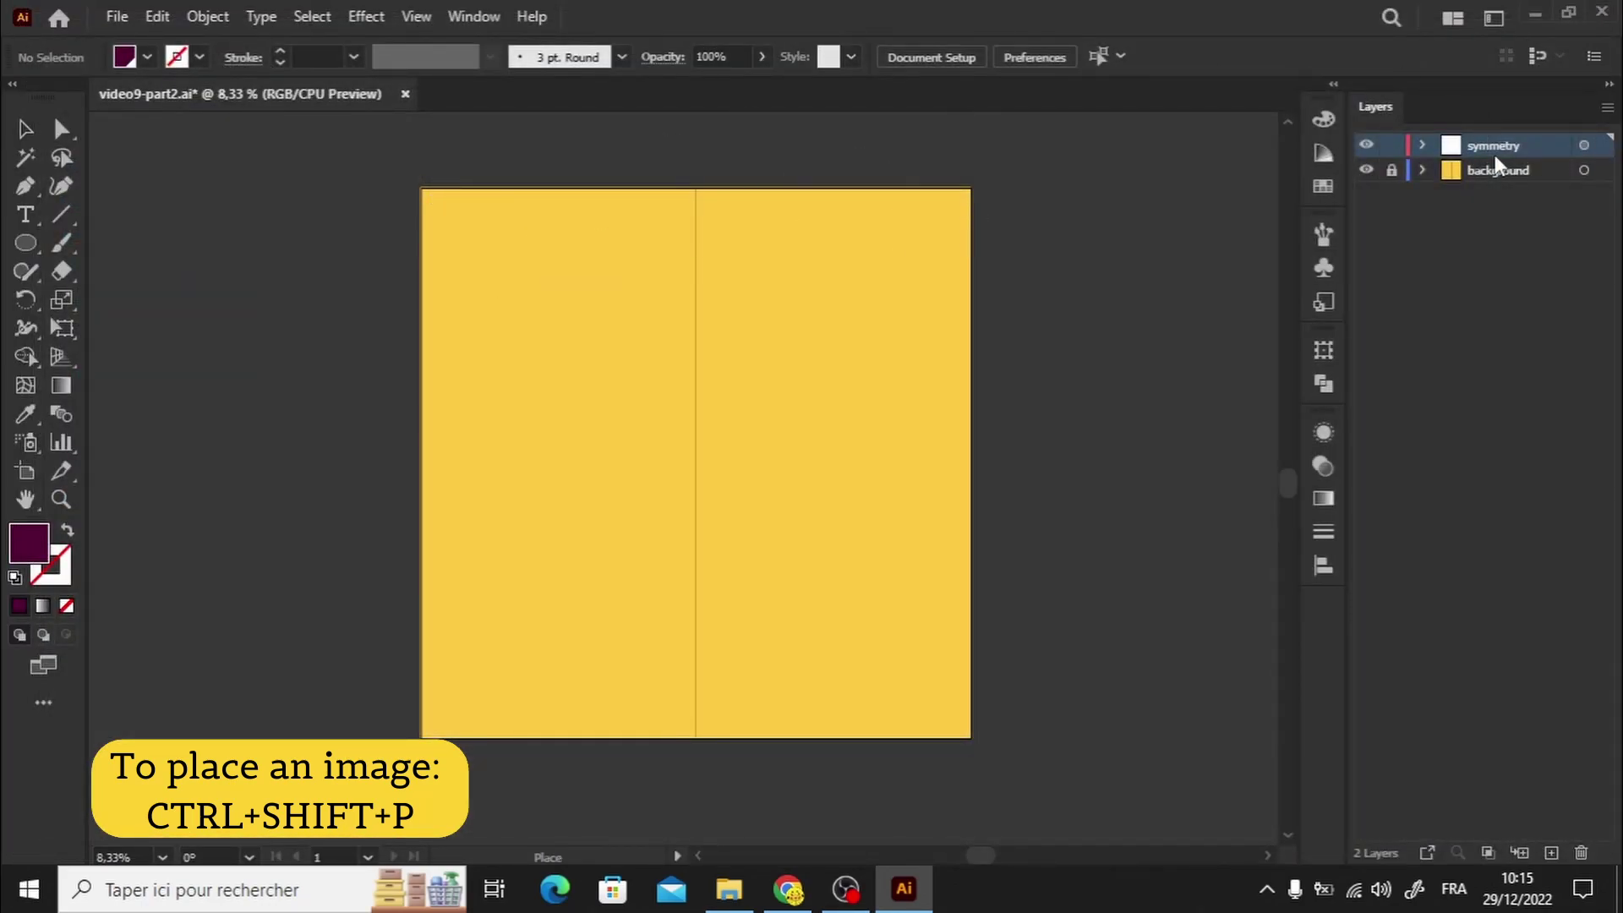
Add a layer named butterfly above the symmetry layer and lock the symmetry layer.
{"action": "left_click", "coordinate": [1552, 852]}
{"action": "type", "text": "butterfly"}
{"action": "key", "text": "Return"}
{"action": "left_click", "coordinate": [1390, 192]}
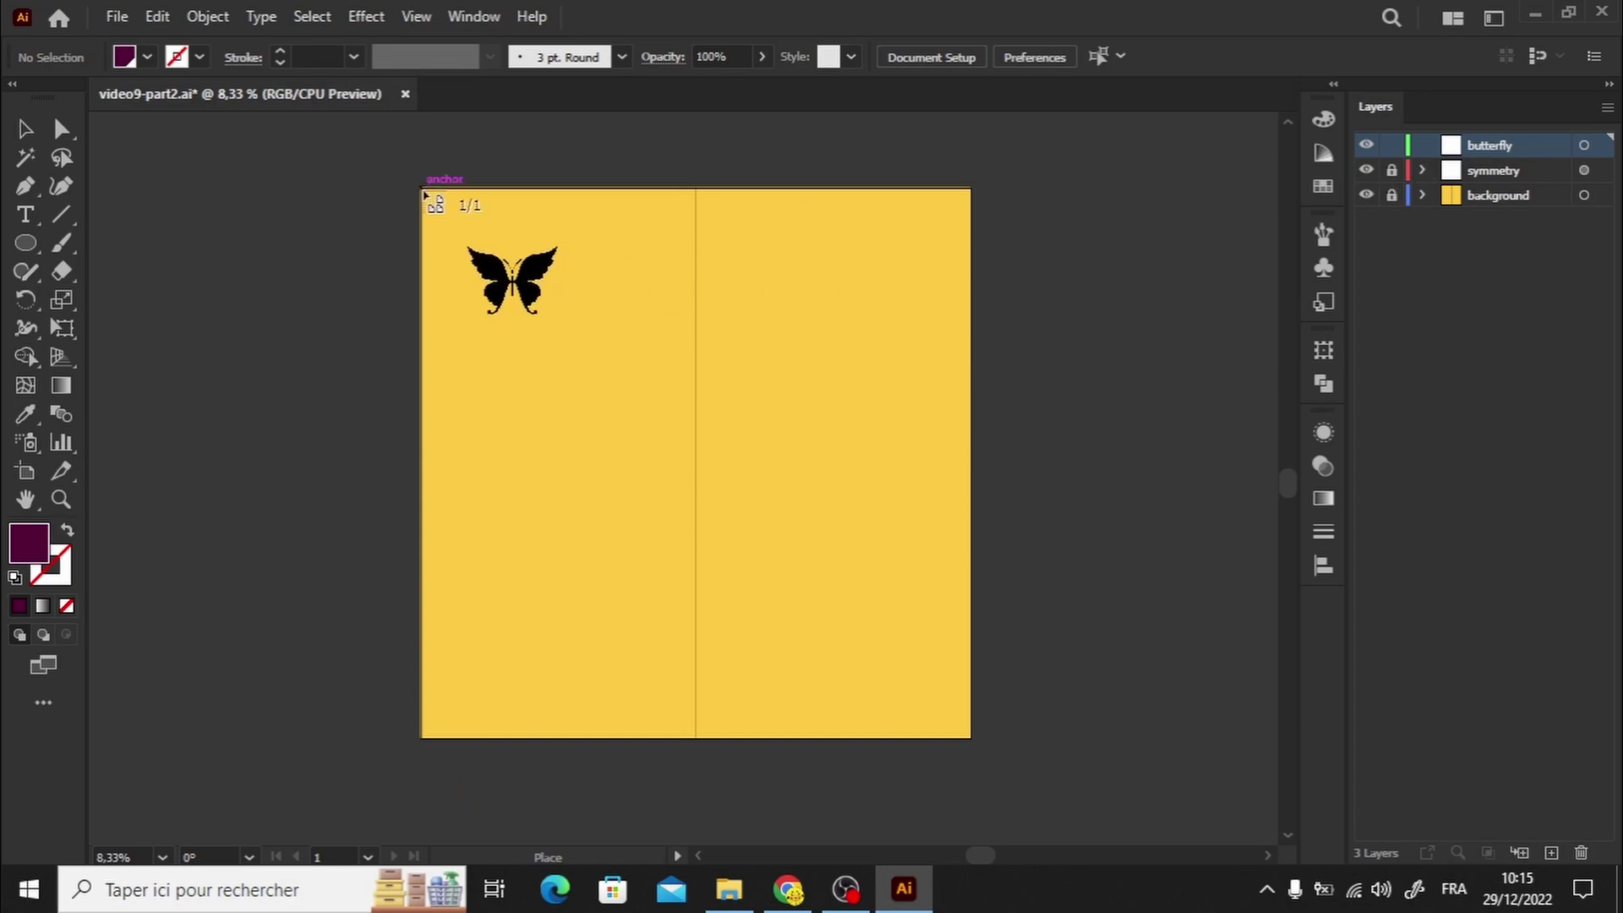
Place the loaded butterfly image across the whole artboard and expand the symmetry layer's contents.
{"action": "left_click", "coordinate": [971, 752]}
{"action": "left_click", "coordinate": [1423, 170]}
{"action": "left_click_drag", "start_coordinate": [1489, 201], "coordinate": [1489, 145]}
Set the butterfly image's opacity to 20% and lock the butterfly layer.
{"action": "left_click", "coordinate": [754, 429]}
{"action": "left_click", "coordinate": [929, 57]}
{"action": "type", "text": "10"}
{"action": "key", "text": "Return"}
{"action": "left_click", "coordinate": [929, 56]}
{"action": "type", "text": "20"}
{"action": "key", "text": "Return"}
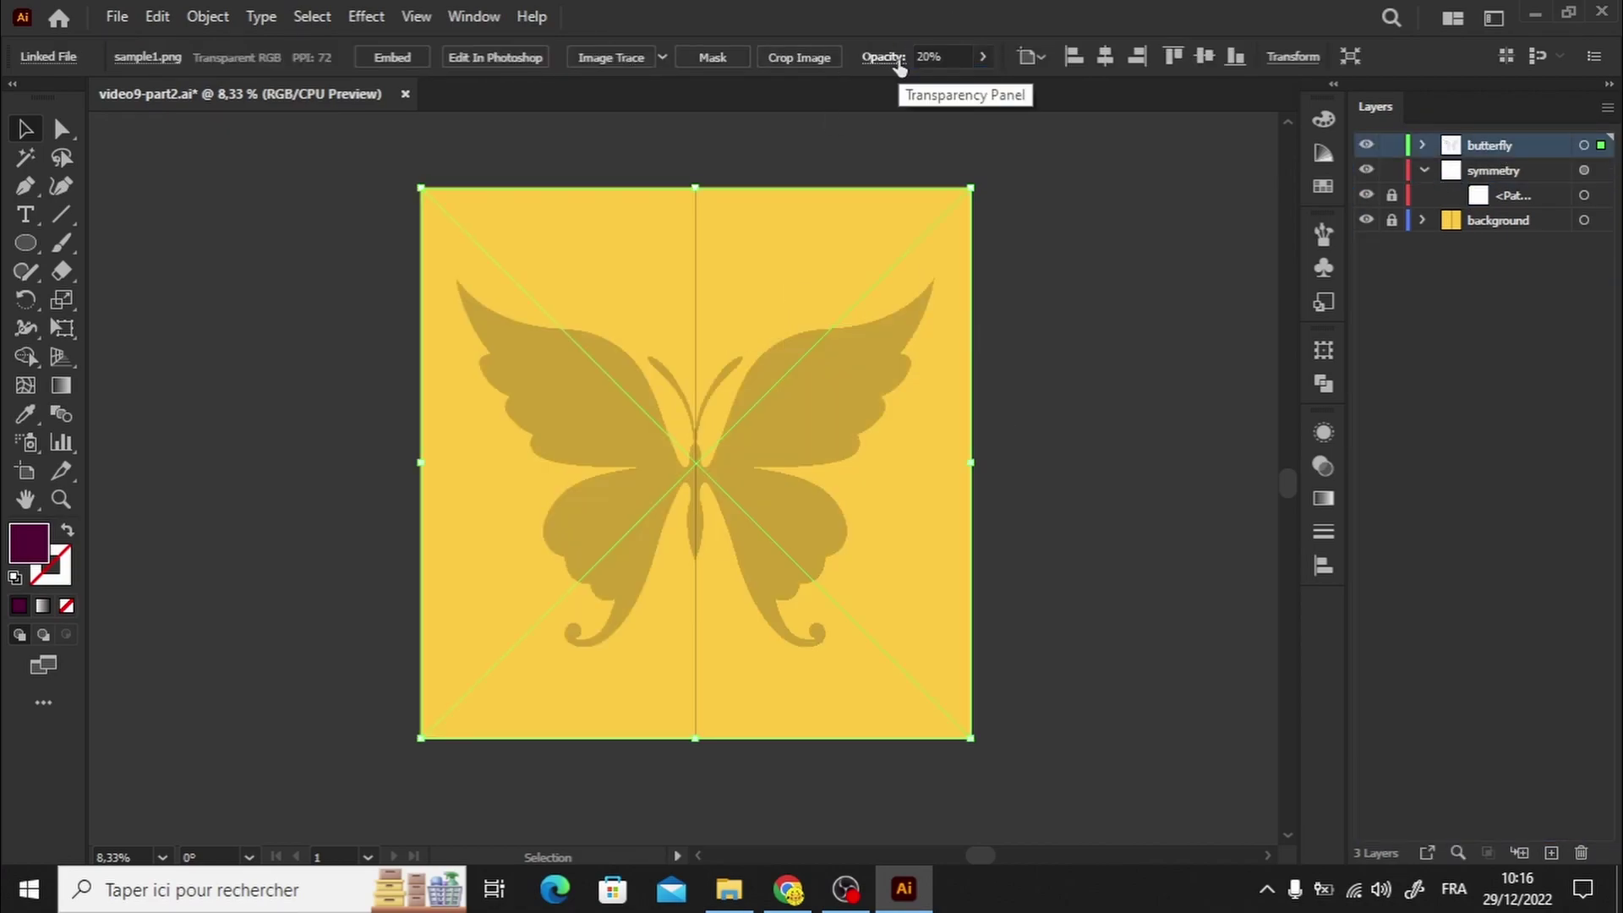
{"action": "left_click", "coordinate": [1388, 145]}
On the symmetry layer, start tracing the butterfly's right antenna with the Curvature tool, using a dark purple 1 pt stroke and no fill.
{"action": "left_click", "coordinate": [1477, 174]}
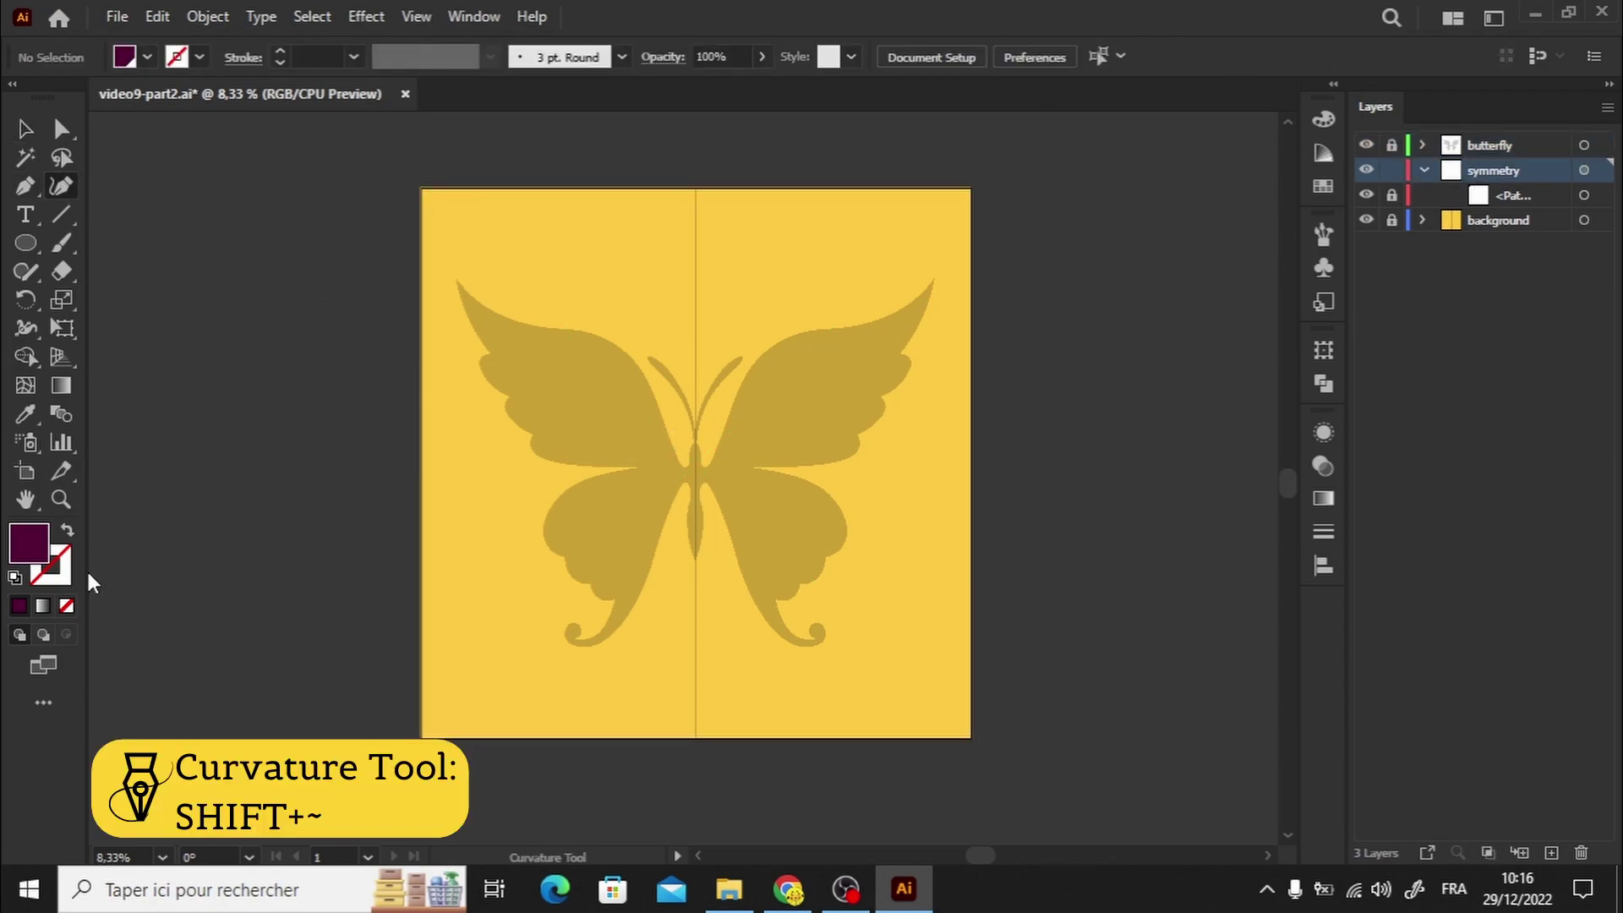
{"action": "left_click", "coordinate": [68, 531]}
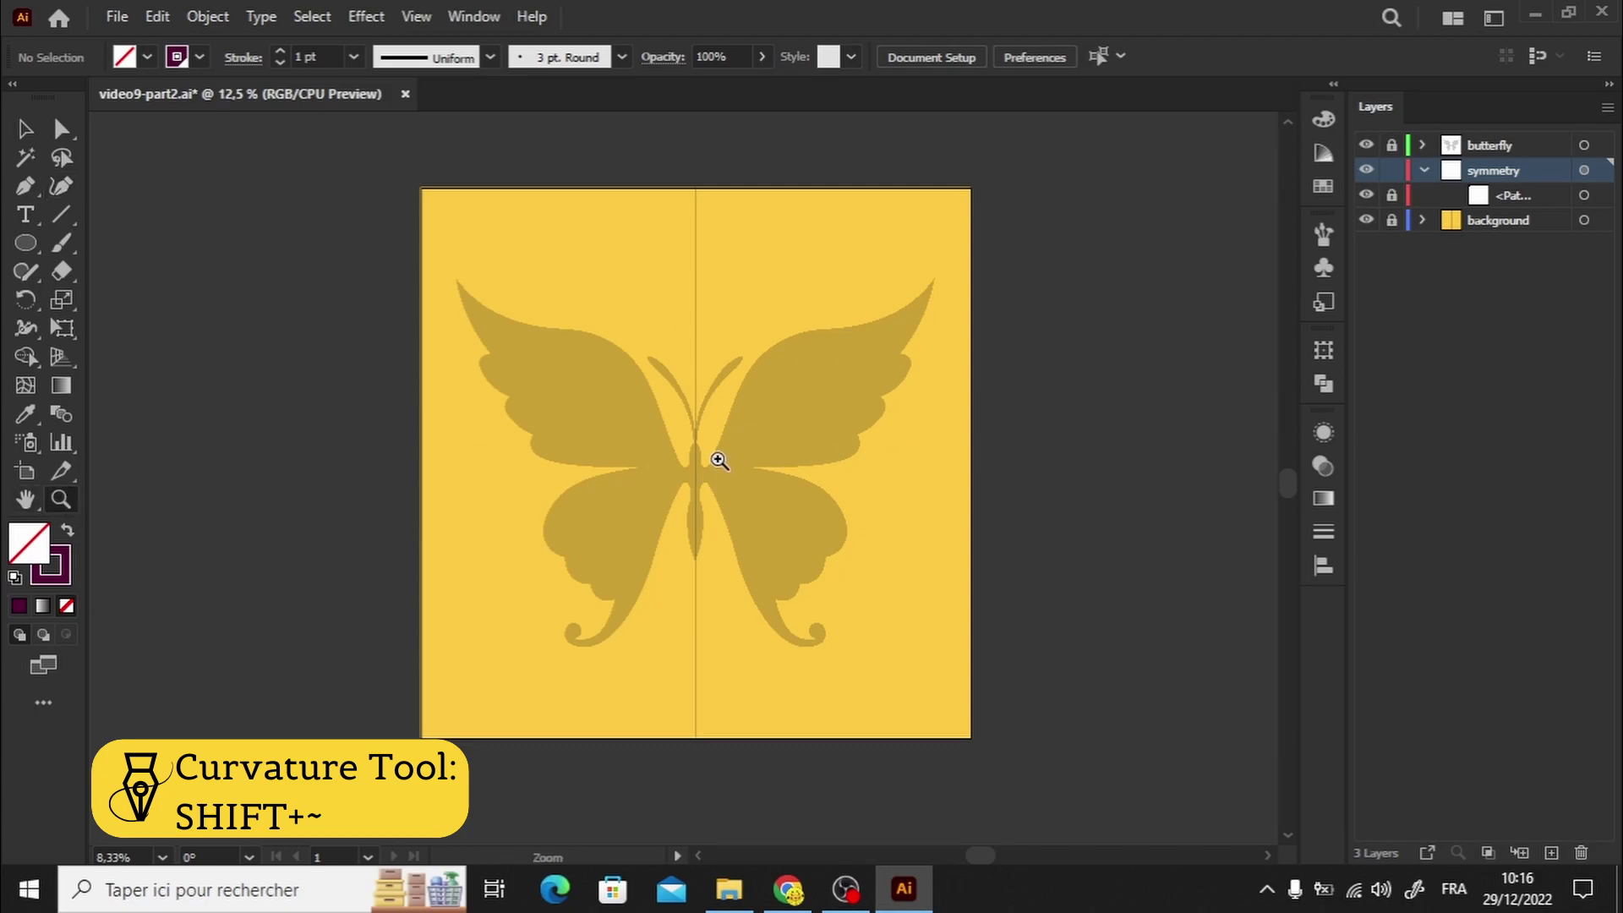
{"action": "left_click", "coordinate": [718, 461]}
{"action": "left_click", "coordinate": [681, 461]}
{"action": "left_click", "coordinate": [676, 468]}
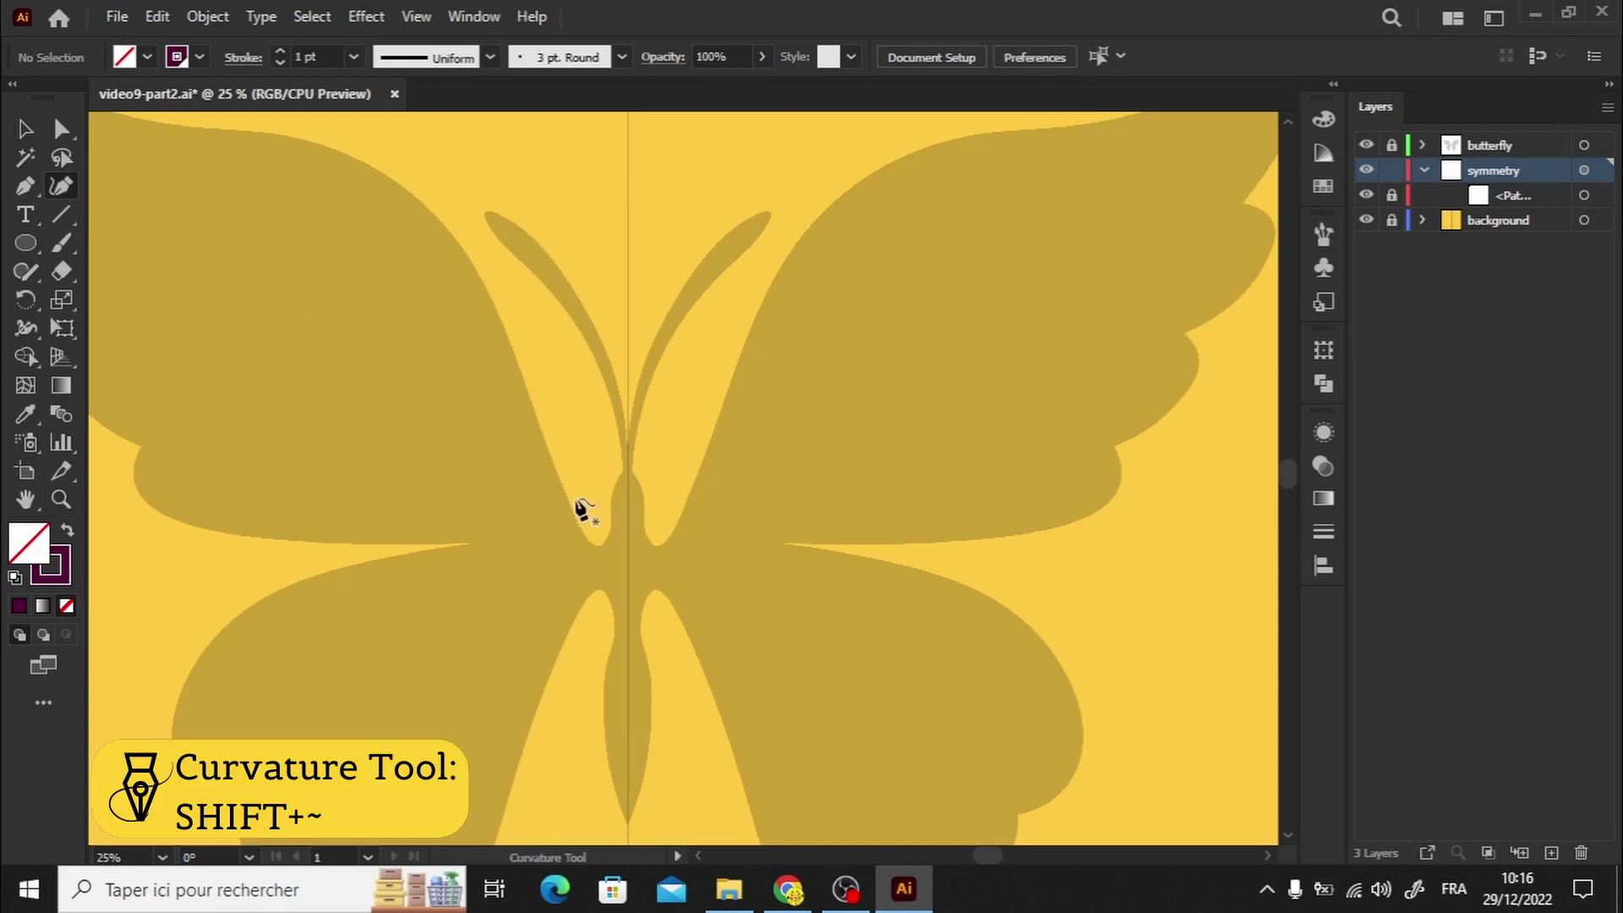
{"action": "left_click", "coordinate": [626, 448]}
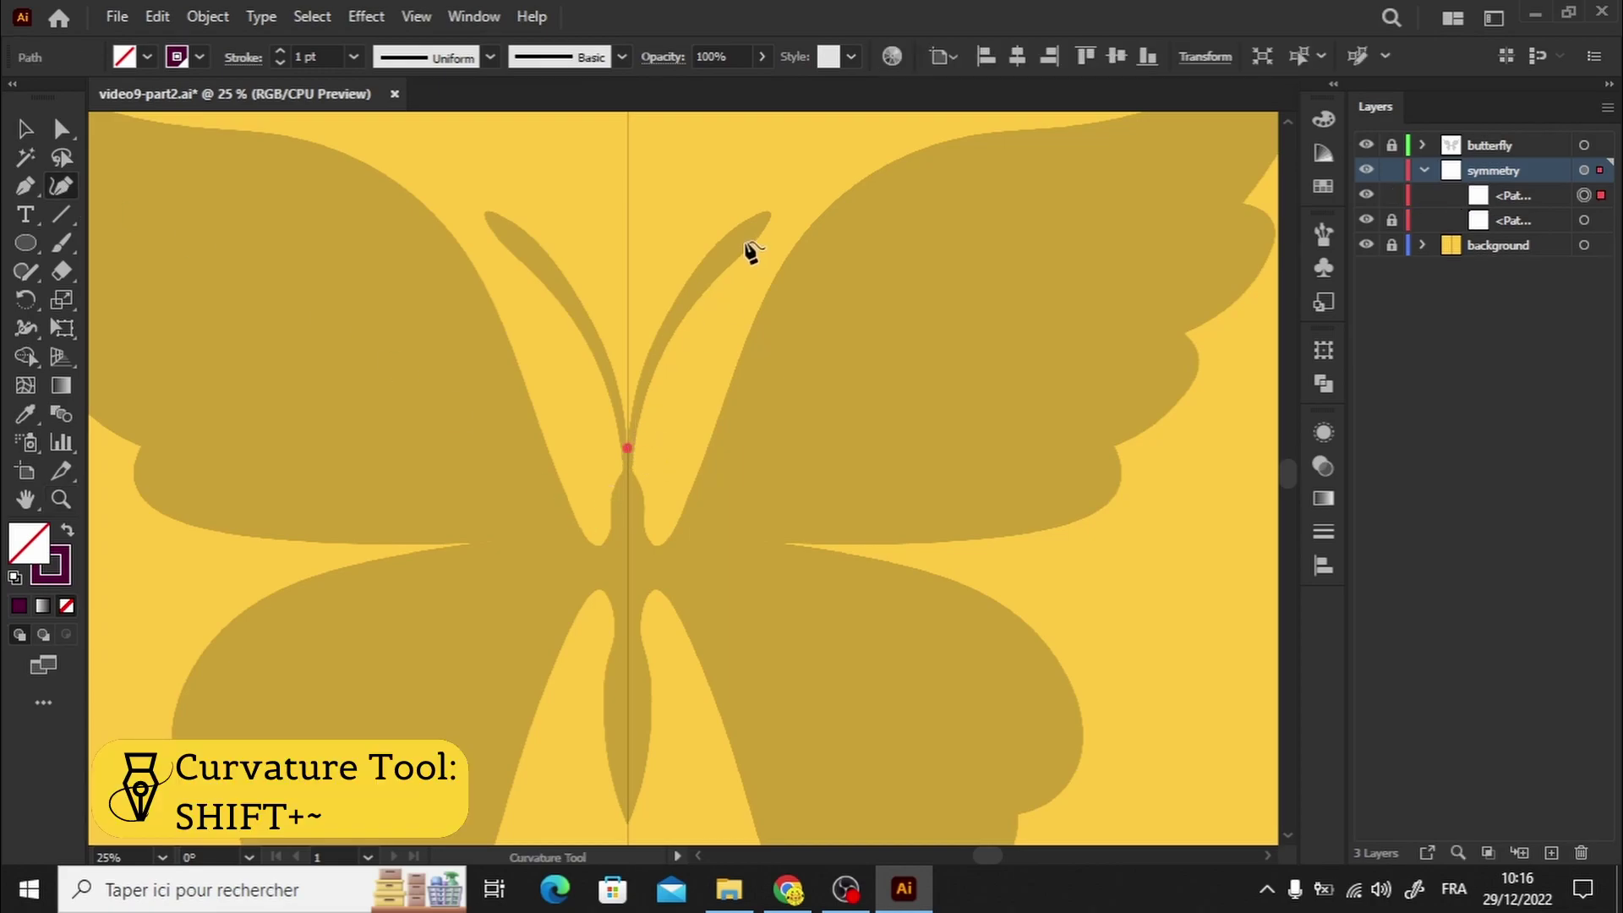
{"action": "left_click", "coordinate": [701, 259]}
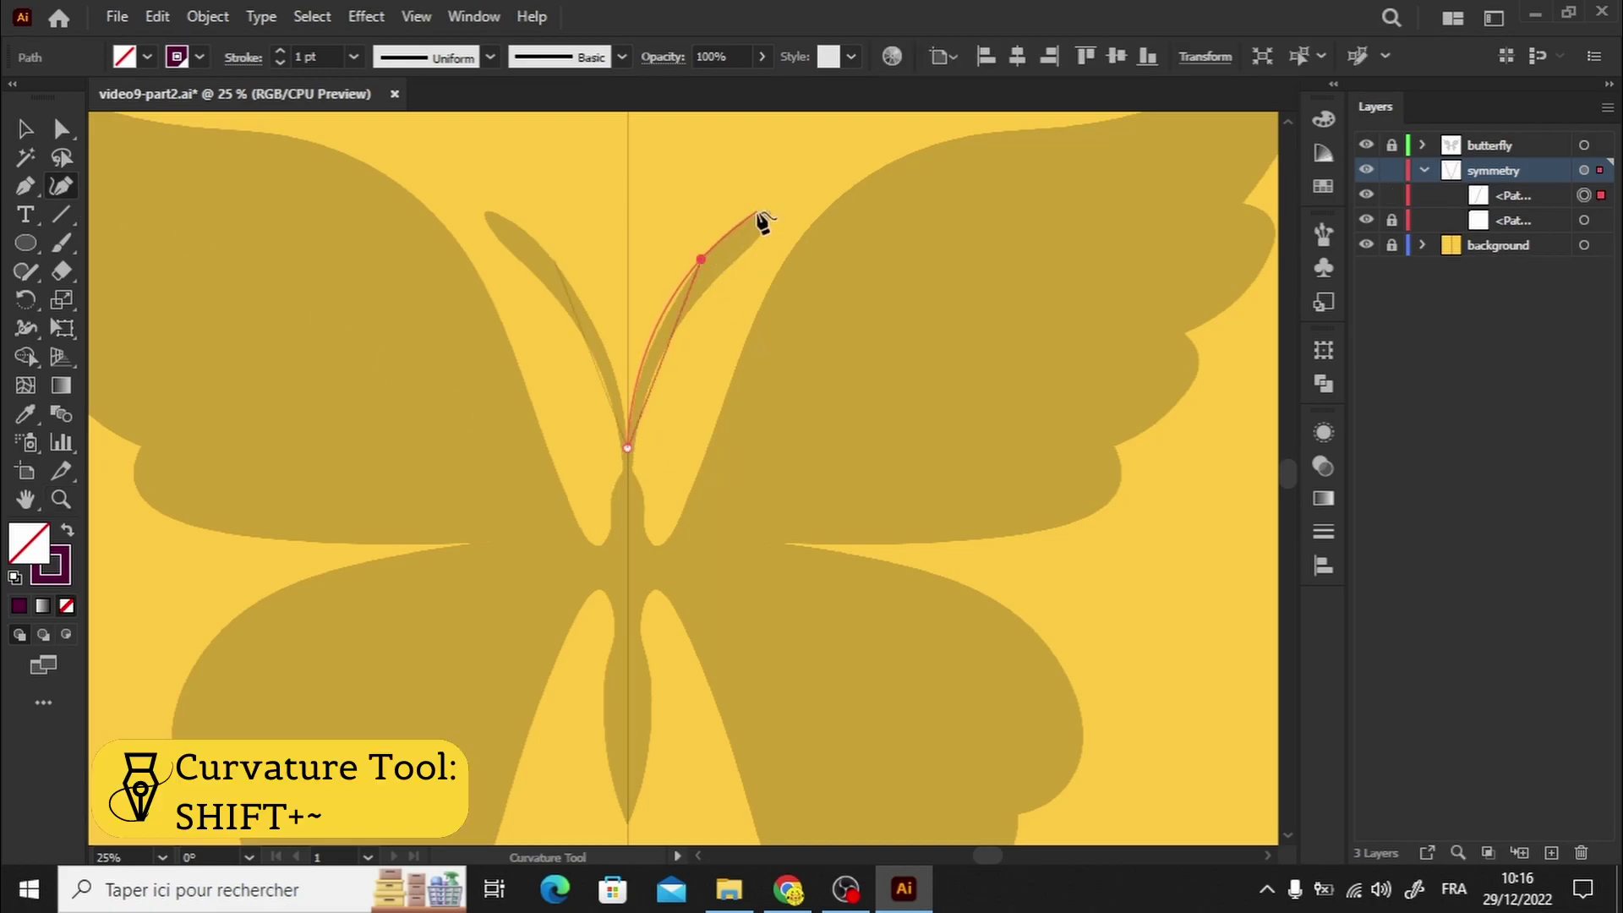
{"action": "left_click", "coordinate": [757, 217]}
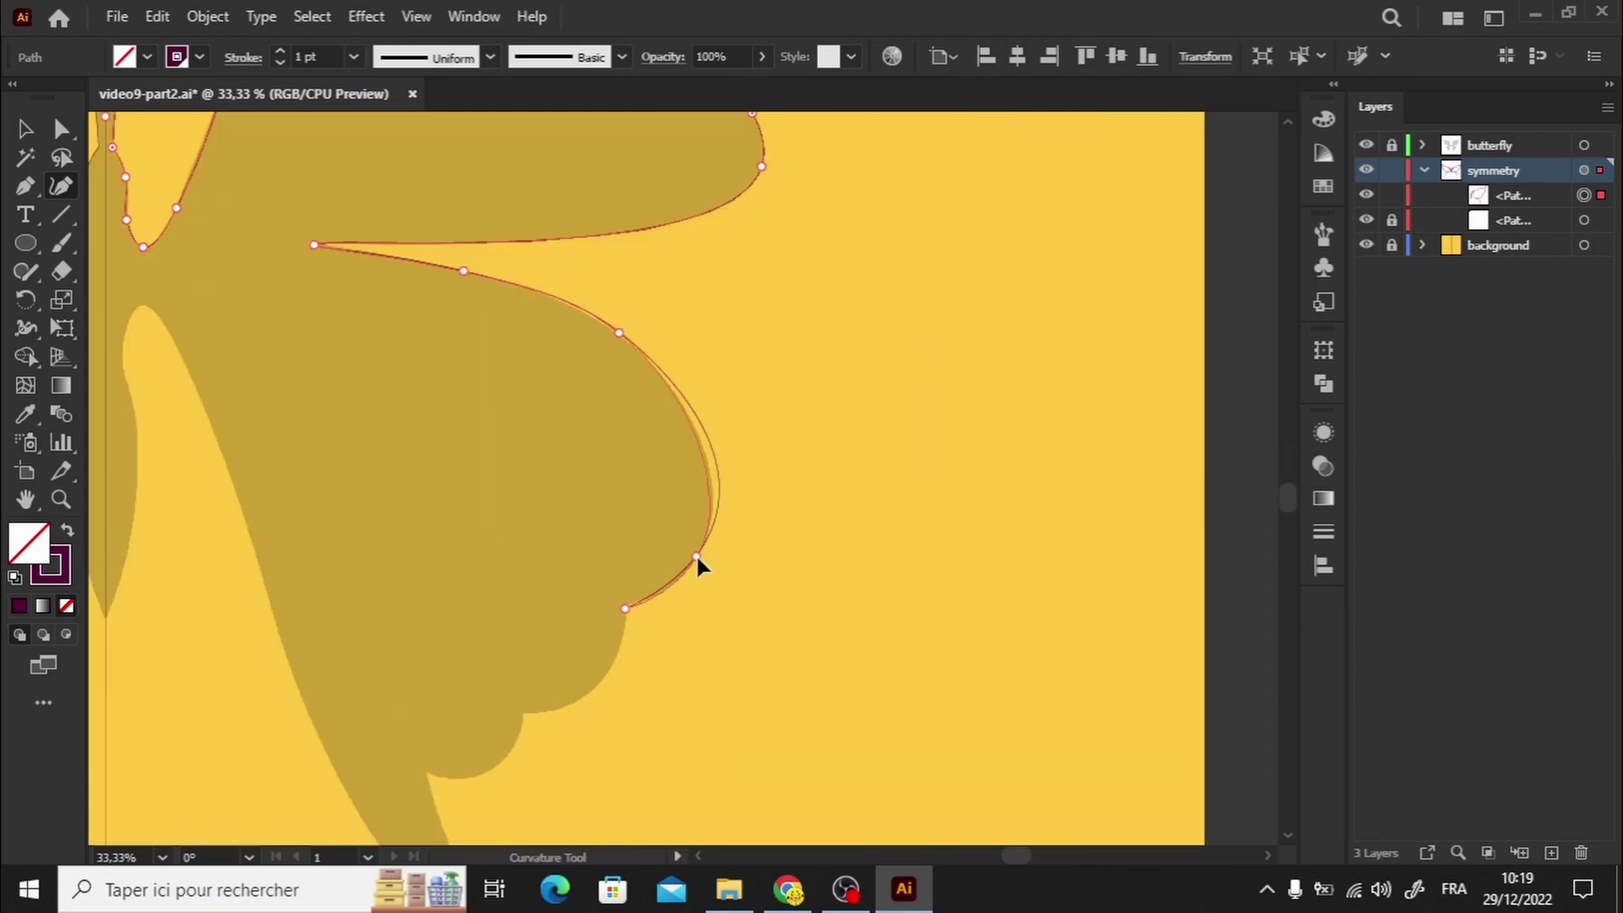
Continue the Curvature tool path along the scalloped outer edge of the butterfly's lower right wing.
{"action": "left_click", "coordinate": [622, 602]}
{"action": "left_click", "coordinate": [606, 679]}
{"action": "left_click", "coordinate": [523, 714]}
{"action": "left_click", "coordinate": [500, 763]}
{"action": "scroll", "coordinate": [507, 760], "scroll_direction": "down", "scroll_amount": 4}
Trace the lower right wing's tail and its curled tip with the Curvature tool.
{"action": "left_click", "coordinate": [598, 590]}
{"action": "left_click", "coordinate": [61, 499]}
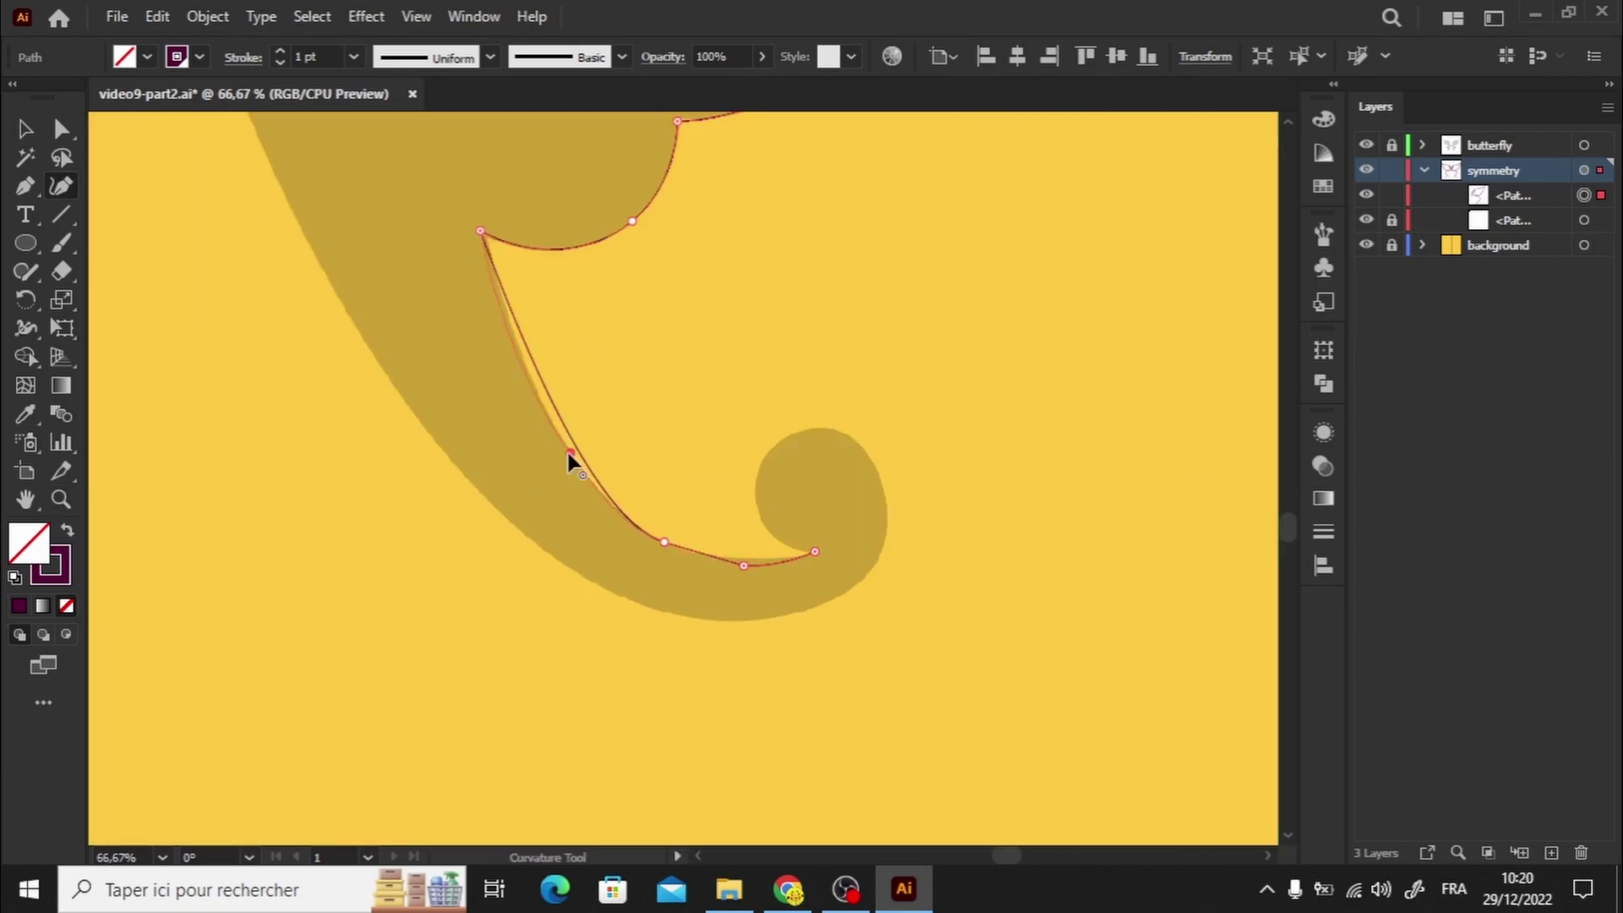
{"action": "left_click", "coordinate": [786, 439]}
{"action": "left_click", "coordinate": [850, 438]}
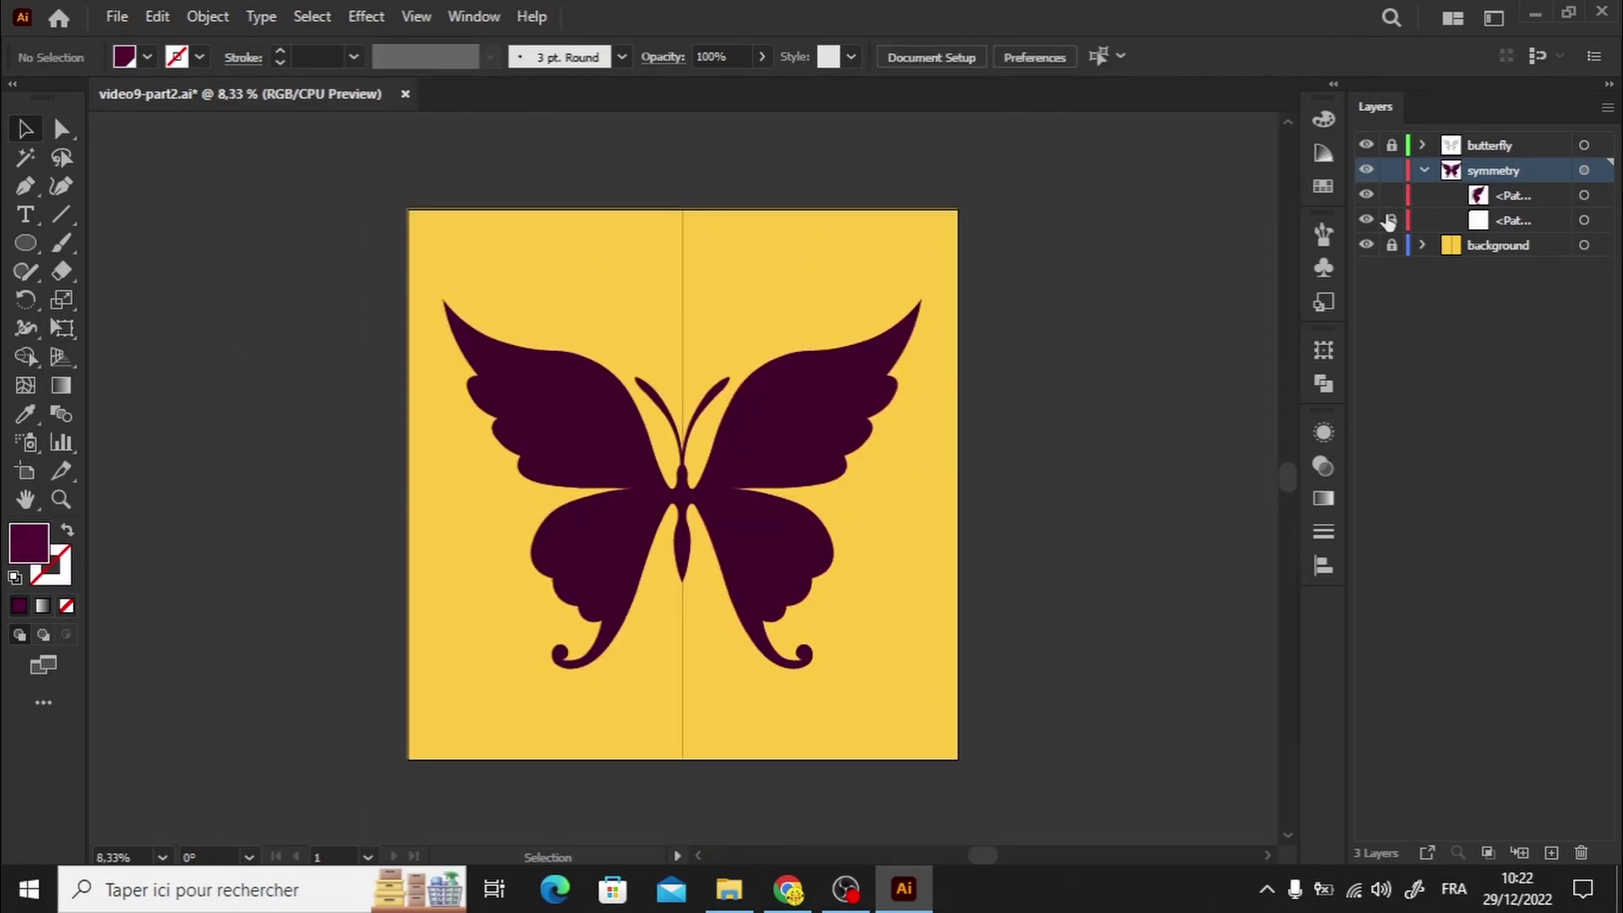
Unlock the horizontal line in the symmetry layer and expand the appearance of the whole layer.
{"action": "left_click_drag", "start_coordinate": [912, 461], "coordinate": [900, 484]}
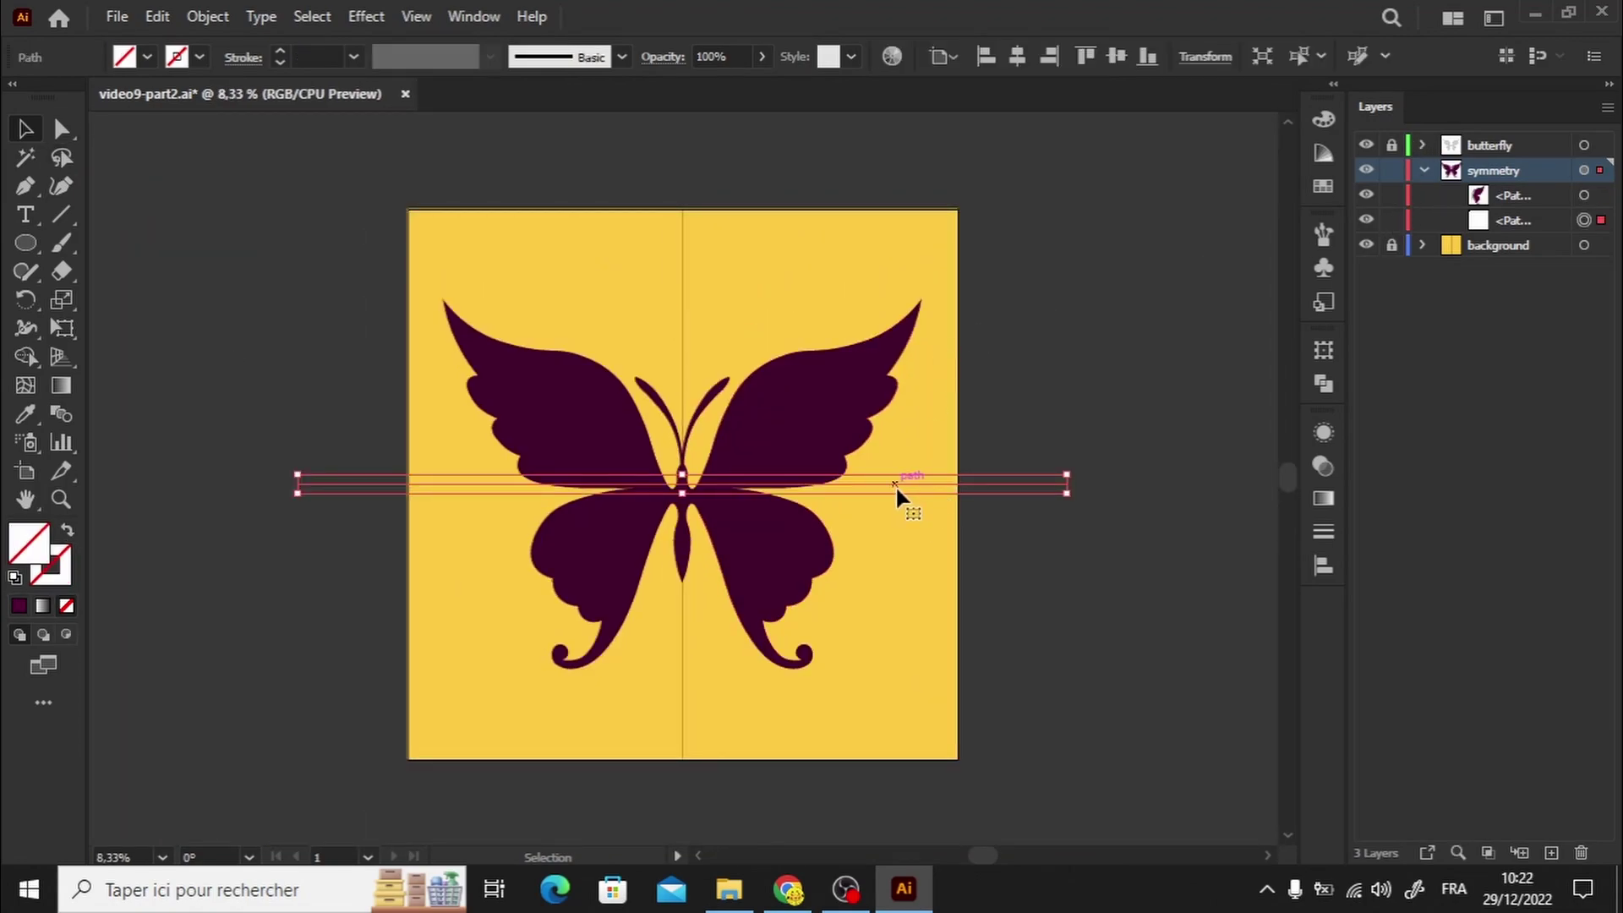
{"action": "left_click", "coordinate": [1094, 266]}
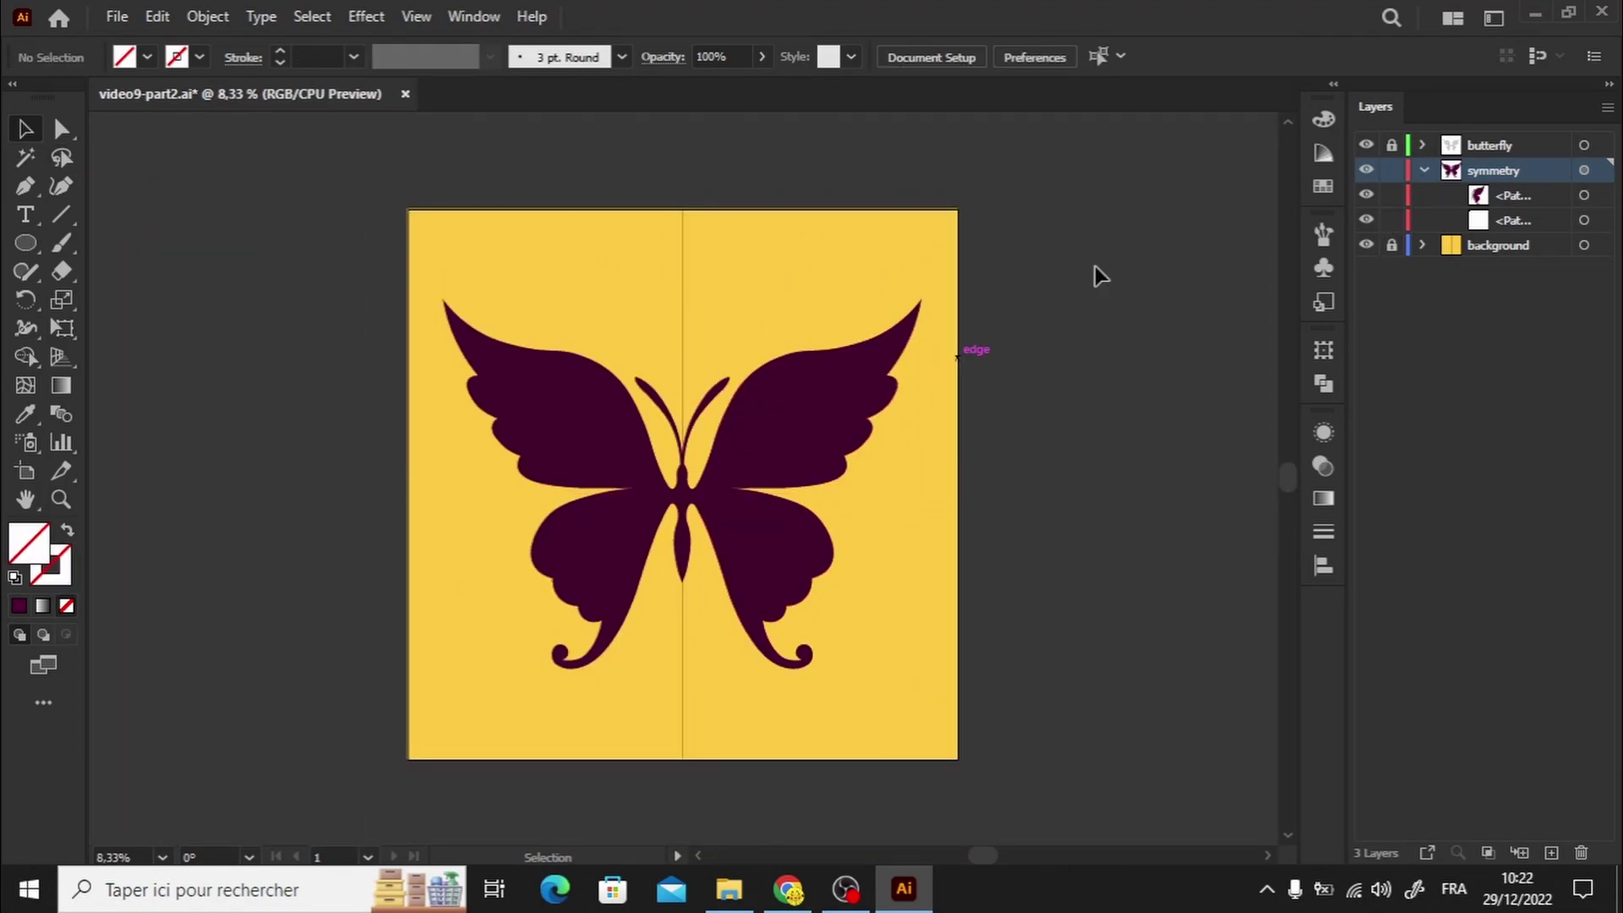
{"action": "left_click", "coordinate": [1583, 170]}
{"action": "left_click", "coordinate": [205, 16]}
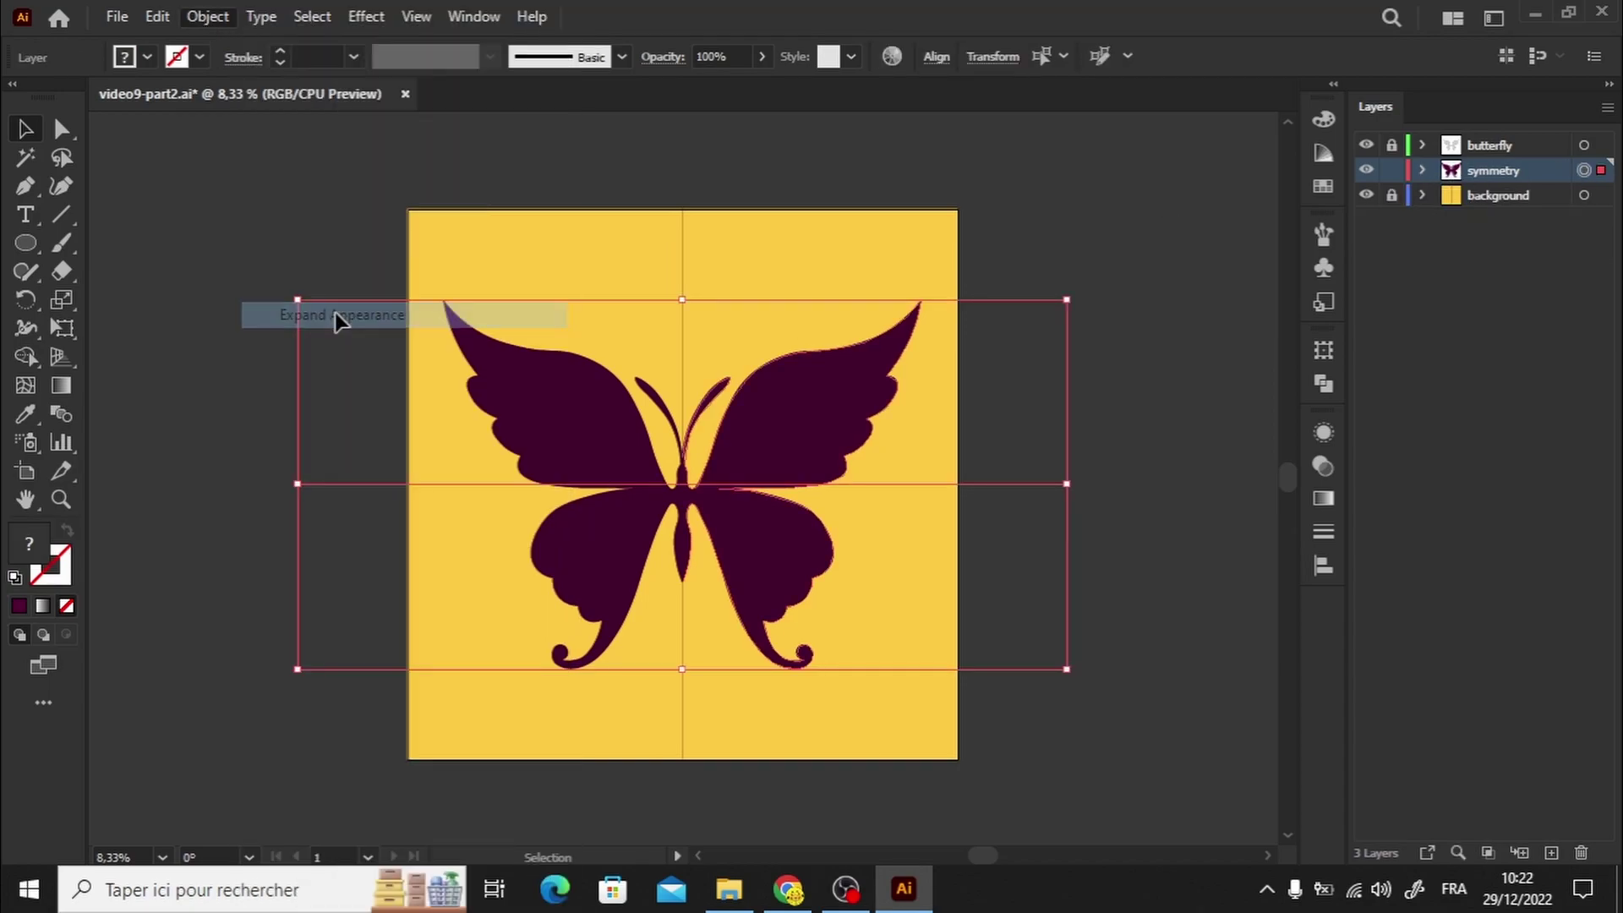